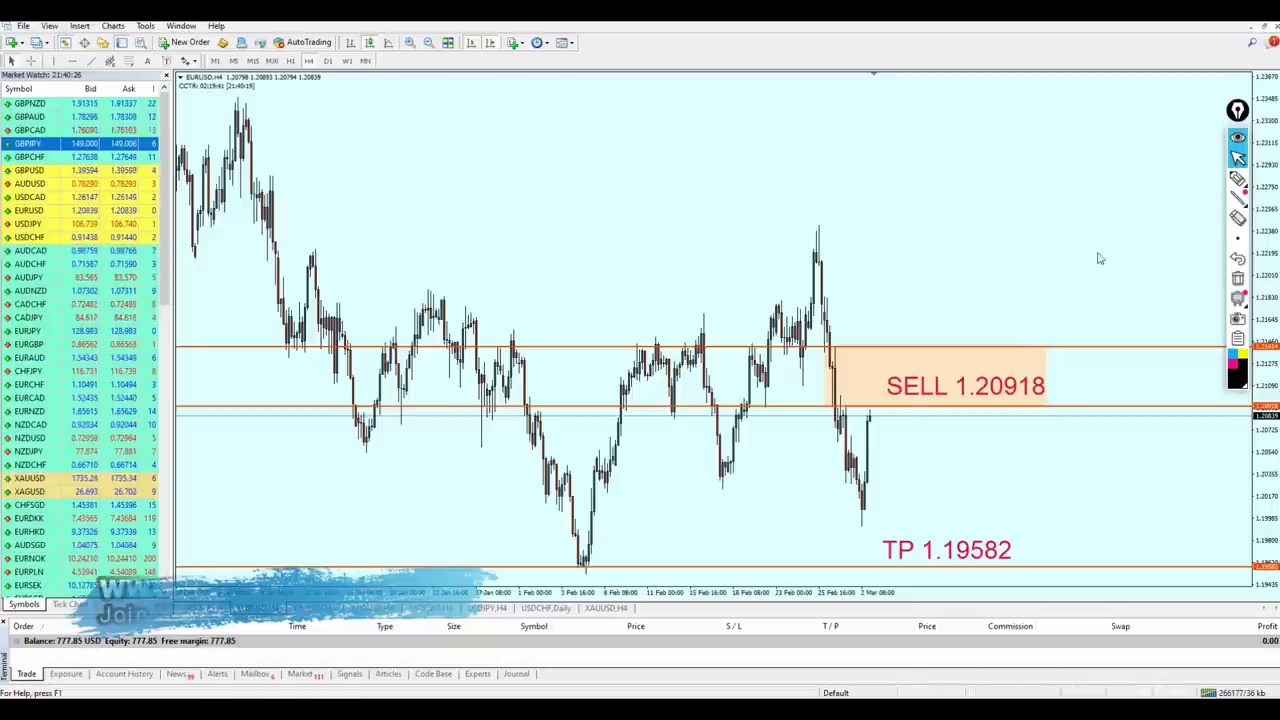
- Examine the 1.20918 sell level on the EURUSD H4 chart and measure the distance down to the latest swing low
middle_click(862, 405)
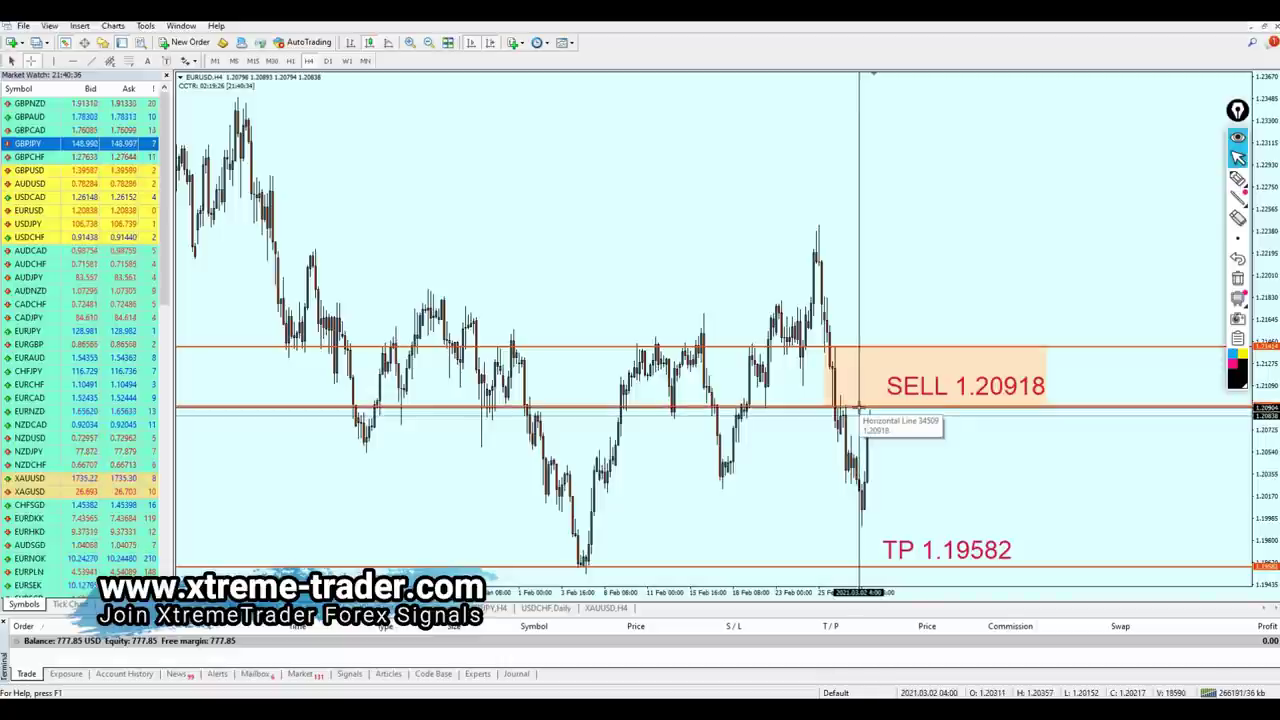
left_click(859, 408)
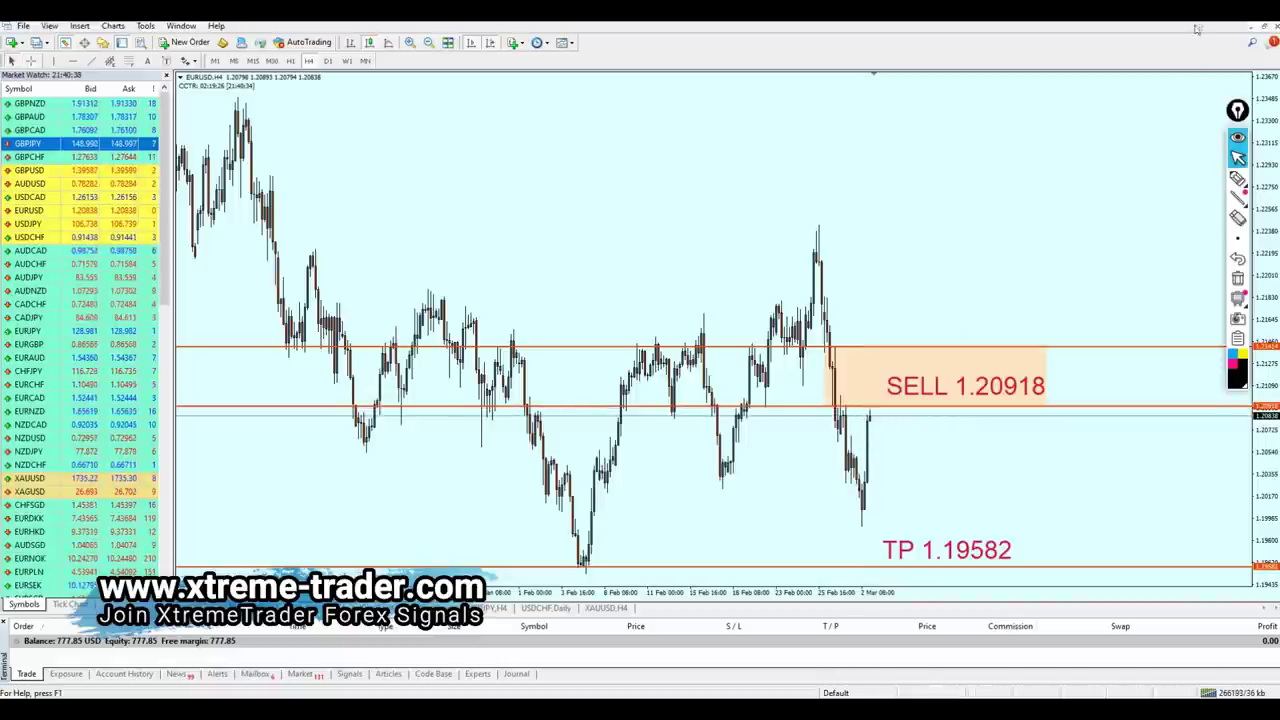
middle_click(844, 412)
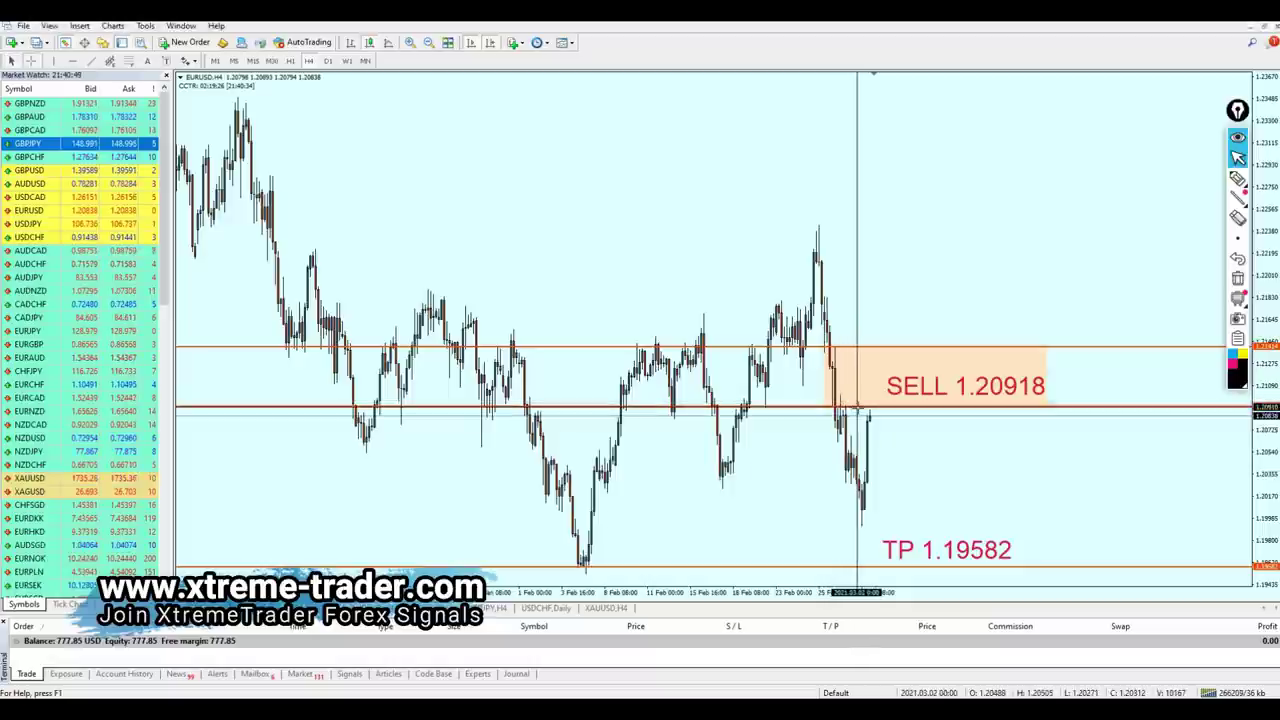
left_click_drag(855, 410, 866, 526)
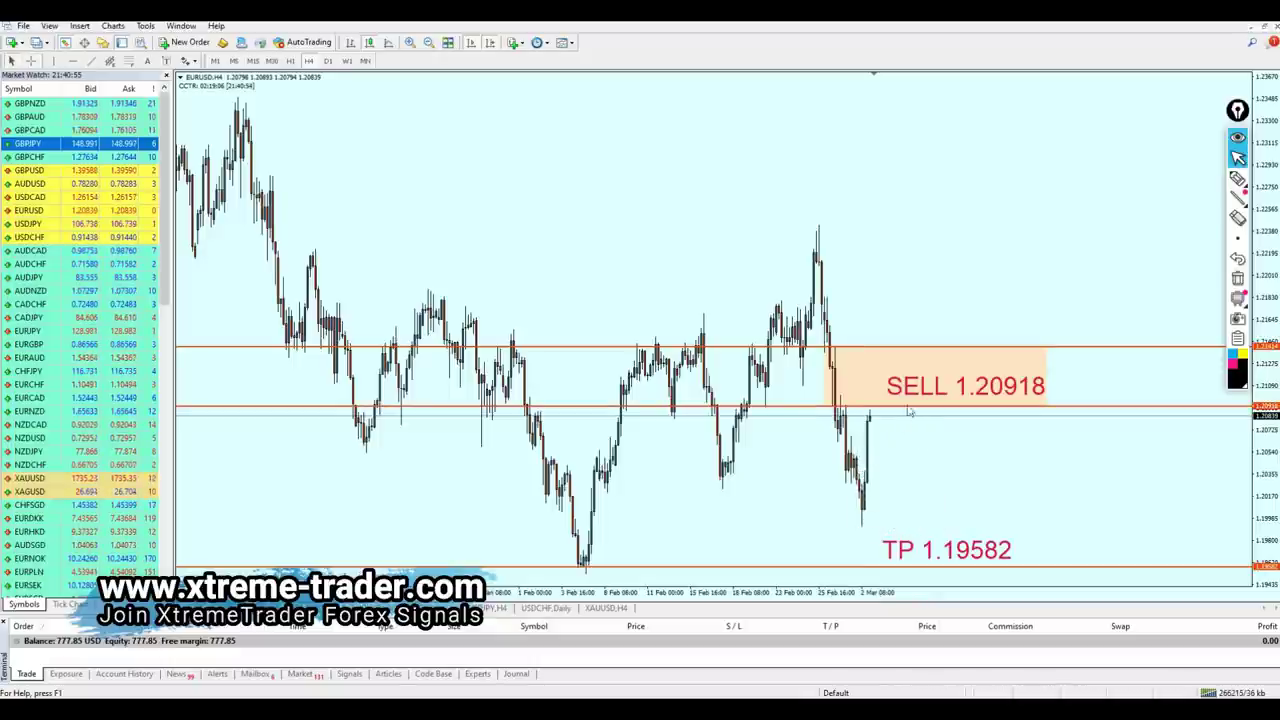
left_click(1238, 182)
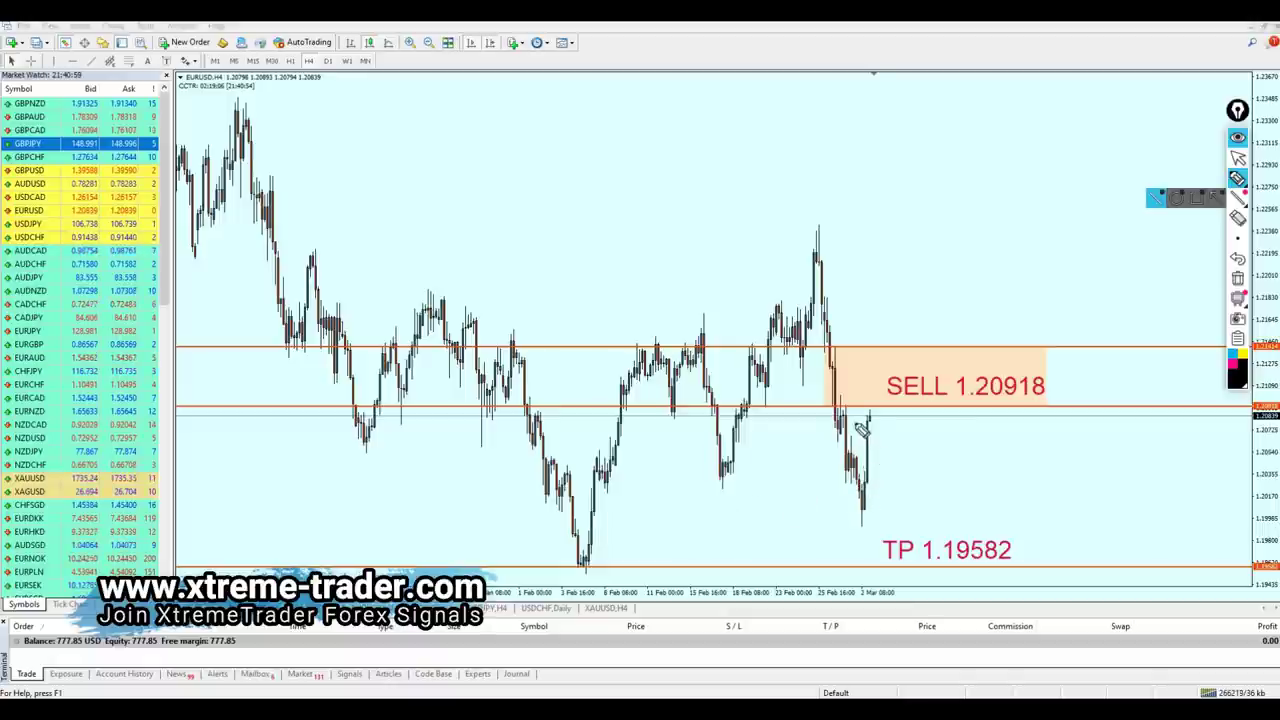
left_click(1238, 159)
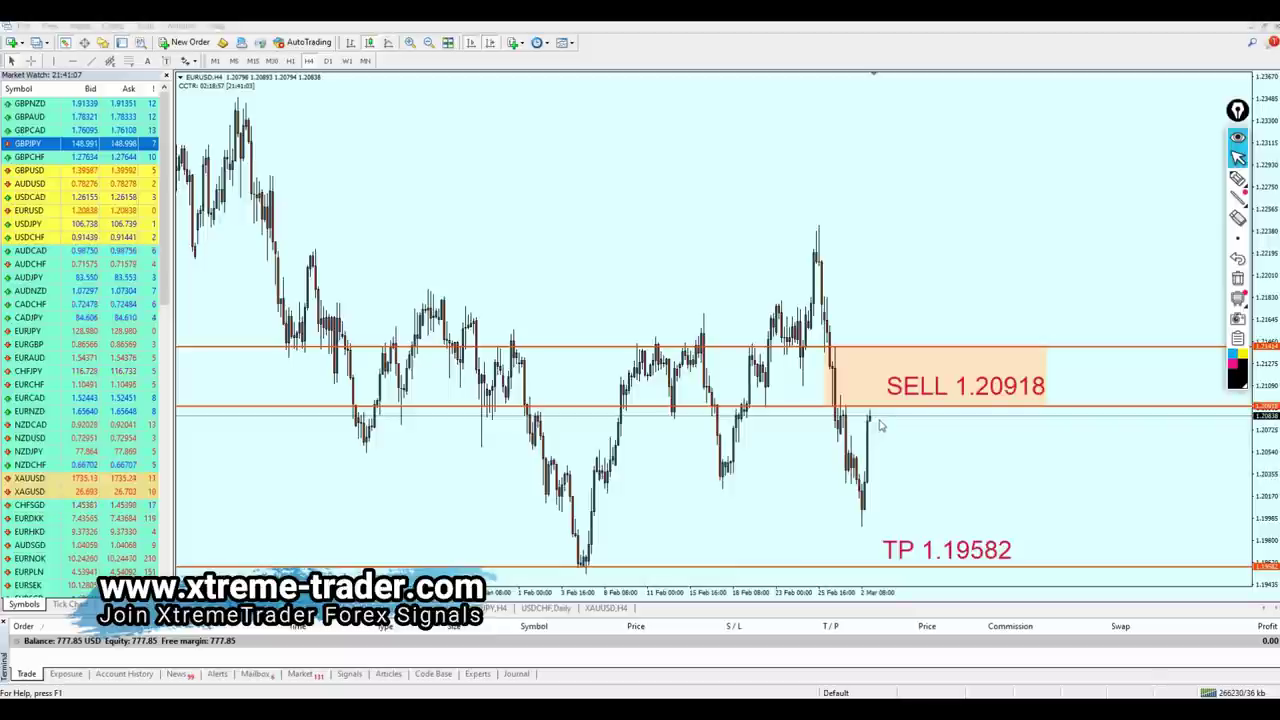
middle_click(845, 378)
left_click_drag(854, 406, 856, 532)
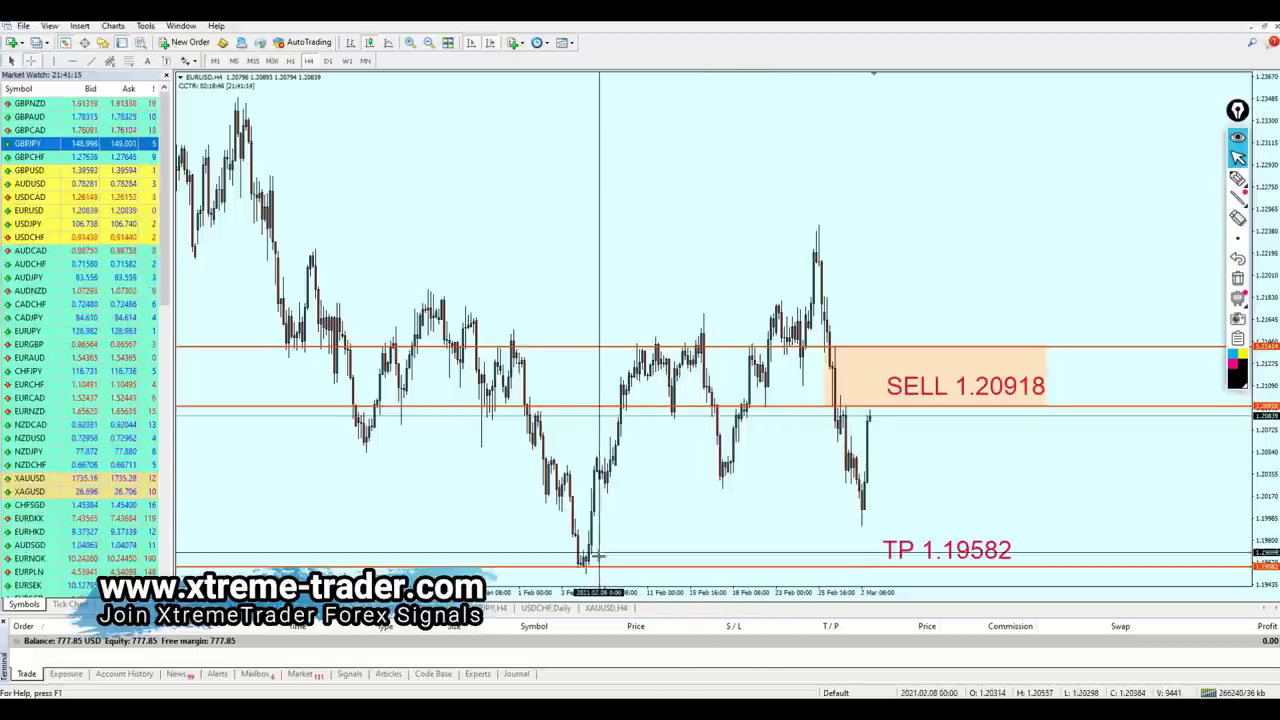
middle_click(767, 477)
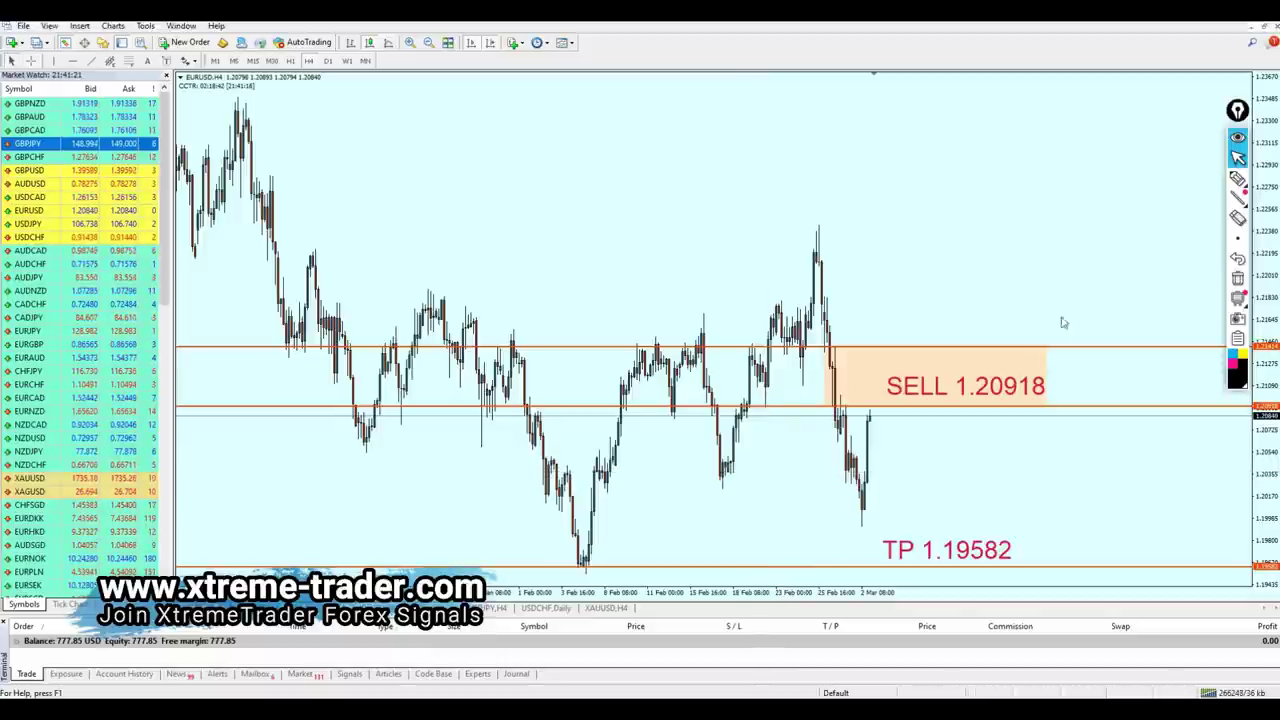
- Draw an arrow pointing to the H4 timeframe, circle the latest candle at the sell level, and sketch a short pullback from it
left_click(1237, 178)
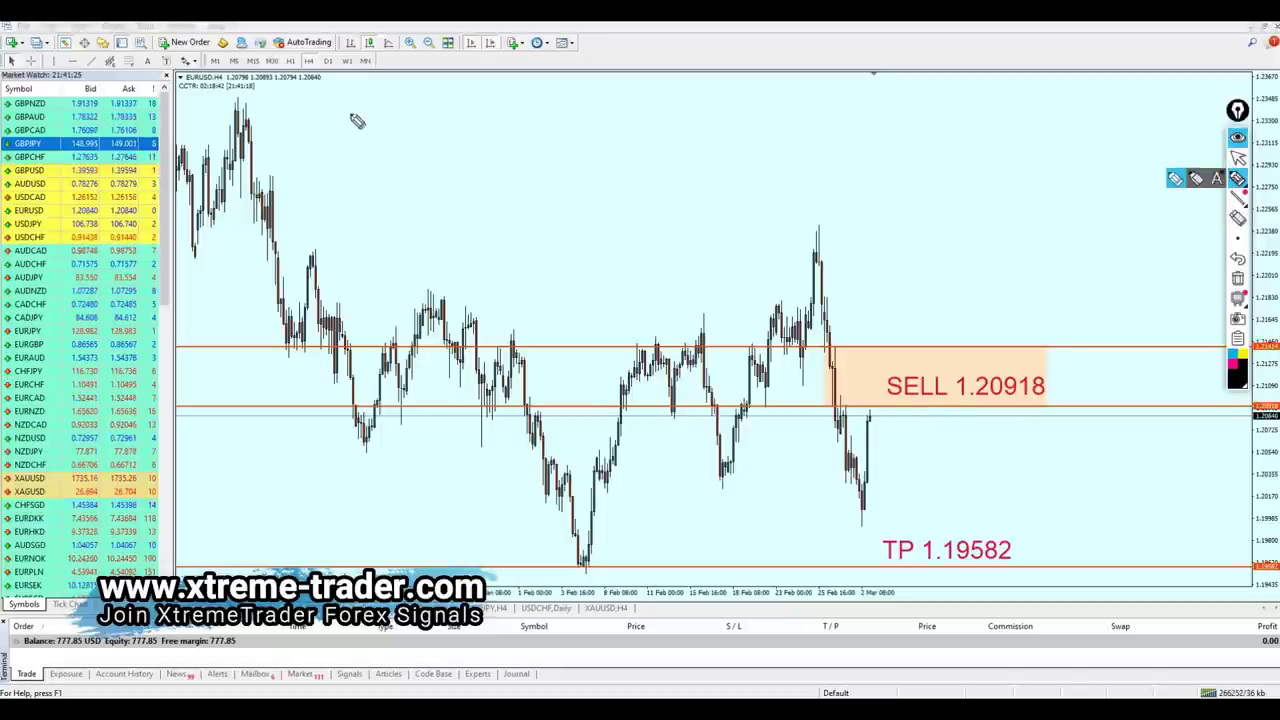
left_click_drag(313, 189, 313, 77)
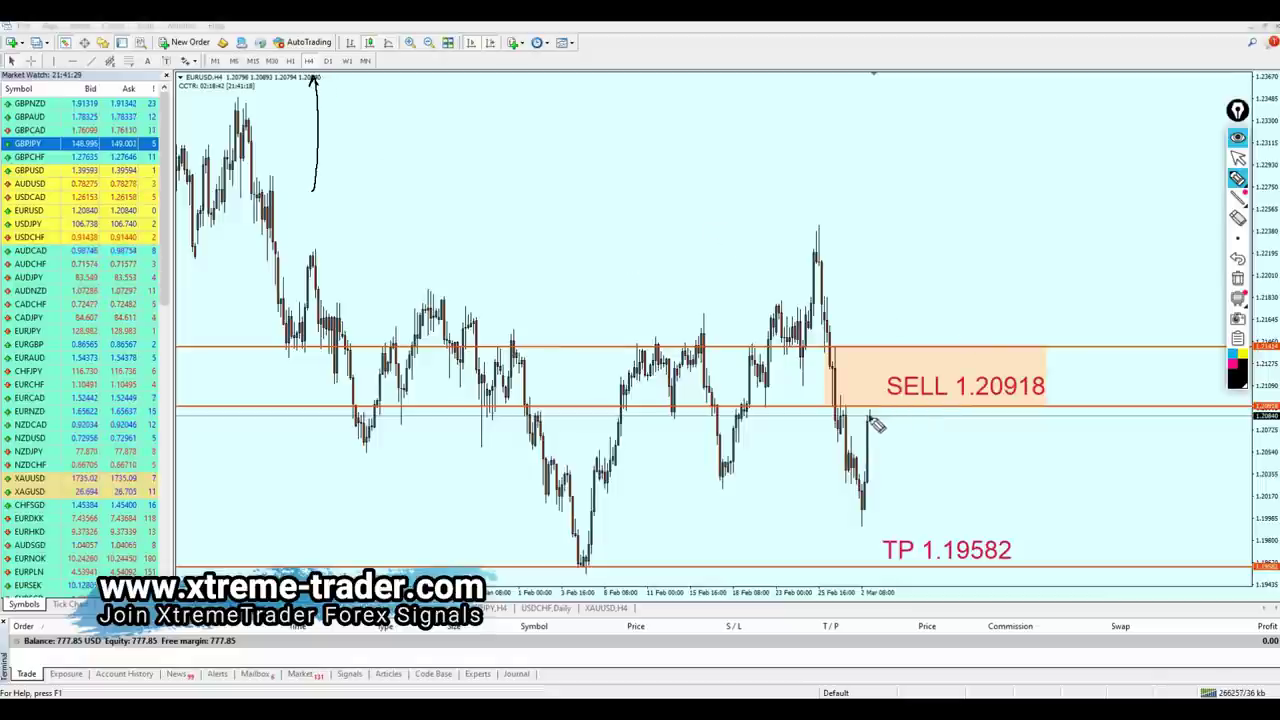
mouse_move(870, 418)
left_mouse_down()
mouse_move(840, 408)
mouse_move(884, 424)
left_mouse_up()
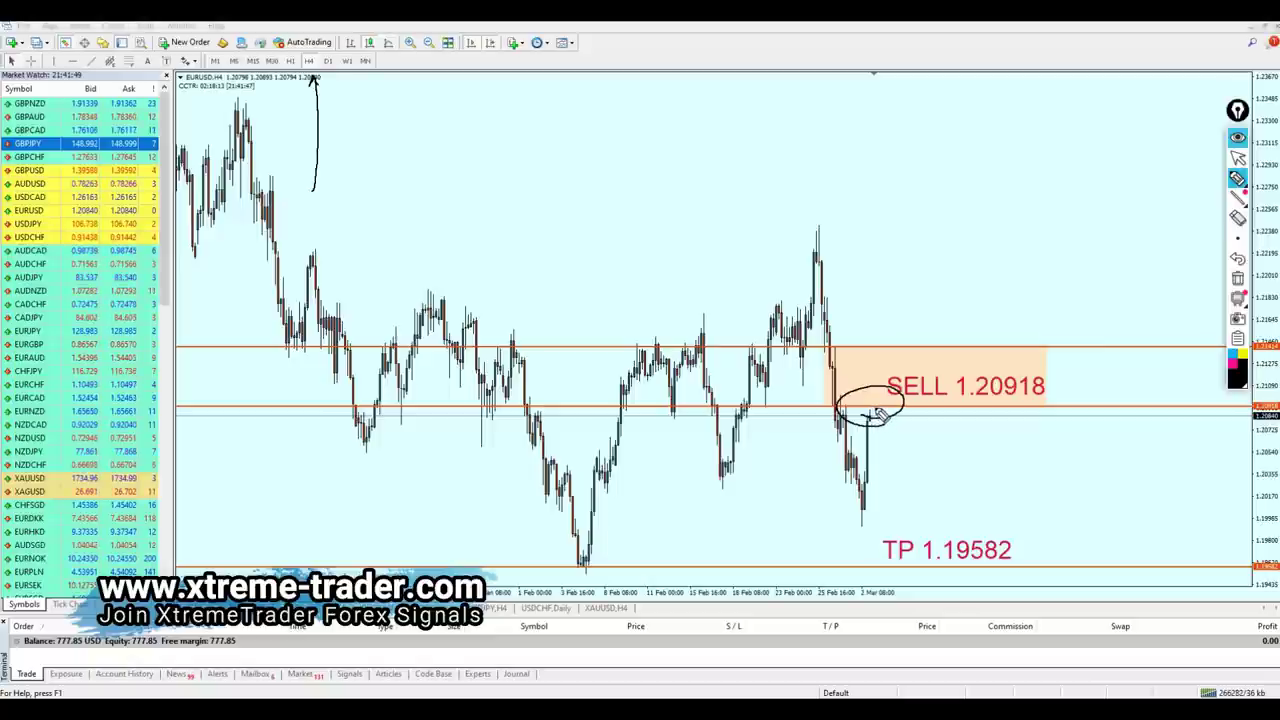
left_click_drag(876, 415, 904, 447)
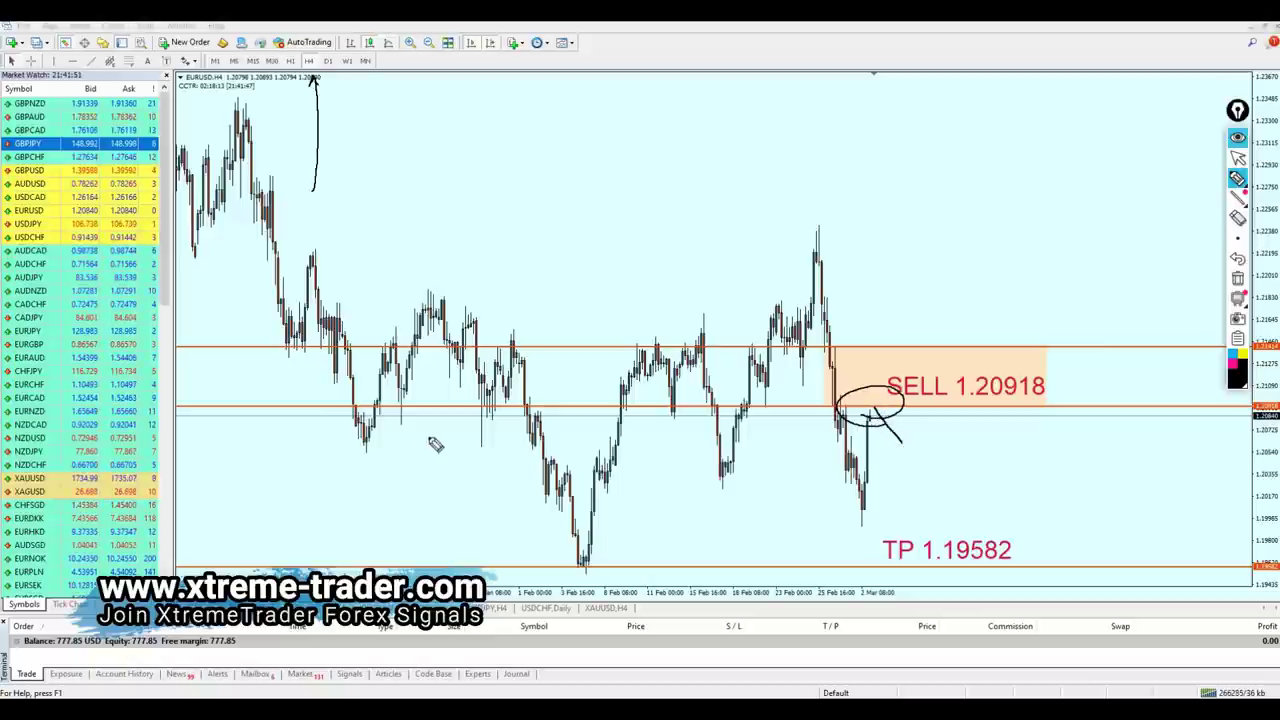
- Sketch a horizontal support line below the current price with a rising arrow from it, and clear all pen annotations
left_click_drag(350, 438, 1080, 435)
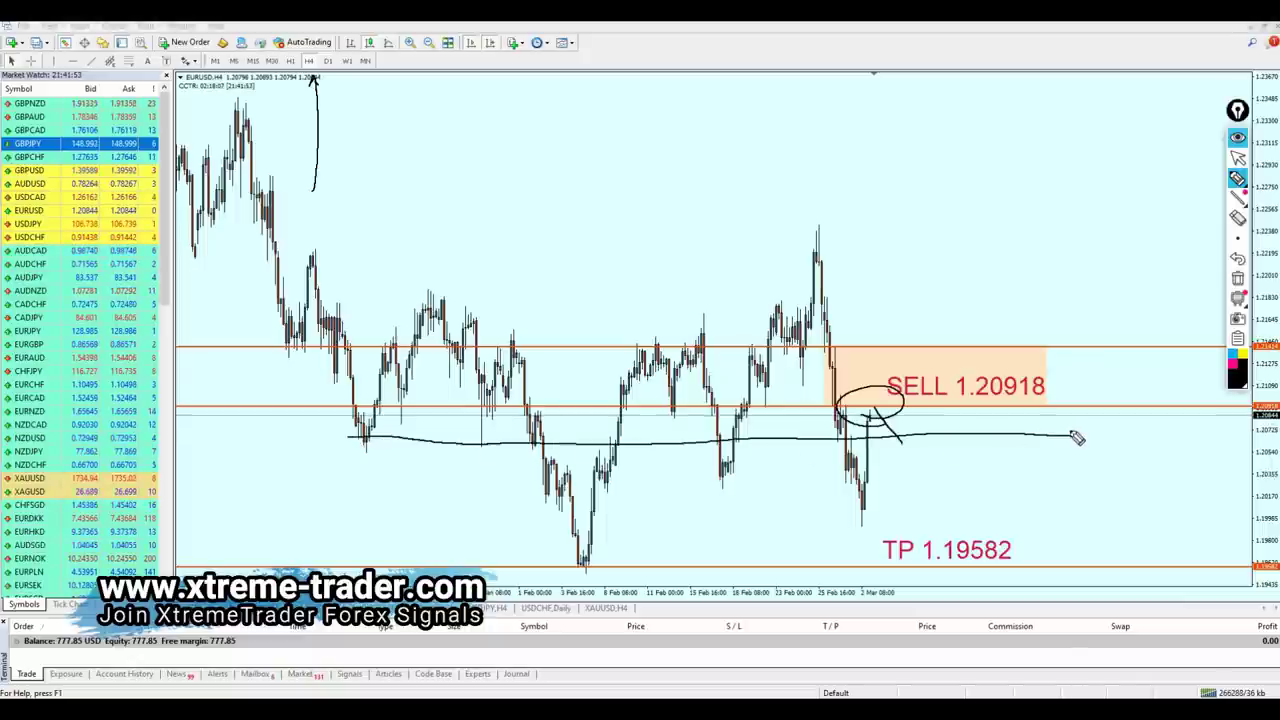
left_click_drag(898, 440, 958, 230)
left_click(1238, 157)
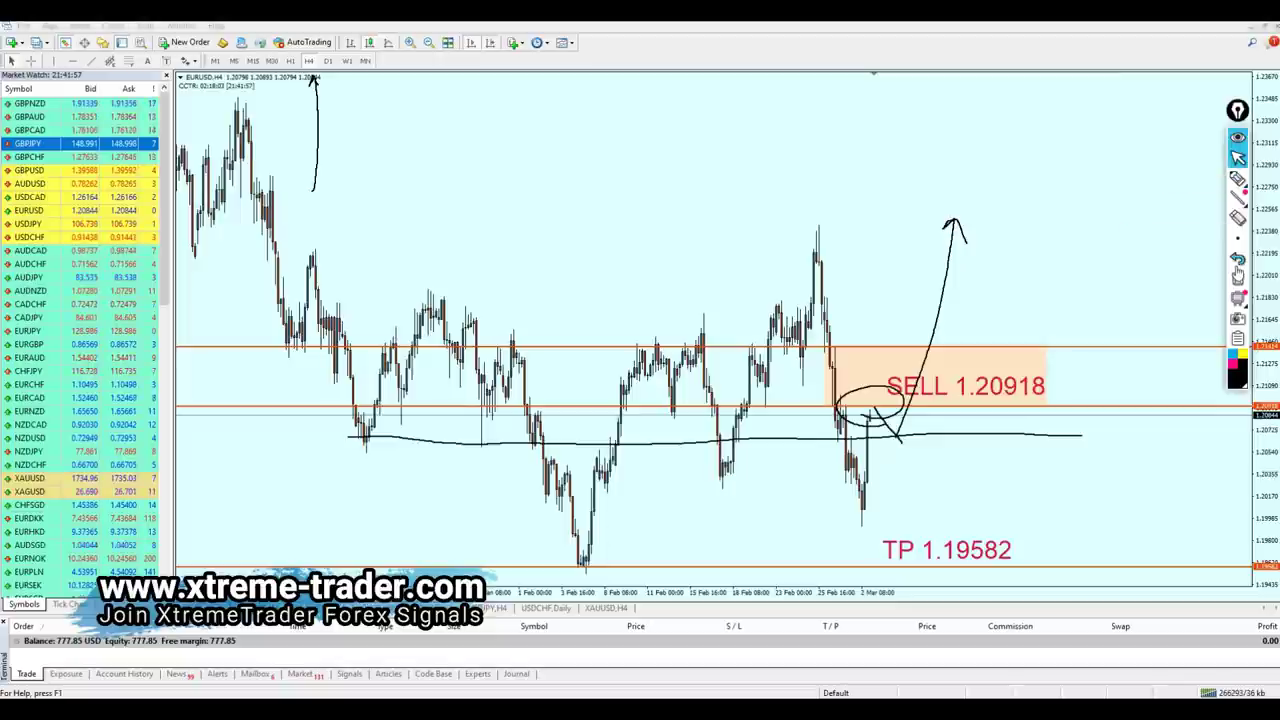
left_click(1238, 278)
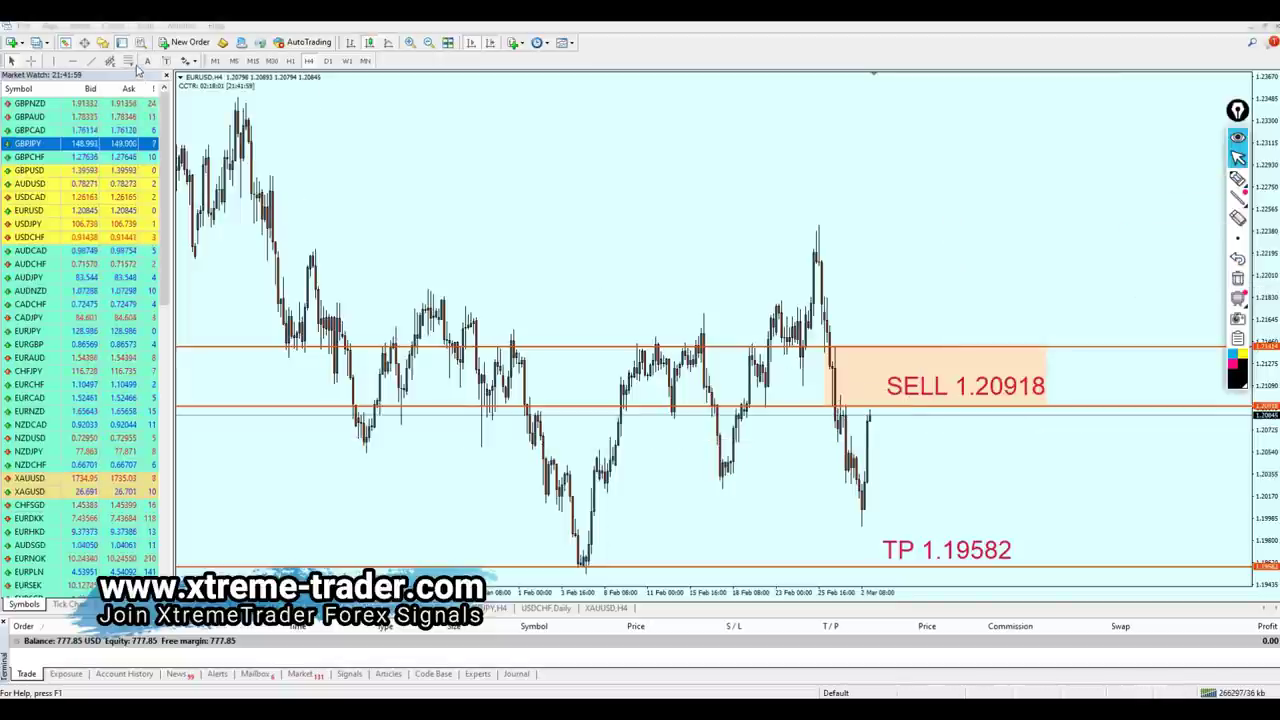
- Draw a Fibonacci retracement from the late-February swing high down to the 2 March swing low
mouse_move(822, 230)
left_mouse_down()
mouse_move(868, 375)
mouse_move(877, 525)
left_mouse_up()
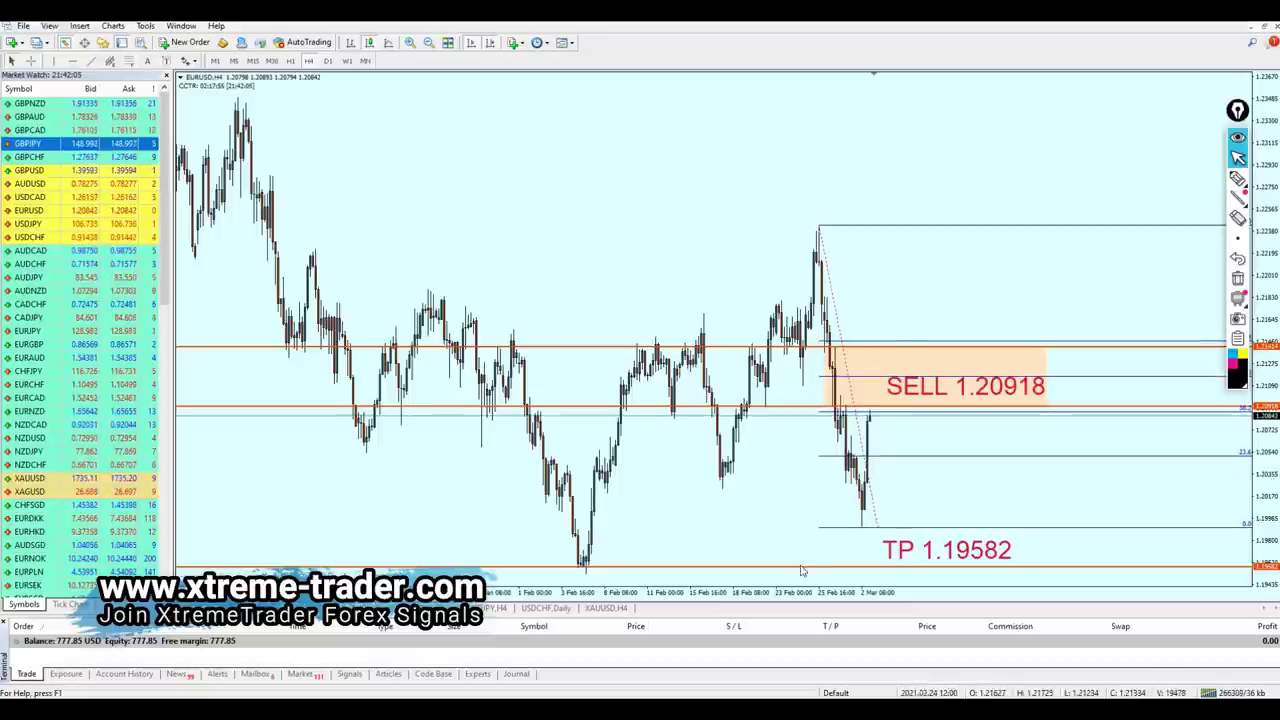
- Delete the TP 1.19582 label and move its horizontal line up to just above the 23.6 Fibonacci level
double_click(907, 559)
key("Delete")
double_click(886, 565)
left_click_drag(886, 565, 827, 458)
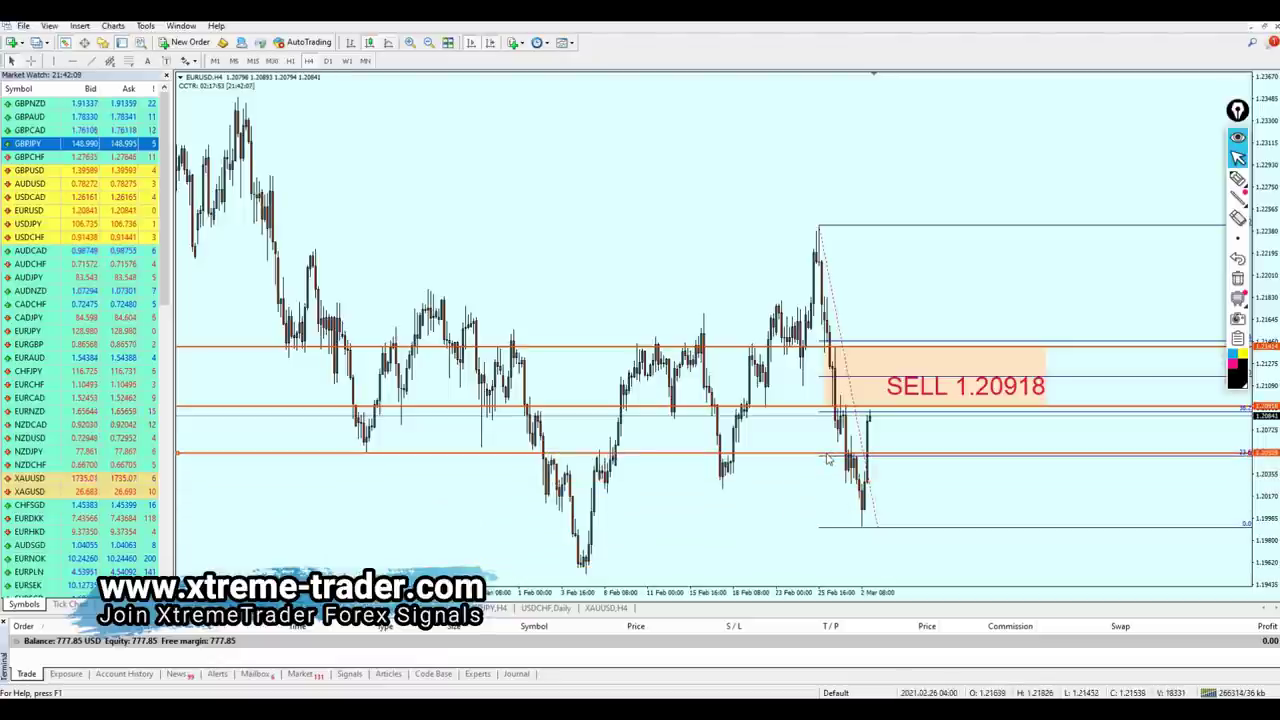
- Circle the January lows around the moved horizontal line with the pen, and clear the annotation
left_click(1238, 178)
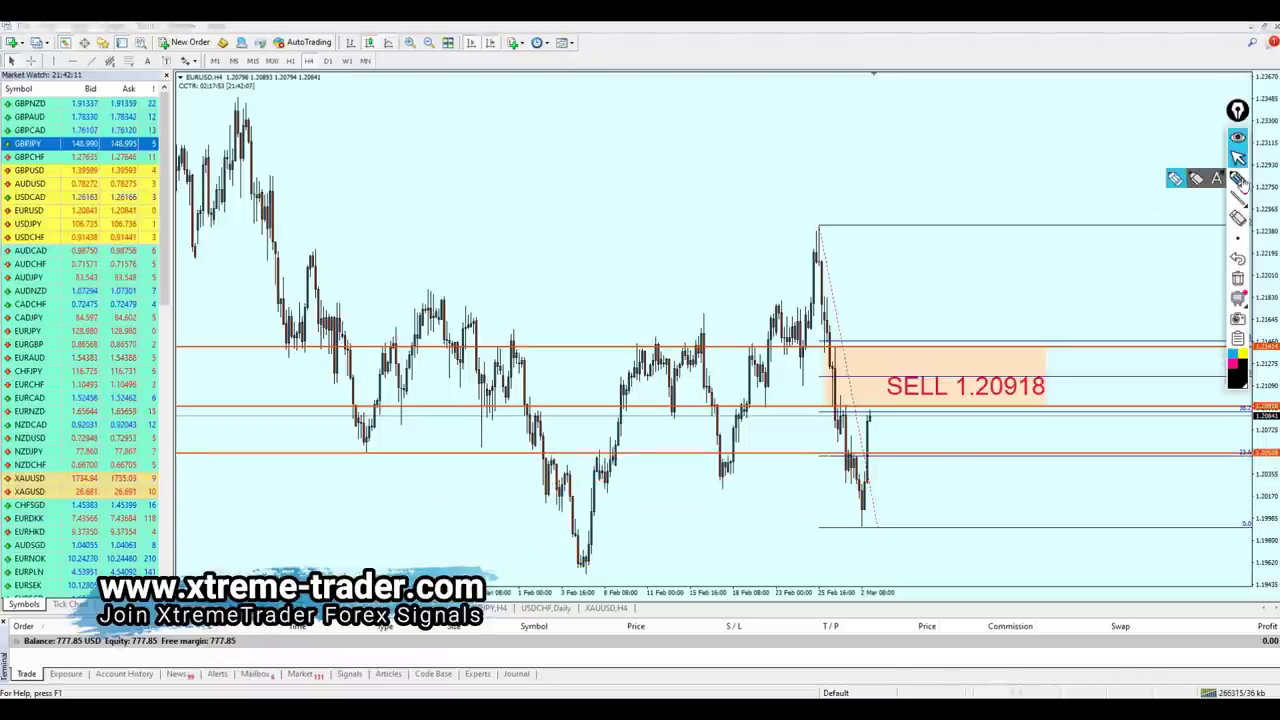
left_click_drag(346, 463, 432, 467)
mouse_move(550, 455)
left_mouse_down()
mouse_move(372, 492)
mouse_move(449, 490)
left_mouse_up()
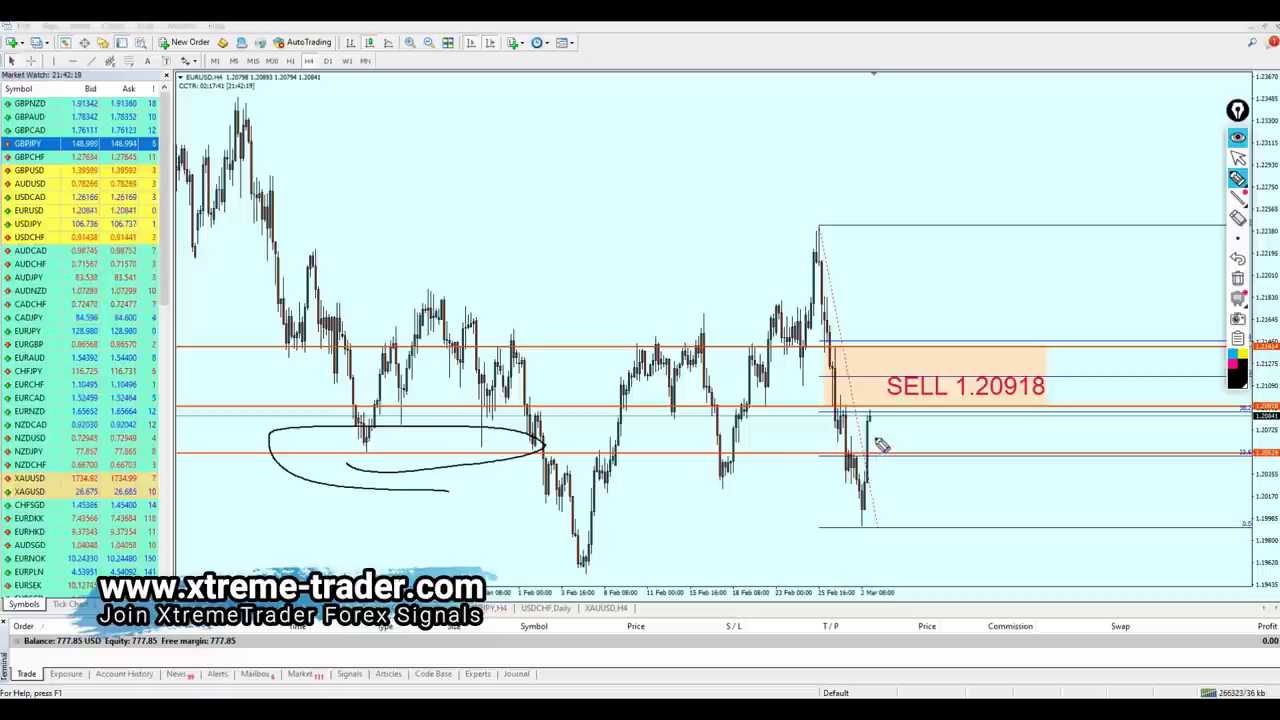
left_click(1234, 279)
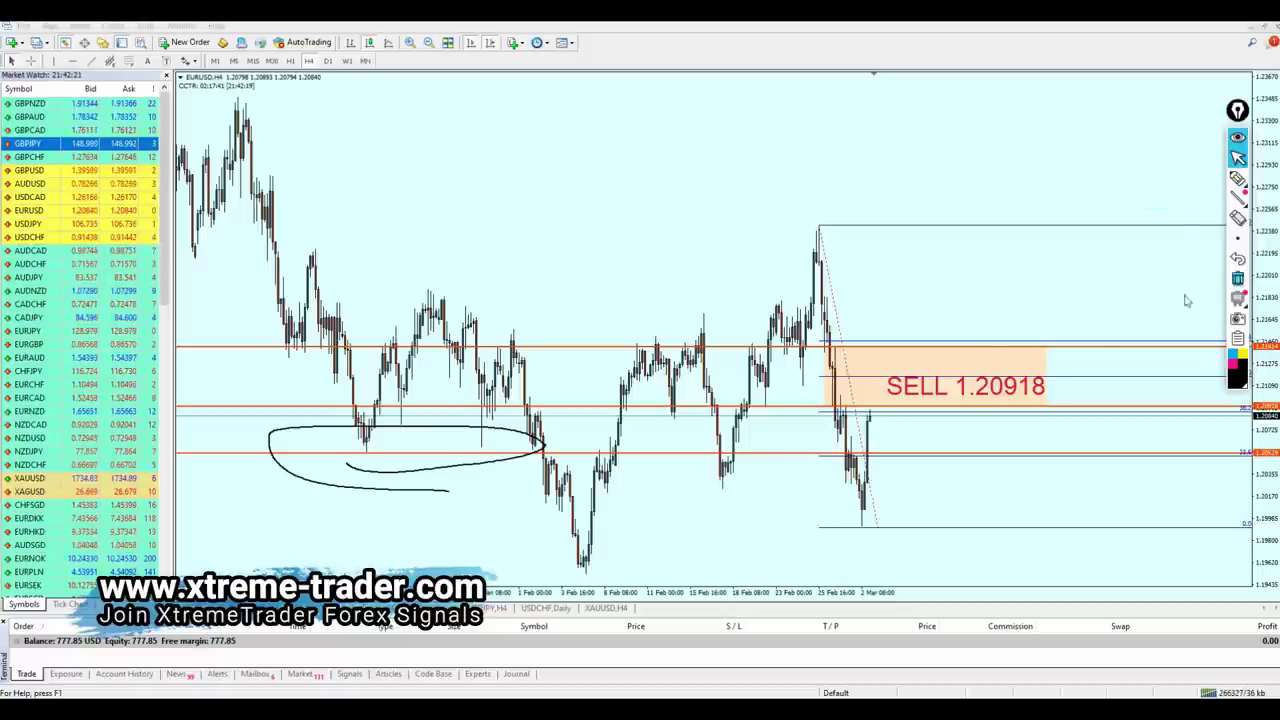
- Fine-tune the lowest horizontal line's position up to 1.20613
middle_click(585, 448)
middle_click(588, 452)
double_click(590, 453)
left_click_drag(590, 453, 575, 449)
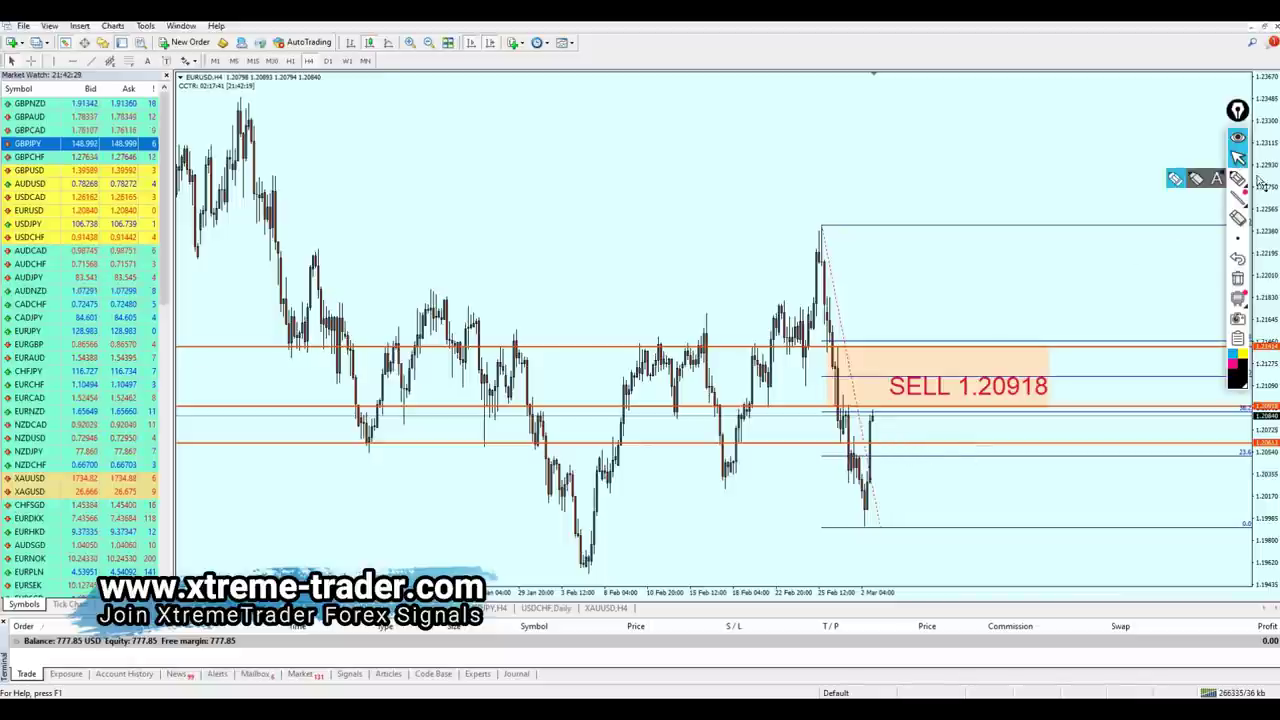
- Circle the large bullish candle, extend lines from its open and close, mark the nearby earlier lows, and clear the annotations
key("plus")
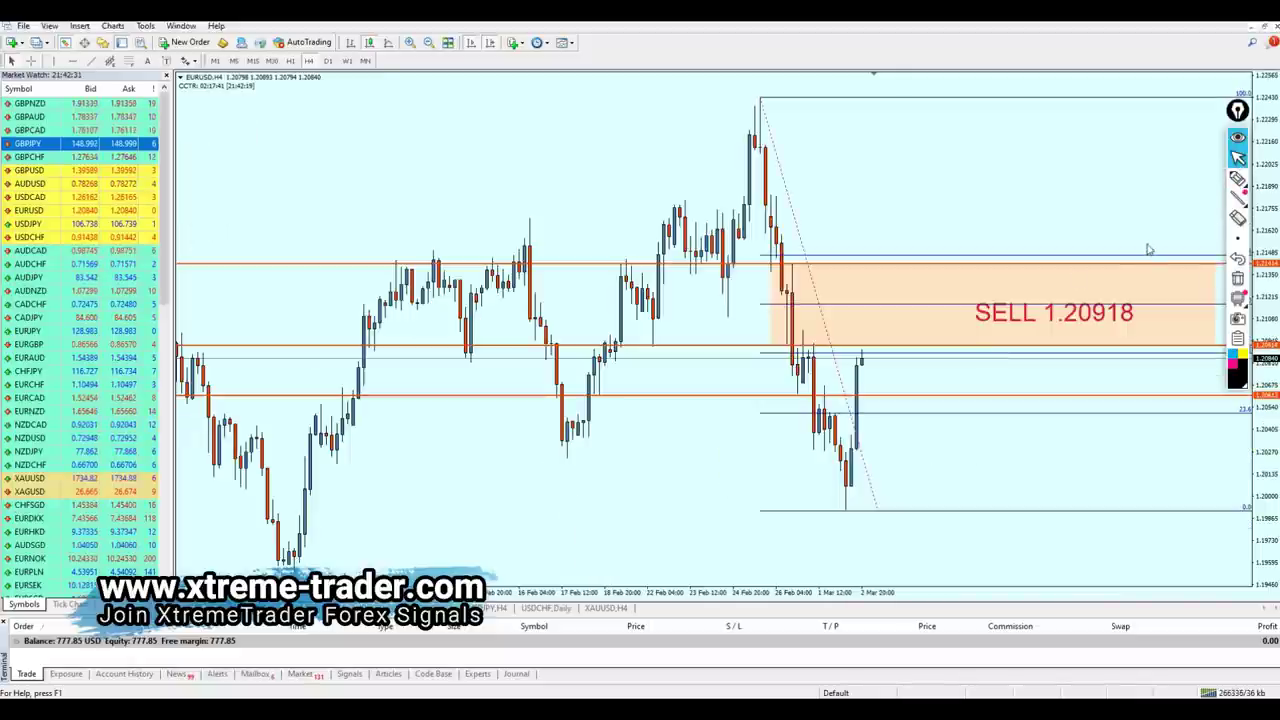
key("plus")
left_click(1238, 178)
mouse_move(848, 522)
left_mouse_down()
mouse_move(854, 380)
mouse_move(843, 497)
mouse_move(626, 498)
left_mouse_up()
left_click_drag(840, 406, 602, 400)
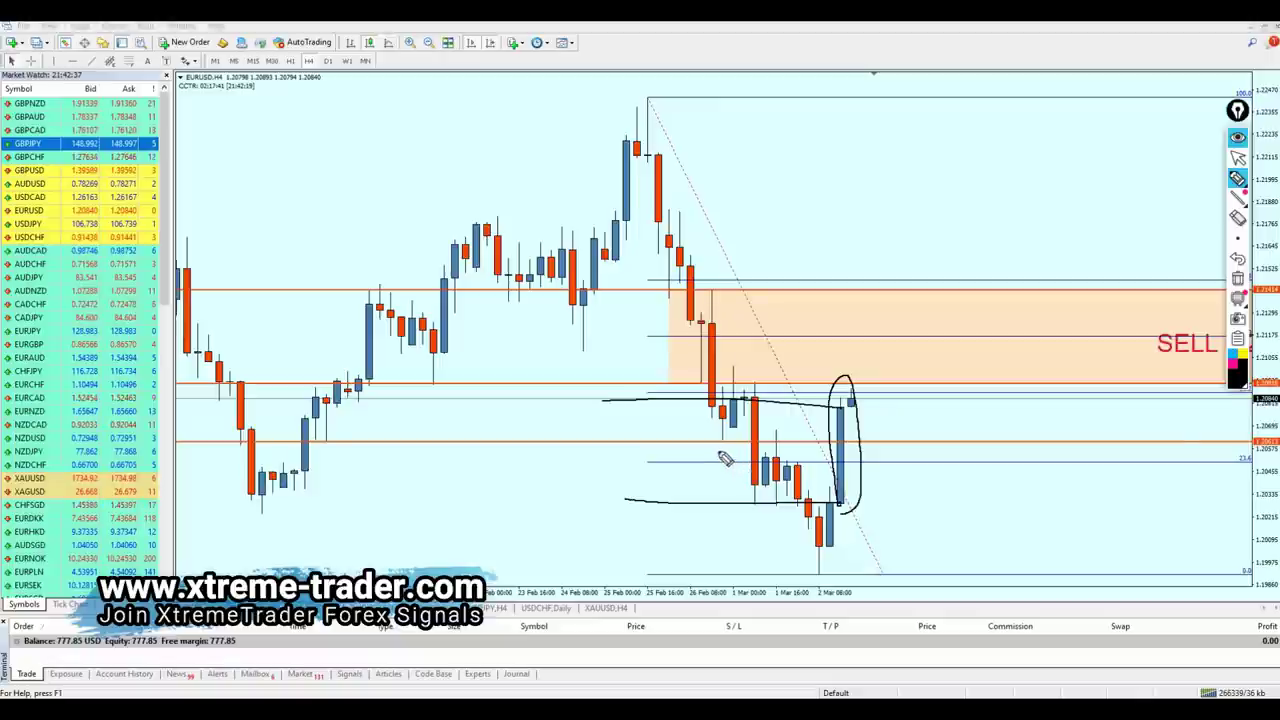
mouse_move(745, 455)
left_mouse_down()
mouse_move(730, 429)
mouse_move(718, 443)
mouse_move(732, 455)
left_mouse_up()
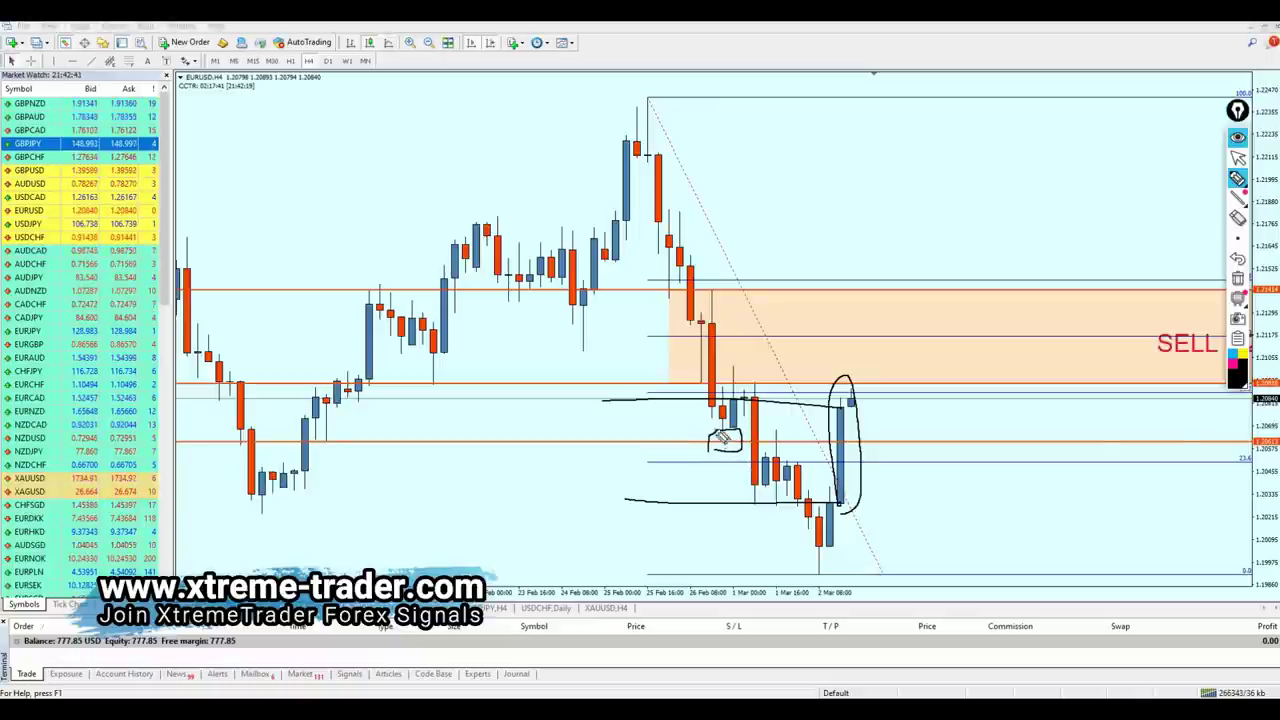
left_click(1237, 158)
left_click(1238, 278)
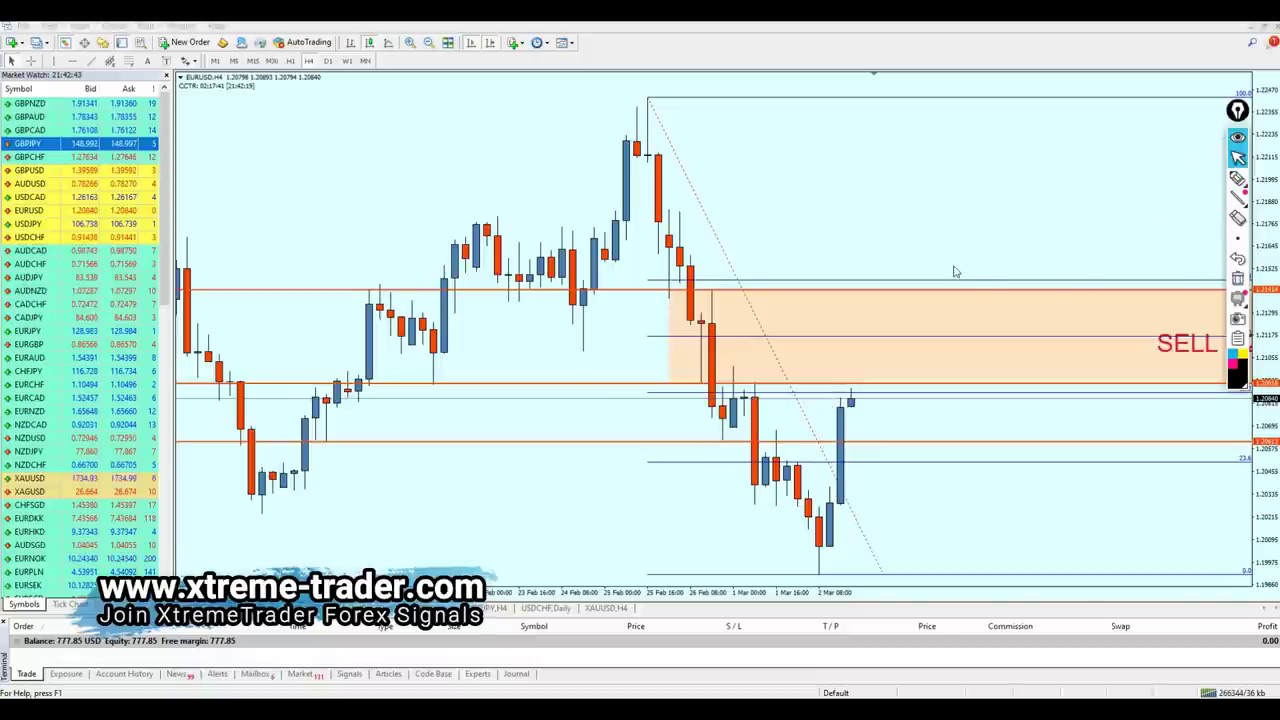
- Delete the horizontal line at 1.20613 and move the 1.20918 line down to 1.20613 in its place
left_click(945, 337)
key("minus")
key("minus")
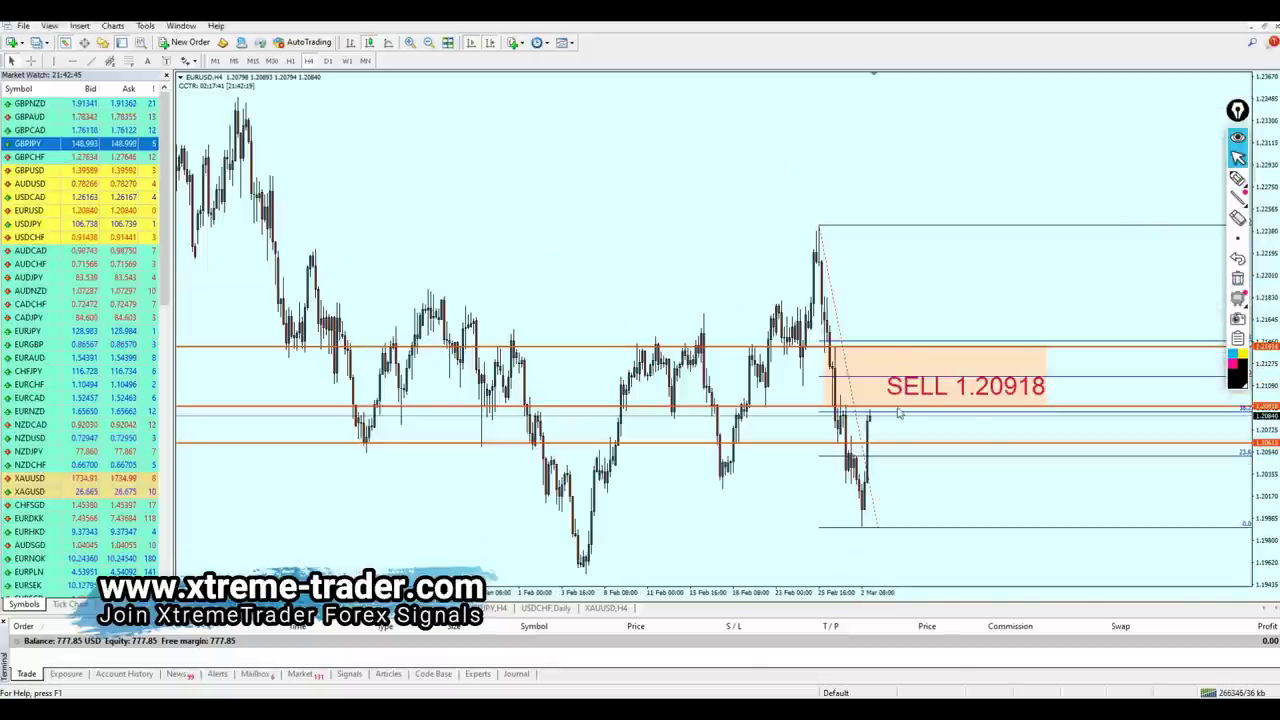
middle_click(878, 413)
left_click_drag(878, 413, 884, 434)
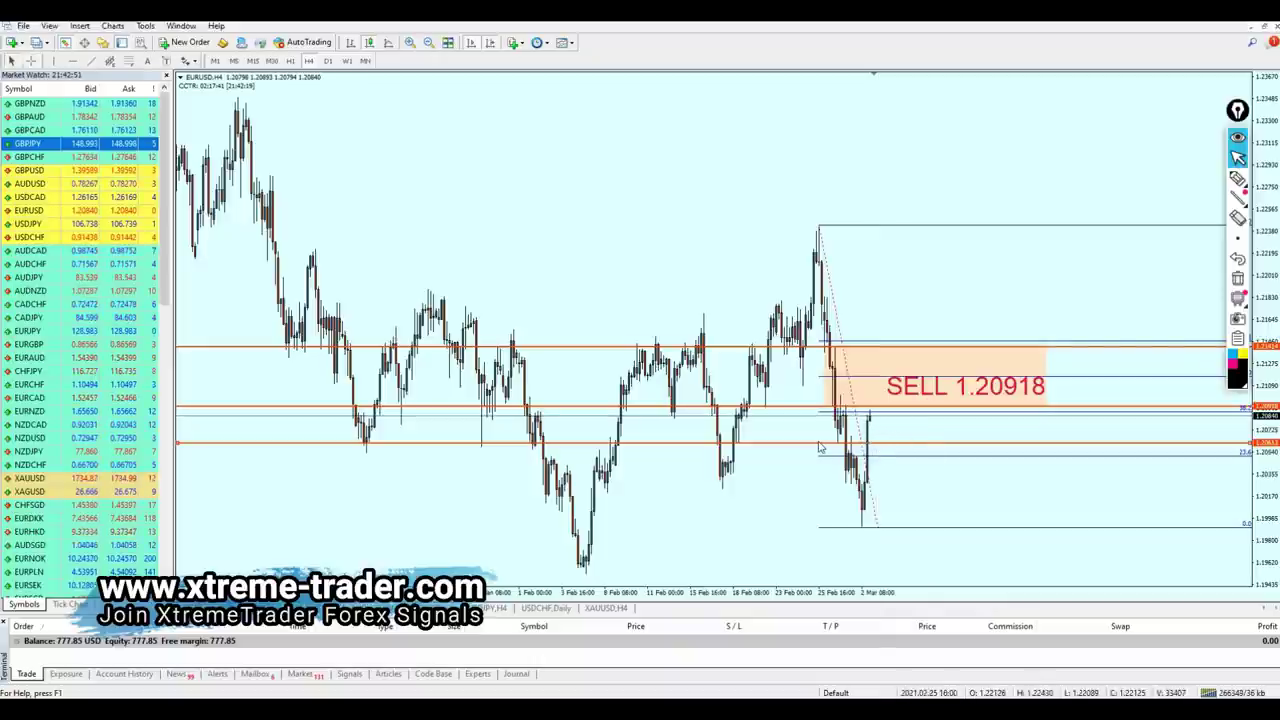
key("Delete")
double_click(830, 407)
left_click_drag(830, 407, 819, 449)
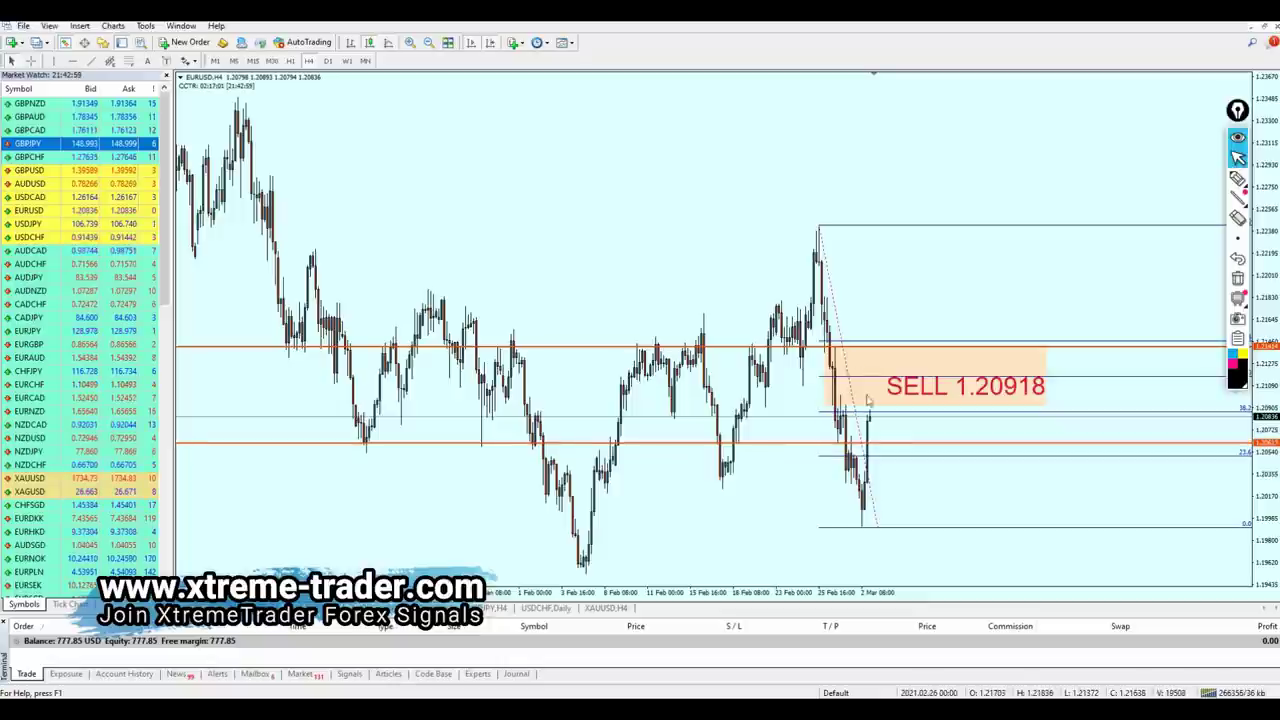
- Move the orange zone rectangle directly below the 1.20613 line and place the 1.21414 line along the rectangle's lower edge
left_click_drag(928, 385, 932, 479)
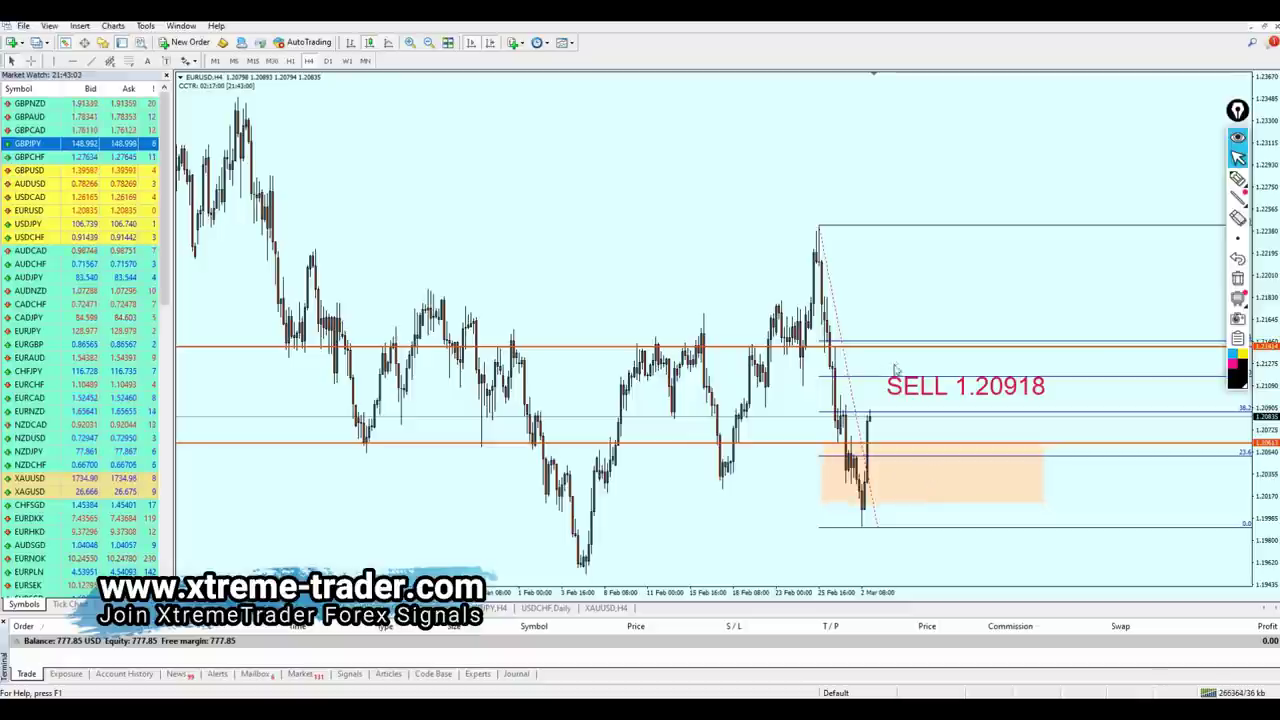
left_click_drag(895, 345, 909, 504)
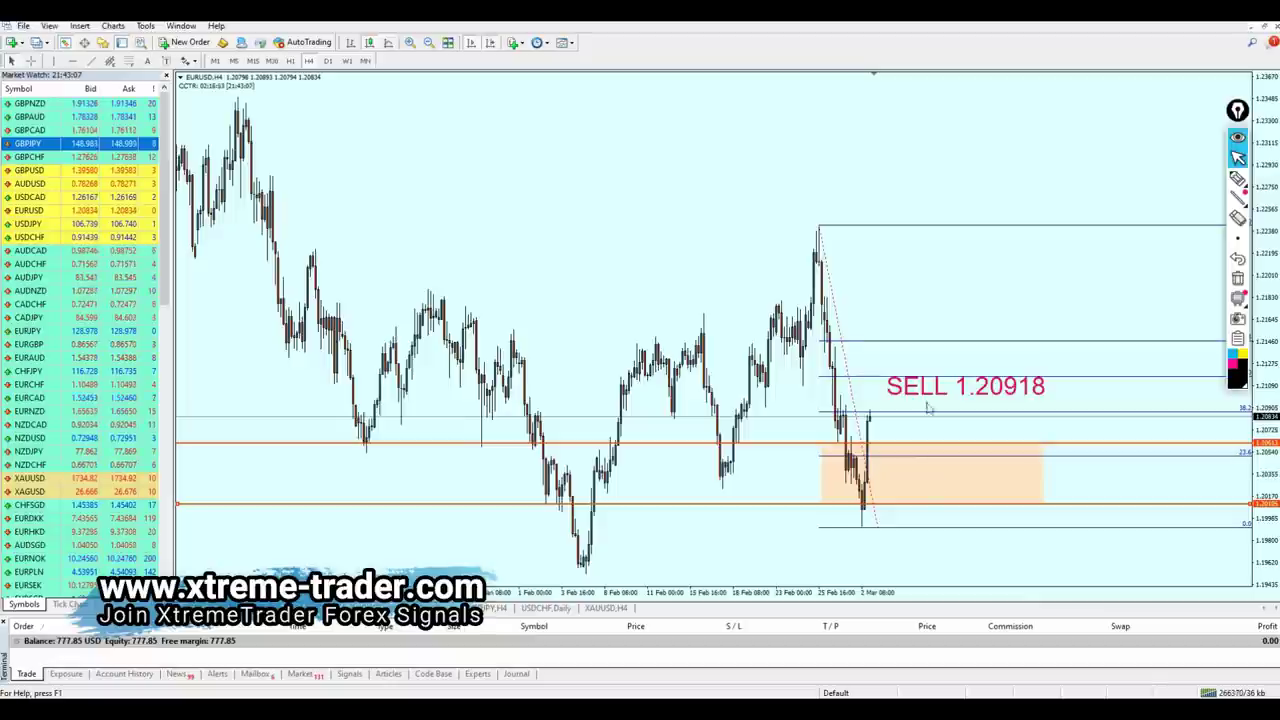
- Move the SELL label into the orange zone and change its text to "BUY 1.20613"
left_click_drag(931, 408, 895, 500)
right_click(930, 470)
left_click(950, 478)
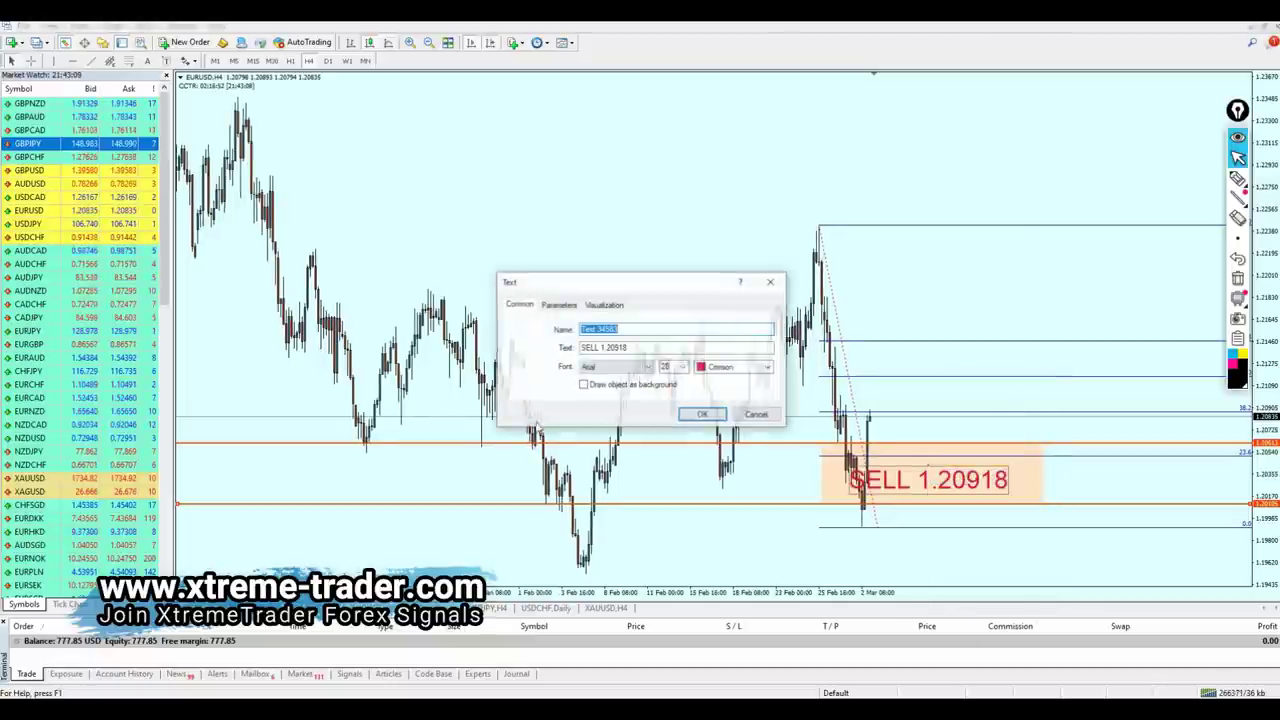
left_click_drag(600, 347, 582, 347)
type("BUY 1.")
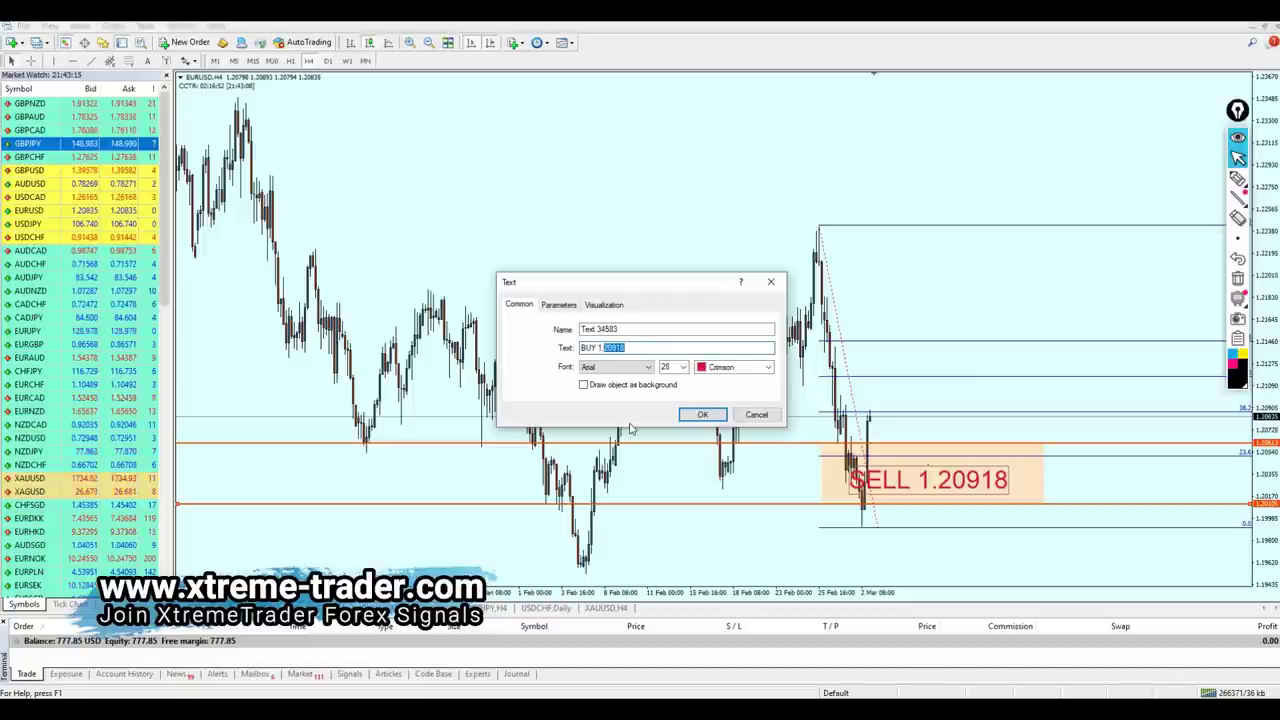
type("20613")
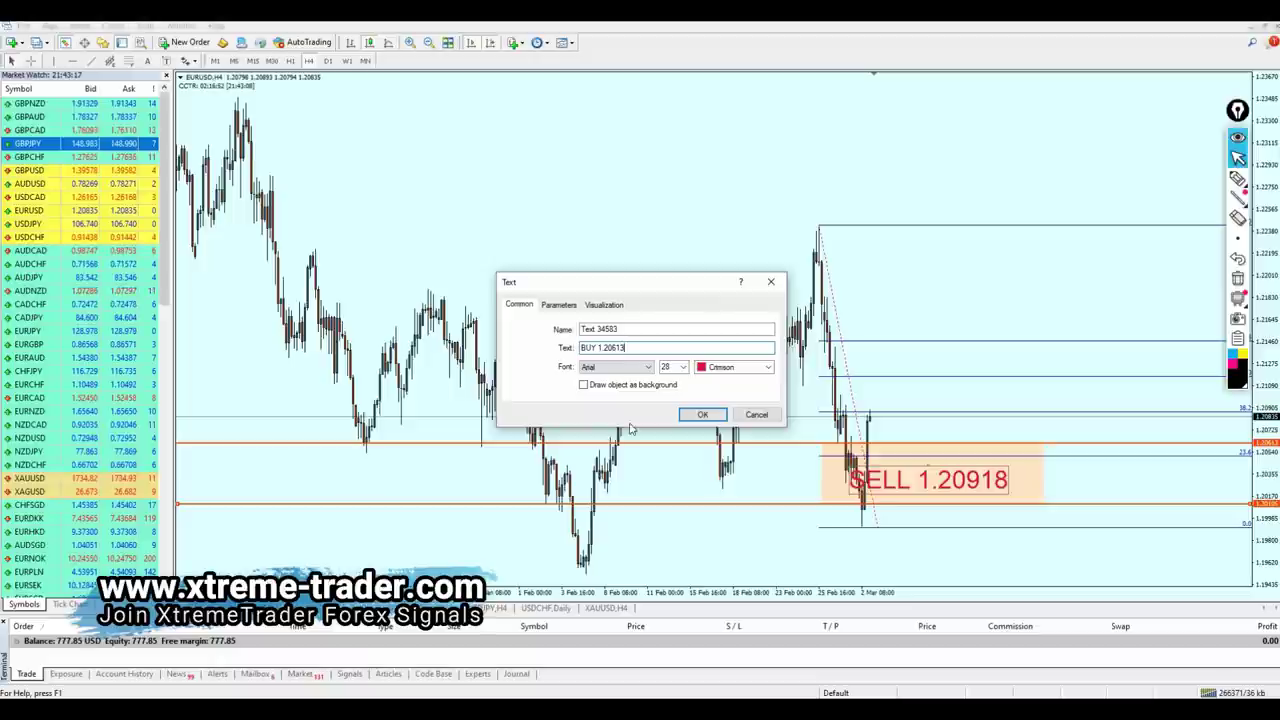
key("Return")
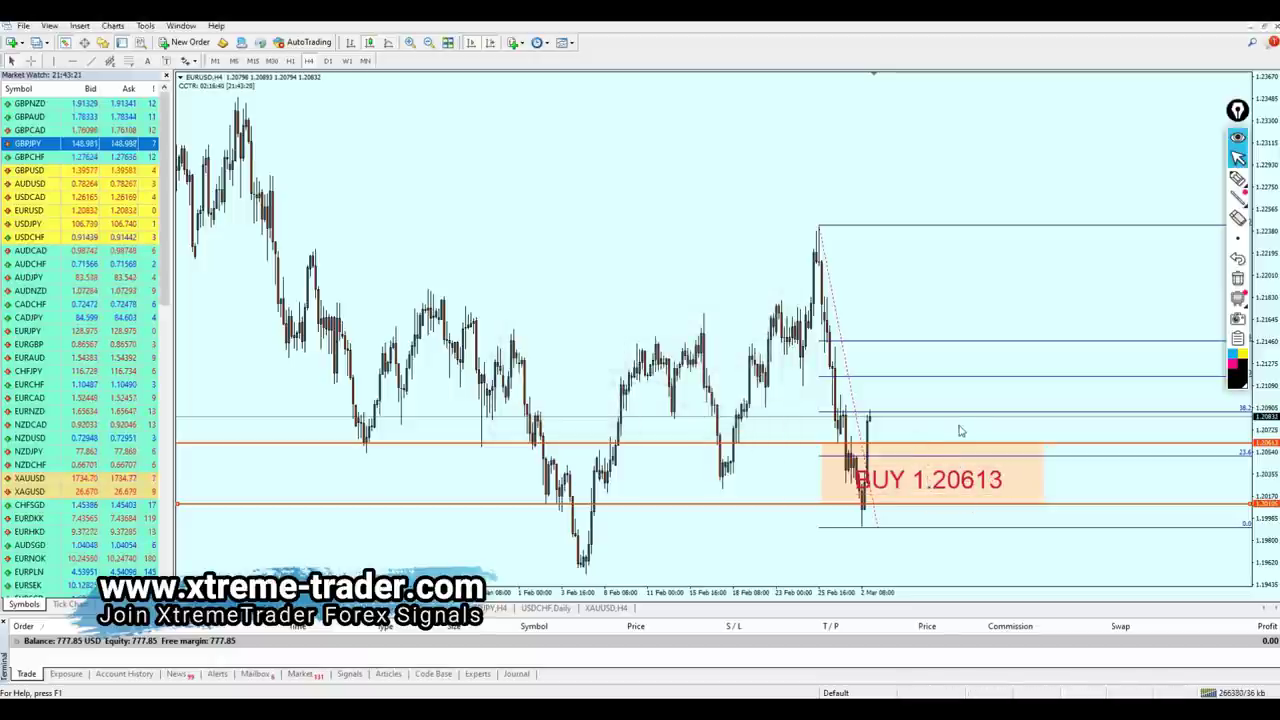
- Move the annotation toolbar clear of the Fibonacci percentage labels
left_click_drag(1237, 110, 1188, 104)
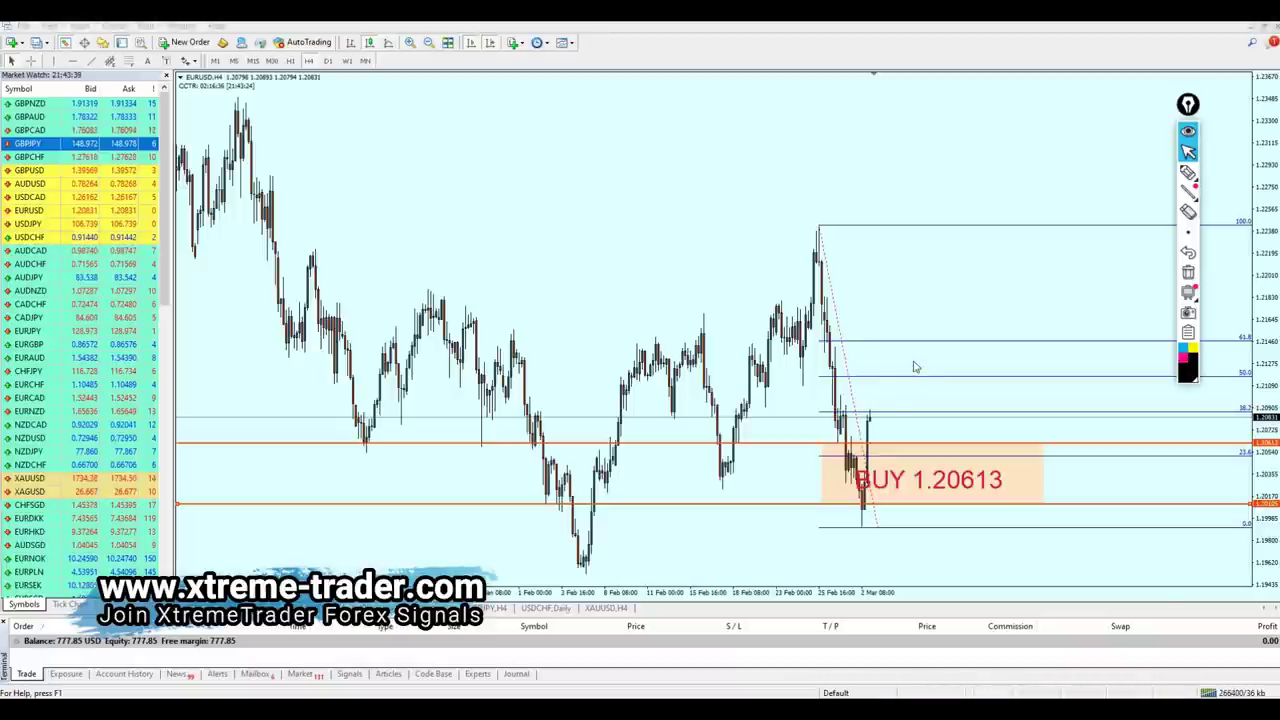
- Place a horizontal line along the 61.8 Fibonacci level at 1.21465
middle_click(900, 434)
middle_click(878, 376)
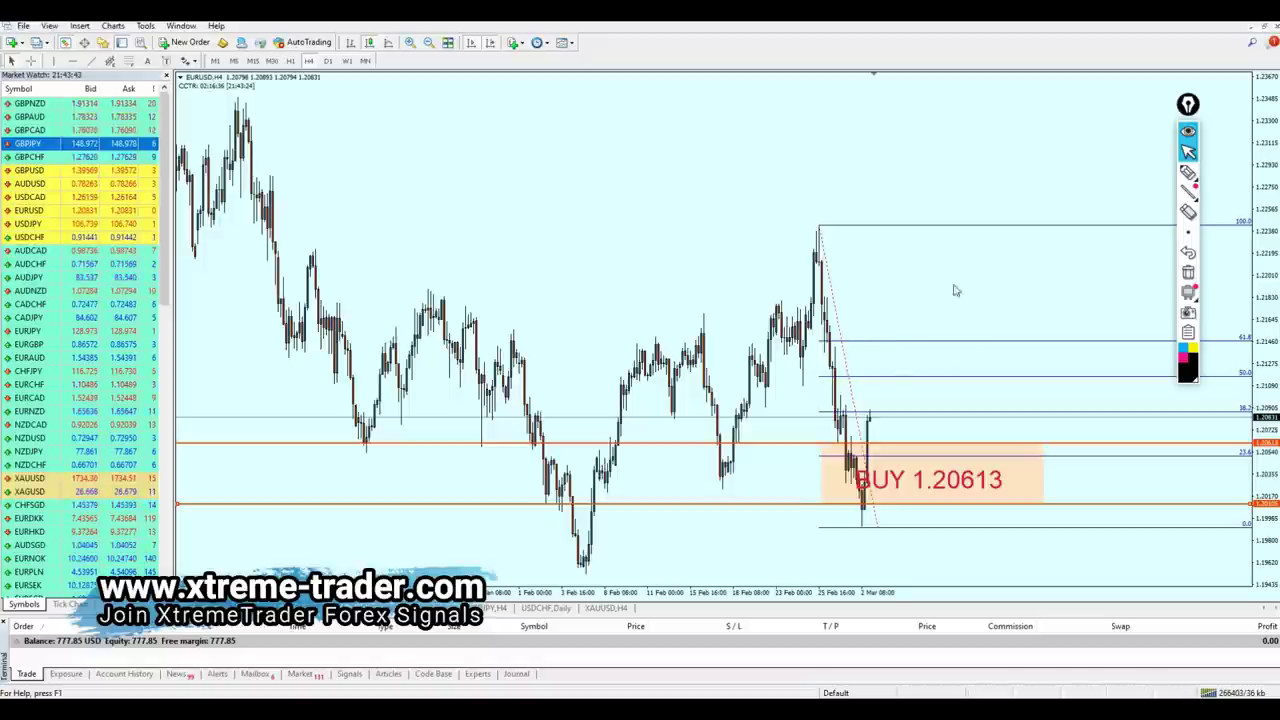
left_click(882, 341)
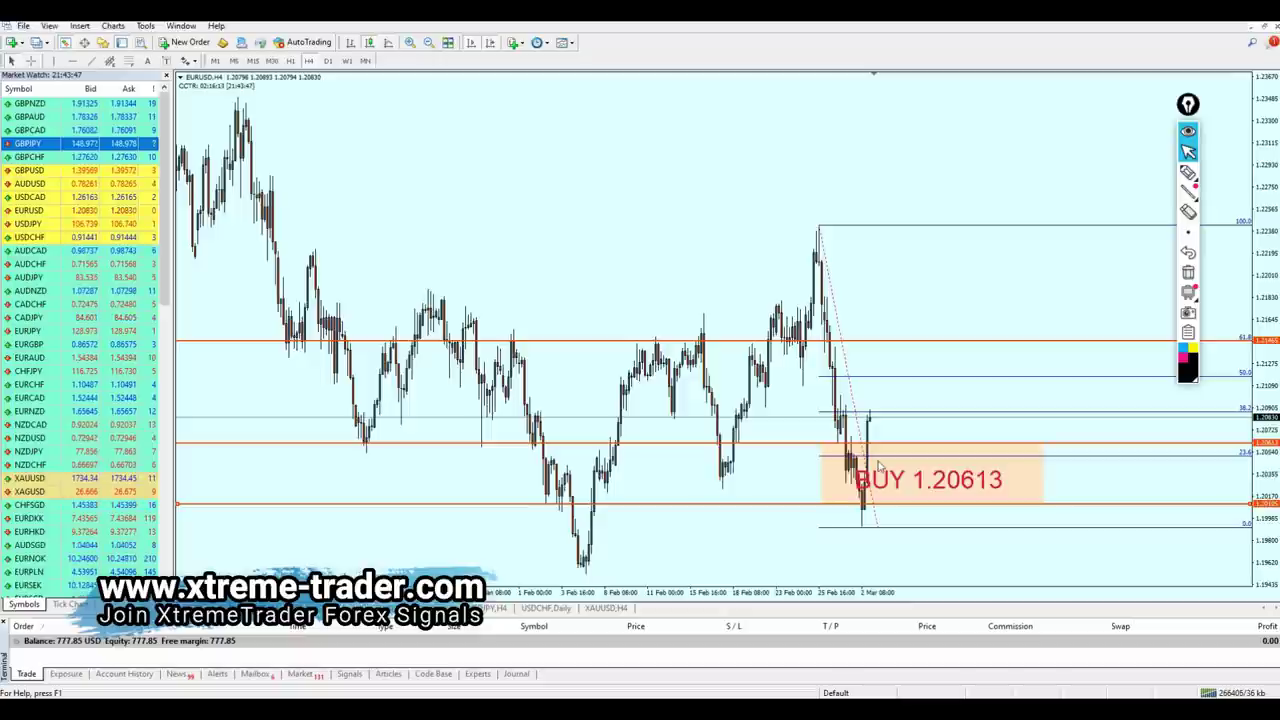
- Sketch the projected rise from the current price to the 1.21465 line with upward and downward arrows, and clear the drawing
left_click(1187, 172)
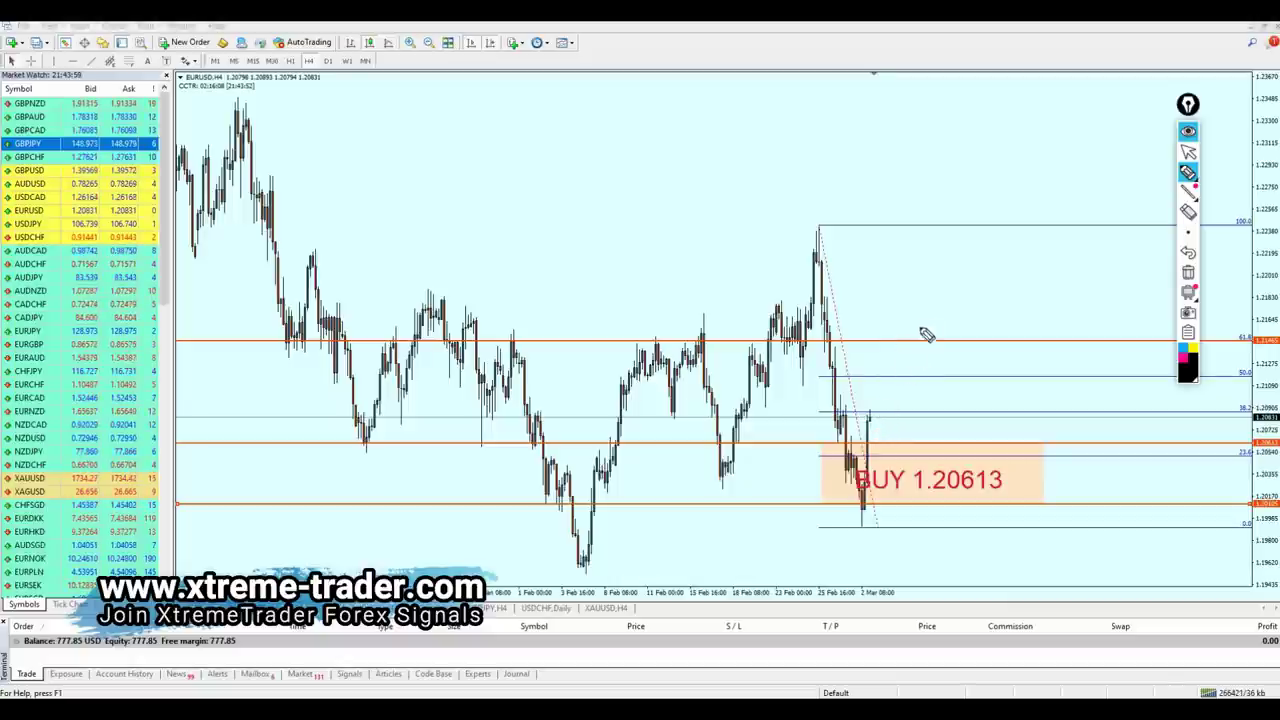
mouse_move(933, 337)
left_mouse_down()
mouse_move(920, 349)
mouse_move(938, 392)
left_mouse_up()
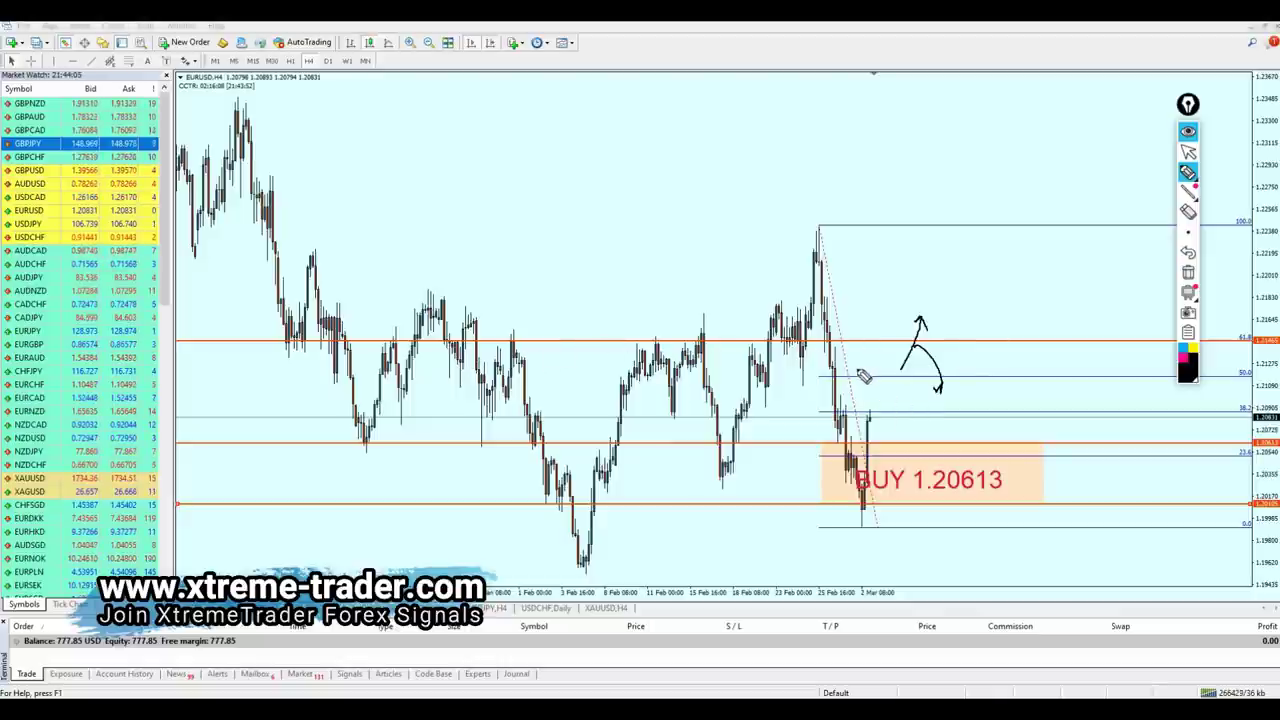
left_click_drag(877, 426, 925, 348)
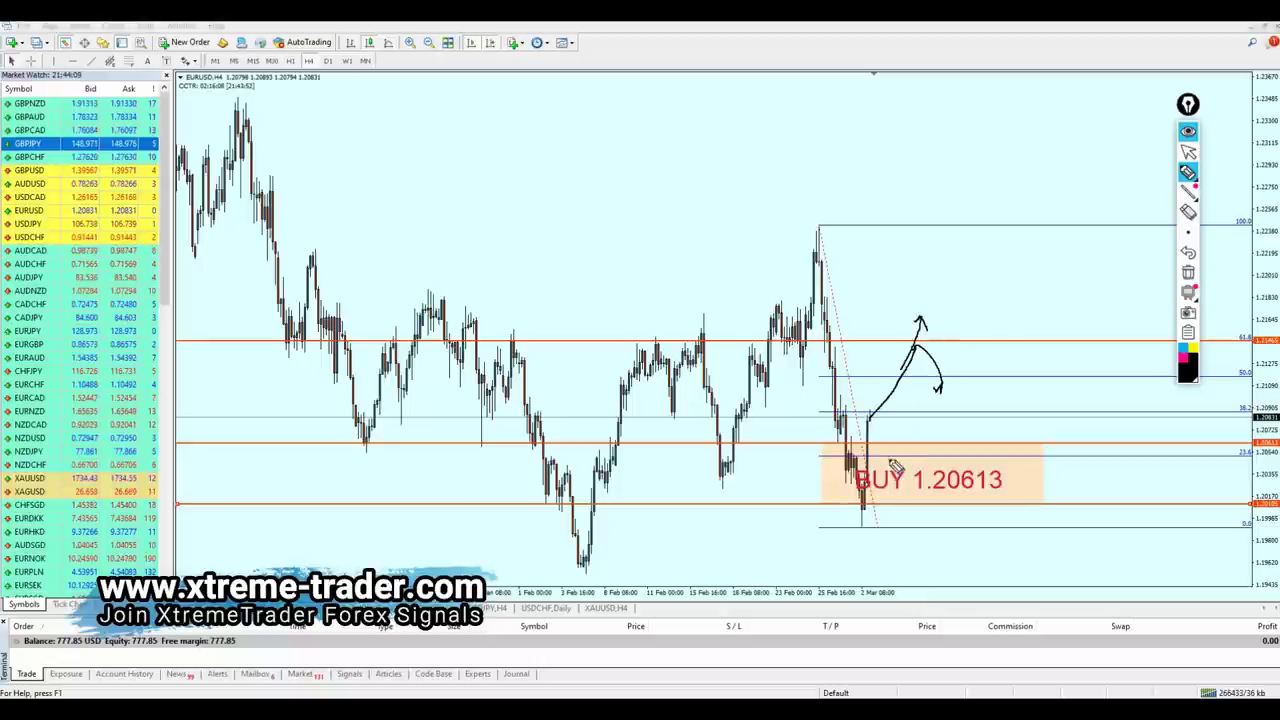
left_click(1188, 272)
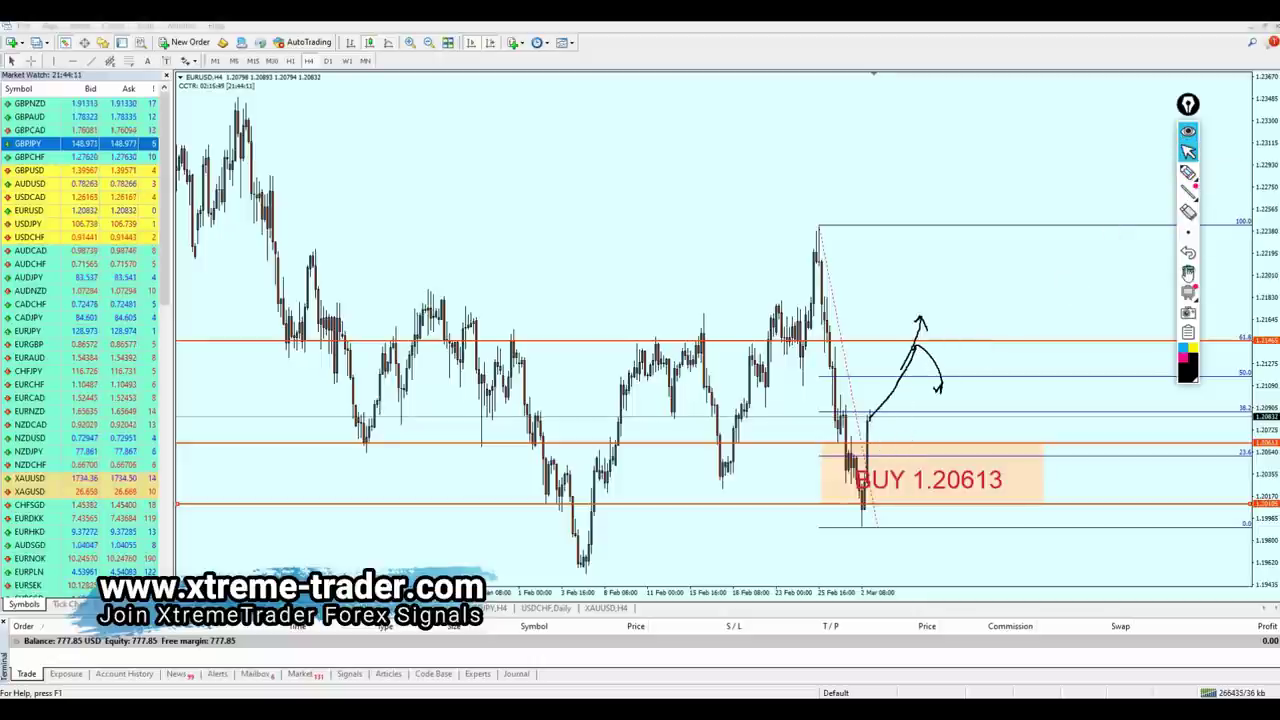
- Measure the distances from the 1.20613 line up to the 1.21465 line and down to the buy zone's lower line
left_click_drag(897, 442, 925, 340)
middle_click(877, 442)
left_click_drag(876, 442, 897, 508)
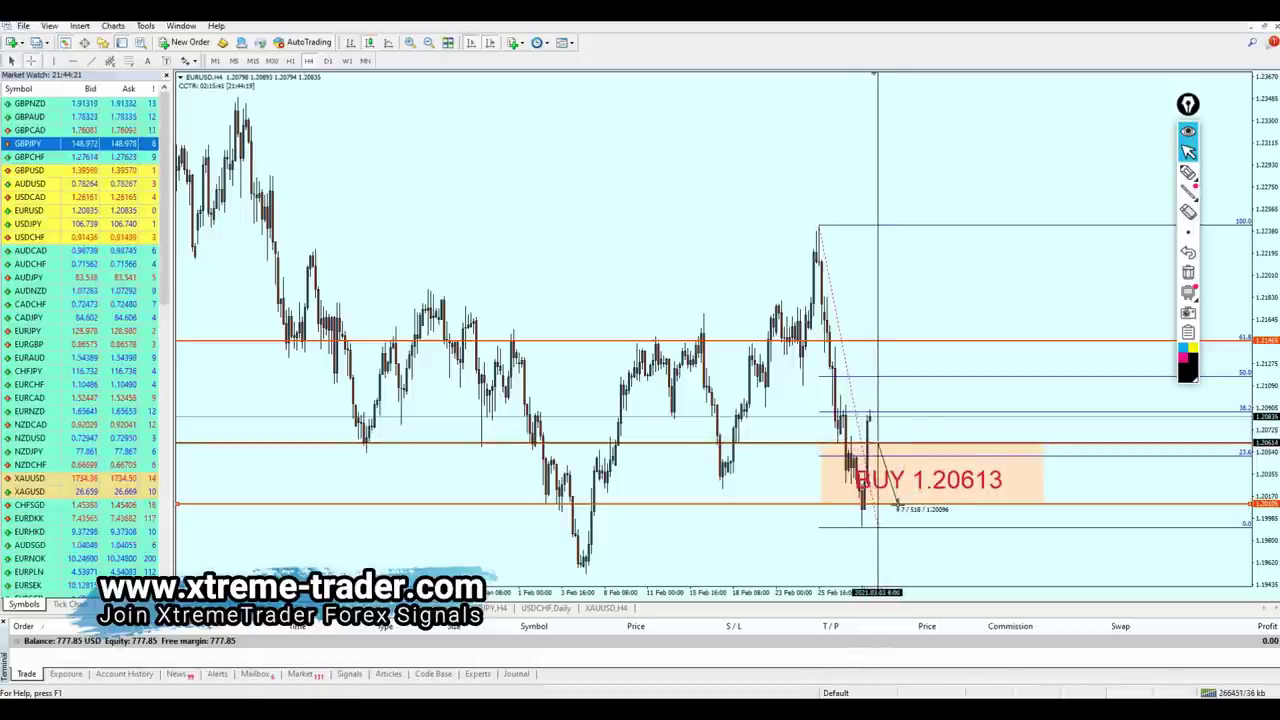
left_click_drag(897, 508, 895, 508)
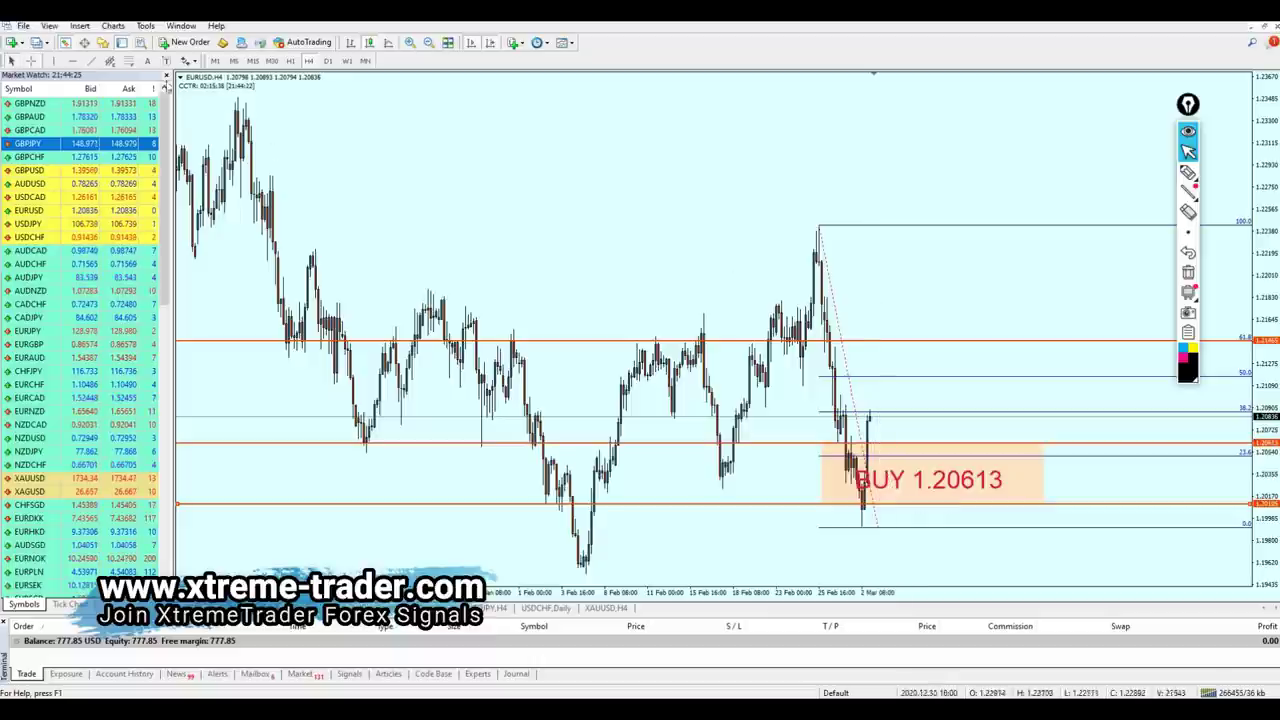
- Add the text label "TP 1.21465" and position it just above the 61.8 line, to the right of the candles
left_click(147, 61)
left_click(840, 335)
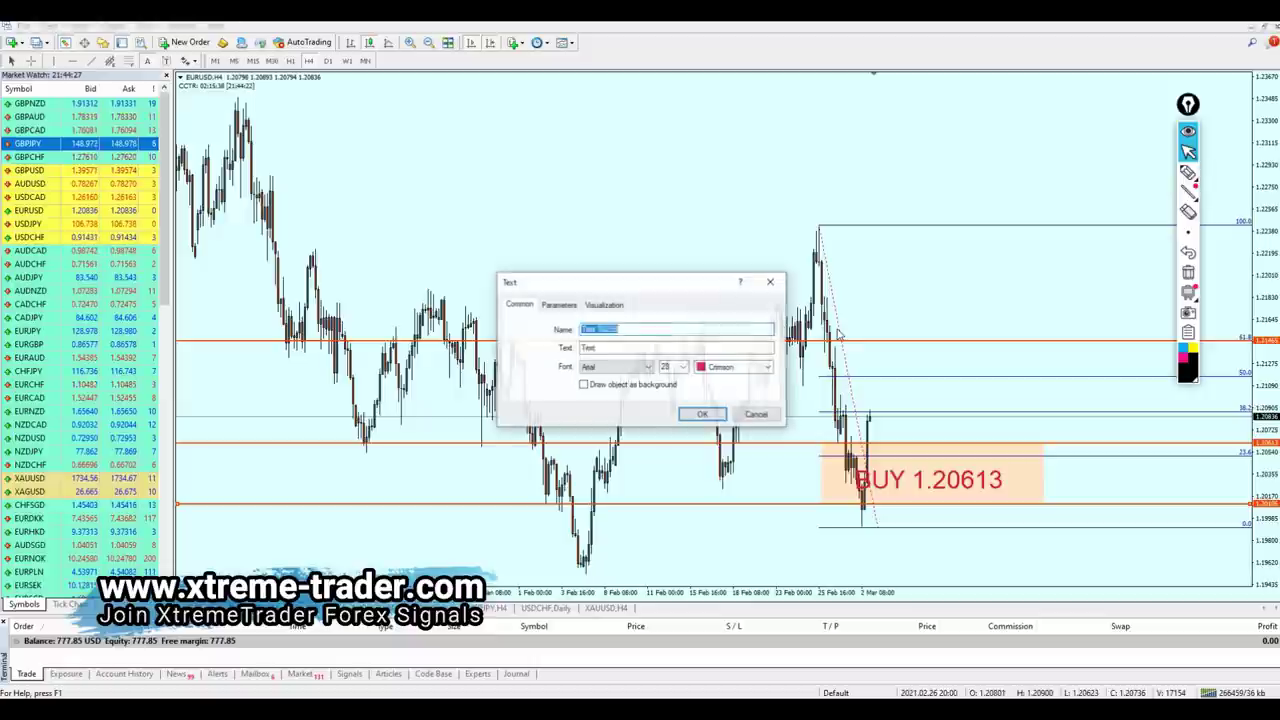
type("TP 1")
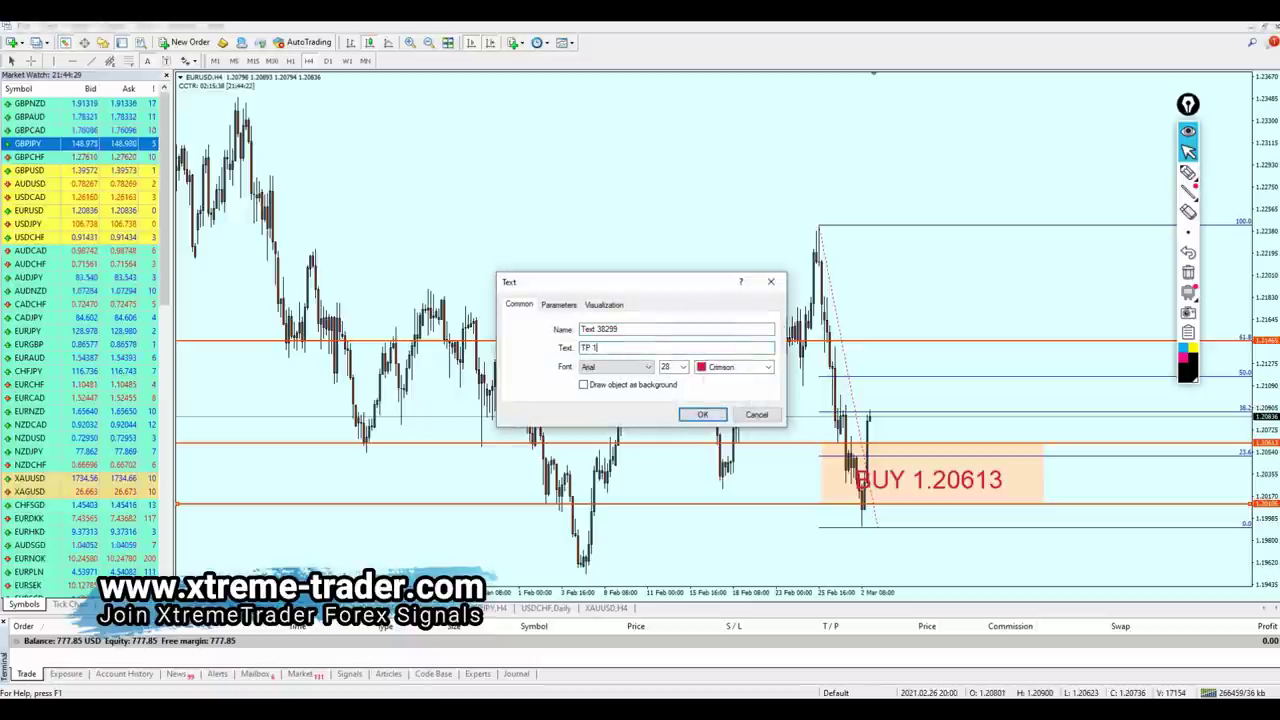
type(".21465")
key("Return")
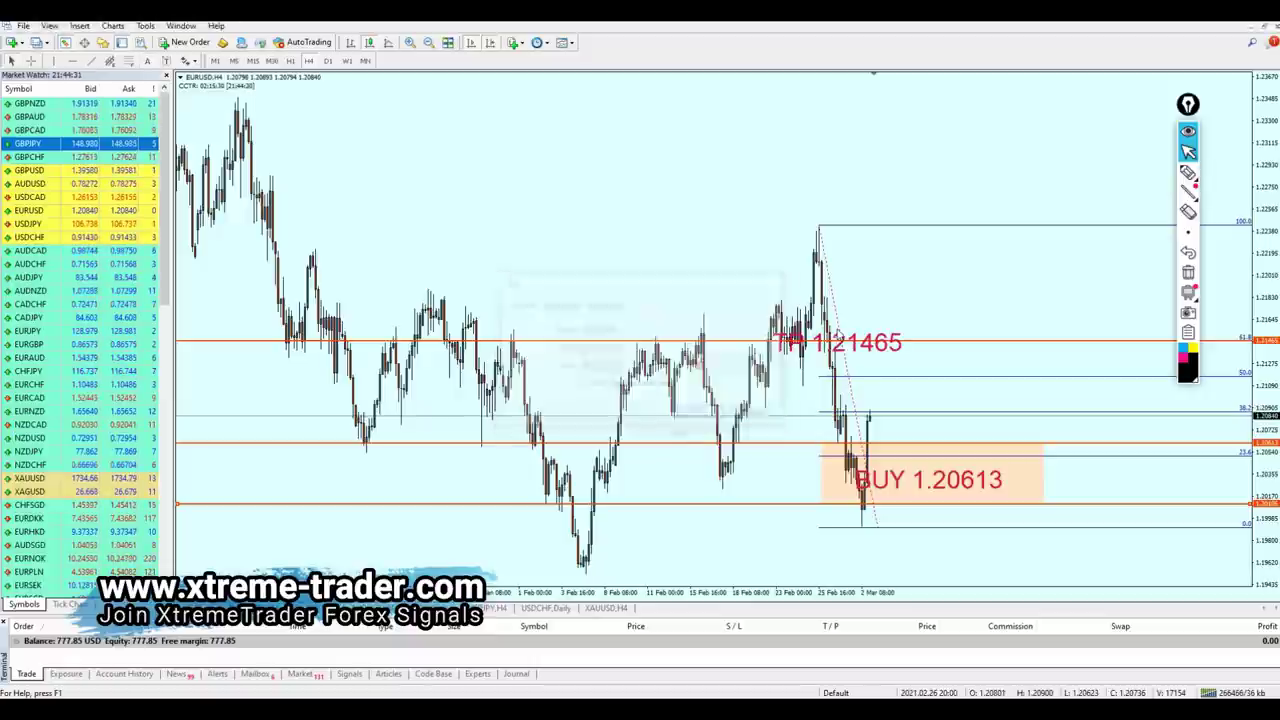
left_click(1012, 325)
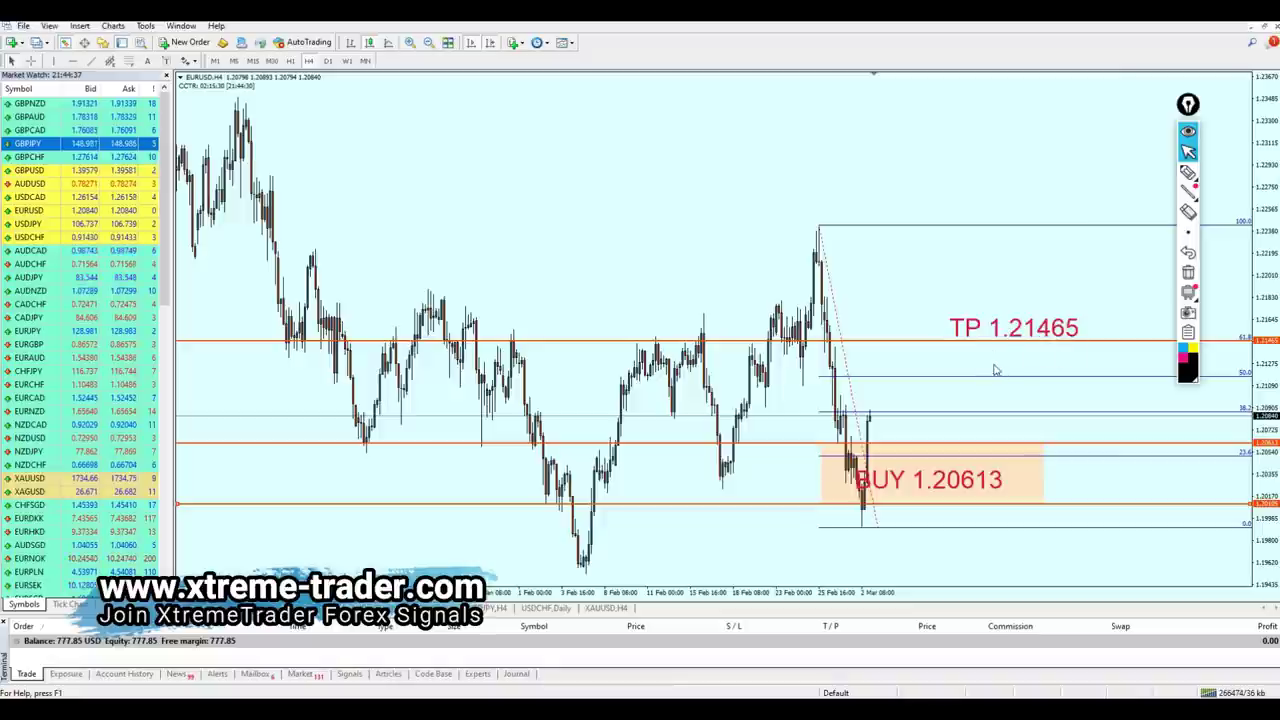
- Circle the latest low at the 0.0 Fibonacci level, underline the early February low by hand, and erase the annotations
left_click(1188, 172)
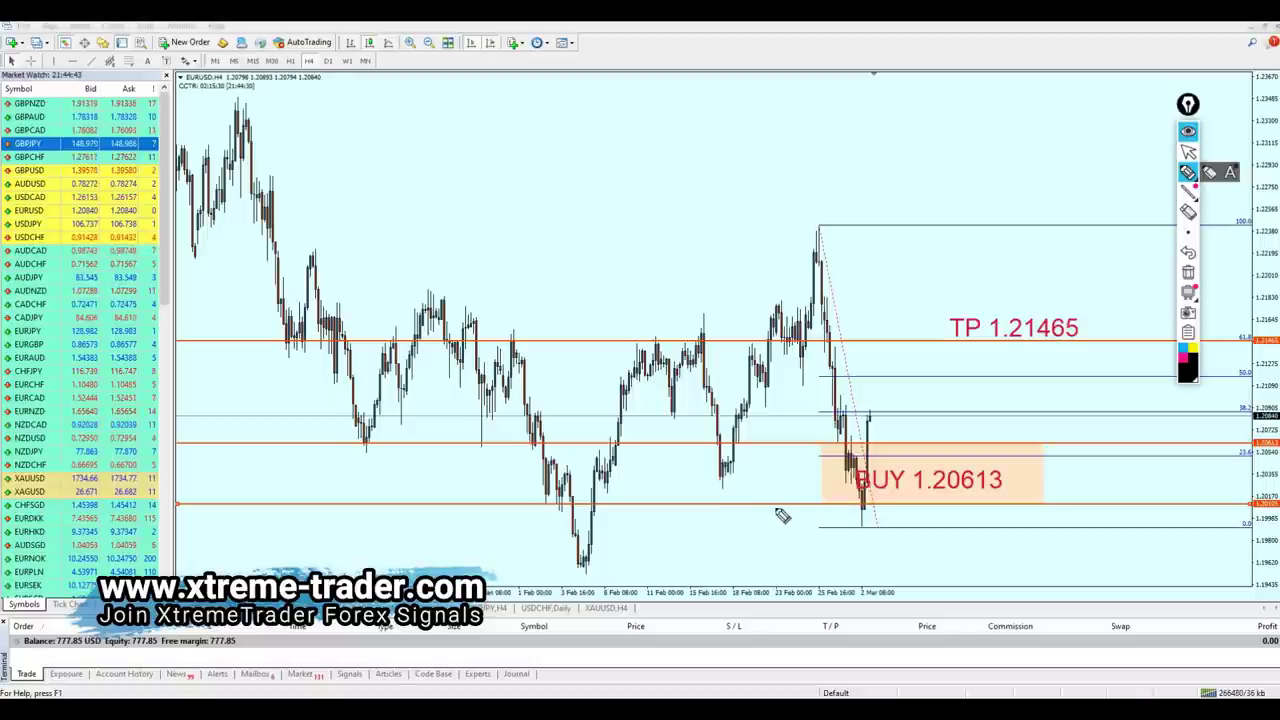
mouse_move(897, 534)
left_mouse_down()
mouse_move(866, 546)
mouse_move(794, 500)
left_mouse_up()
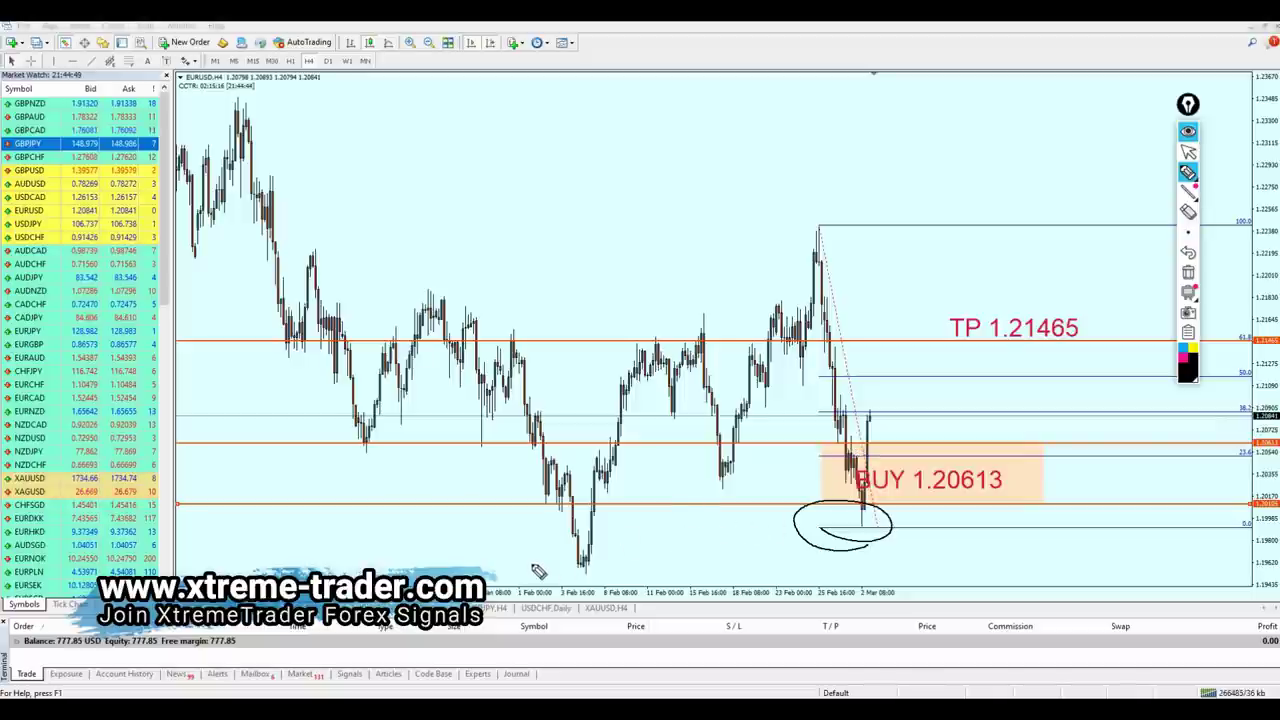
left_click_drag(531, 566, 870, 557)
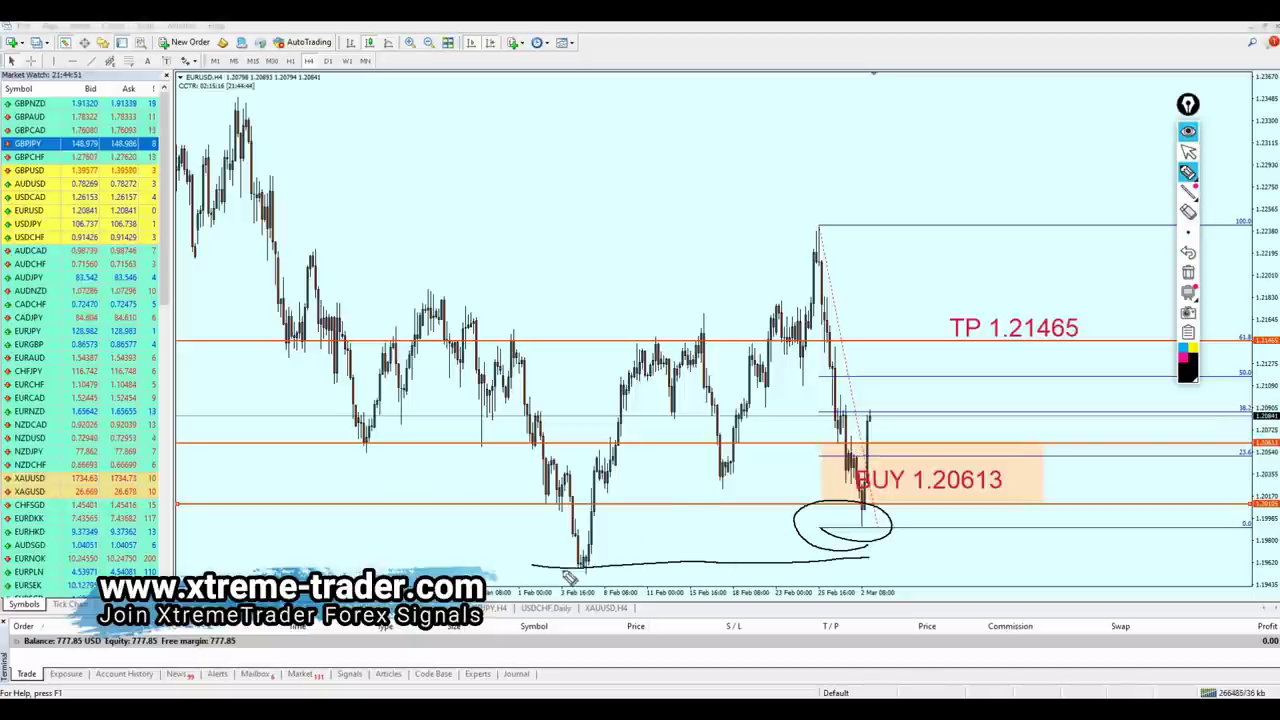
left_click_drag(538, 567, 876, 571)
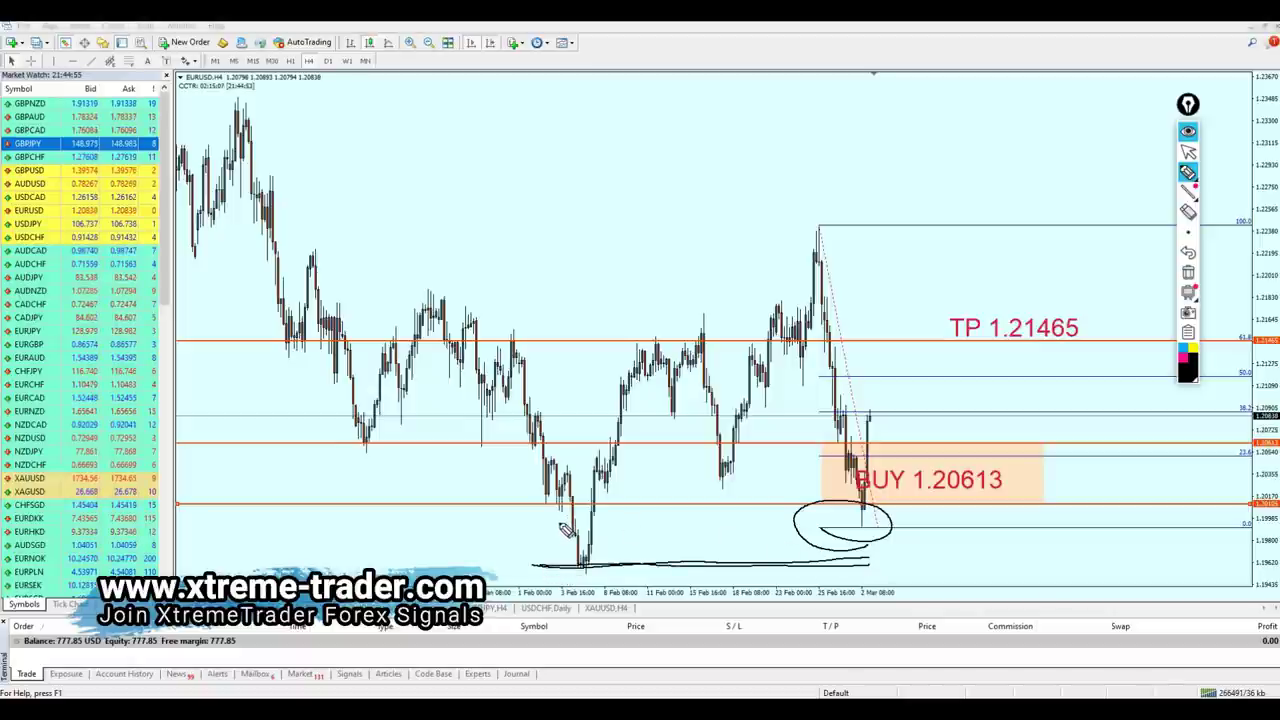
left_click_drag(548, 510, 700, 515)
left_click(1188, 150)
left_click(1188, 272)
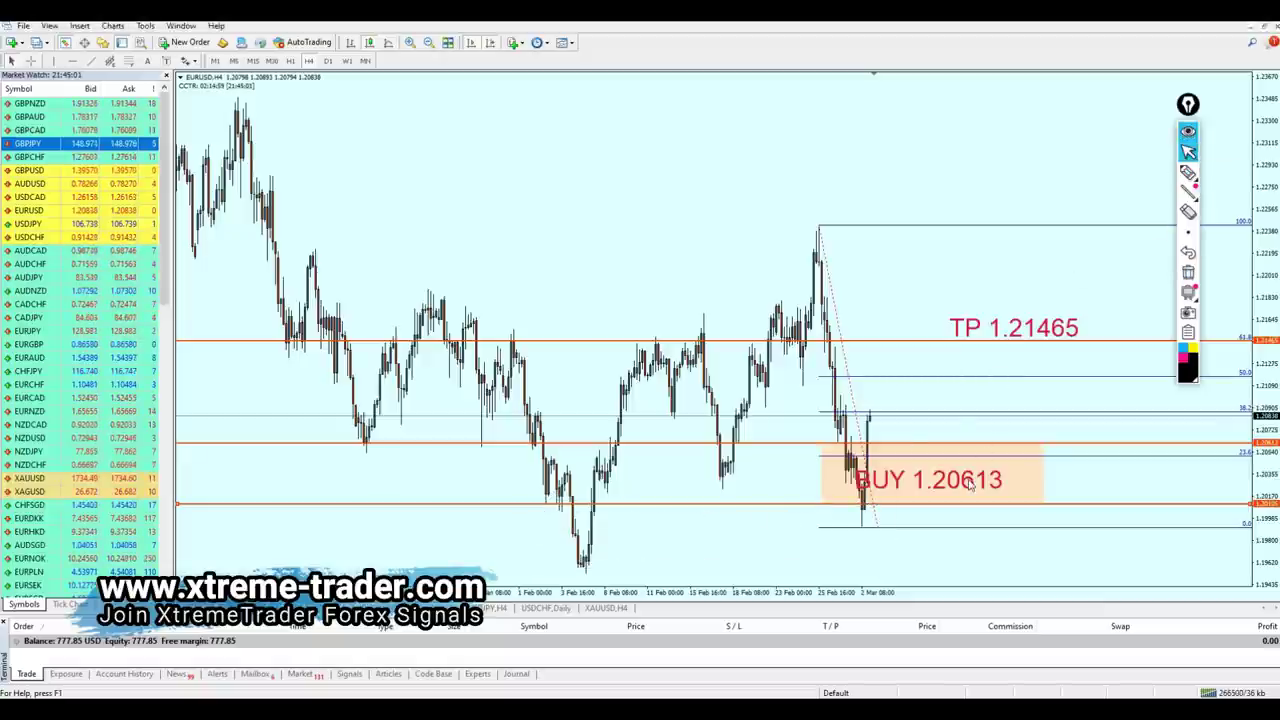
- Move the "BUY 1.20613" label further right within the zone, clear of the candles
left_click_drag(930, 470, 1024, 462)
double_click(1024, 463)
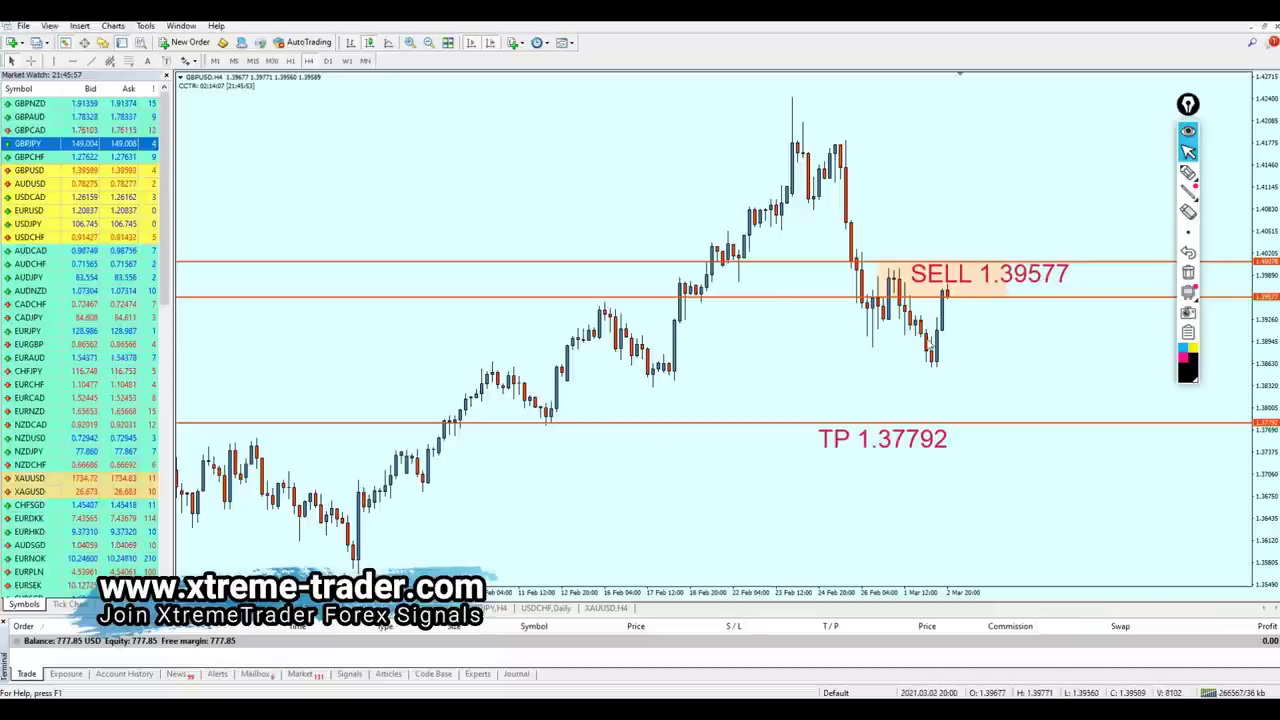
- Mark the recent swing under the GBPUSD sell zone by hand and measure downward from the 1.39577 line
left_click(1188, 172)
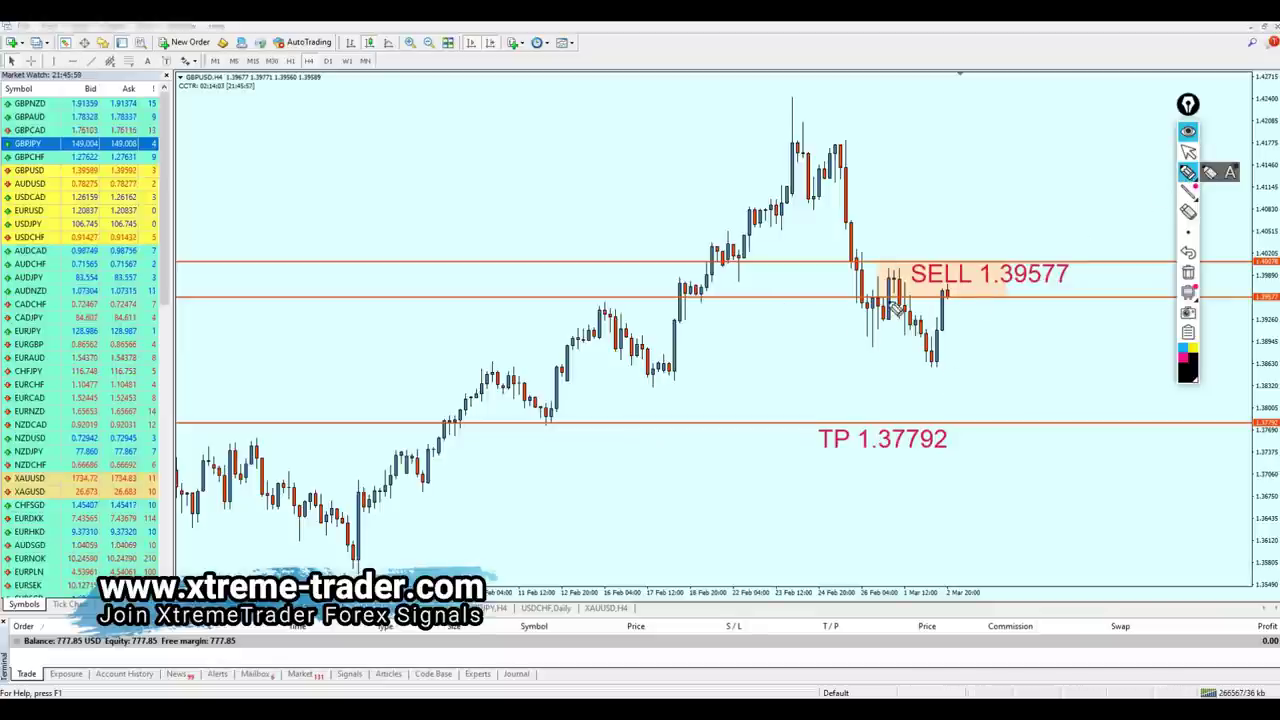
mouse_move(868, 308)
left_mouse_down()
mouse_move(925, 292)
mouse_move(862, 285)
mouse_move(913, 300)
mouse_move(935, 364)
left_mouse_up()
left_click(1188, 151)
middle_click(928, 301)
mouse_move(920, 297)
left_mouse_down()
mouse_move(929, 357)
mouse_move(950, 384)
left_mouse_up()
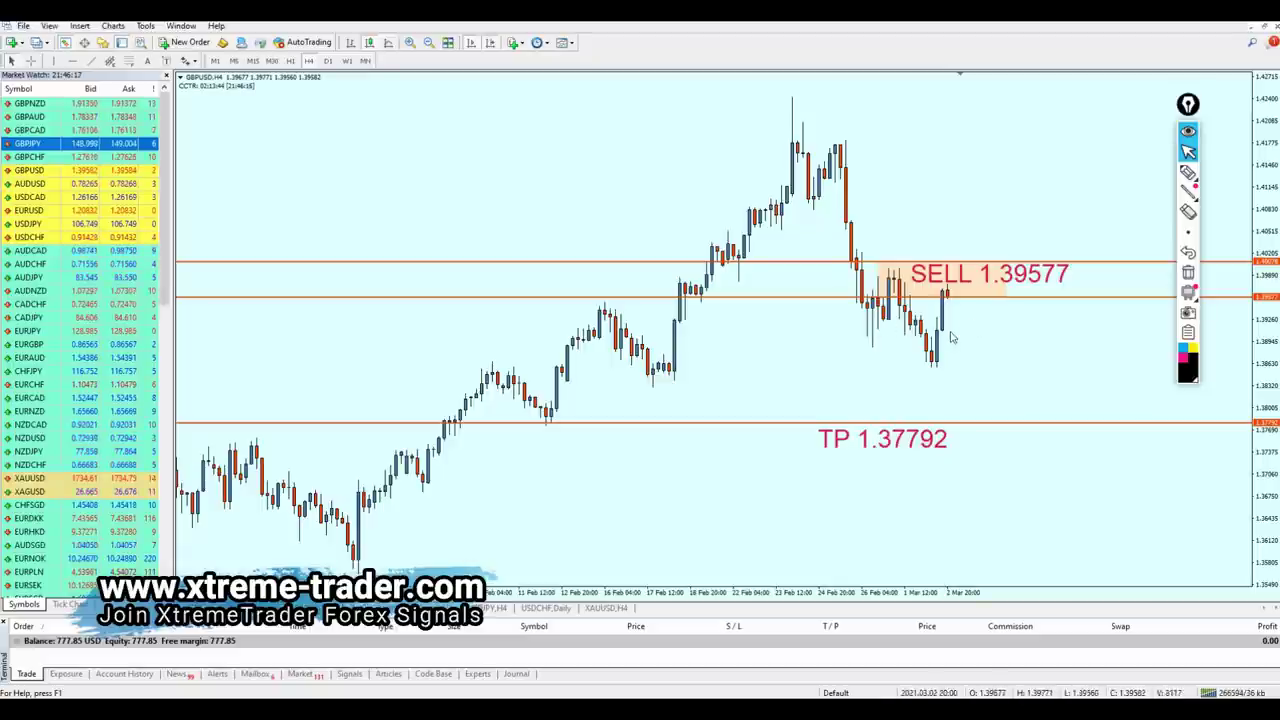
- Circle the latest GBPUSD candles at the 1.39577 line, sketch a drop to a lower hand-drawn level, and clear the drawing
key("plus")
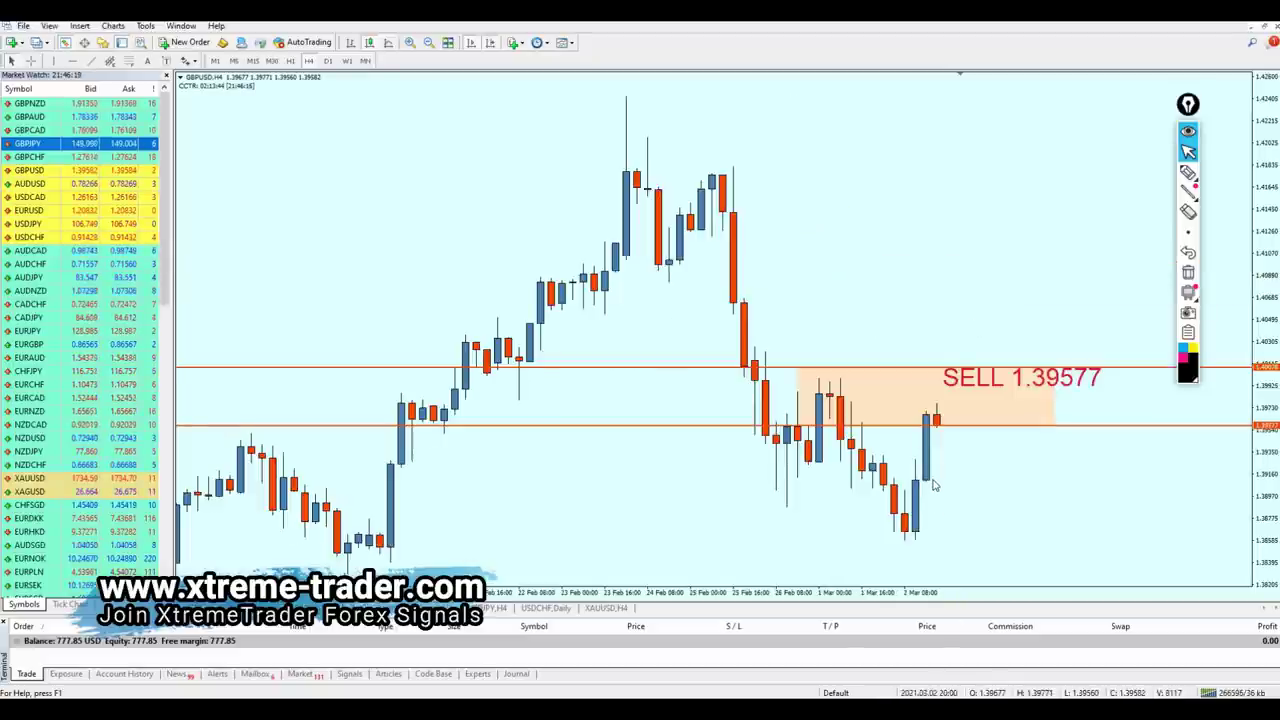
left_click(1188, 172)
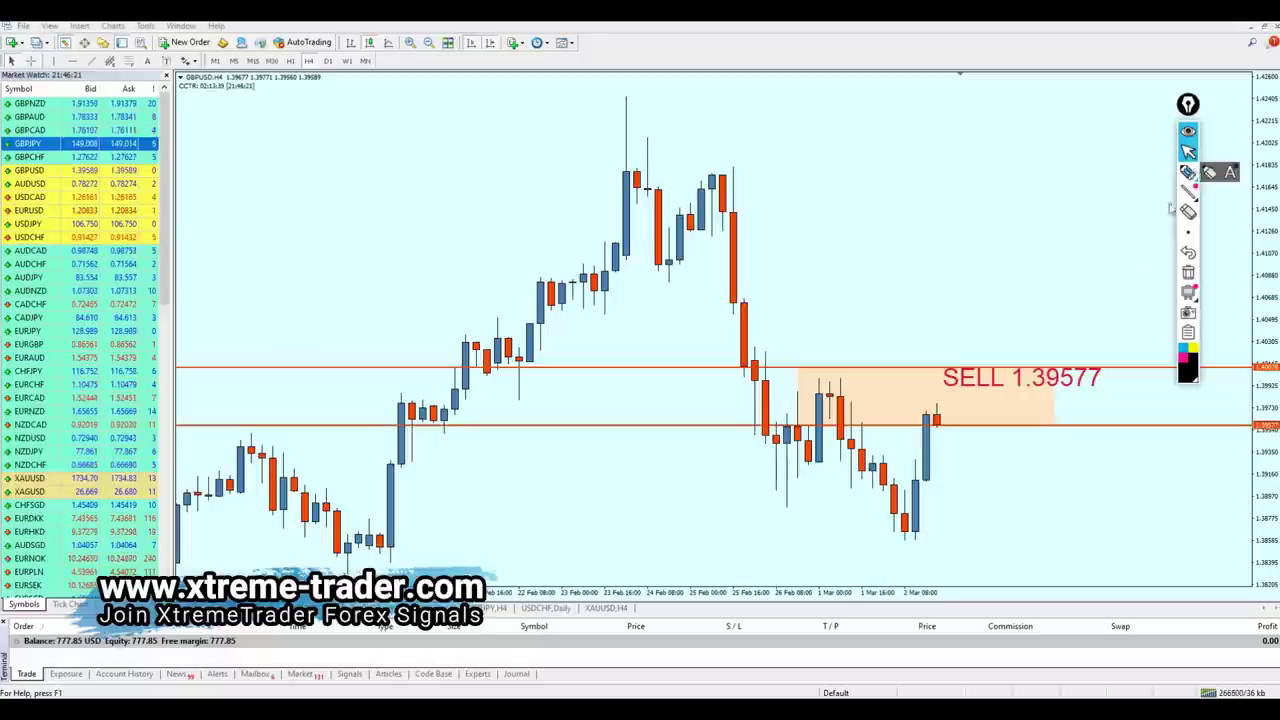
mouse_move(928, 440)
left_mouse_down()
mouse_move(966, 414)
mouse_move(926, 436)
left_mouse_up()
left_click_drag(770, 432, 1012, 428)
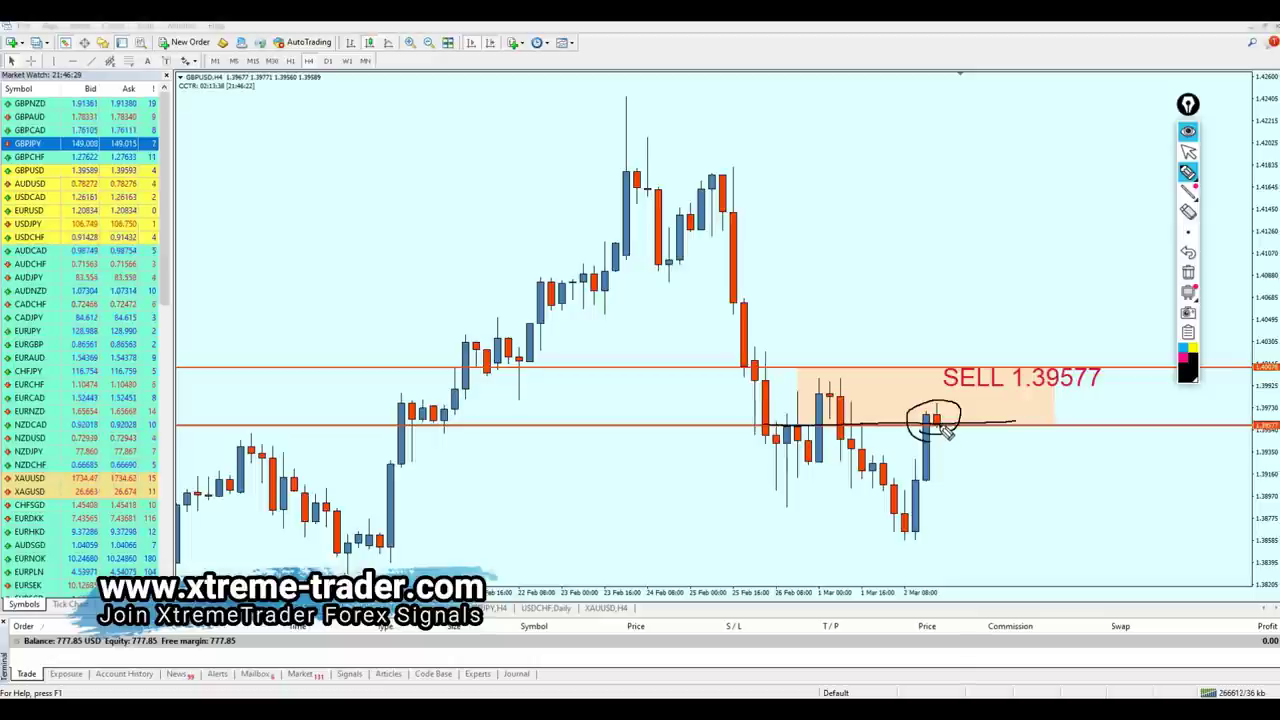
left_click_drag(863, 458, 958, 462)
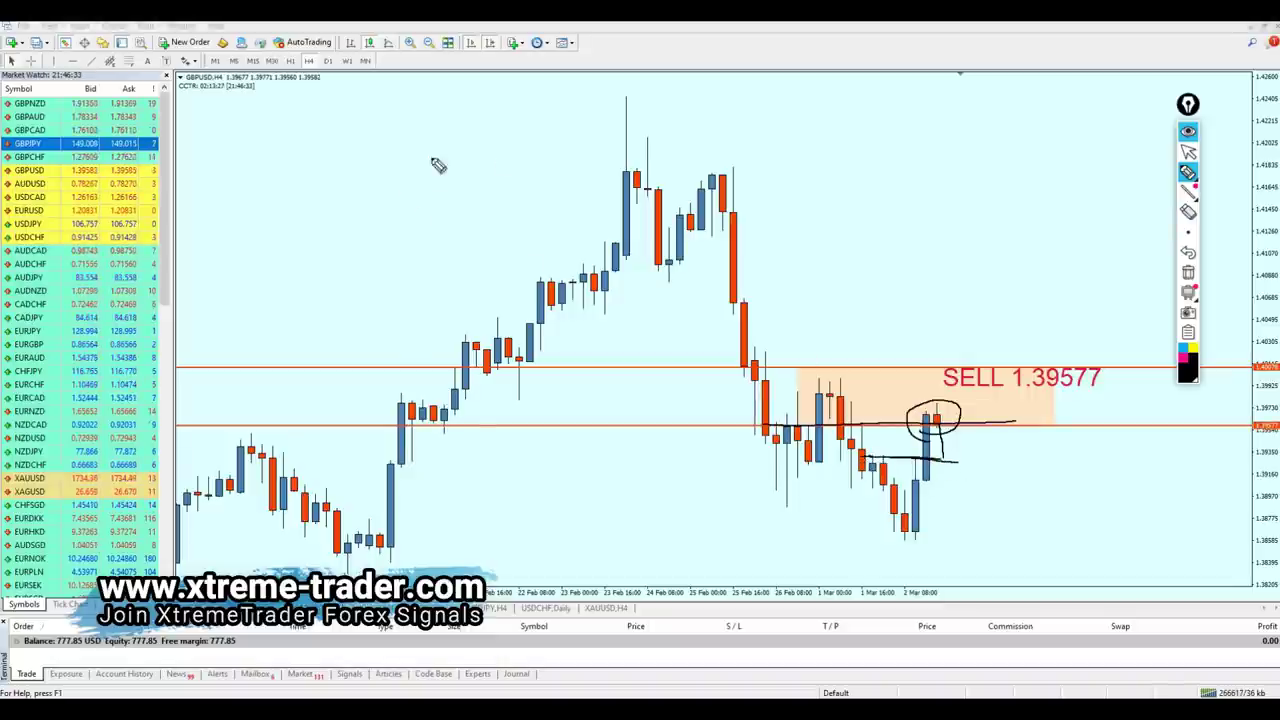
left_click(1188, 151)
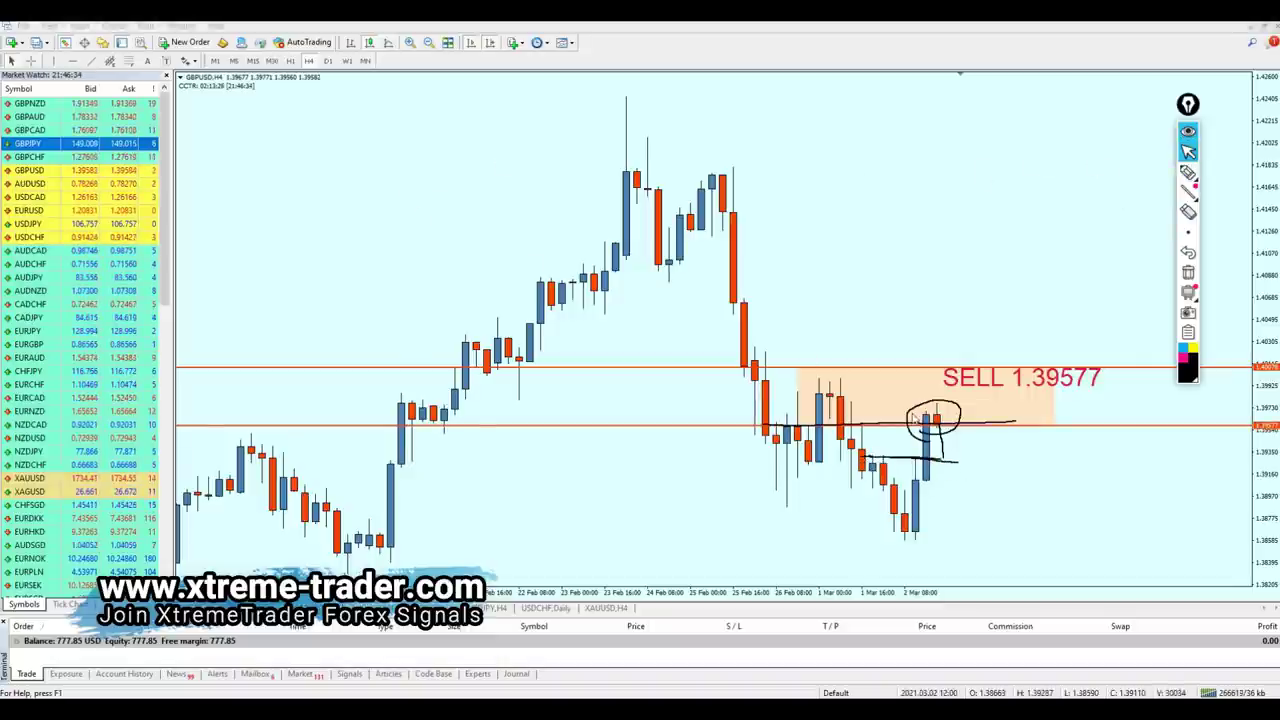
left_click(1188, 272)
- Show the GBPUSD chart on the H1 timeframe and place a horizontal line below 1.39577, along the minor highs before the last low
left_click(291, 61)
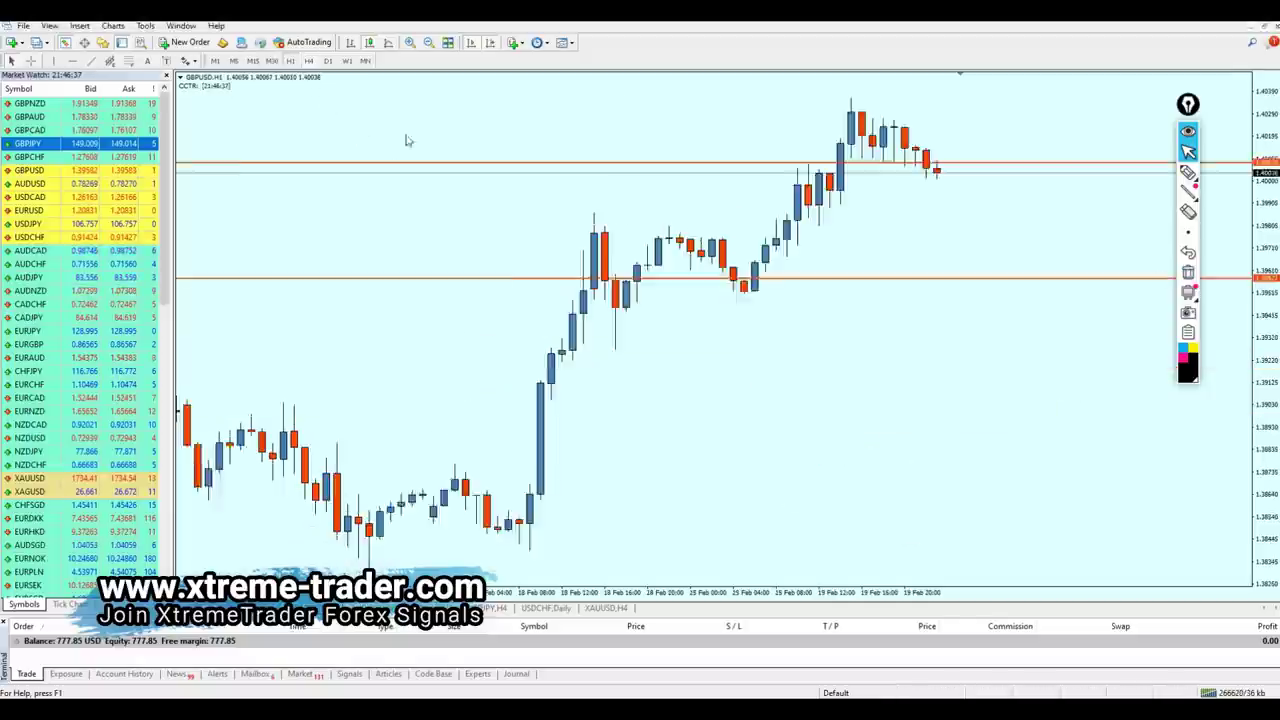
key("minus")
key("plus")
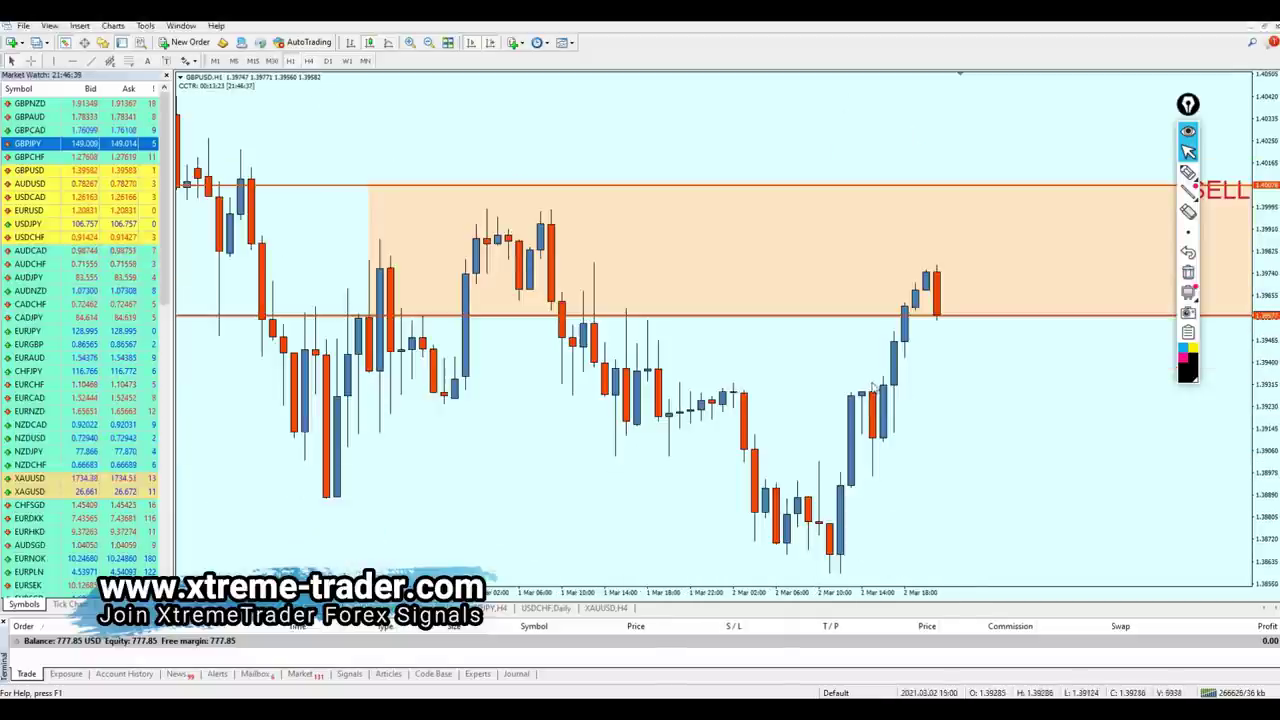
key("minus")
left_click(72, 61)
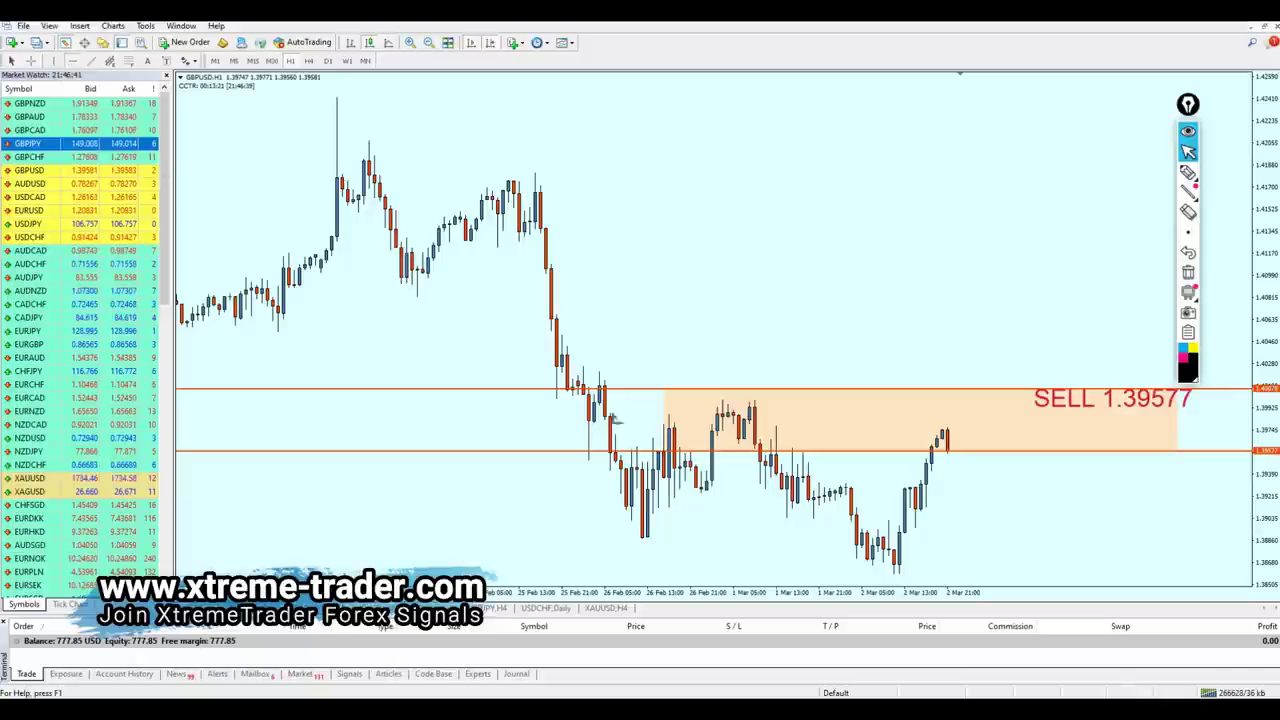
left_click(864, 481)
left_click_drag(863, 485, 860, 487)
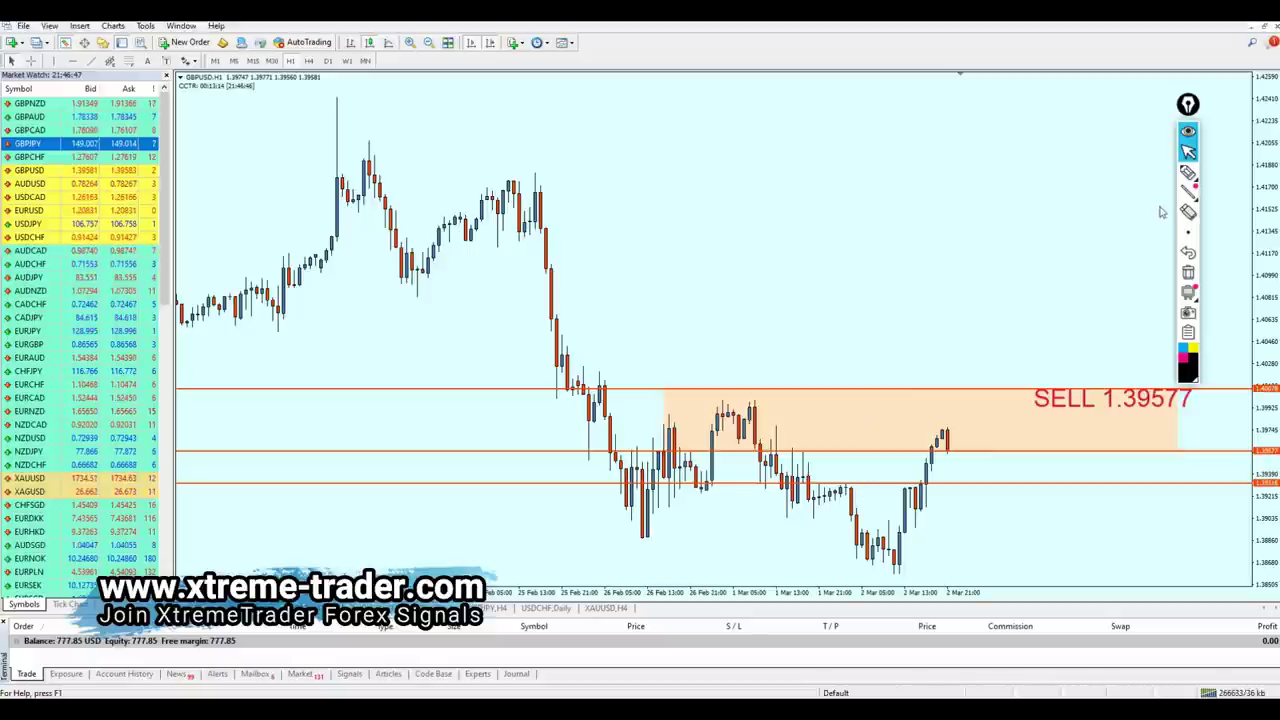
- Sketch the recent rise, two lines across the lower sell zone, and an arrow dropping to the new horizontal line
left_click(1186, 172)
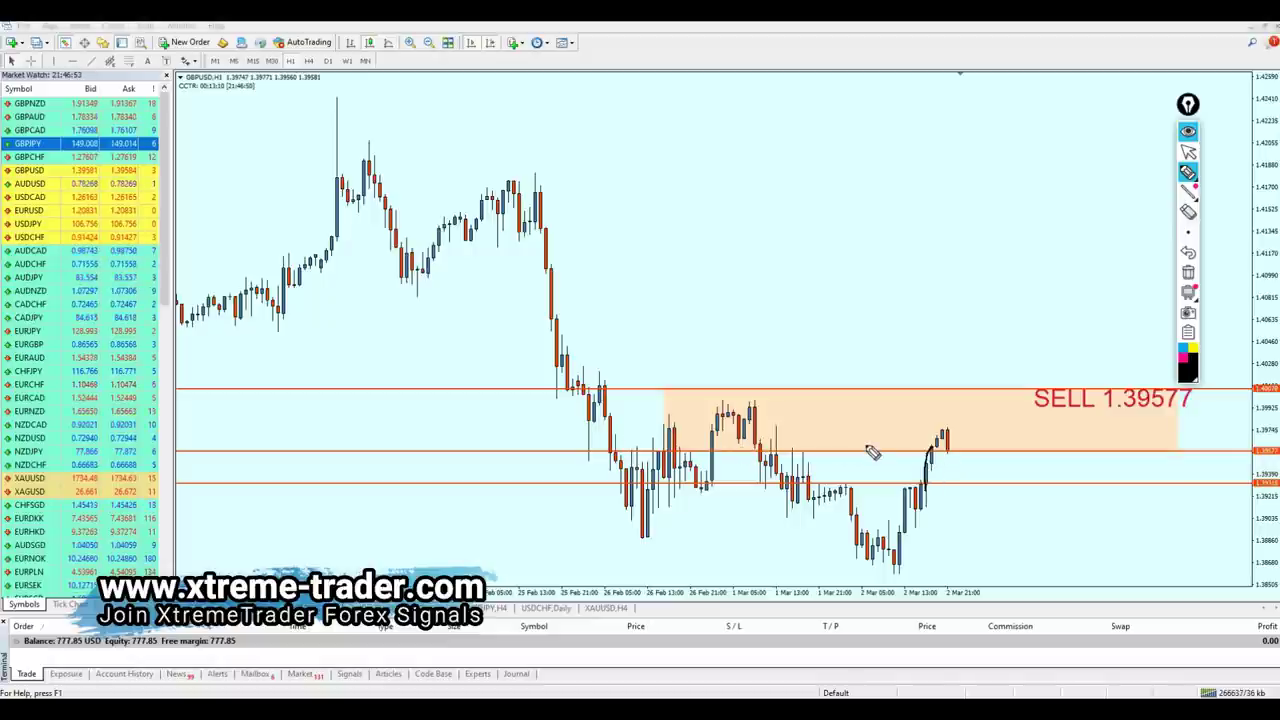
left_click_drag(634, 450, 708, 448)
left_click_drag(873, 451, 1031, 436)
left_click_drag(680, 431, 997, 419)
left_click_drag(966, 478, 958, 478)
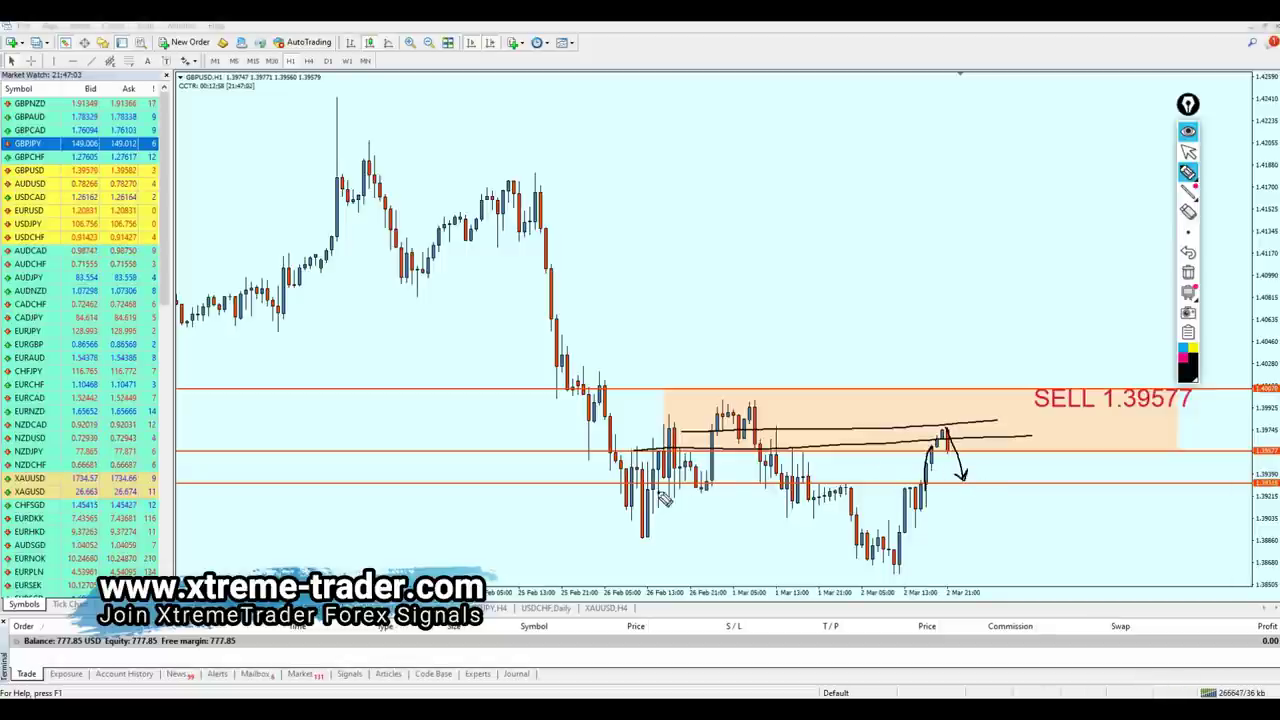
- Circle the earlier price action around the new horizontal line, trace that level, and erase all annotations
mouse_move(664, 511)
left_mouse_down()
mouse_move(778, 468)
mouse_move(678, 512)
left_mouse_up()
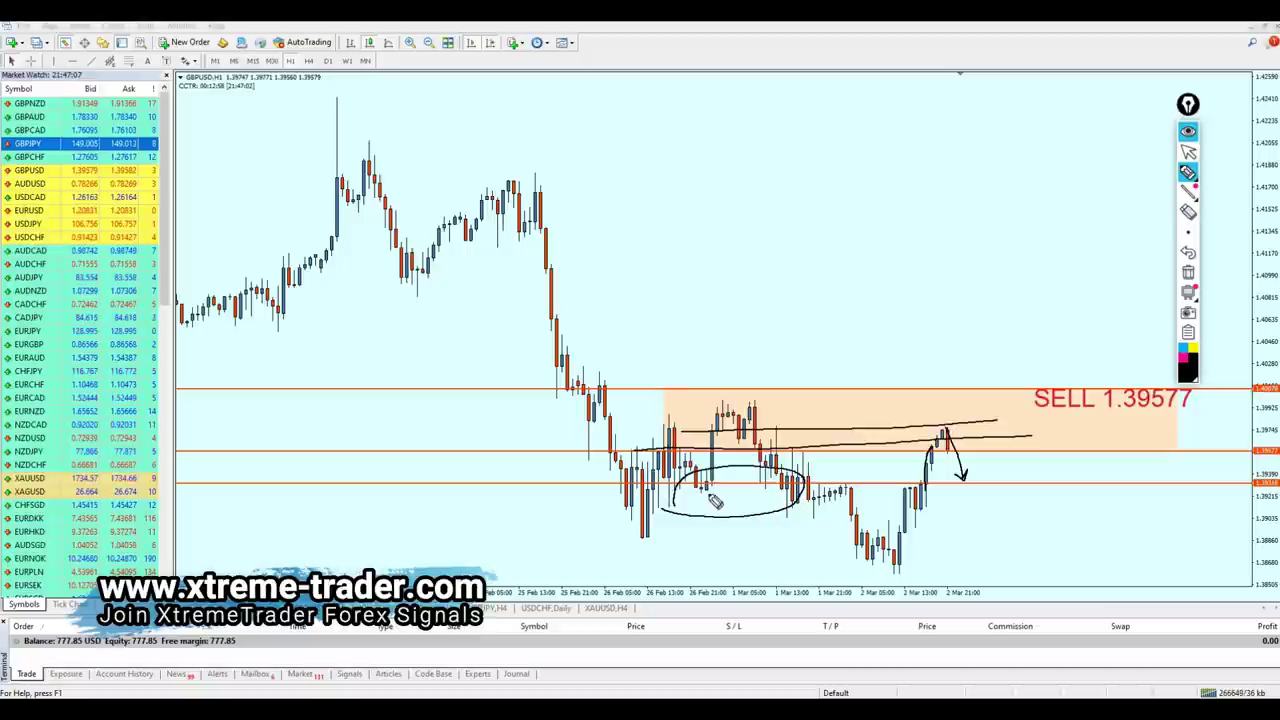
left_click_drag(670, 488, 1045, 479)
left_click_drag(963, 478, 1010, 190)
left_click(1188, 150)
left_click(1188, 272)
- Delete the "SELL 1.39577" label from the GBPUSD chart
left_click_drag(1112, 398, 1064, 427)
right_click(1066, 428)
left_click(1100, 437)
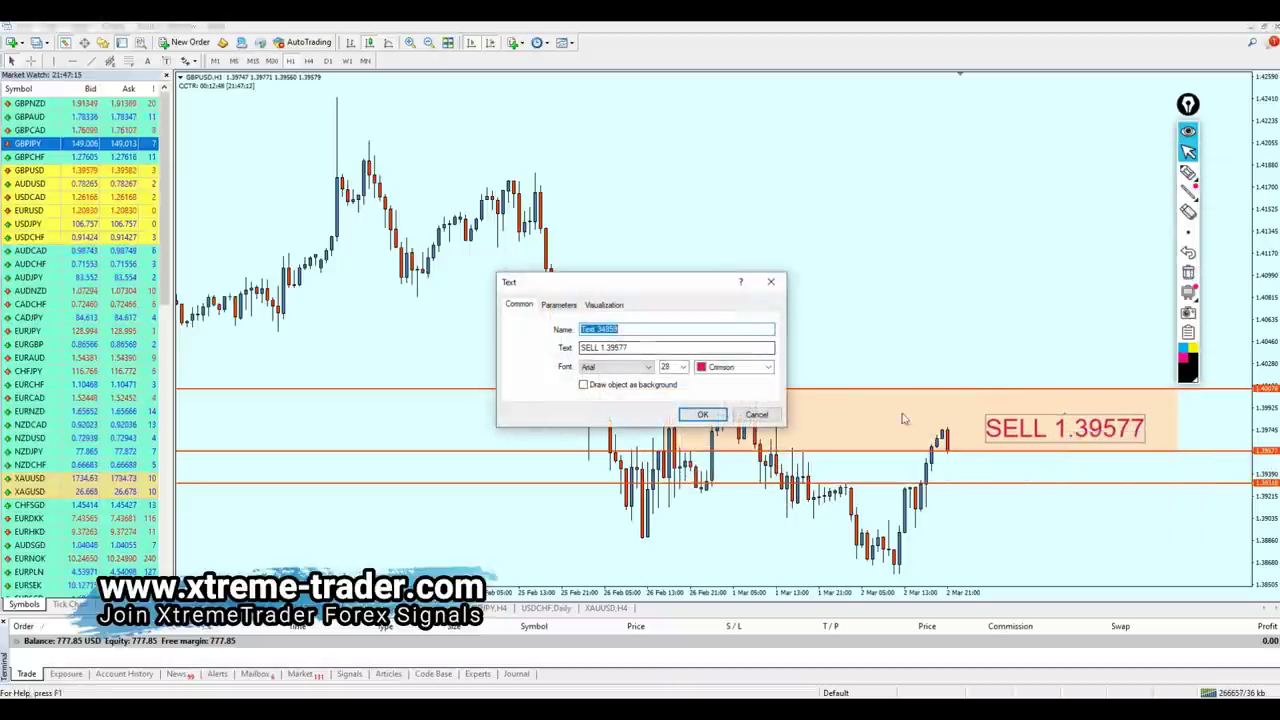
left_click(764, 415)
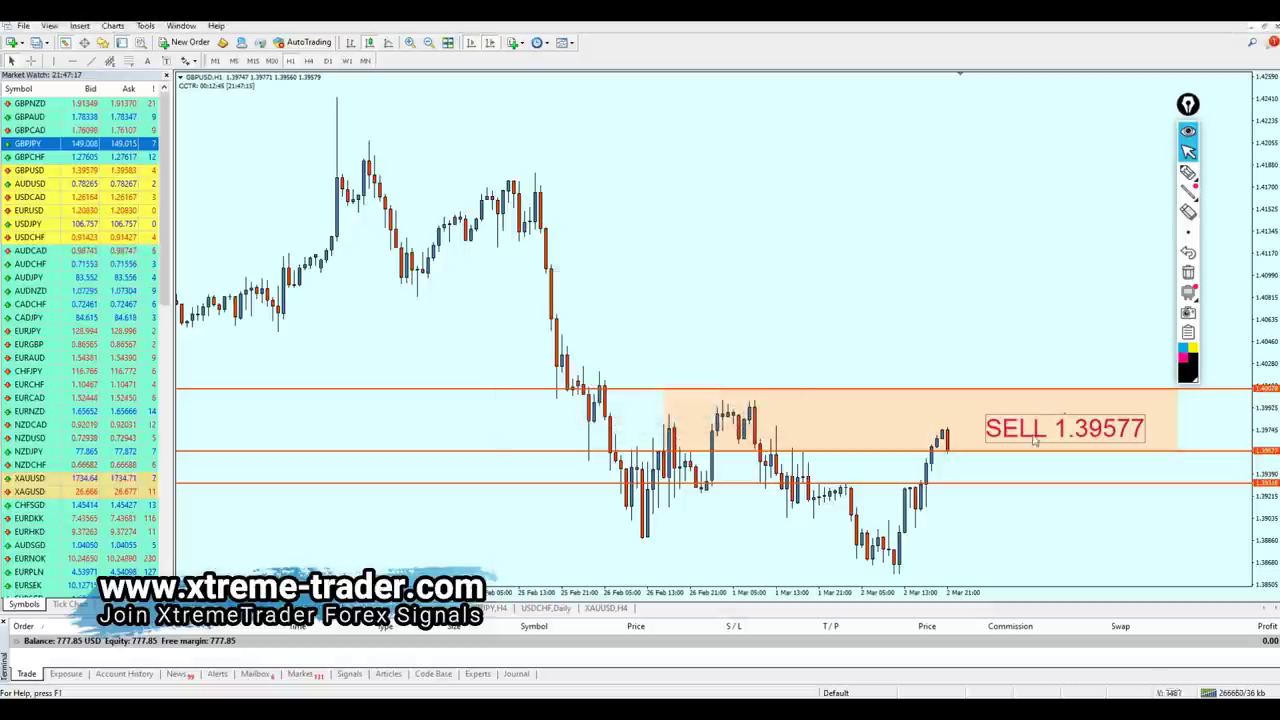
key("Delete")
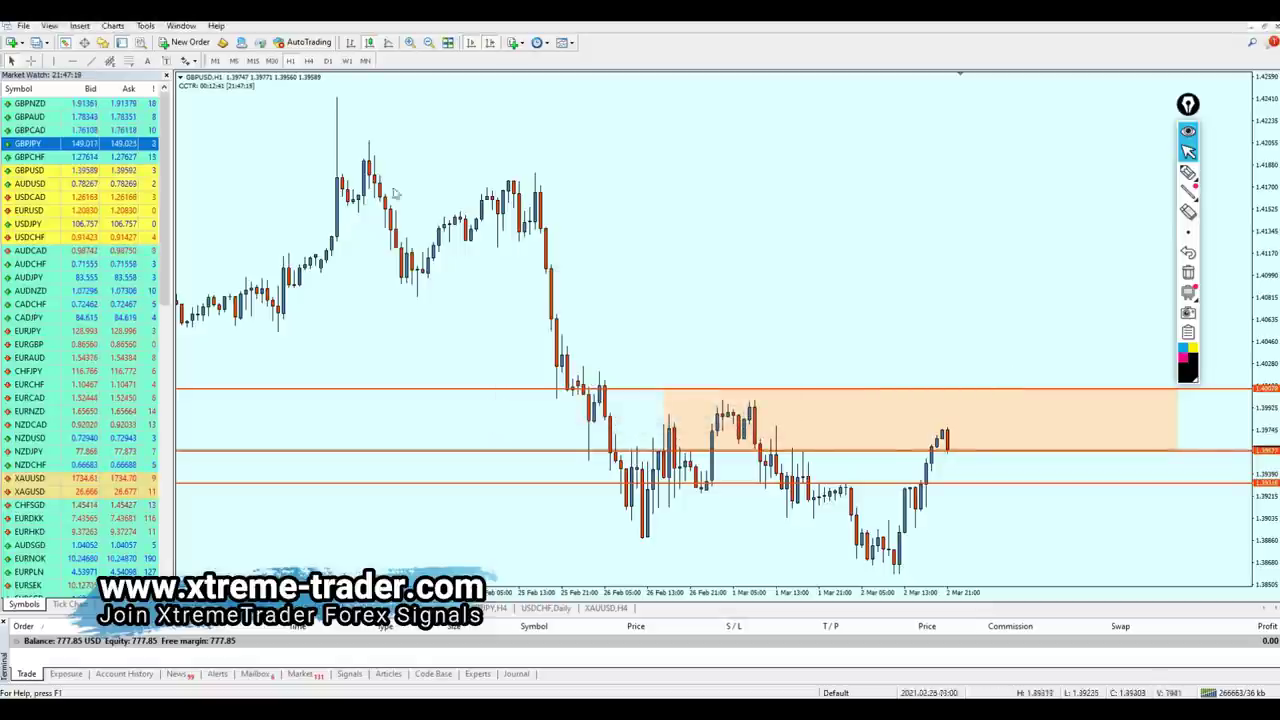
- Show the GBPUSD chart on the H4 timeframe, point a freehand arrow at the last large rising candle, and erase the arrow
left_click(309, 61)
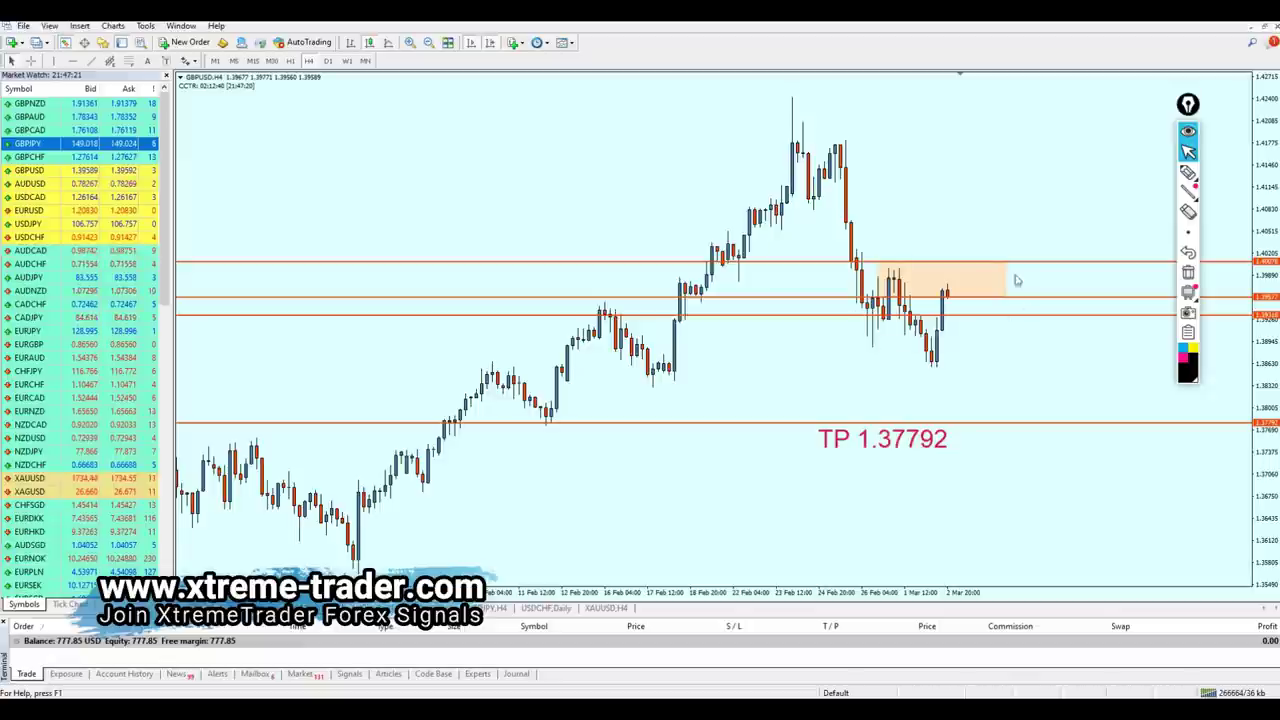
key("plus")
key("plus")
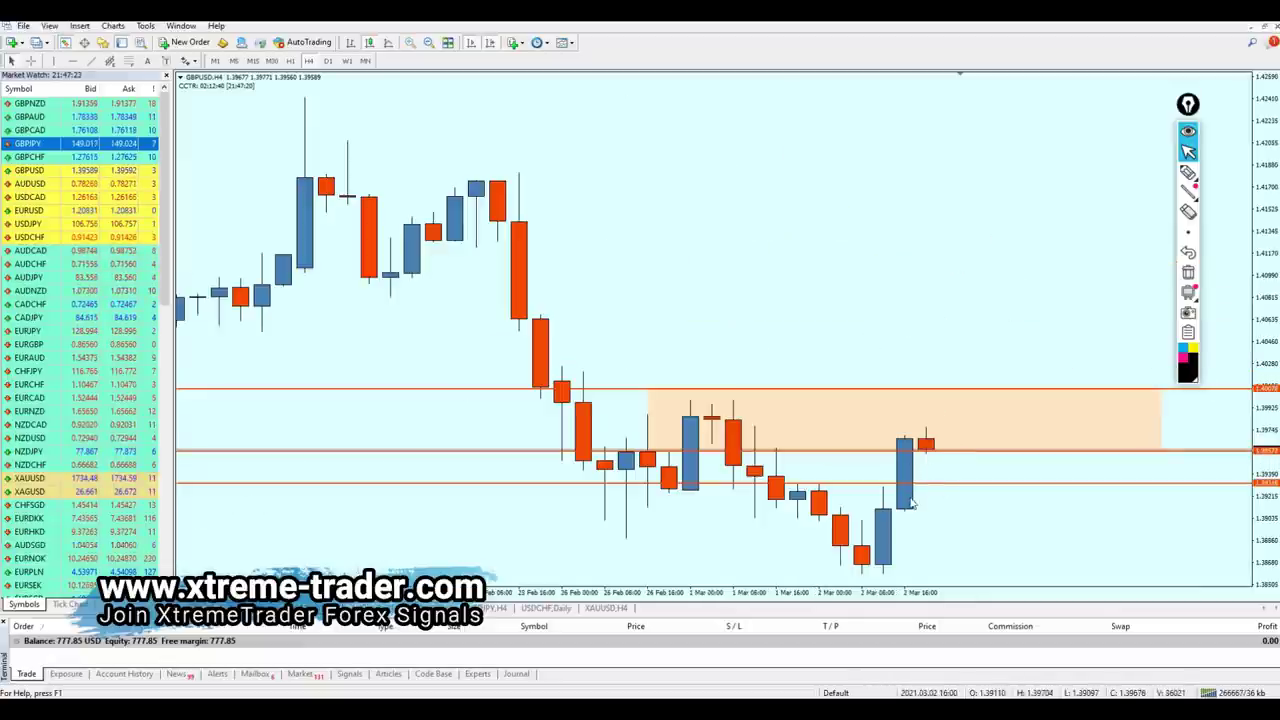
key("minus")
left_click(1187, 172)
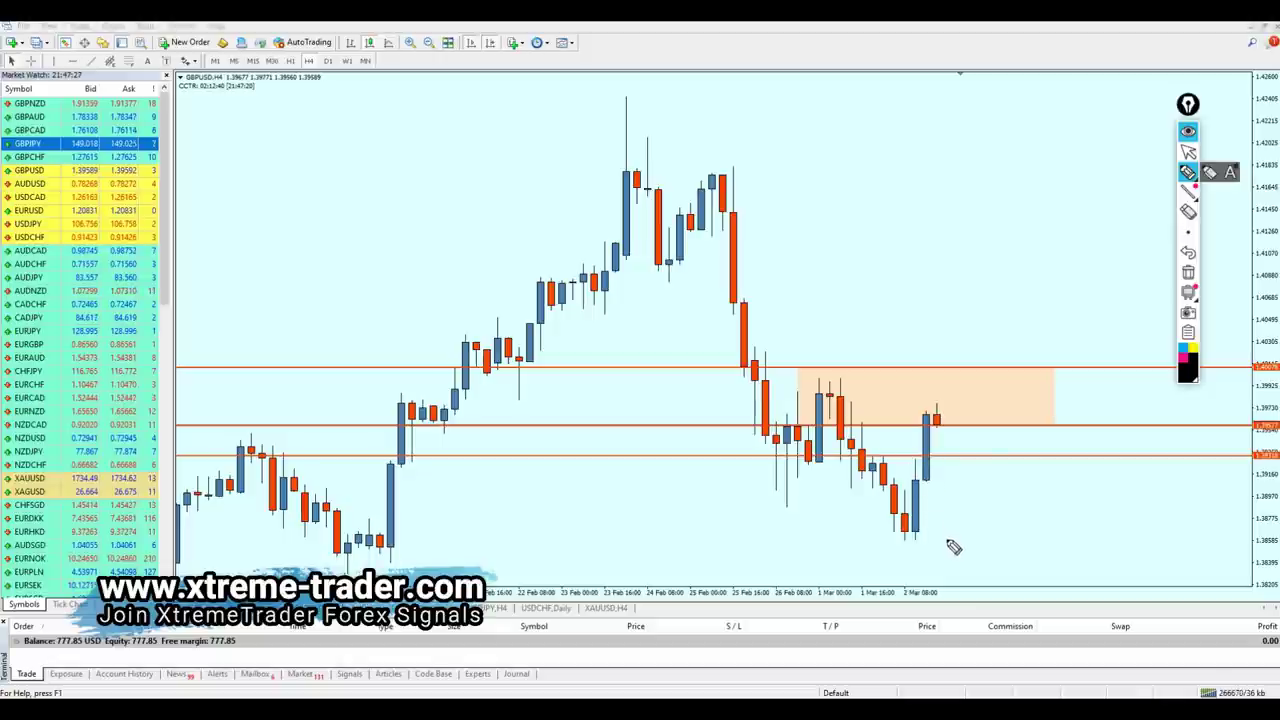
left_click_drag(947, 540, 939, 505)
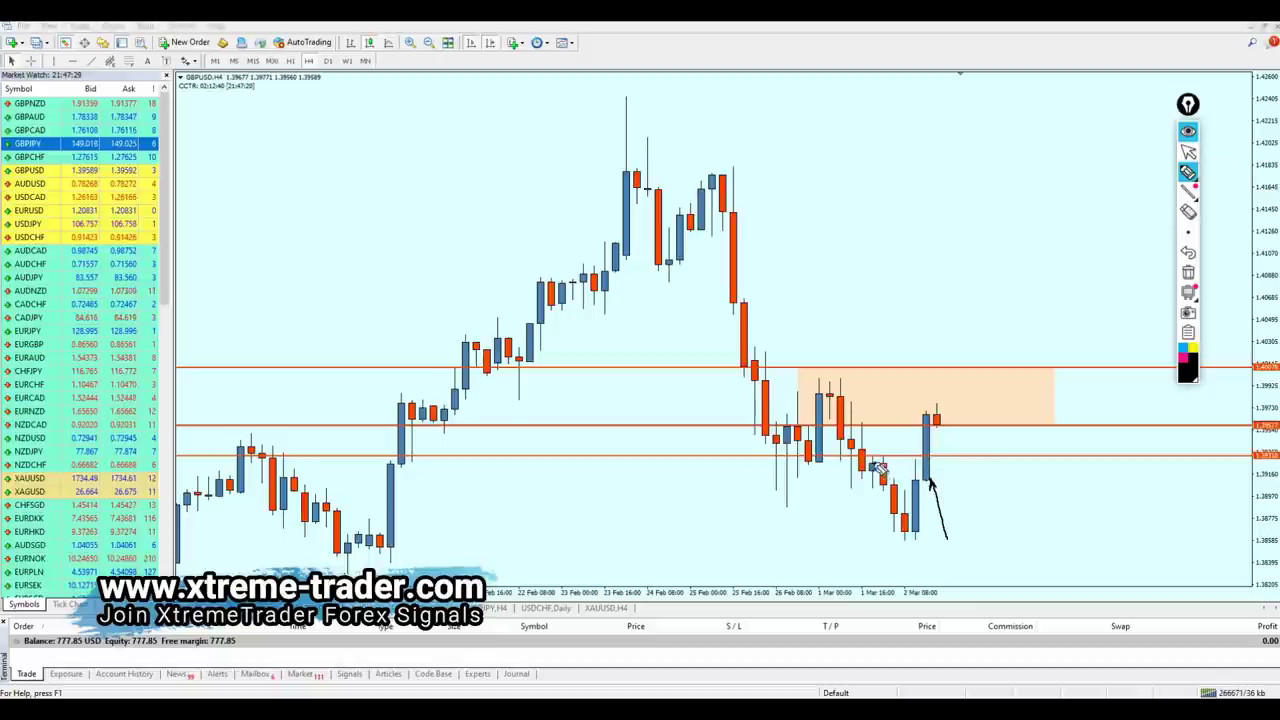
left_click(1186, 274)
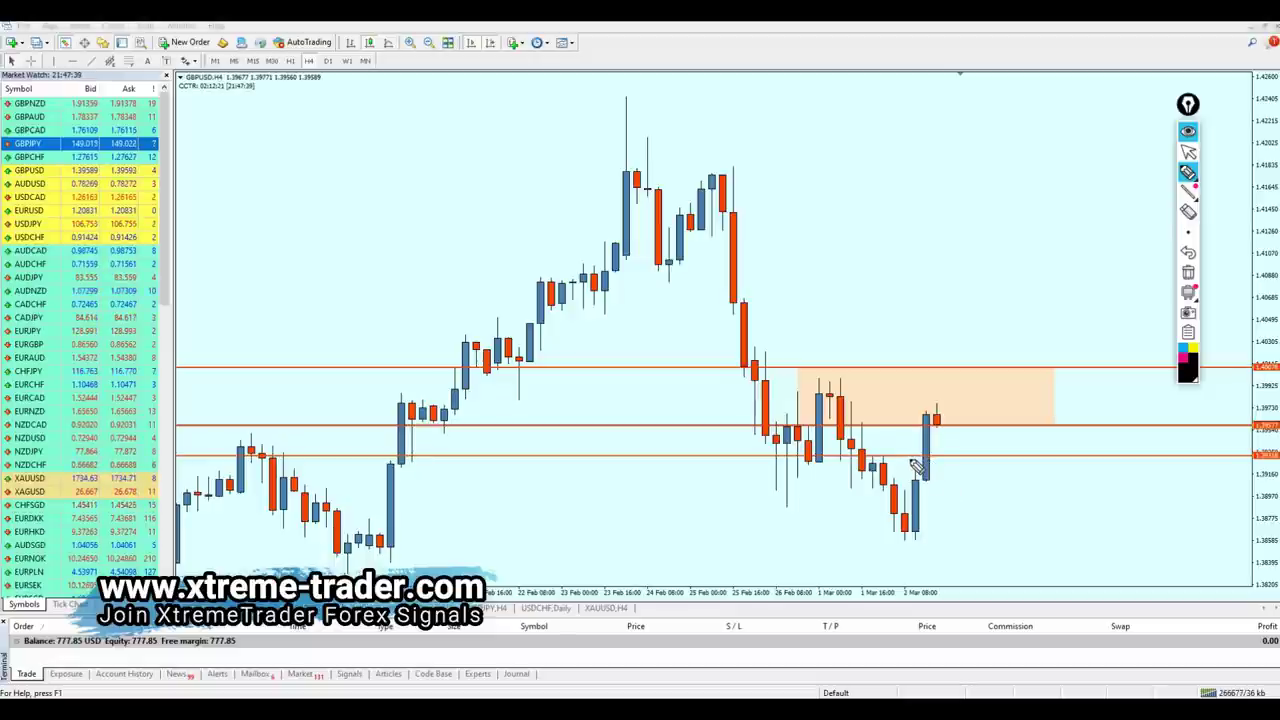
- Trace the lowest visible horizontal line around the last large rising candle with freehand strokes, and erase them
left_click_drag(917, 462, 963, 461)
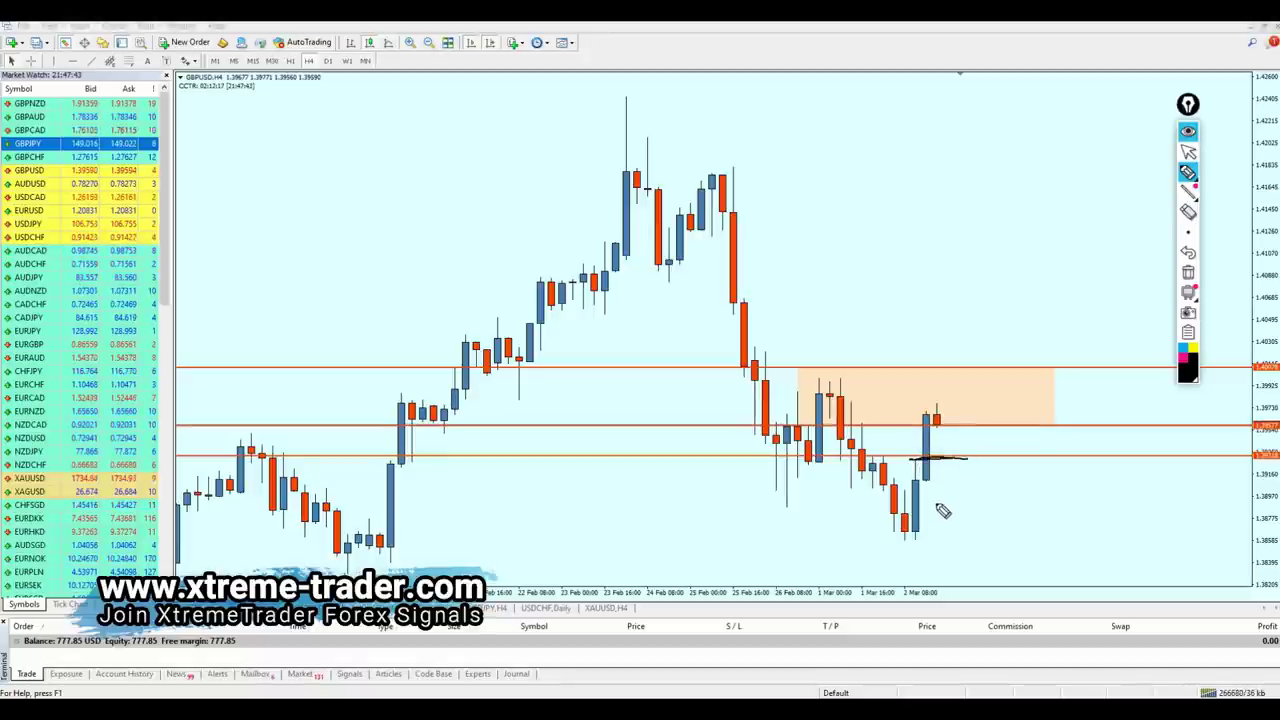
left_click_drag(880, 462, 926, 464)
left_click(1188, 151)
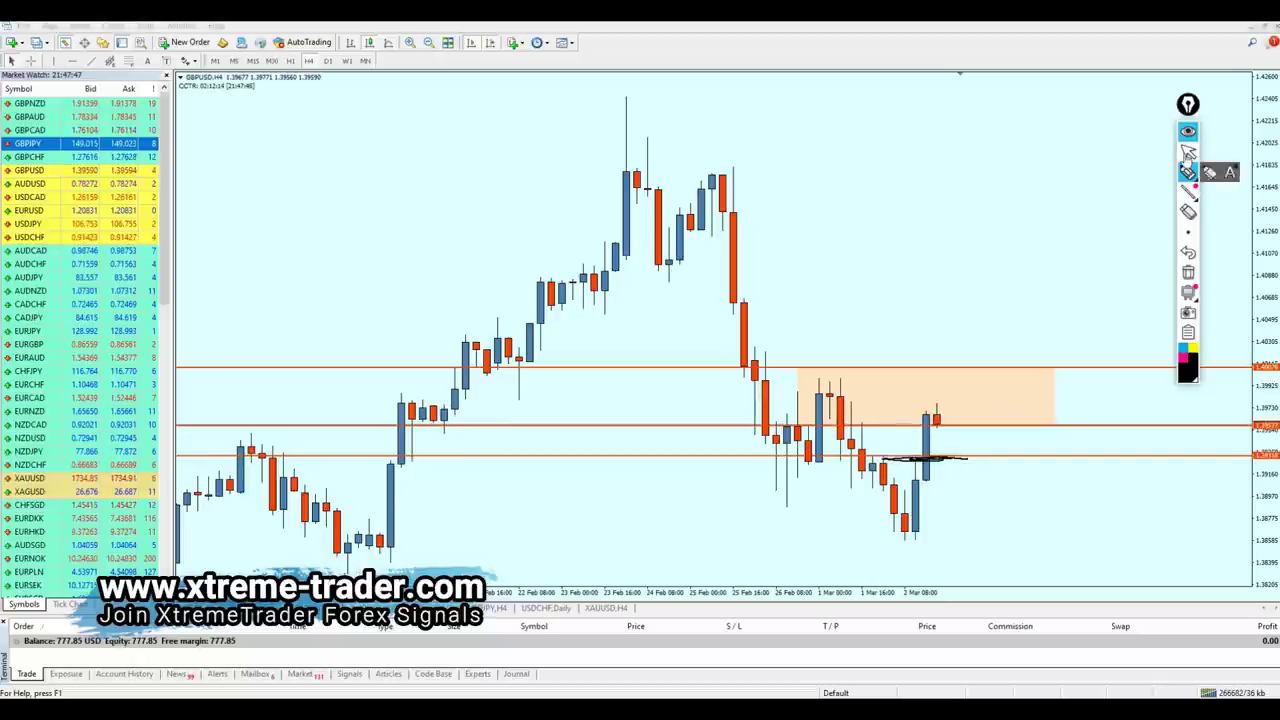
left_click(1187, 272)
- Move the shaded zone down so its upper edge meets the 1.39312 line, and shift the 1.39577 line to the zone's lower edge
middle_click(943, 425)
left_click_drag(945, 427, 957, 462)
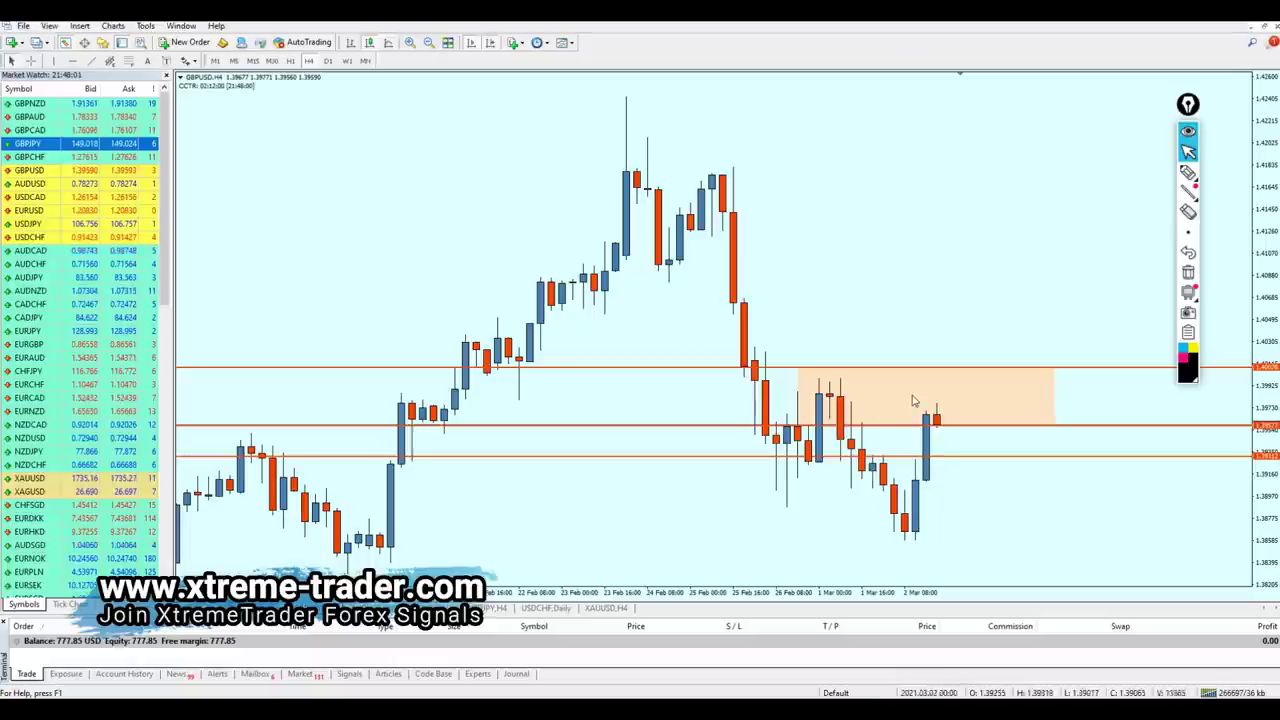
left_click_drag(919, 398, 930, 430)
scroll(932, 437, "up", 1)
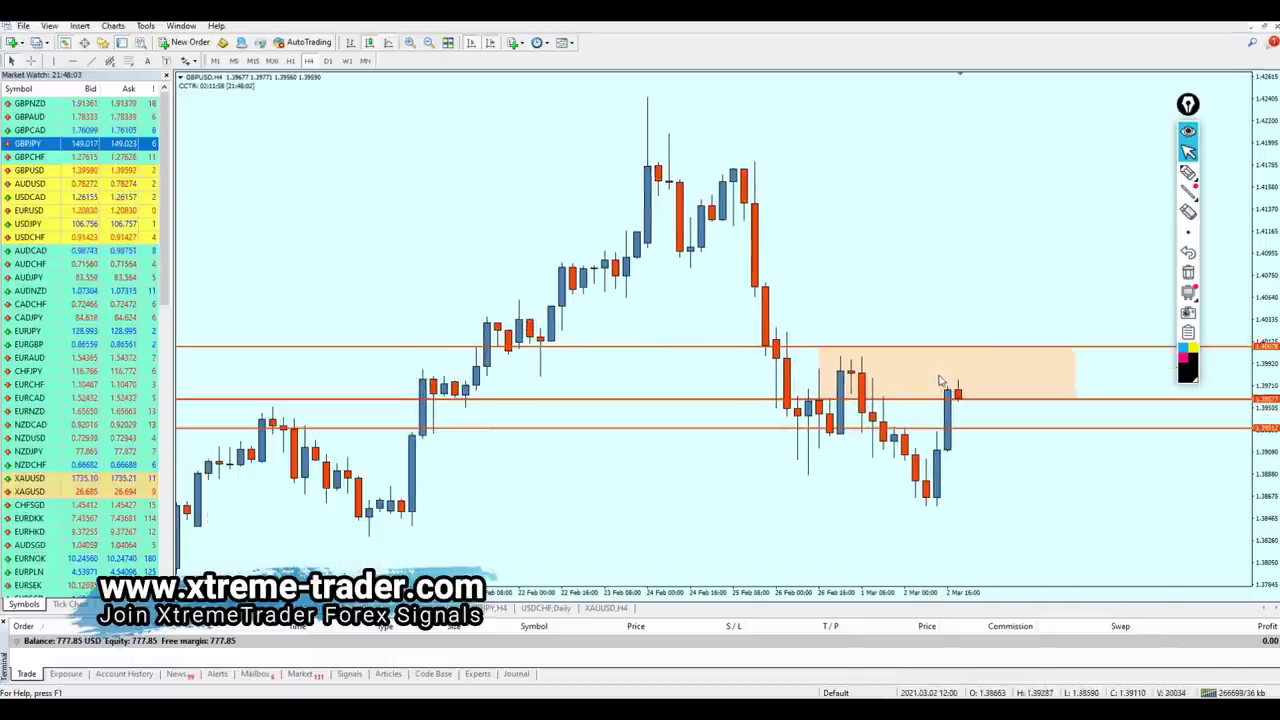
left_click_drag(952, 378, 990, 460)
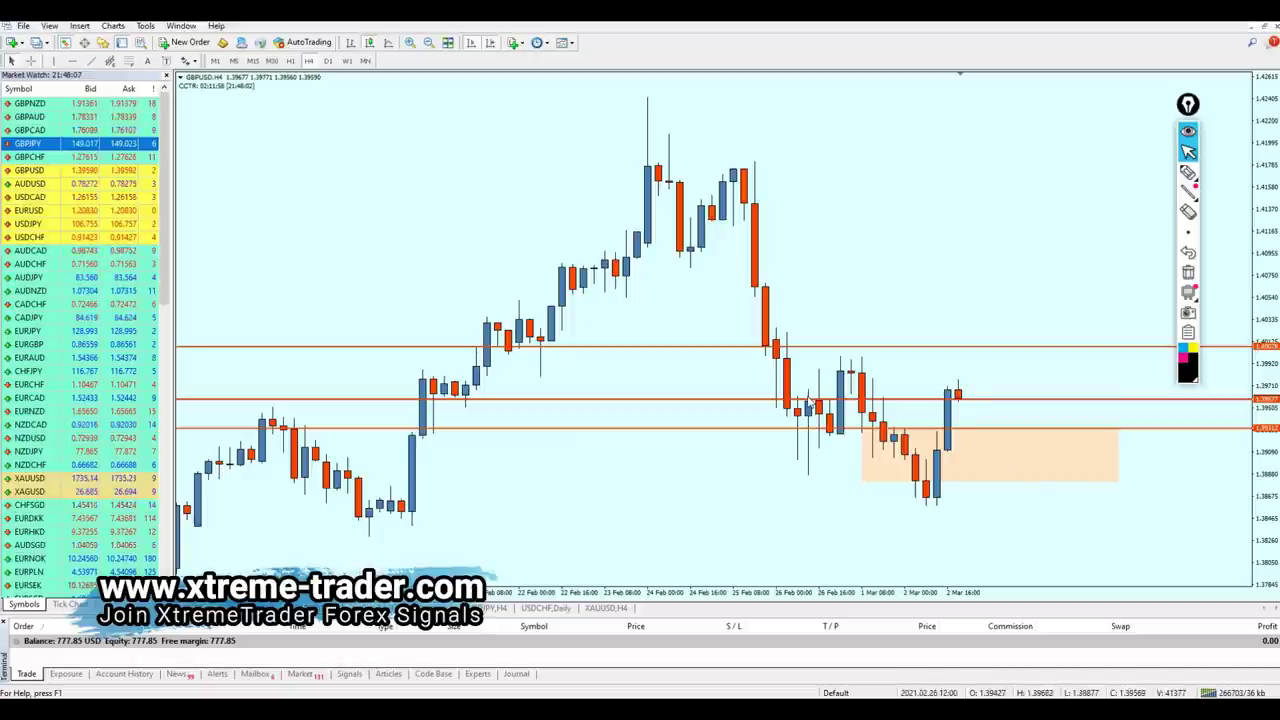
left_click_drag(806, 399, 851, 484)
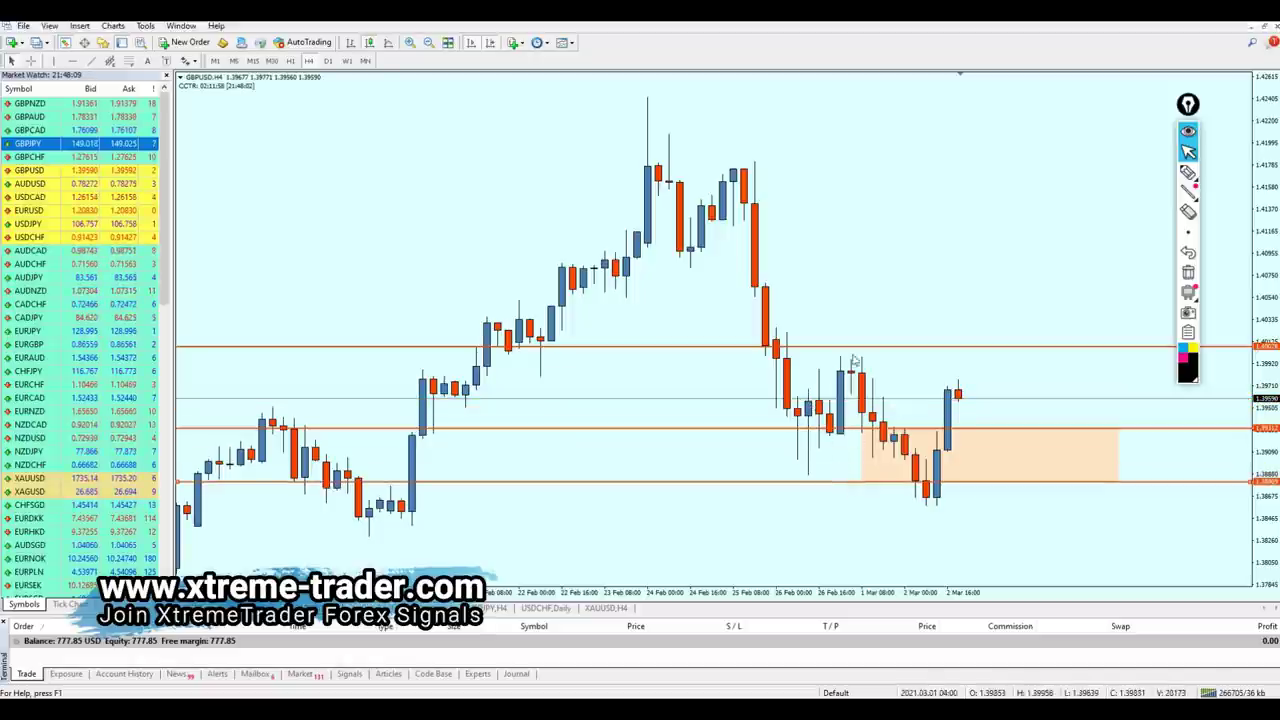
- Add the text label "BUY 1.39312" and place it inside the shaded zone after the last candles
left_click(147, 60)
left_click(917, 430)
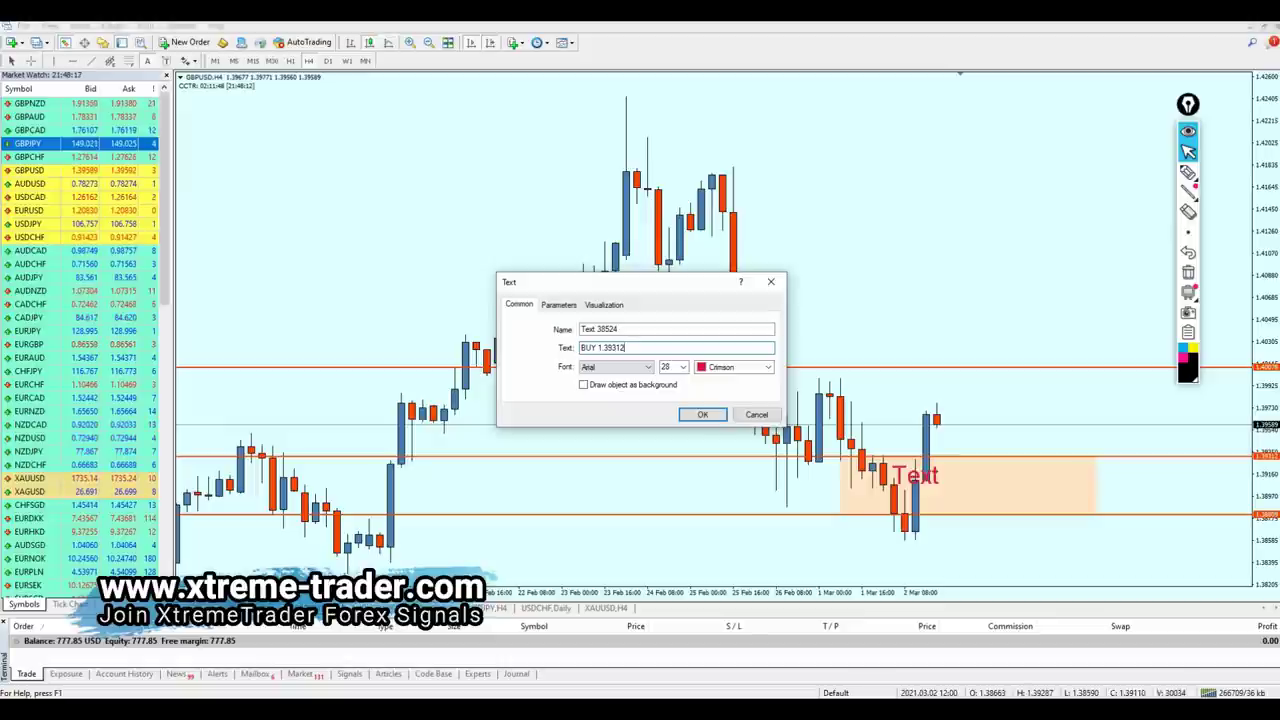
key("Return")
double_click(953, 491)
left_click_drag(953, 491, 1061, 507)
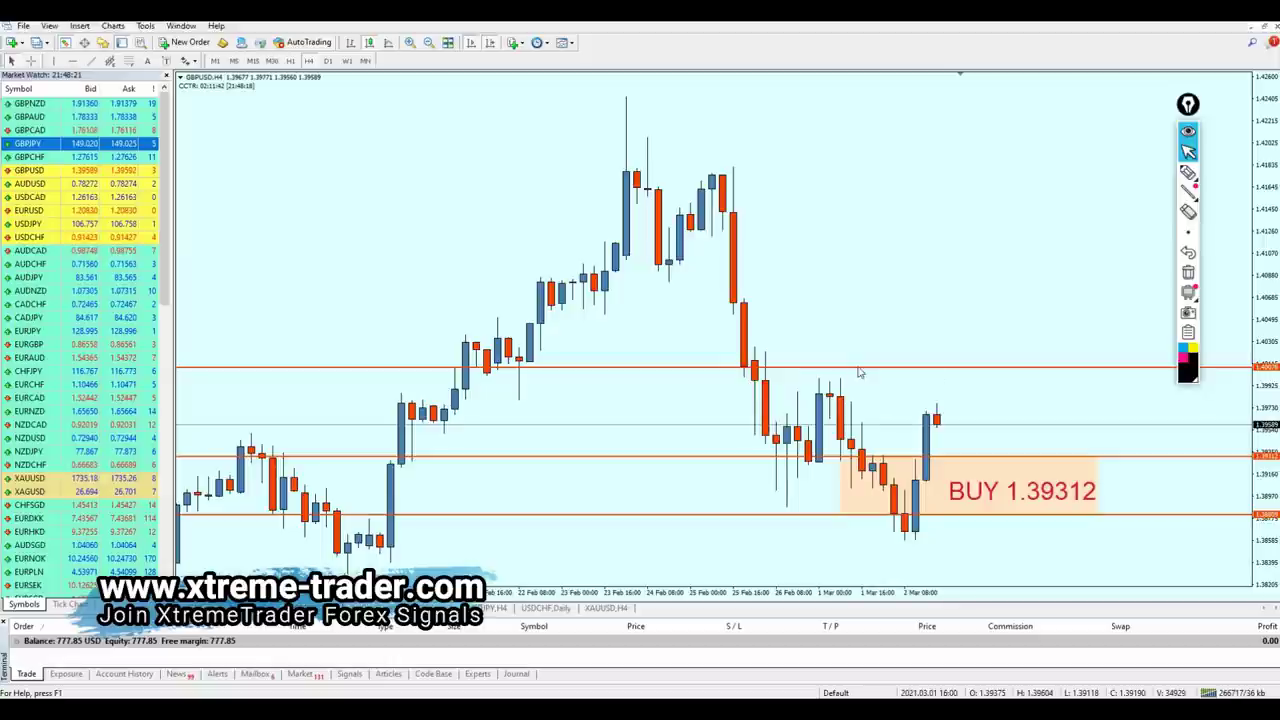
- Raise the 1.40078 horizontal line to 1.40815 under the late-February swing low, and undo the freehand mark drawn there
left_click_drag(858, 370, 834, 284)
left_click(1196, 174)
mouse_move(651, 303)
left_mouse_down()
mouse_move(632, 250)
mouse_move(714, 284)
mouse_move(720, 272)
left_mouse_up()
left_click(1190, 253)
left_click(1188, 151)
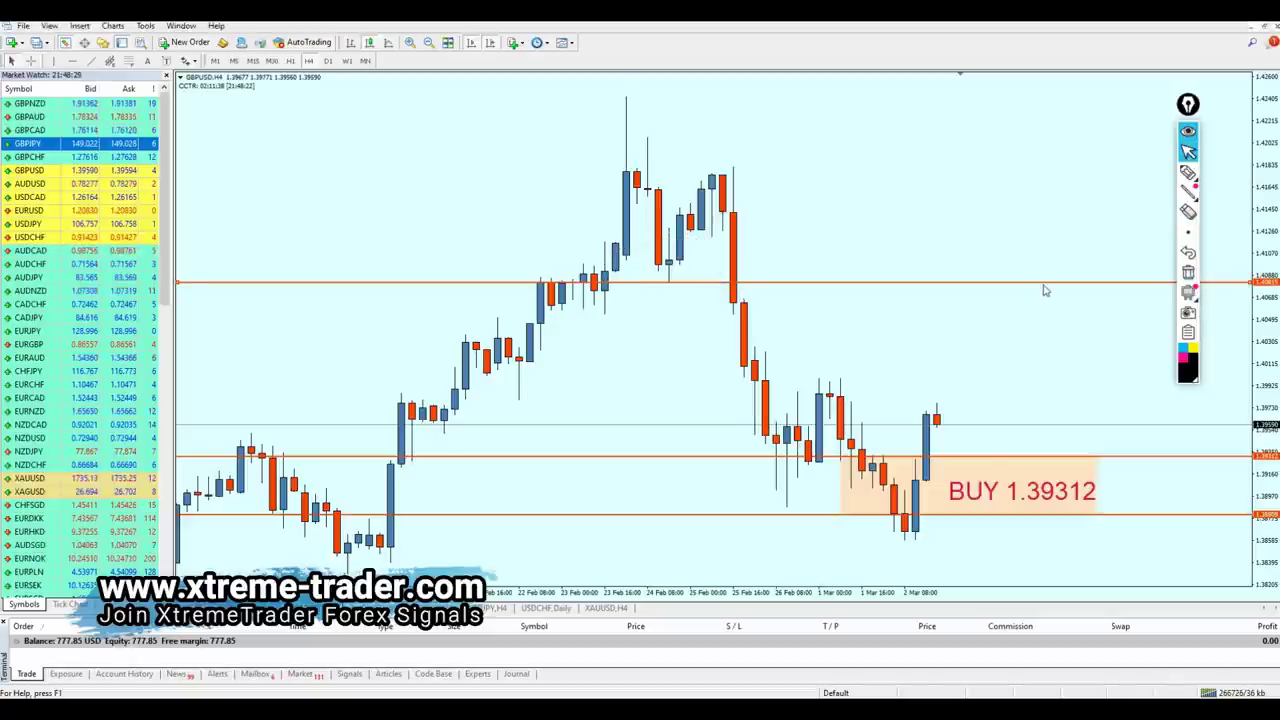
- Draw a Fibonacci retracement from the late-February high down to the last low, and delete it
left_click(128, 61)
left_click_drag(621, 97, 745, 281)
left_click_drag(770, 325, 850, 537)
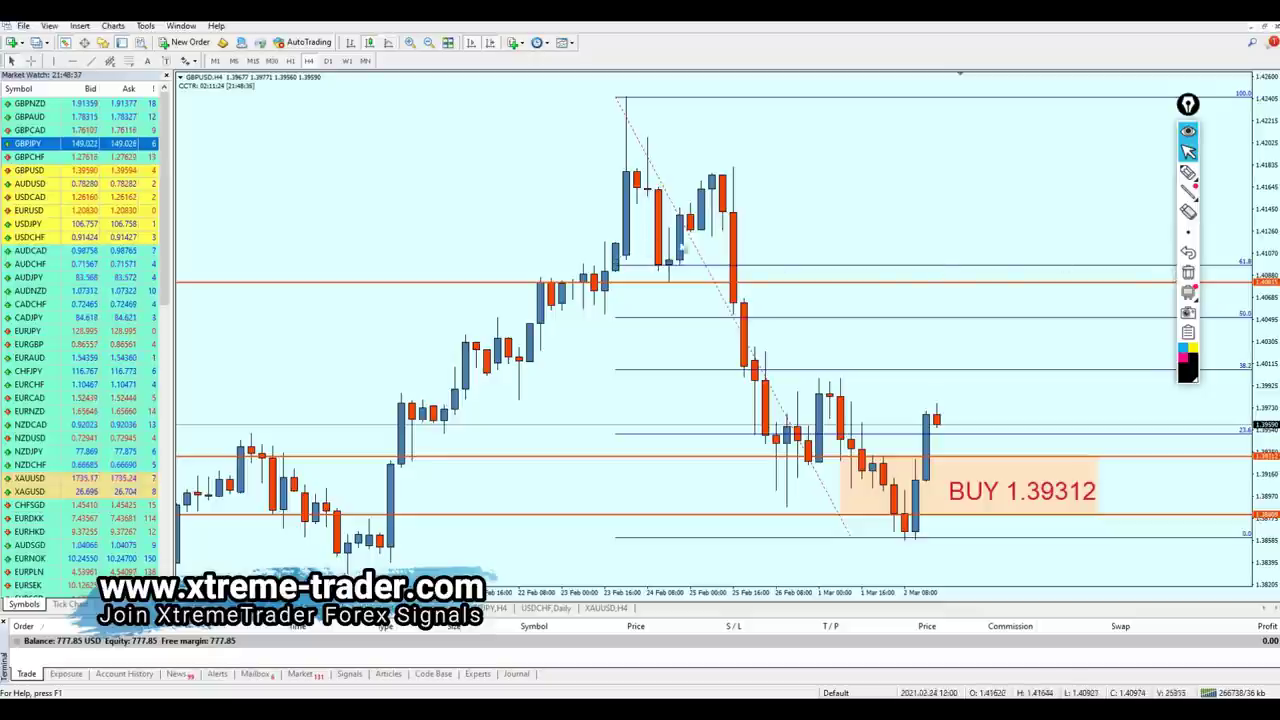
key("Delete")
- Measure from the buy line up to the upper line, and add the label "TP 1.40815" just below the upper line
middle_click(970, 420)
left_click_drag(960, 457, 1029, 278)
left_click(147, 60)
left_click(918, 290)
type("TP")
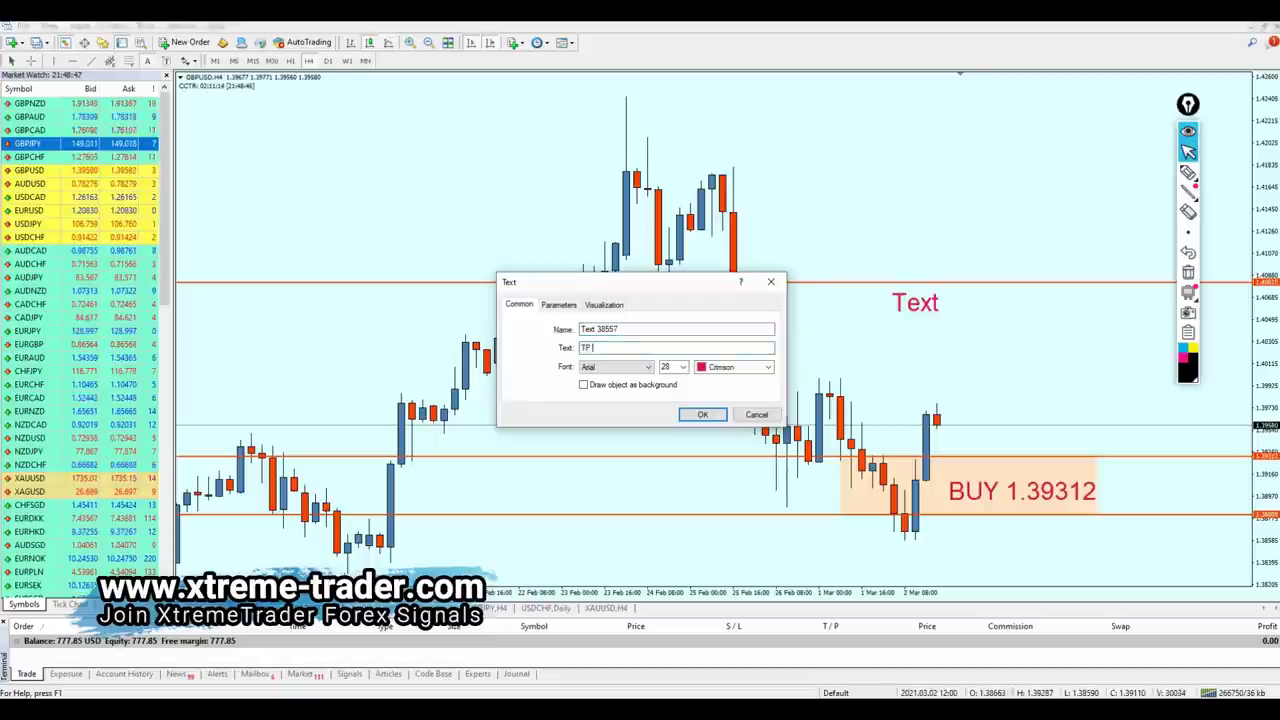
type(" 1.40815")
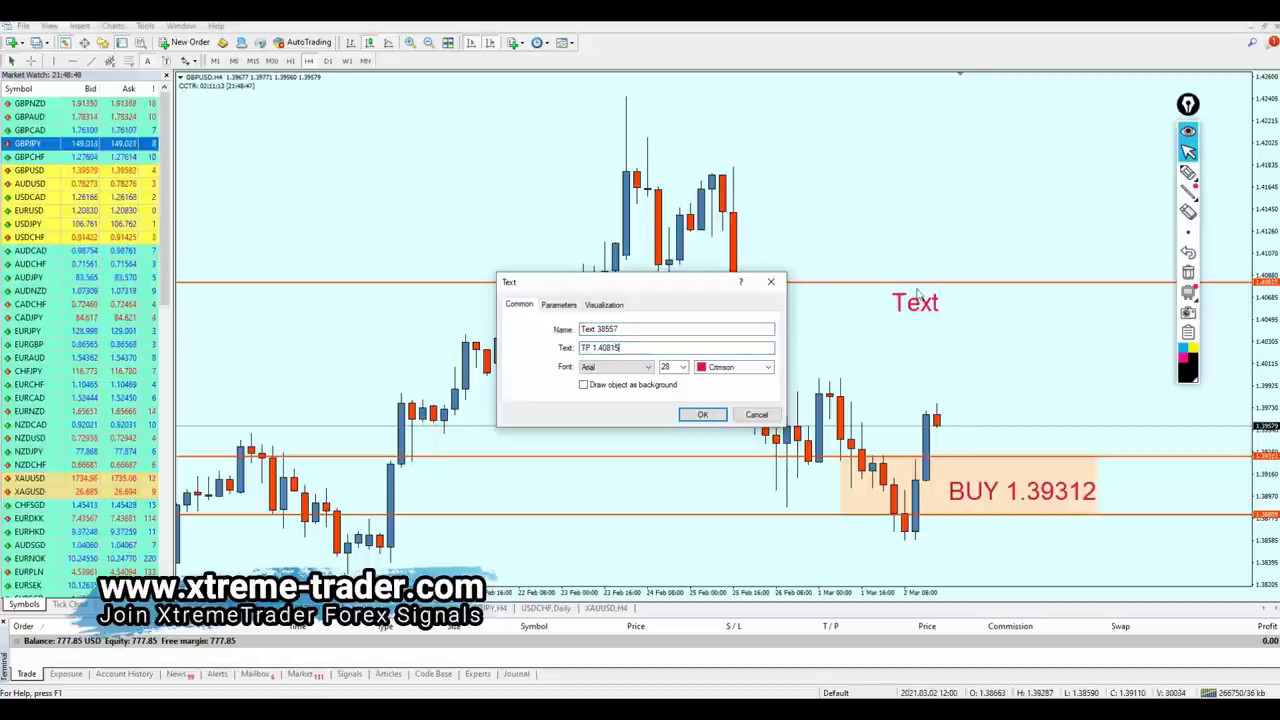
key("Return")
left_click_drag(918, 305, 1057, 310)
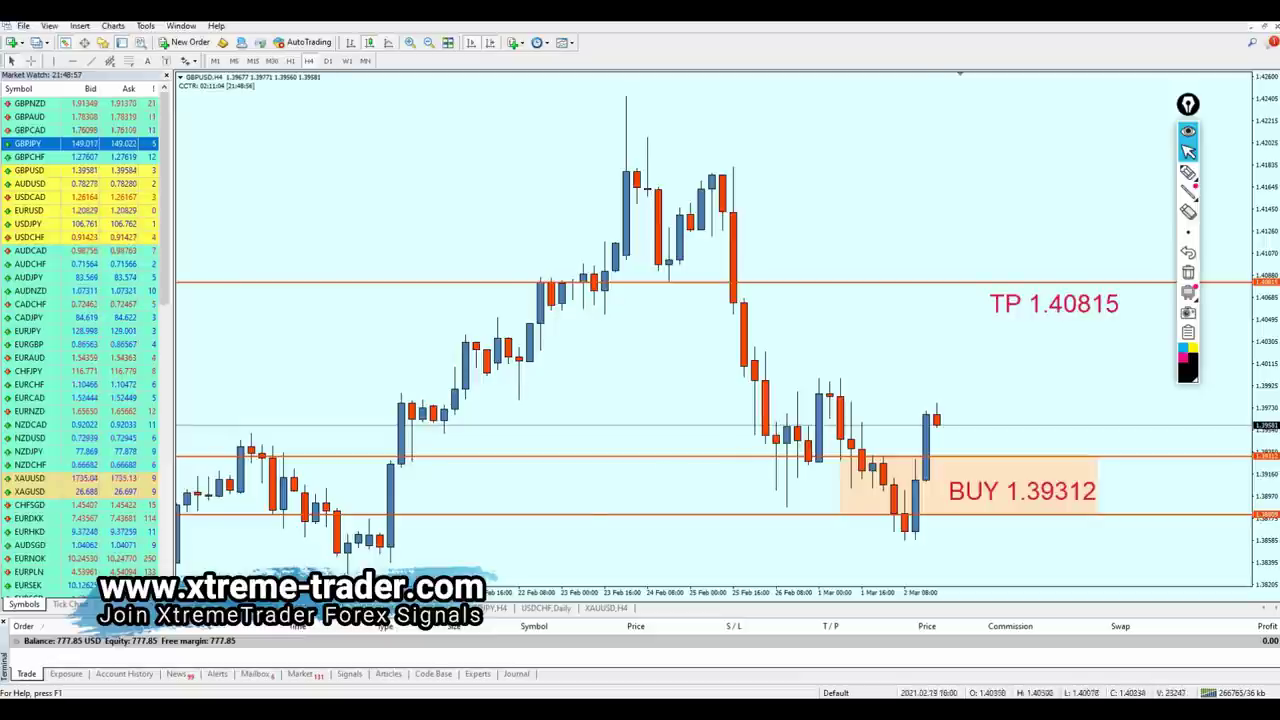
- Switch to the AUDUSD H4 chart and delete the old sell setup: both labels, the three horizontal lines and the shaded zone
left_click(326, 607)
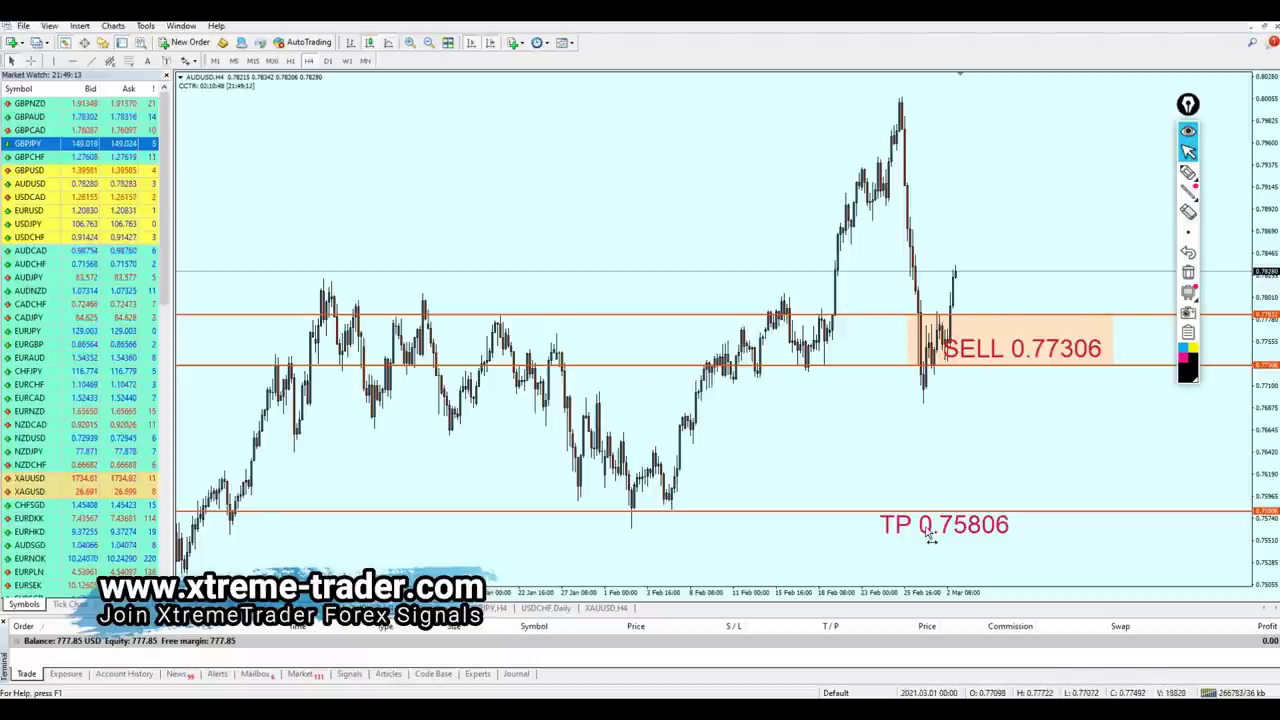
key("BackSpace")
key("BackSpace")
key("BackSpace")
key("BackSpace")
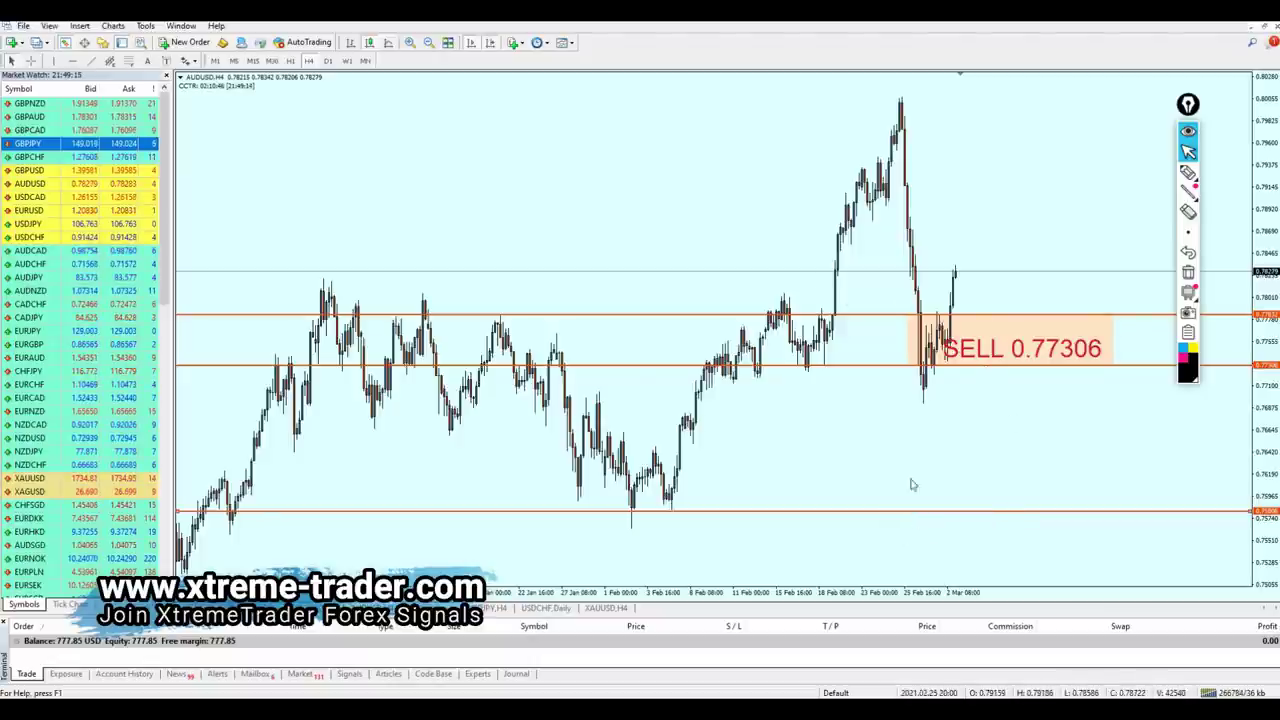
left_click(907, 317)
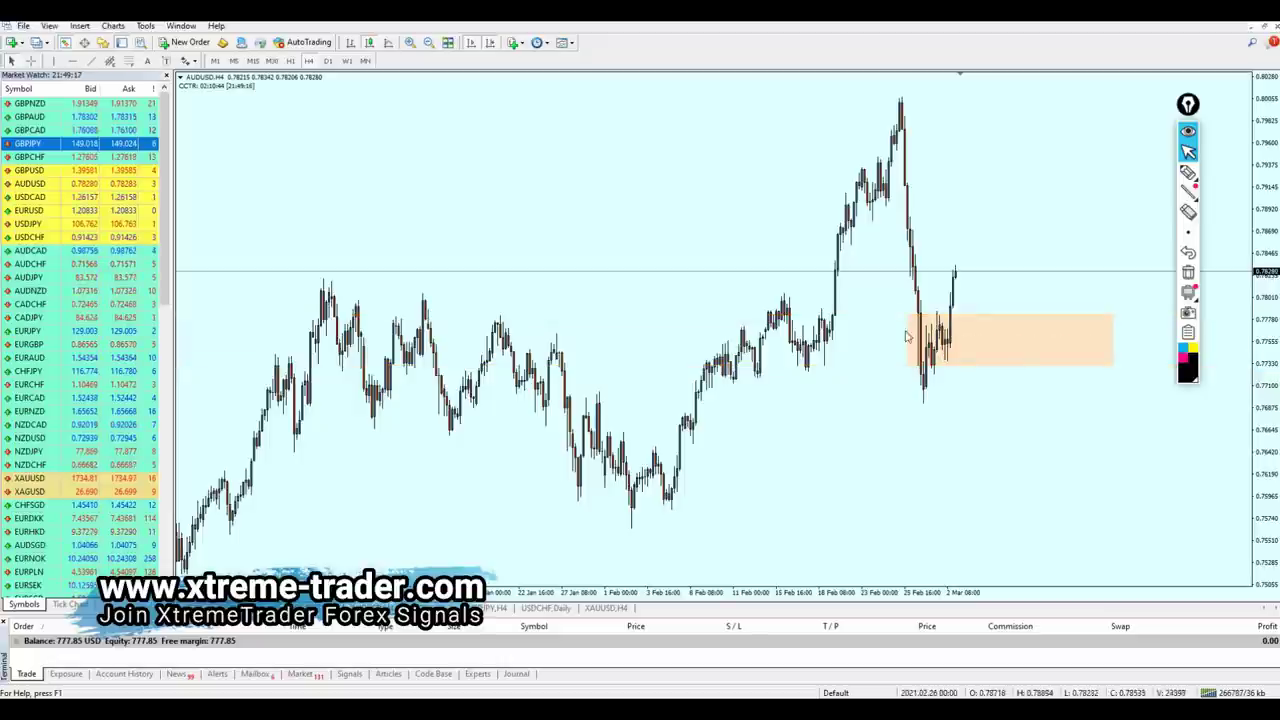
left_click(912, 345)
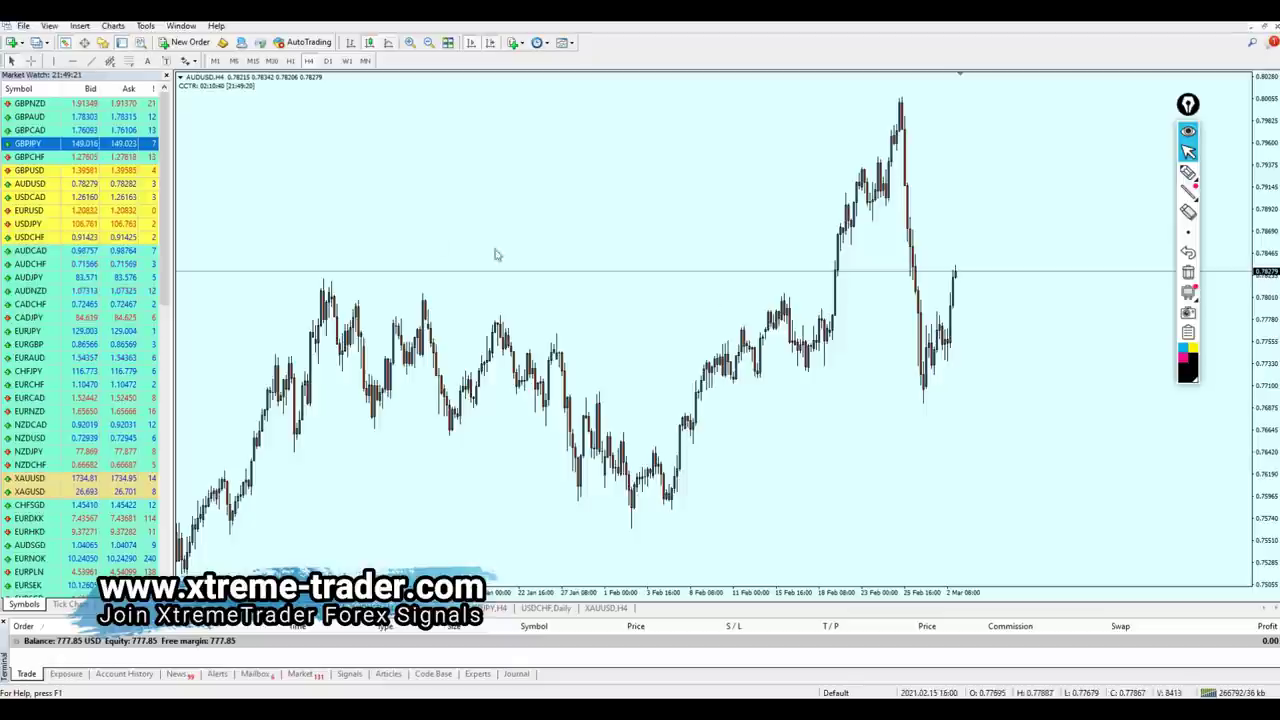
- Draw a thin rectangle along the January highs, extending it past the latest AUDUSD candle
left_click(80, 25)
mouse_move(118, 123)
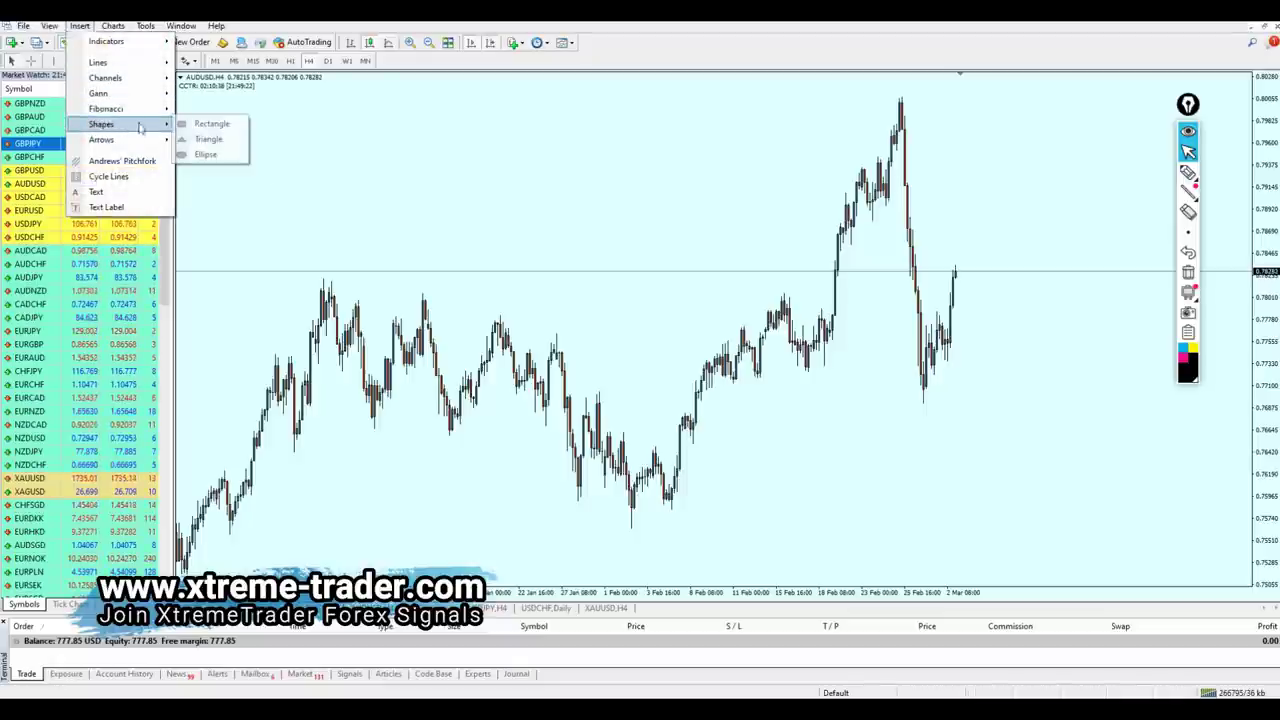
left_click(210, 124)
left_click_drag(325, 283, 1076, 301)
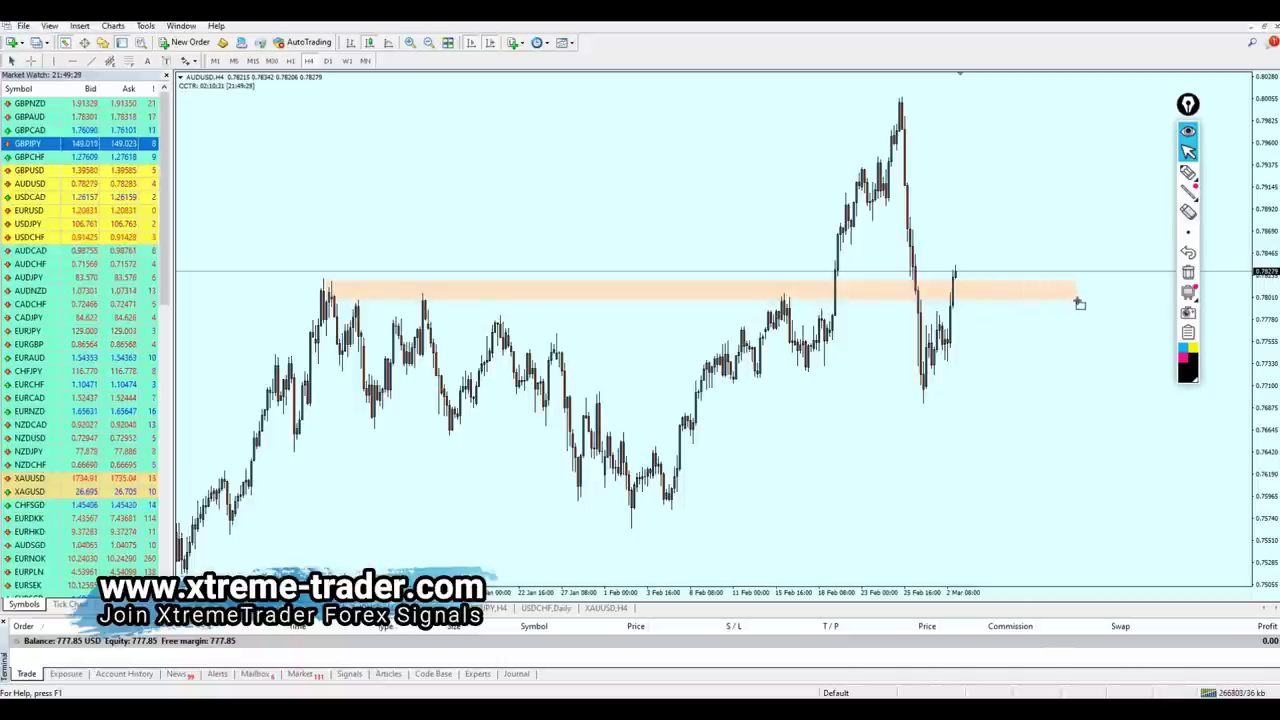
- Circle the latest candle above the thin zone, and erase the circle
left_click(1188, 172)
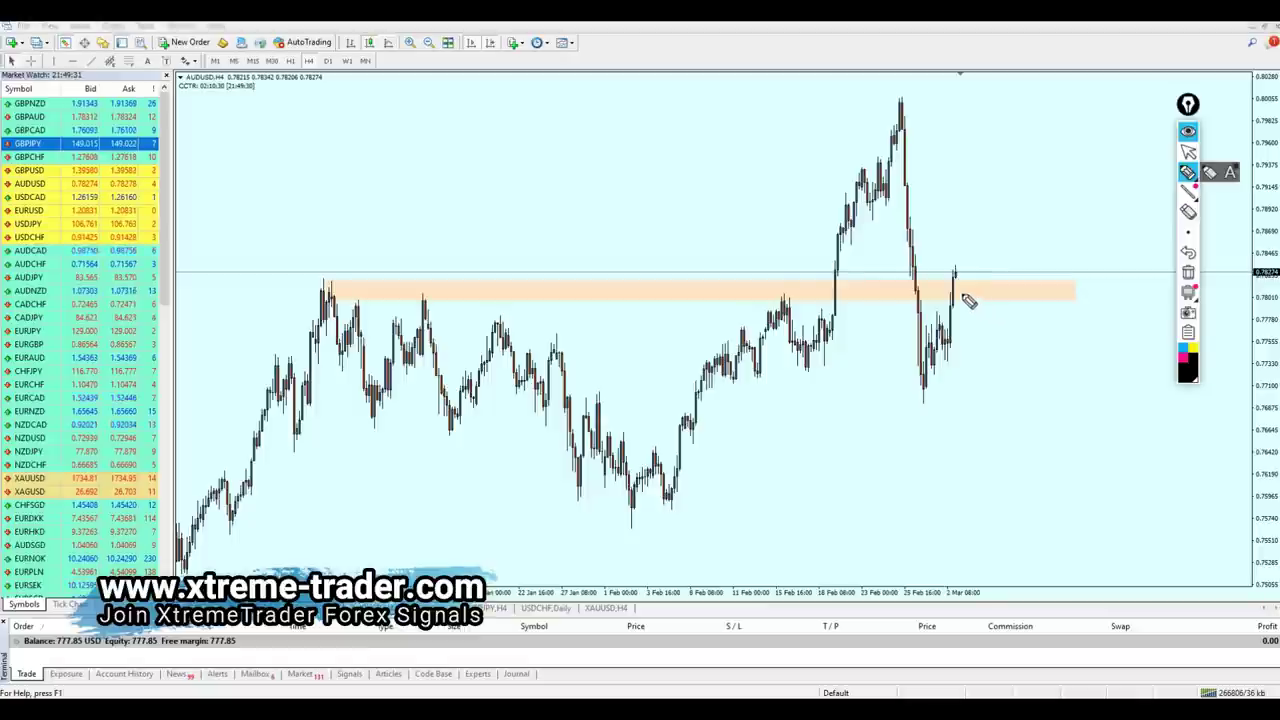
left_click_drag(952, 300, 948, 259)
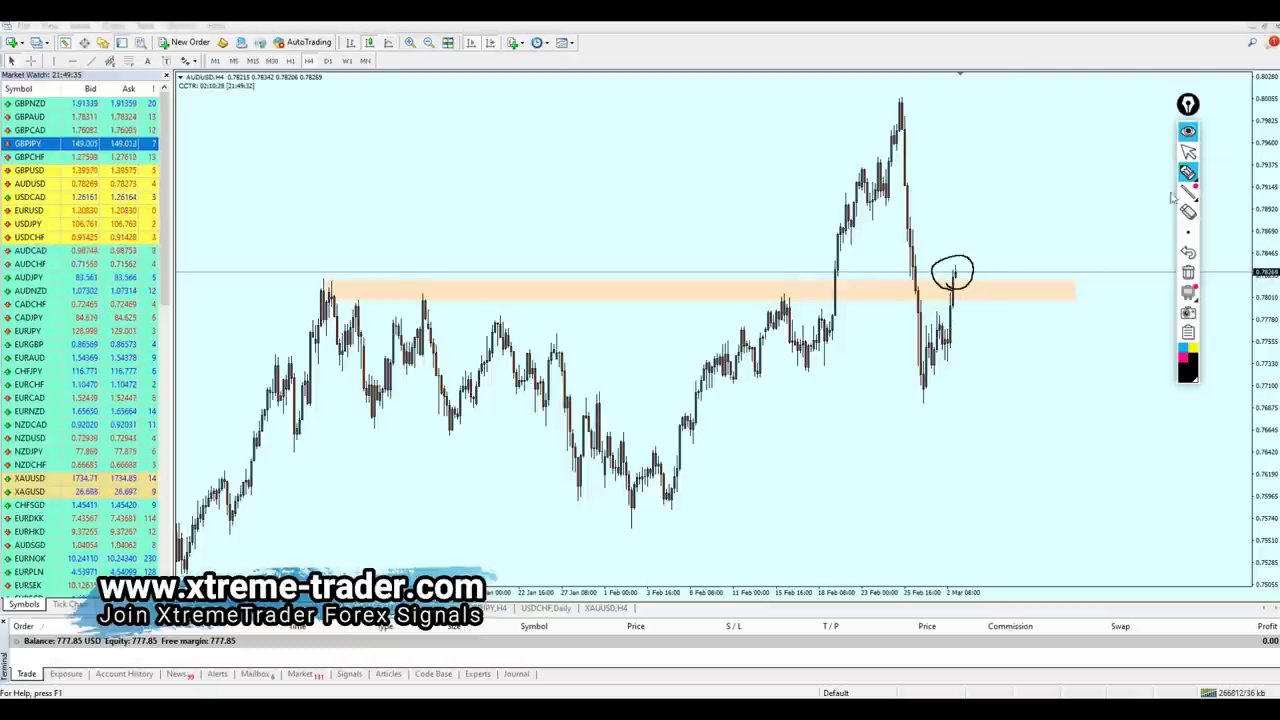
left_click(1188, 272)
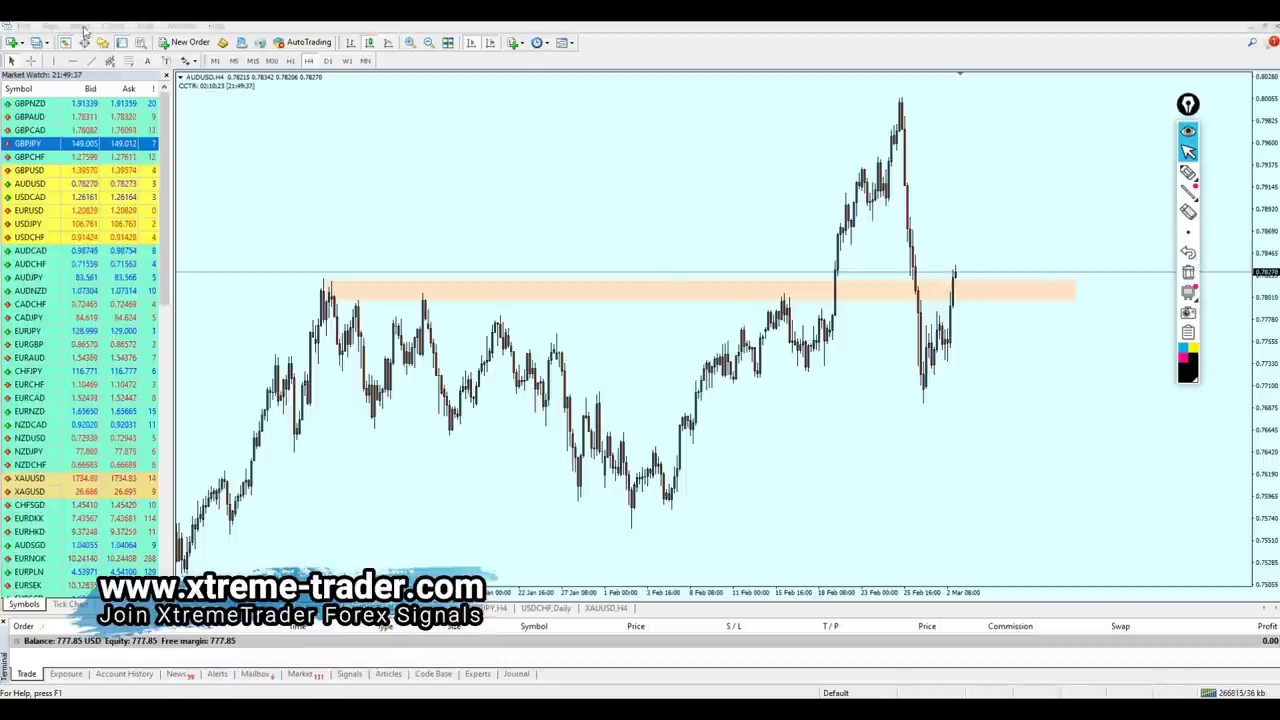
- Draw a second, taller rectangle below the first, covering the February consolidation and the last swing low
left_click(79, 25)
mouse_move(110, 124)
left_click(205, 124)
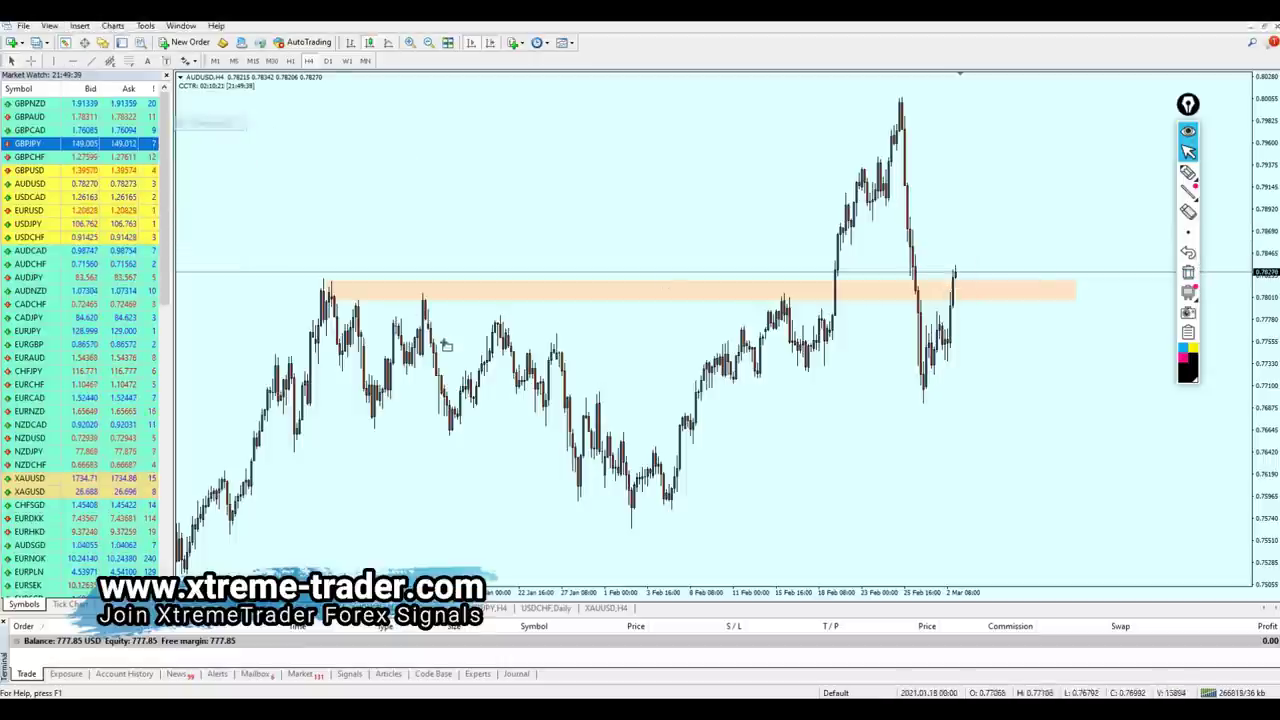
left_click_drag(874, 366, 712, 406)
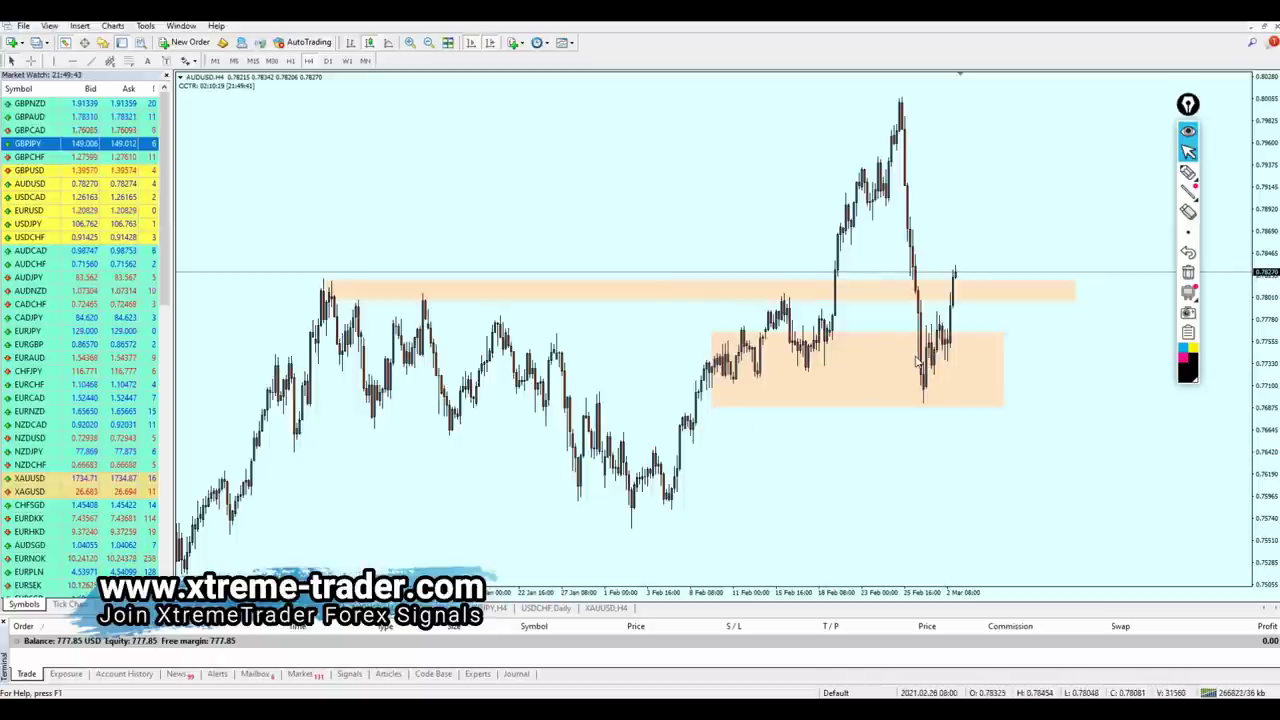
- Circle the three earlier highs at the thin zone and sketch the price reversals beneath each of them
left_click(1188, 172)
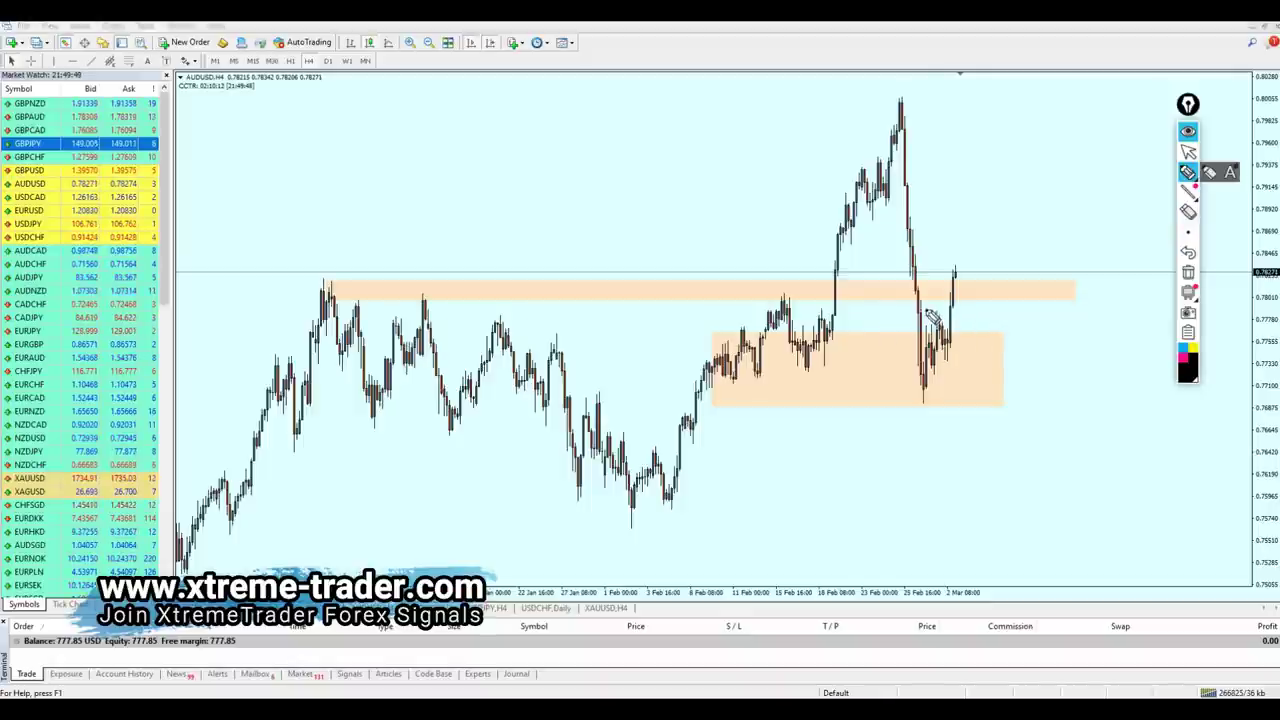
mouse_move(349, 321)
left_mouse_down()
mouse_move(362, 298)
mouse_move(300, 322)
left_mouse_up()
left_click_drag(457, 282, 425, 262)
left_click_drag(760, 307, 808, 320)
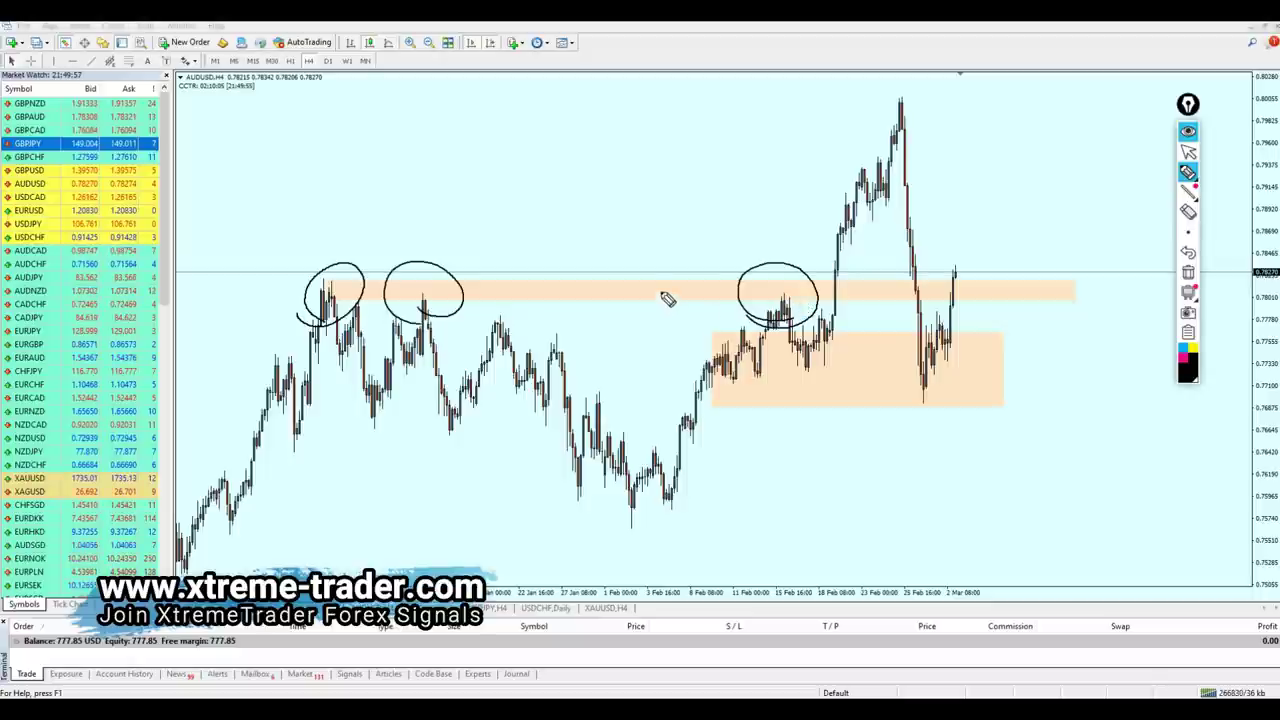
left_click_drag(254, 576, 318, 568)
mouse_move(320, 380)
left_mouse_down()
mouse_move(342, 282)
mouse_move(432, 308)
mouse_move(460, 348)
left_mouse_up()
left_click_drag(776, 338, 800, 332)
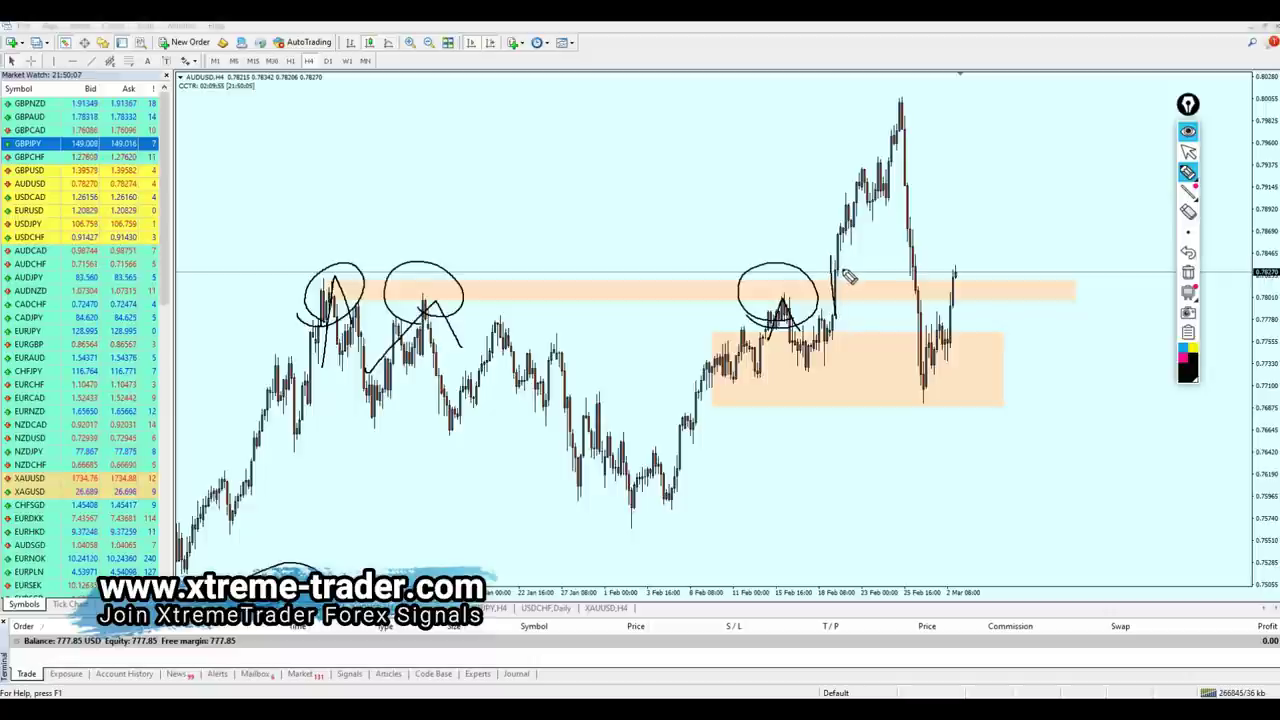
- Sketch the recent fall and rebound, trace the thin zone's level across the chart, and erase all annotations
left_click_drag(906, 180, 928, 368)
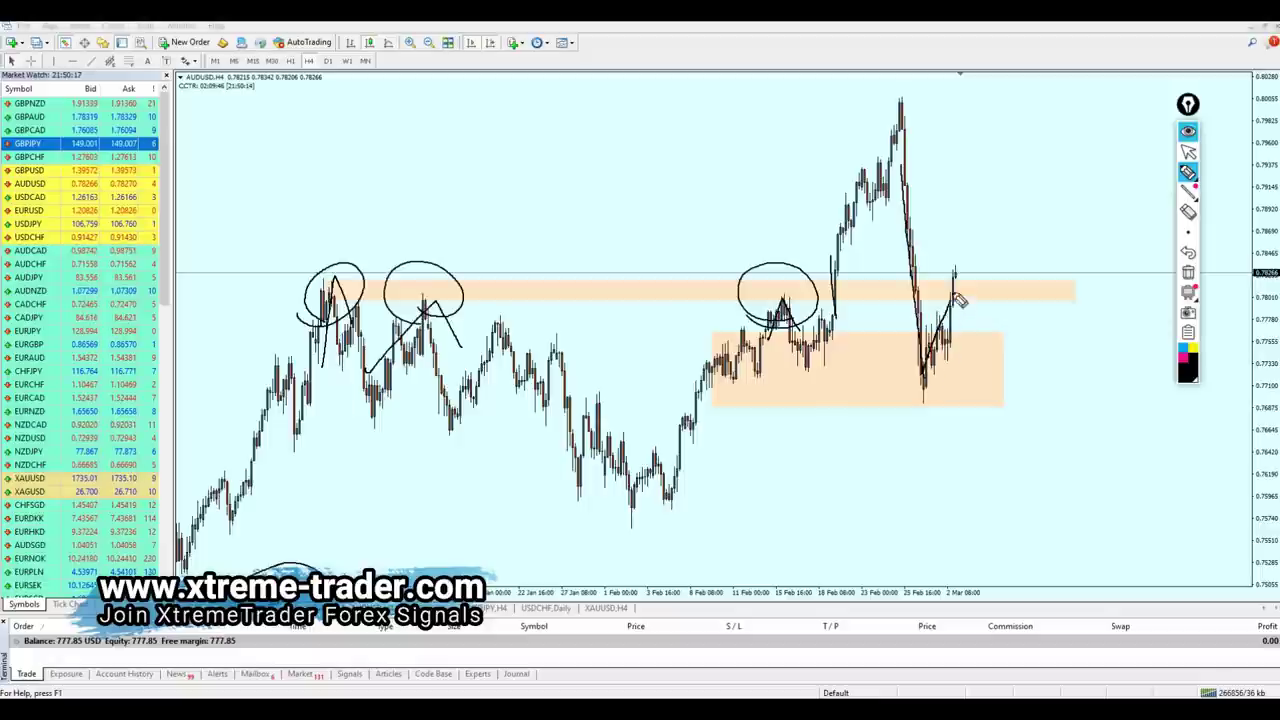
left_click_drag(340, 310, 1077, 293)
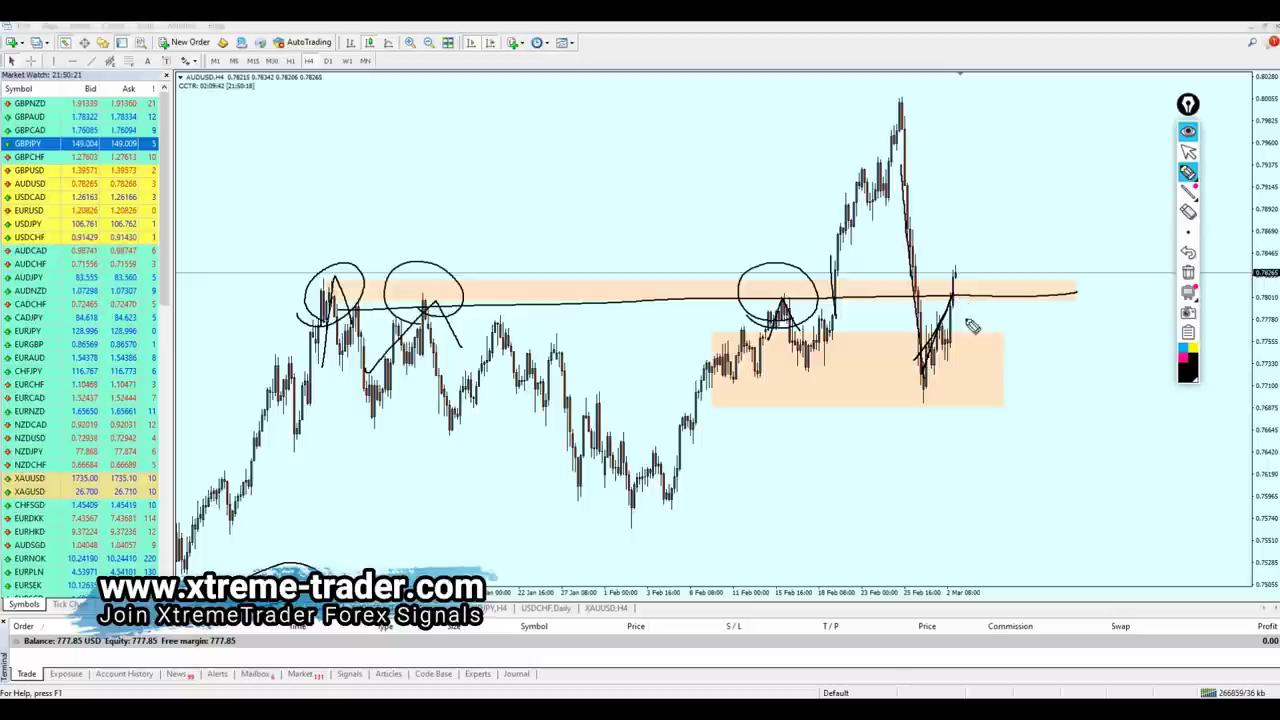
left_click_drag(322, 312, 1040, 297)
mouse_move(939, 338)
left_mouse_down()
mouse_move(959, 308)
mouse_move(1006, 402)
left_mouse_up()
left_click(1188, 272)
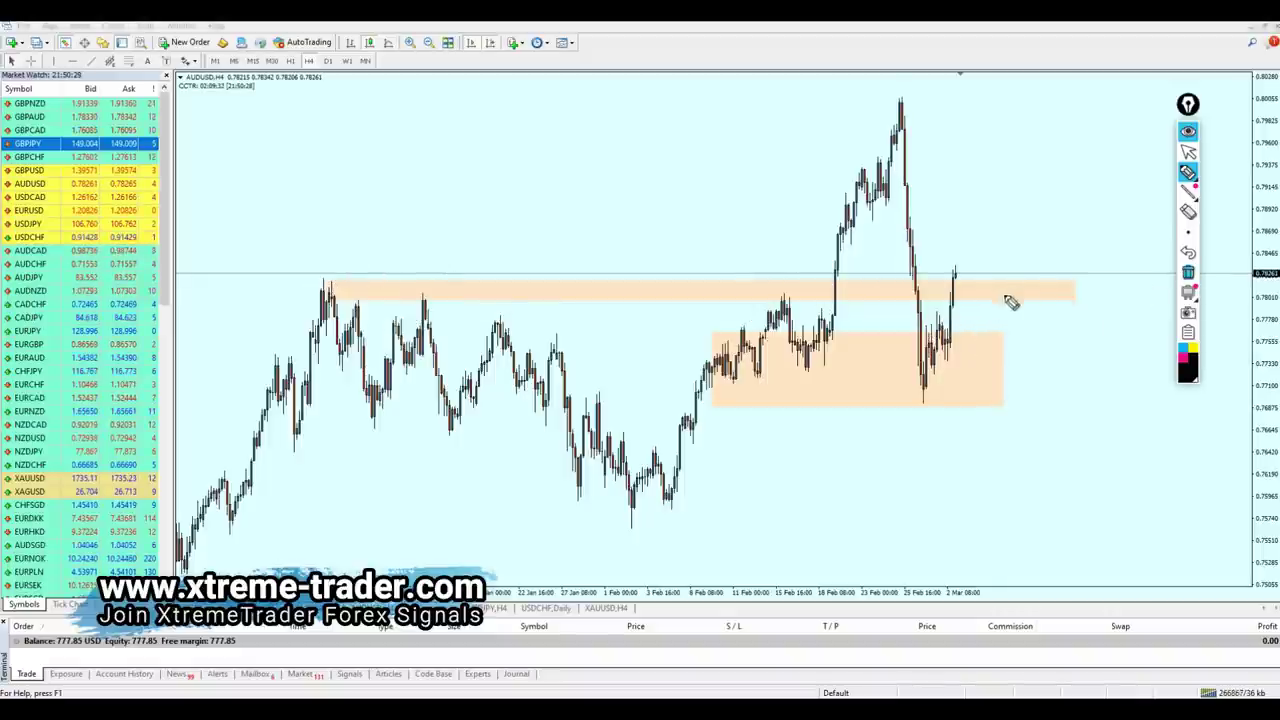
- Circle the latest candle above the thin zone, sketch a rise from it towards the recent high, and erase both annotations
left_click_drag(940, 272, 950, 300)
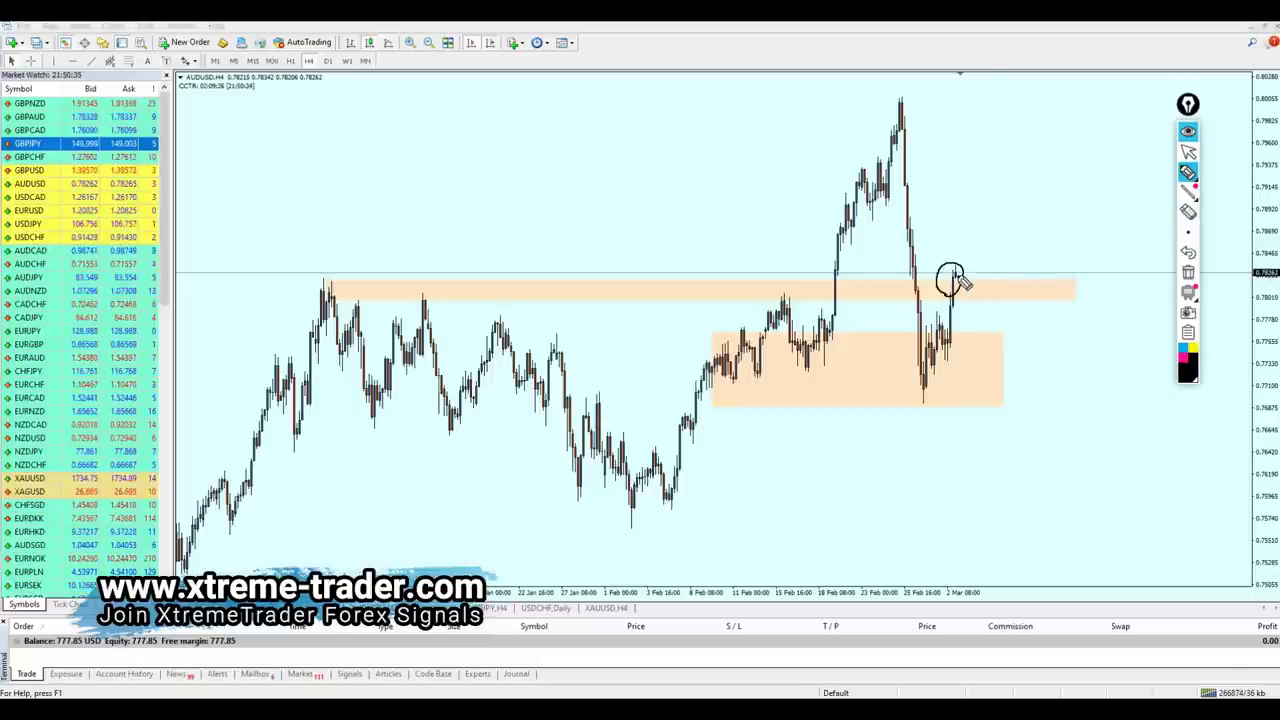
left_click_drag(964, 287, 996, 110)
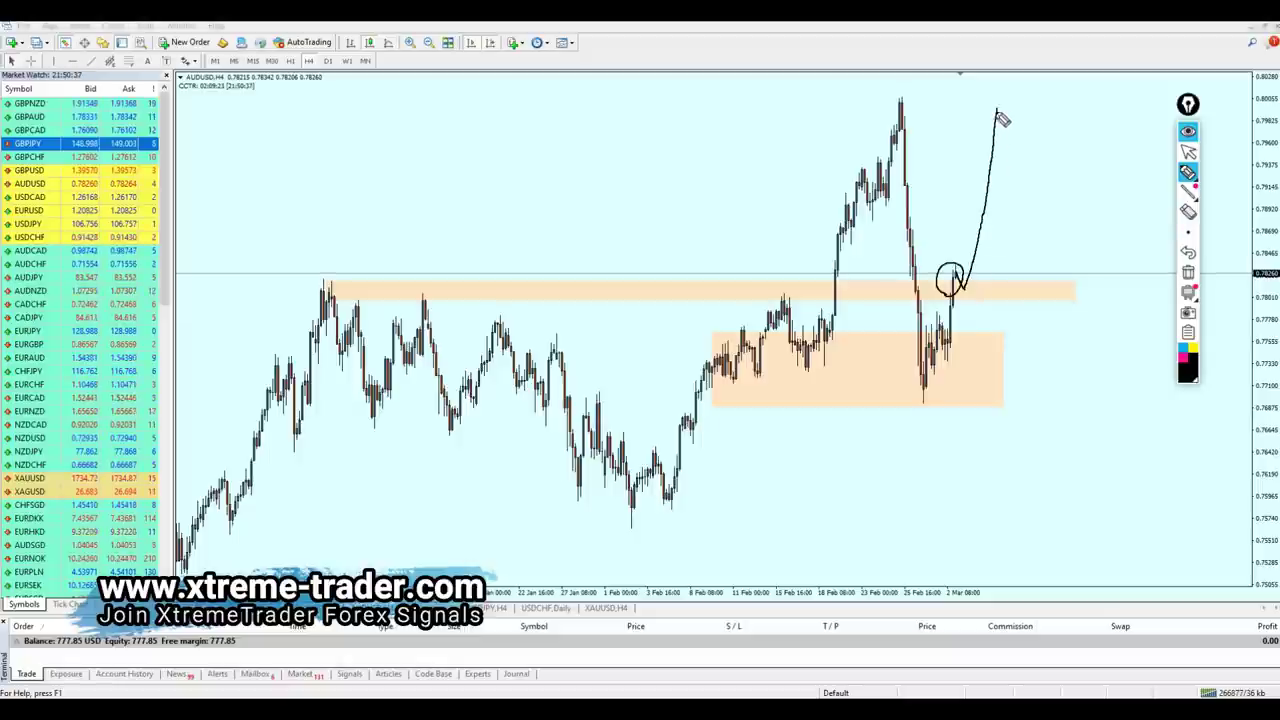
left_click(1188, 151)
left_click(1188, 272)
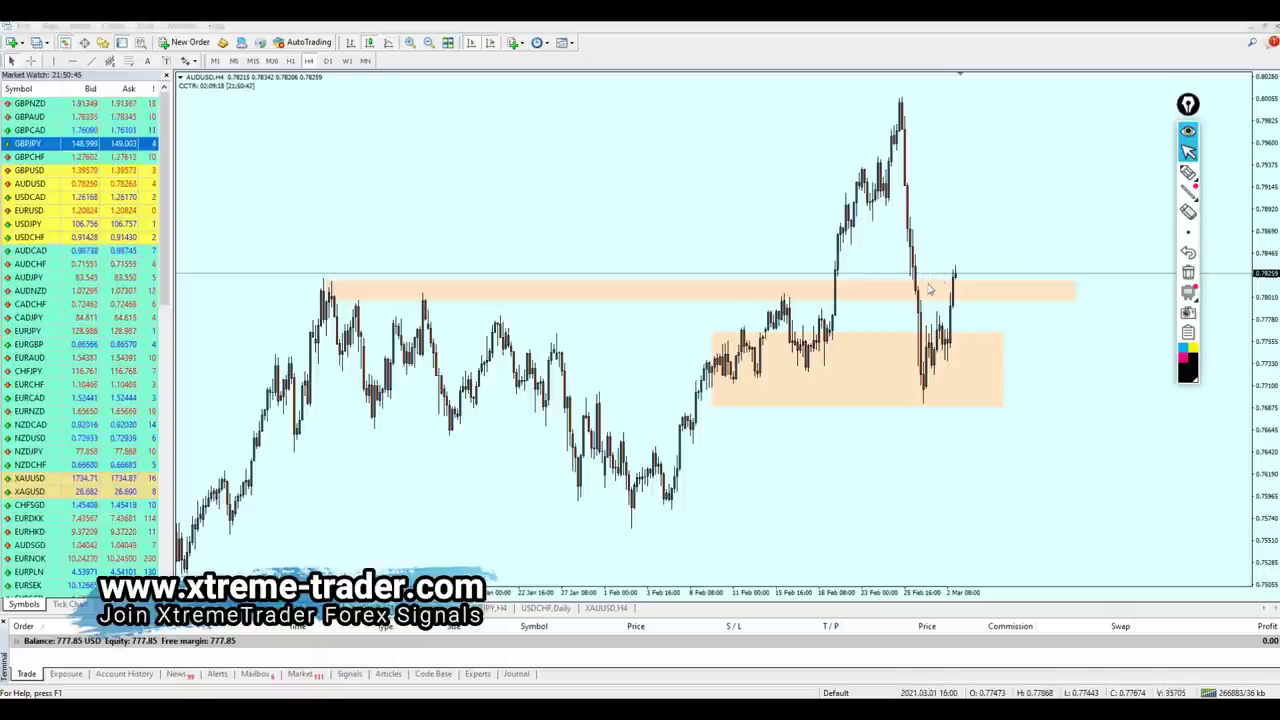
- Draw a Fibonacci retracement from the early-February swing low to the late-February high, and measure the pullback to the 50.0 level
middle_click(965, 273)
left_click_drag(975, 318, 968, 311)
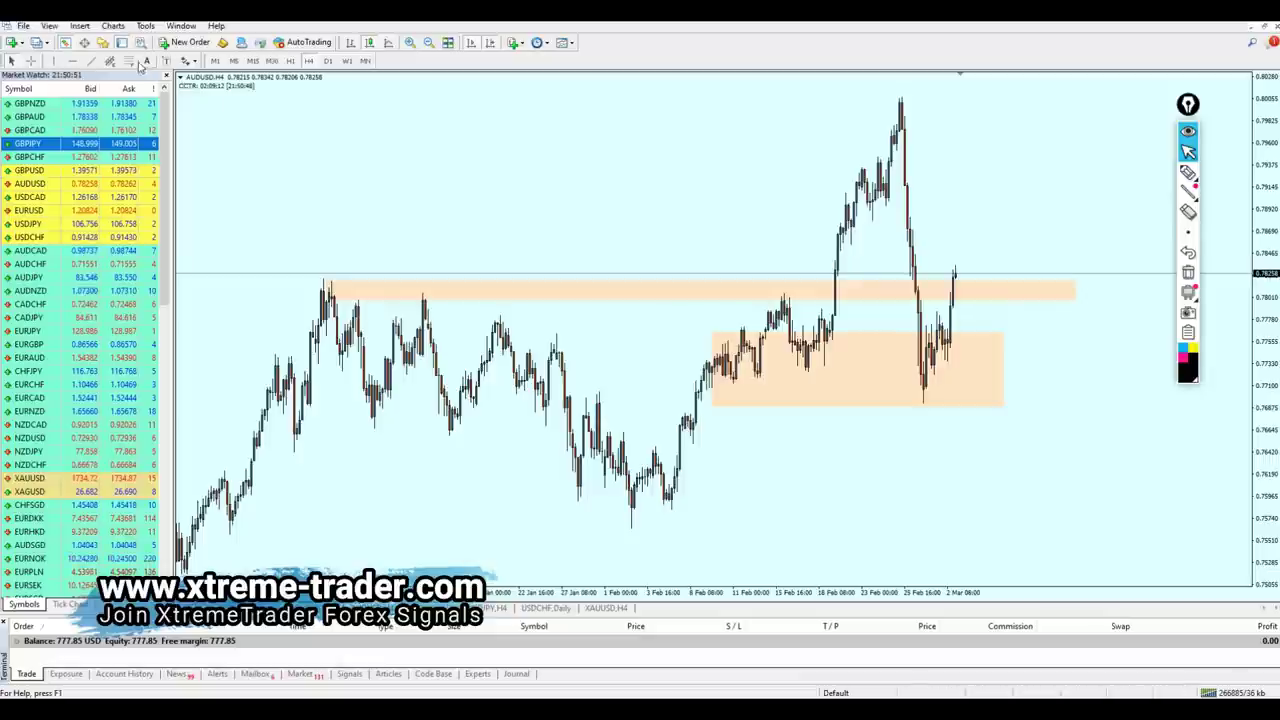
mouse_move(632, 526)
left_mouse_down()
mouse_move(906, 120)
mouse_move(902, 98)
left_mouse_up()
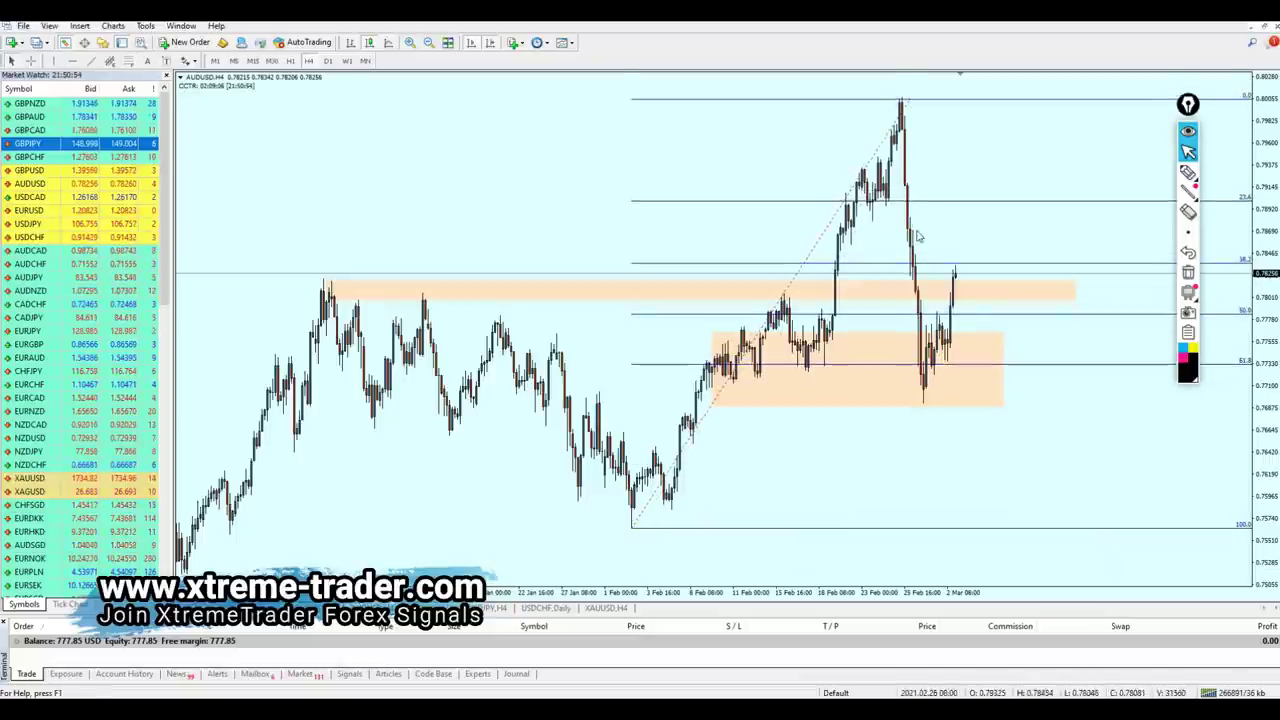
left_click(969, 296)
middle_click(968, 281)
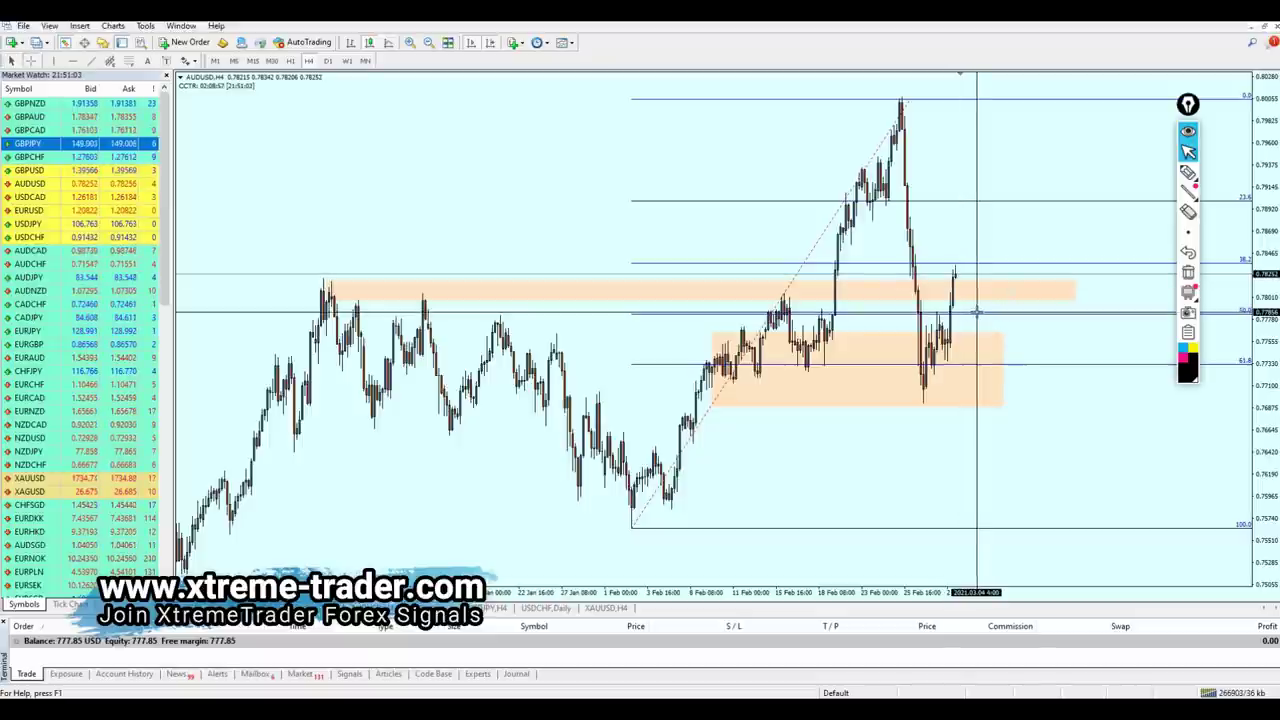
left_click(977, 313)
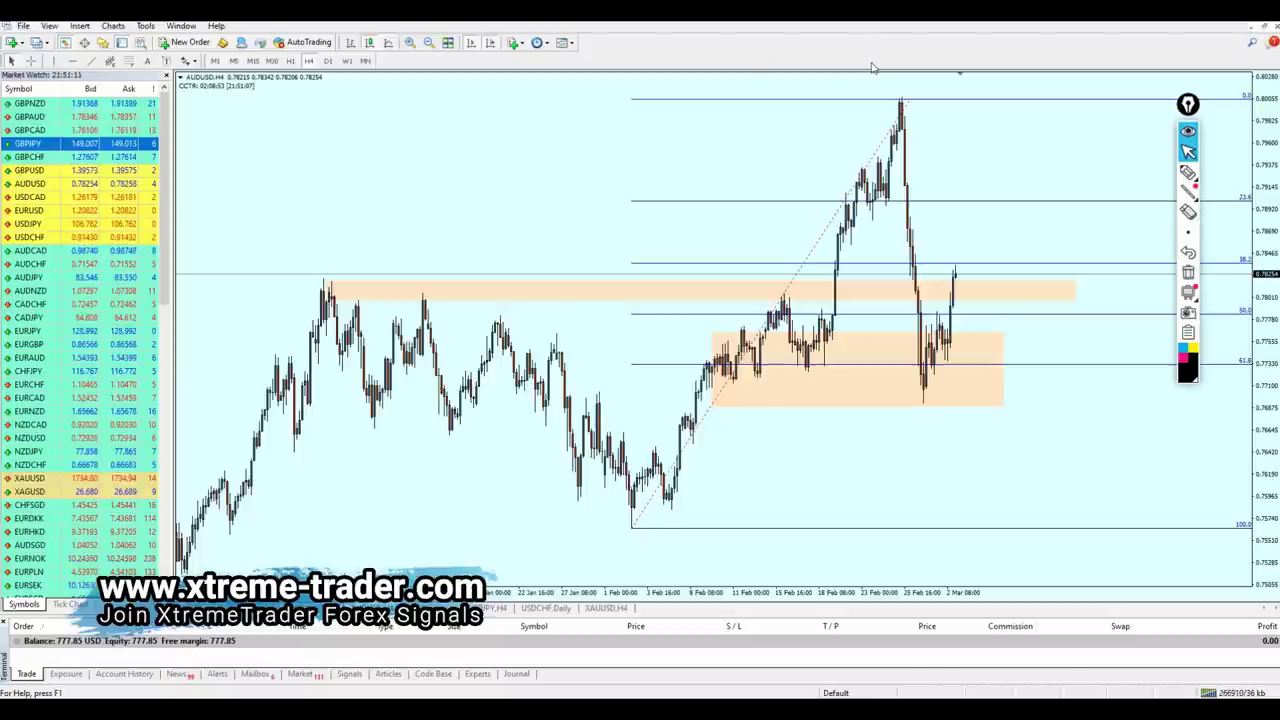
left_click(152, 61)
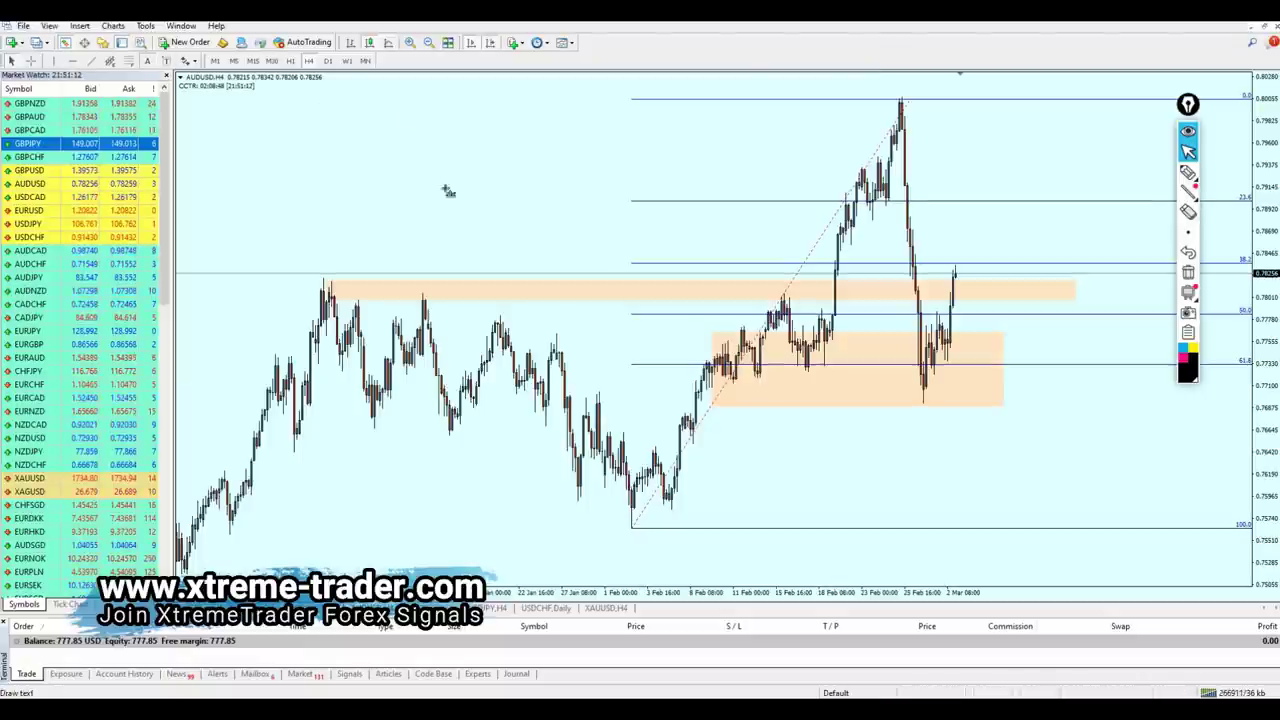
left_click(960, 329)
type("BUY")
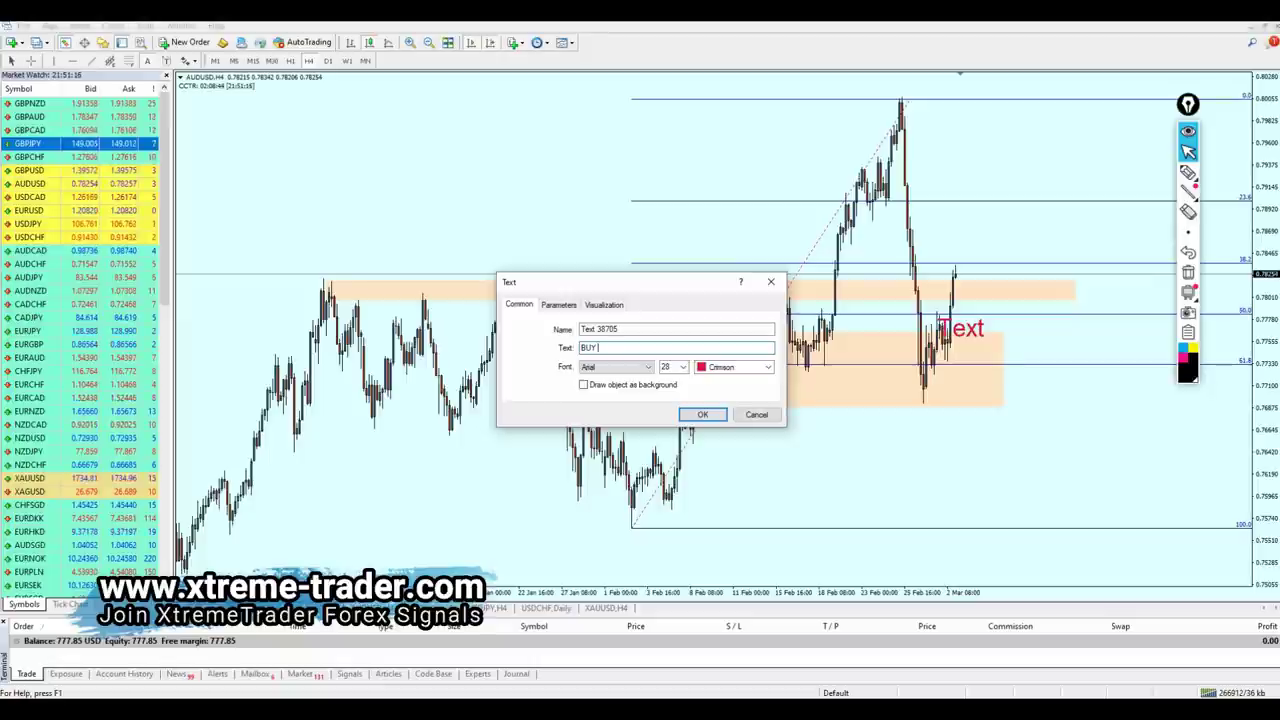
left_click(772, 415)
- Place a horizontal line between the thin zone and the 50.0 Fibonacci level, and switch the chart to the H1 timeframe
left_click(808, 316)
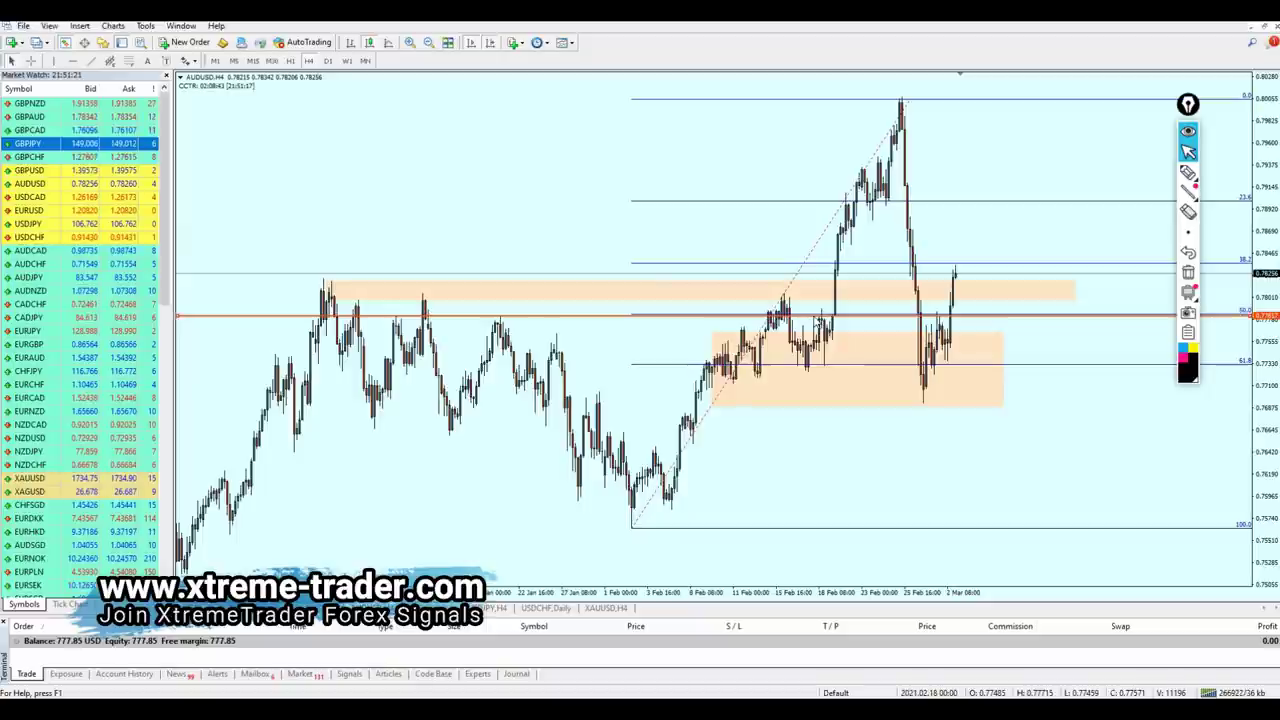
left_click_drag(814, 314, 821, 313)
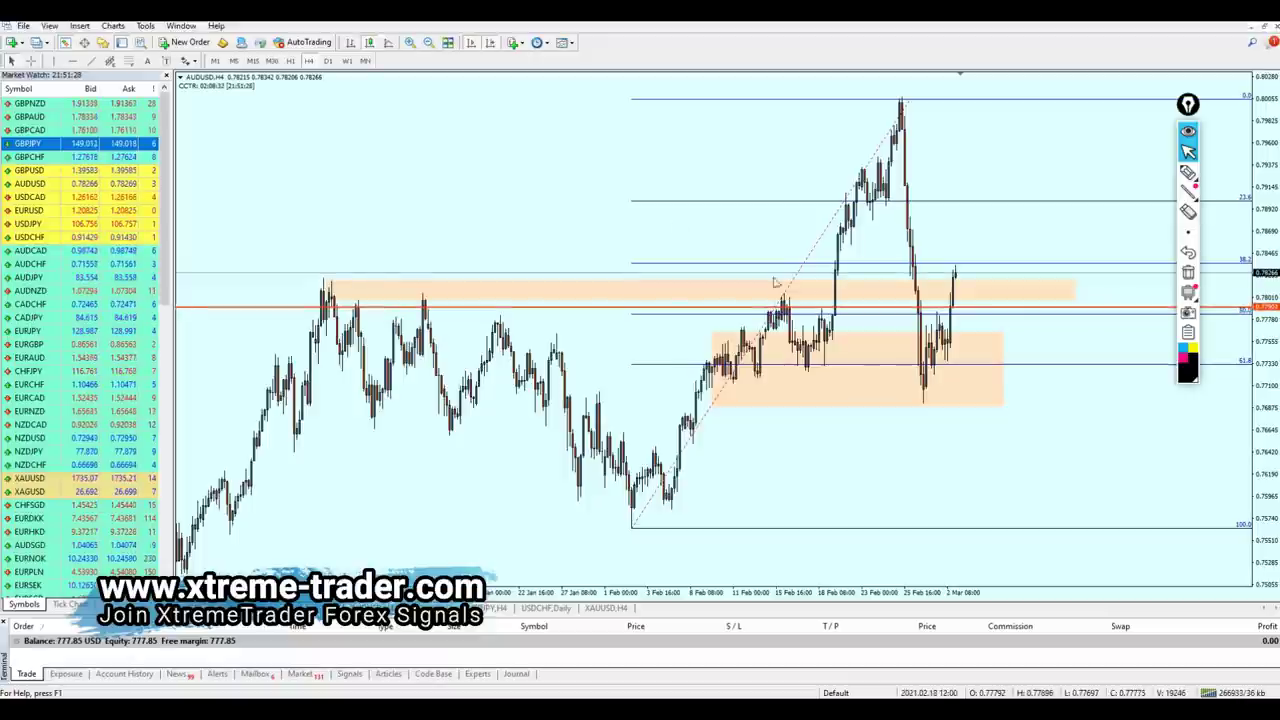
left_click(290, 60)
left_click_drag(831, 425, 839, 424)
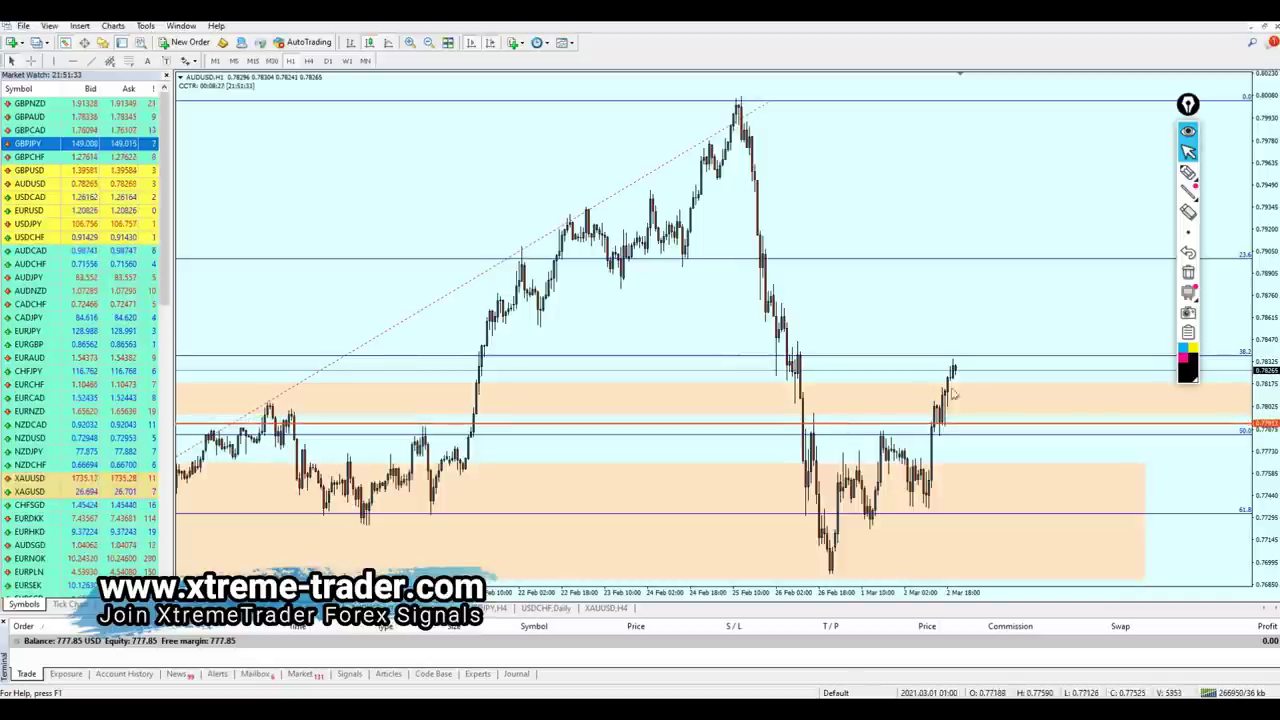
- Circle the H1 pullback low at the horizontal line, mark the previous high and the expected drop with sketches, and erase all annotations
left_click(1188, 172)
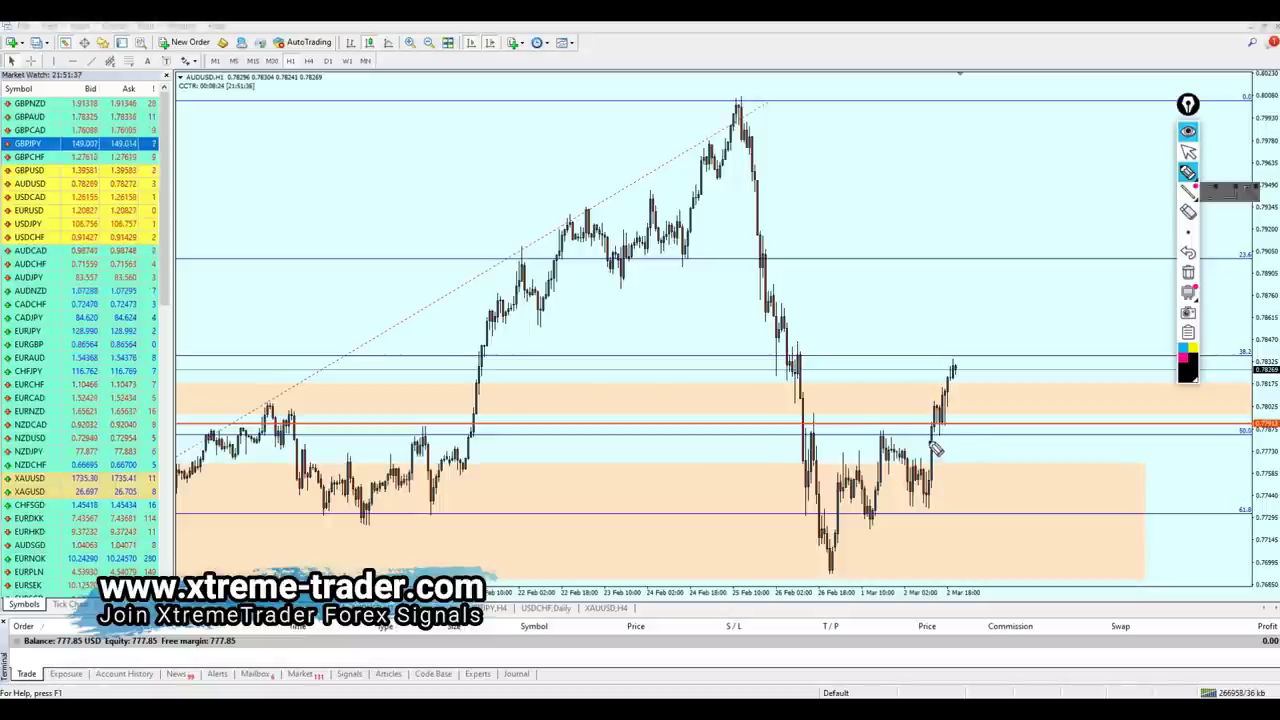
left_click_drag(933, 442, 951, 422)
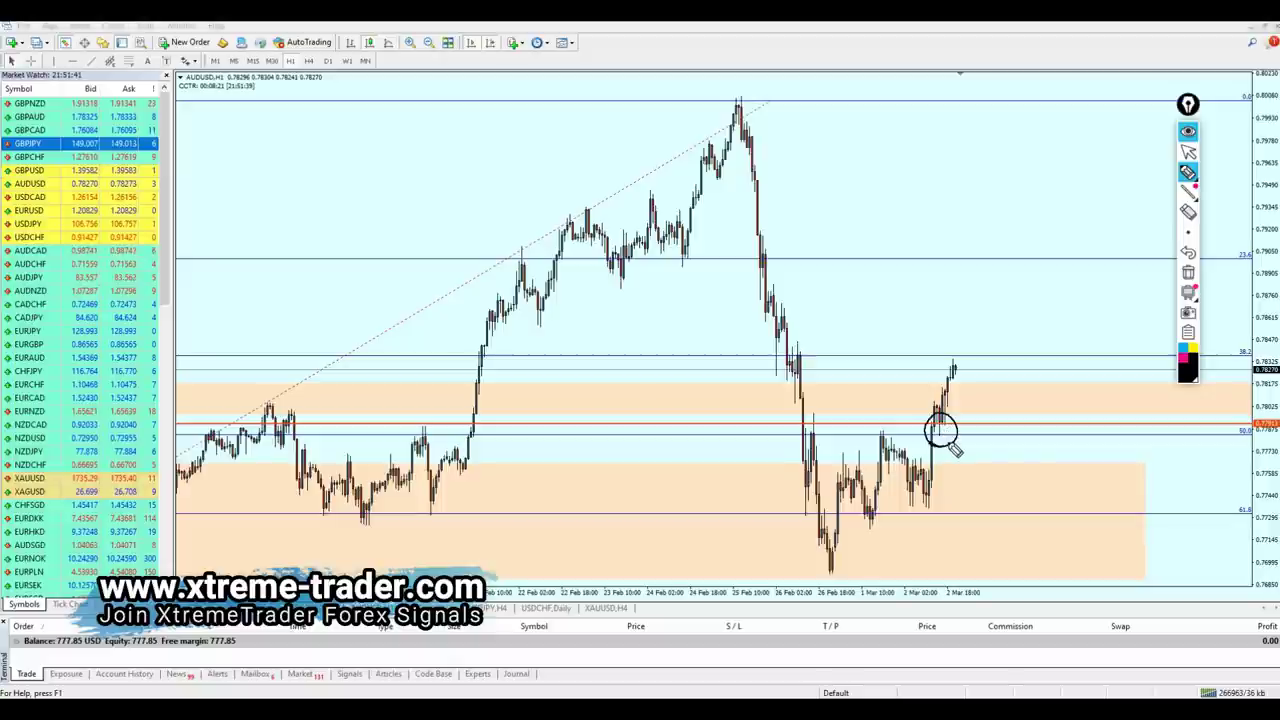
mouse_move(850, 436)
left_mouse_down()
mouse_move(900, 436)
mouse_move(965, 480)
left_mouse_up()
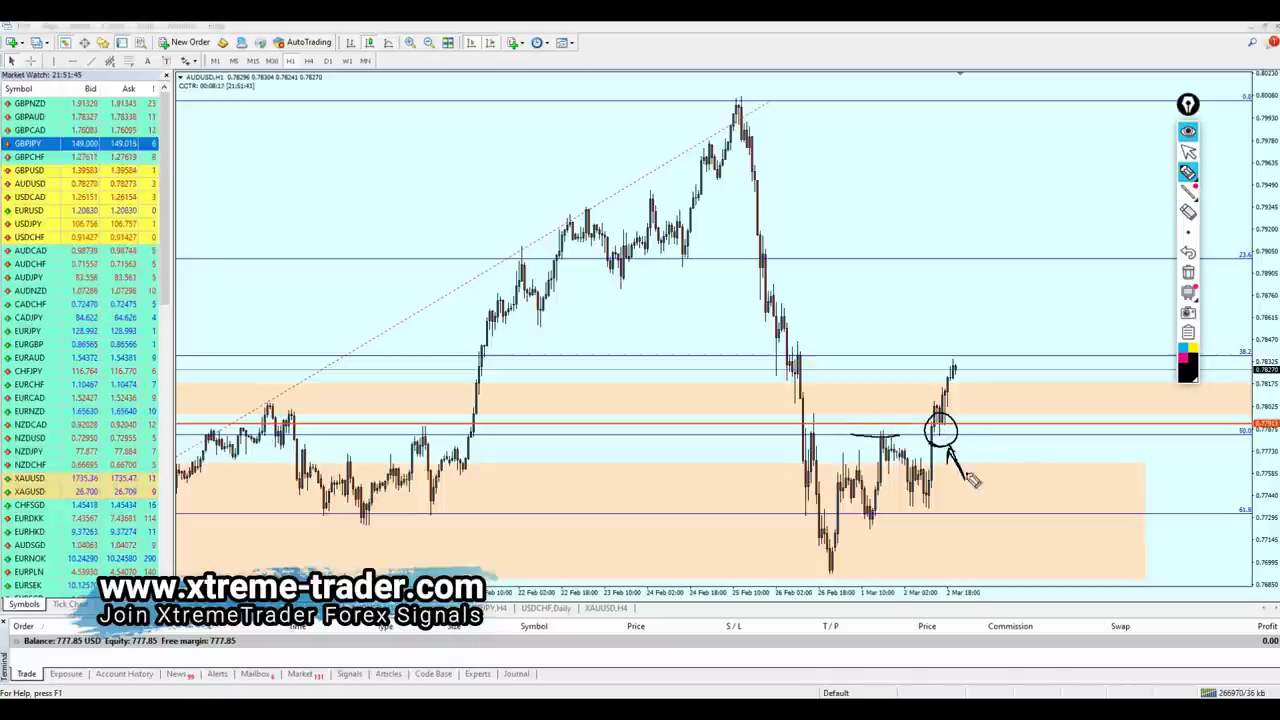
left_click_drag(993, 529, 1010, 531)
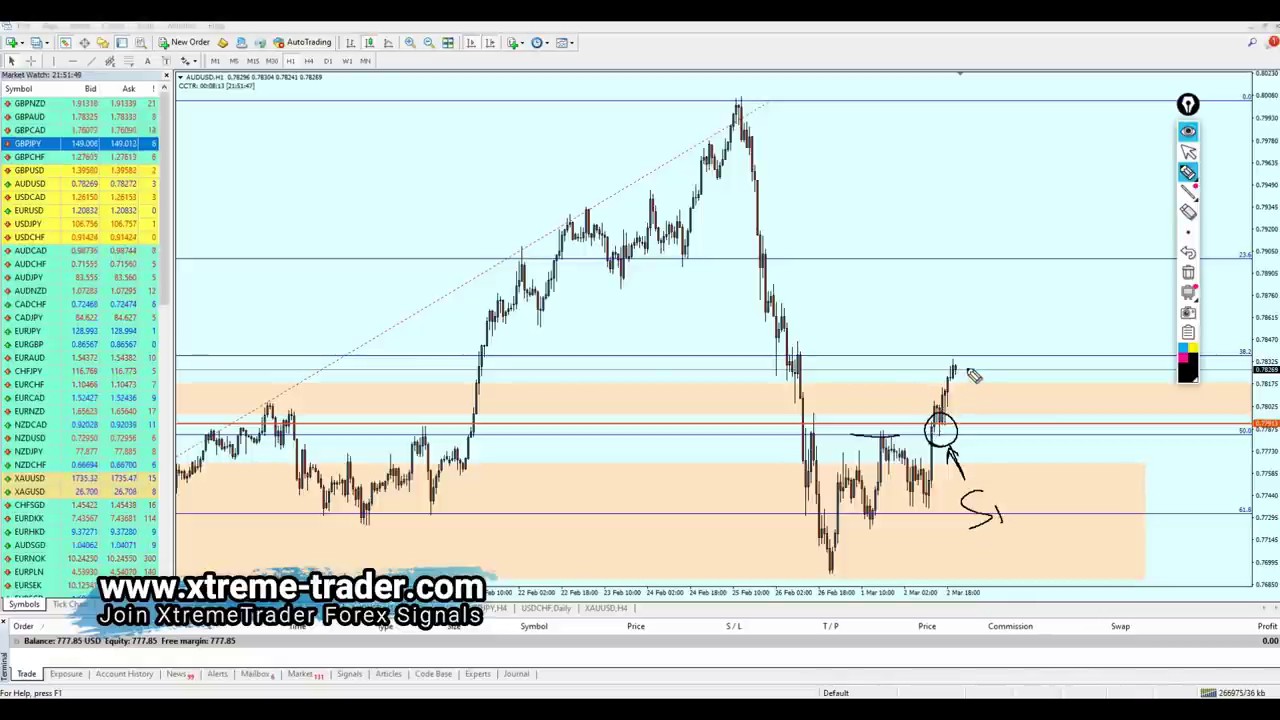
left_click_drag(955, 366, 992, 408)
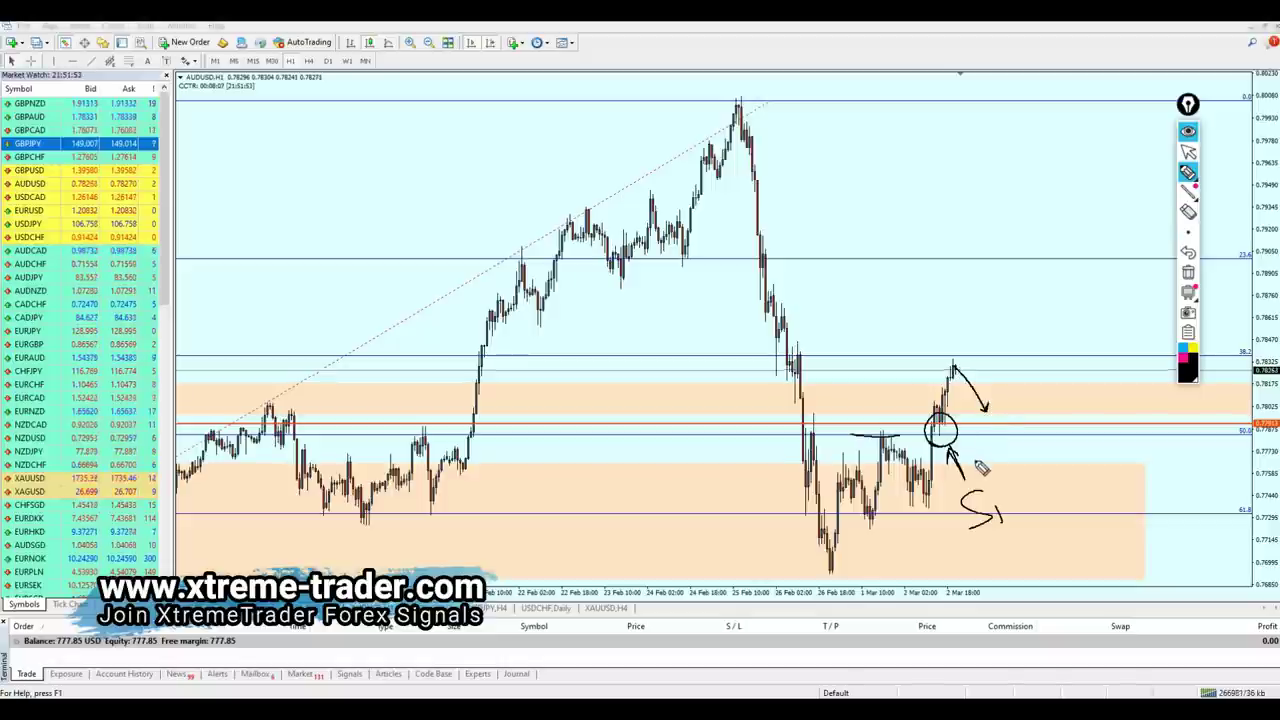
left_click(1188, 151)
left_click(1188, 272)
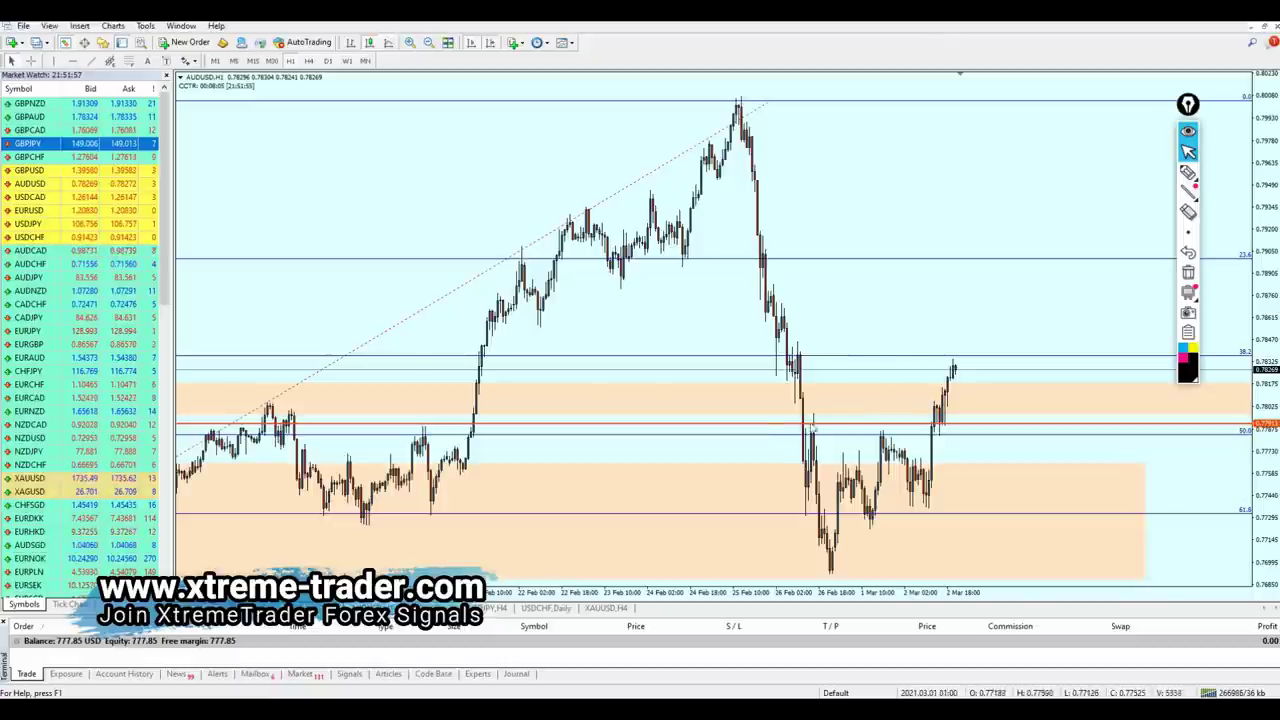
- Move the horizontal line up to 0.78058, inside the thin zone
left_click_drag(780, 424, 772, 407)
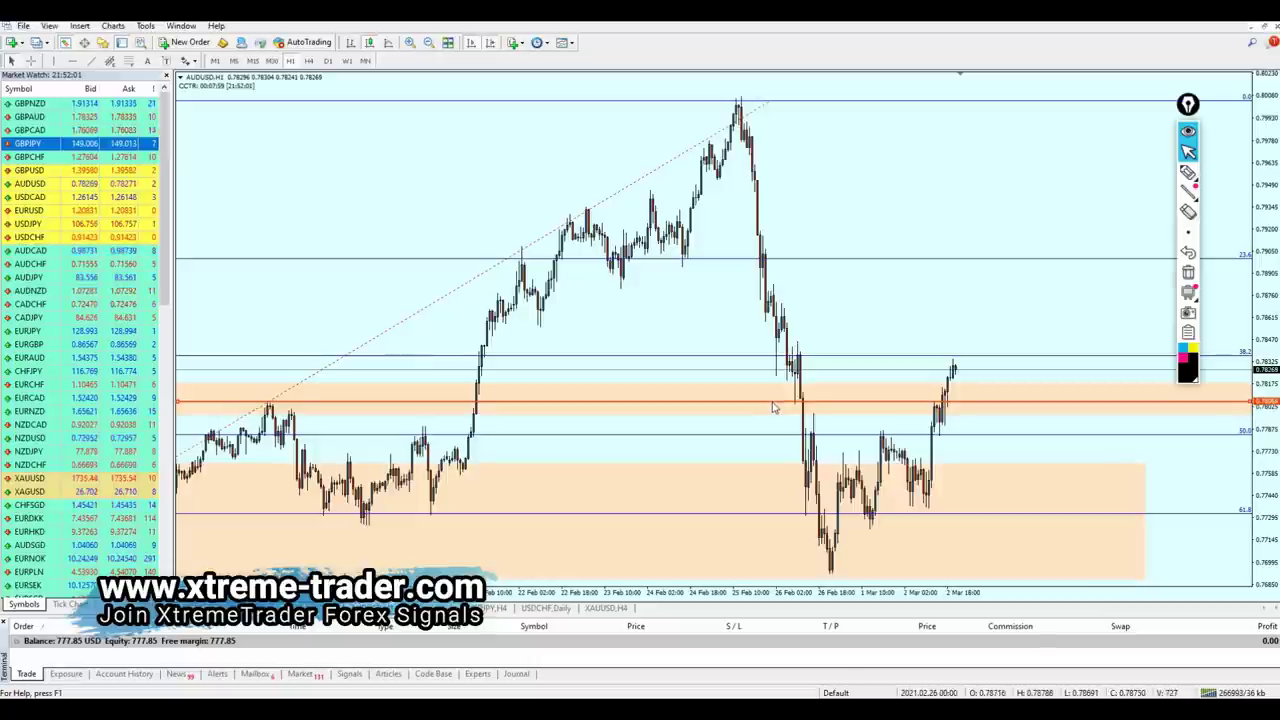
- Circle the two earlier reactions at the horizontal line, sketch a pullback to it followed by a rise, and erase all annotations
left_click(1188, 172)
mouse_move(790, 416)
left_mouse_down()
mouse_move(772, 395)
mouse_move(797, 414)
left_mouse_up()
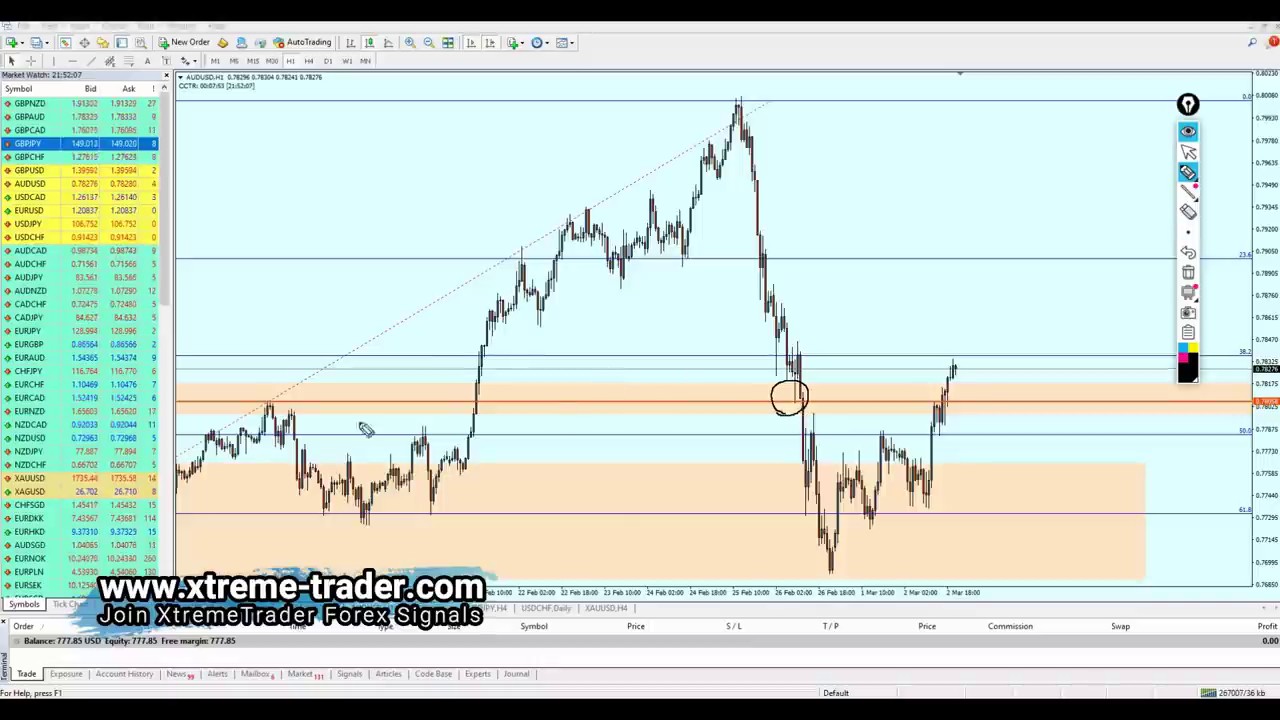
left_click_drag(256, 393, 286, 377)
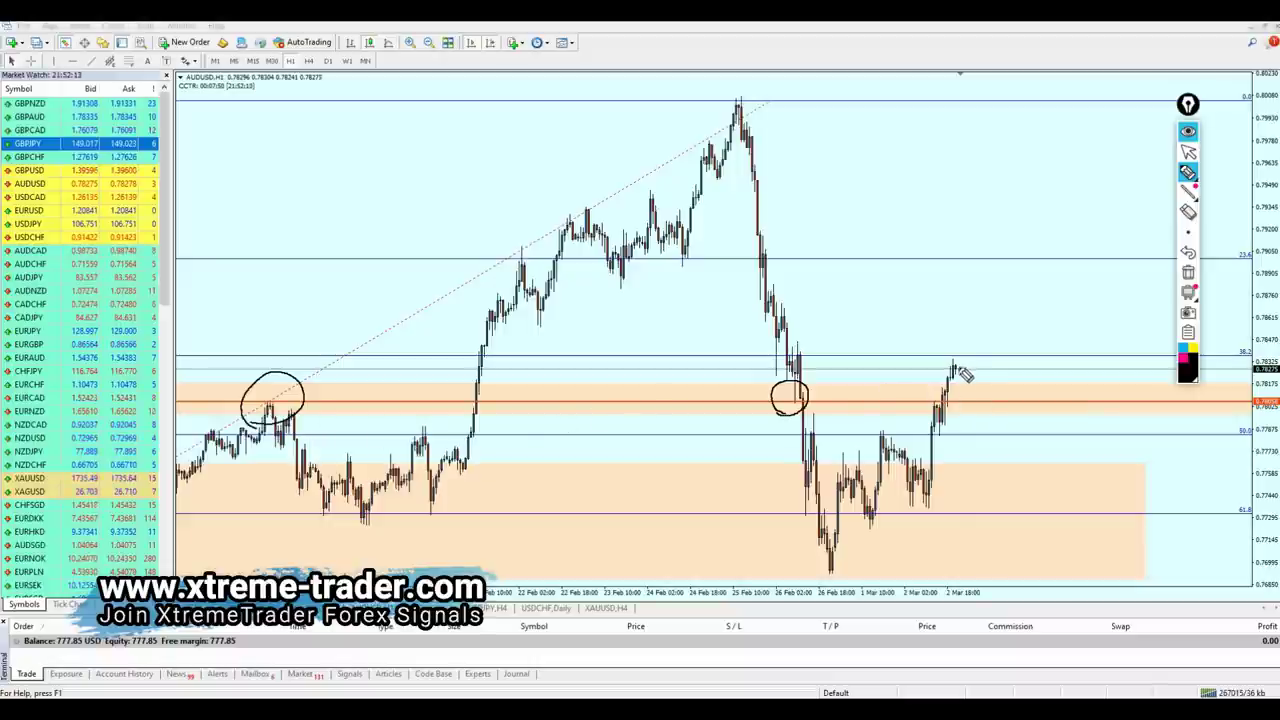
left_click_drag(955, 366, 978, 401)
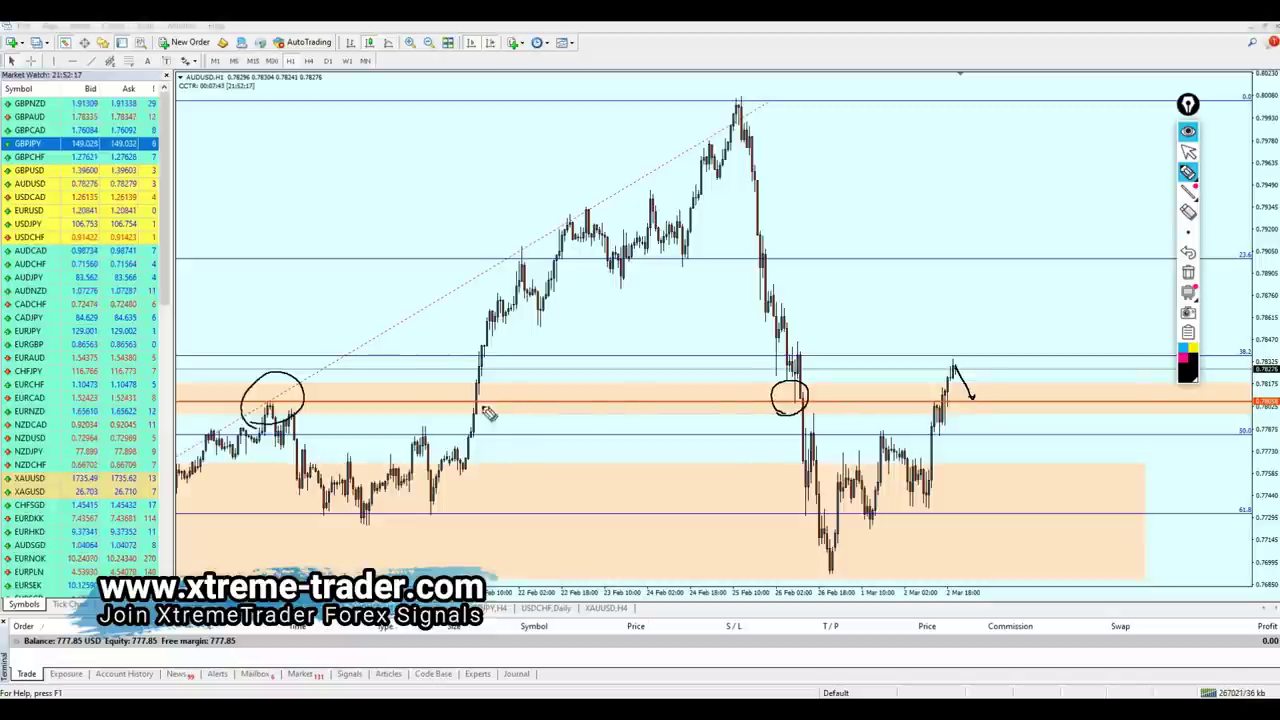
mouse_move(924, 404)
left_mouse_down()
mouse_move(1028, 402)
mouse_move(1003, 198)
left_mouse_up()
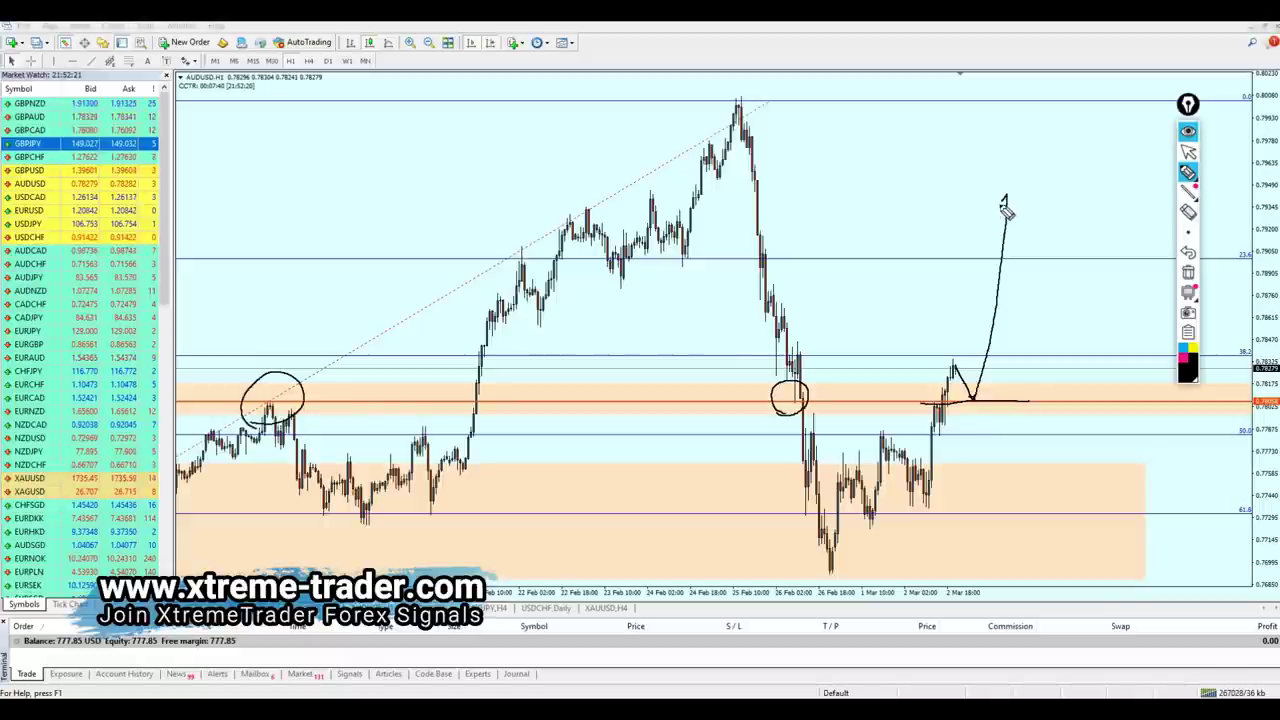
left_click(1188, 151)
left_click(1188, 272)
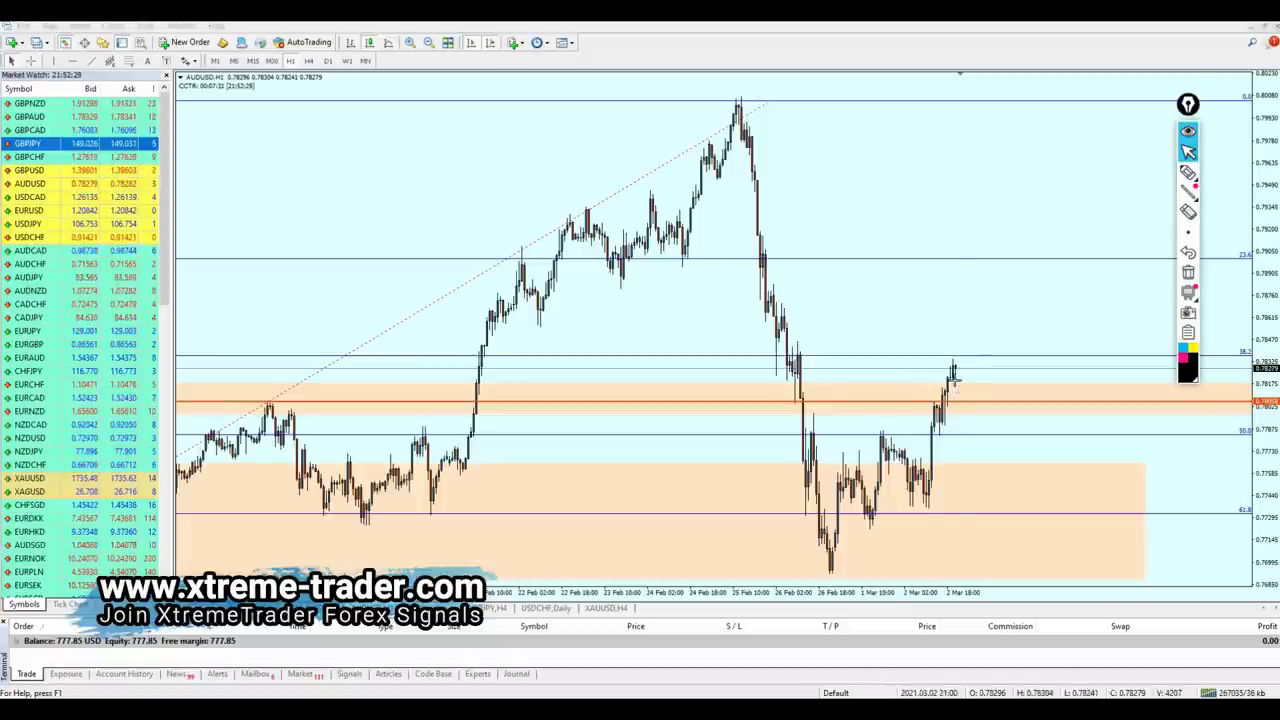
- Measure the distance from the latest candle down to the horizontal line, and delete both zone rectangles
middle_click(958, 362)
left_click_drag(958, 362, 976, 408)
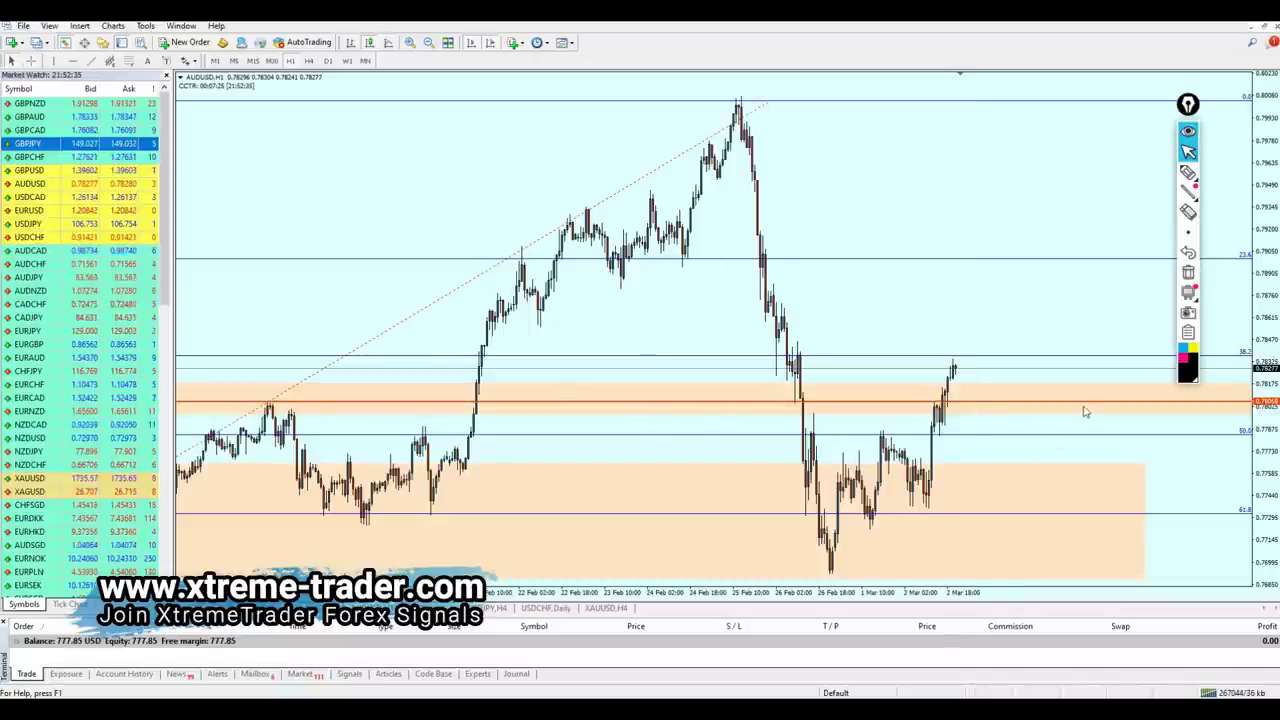
key("minus")
key("minus")
key("BackSpace")
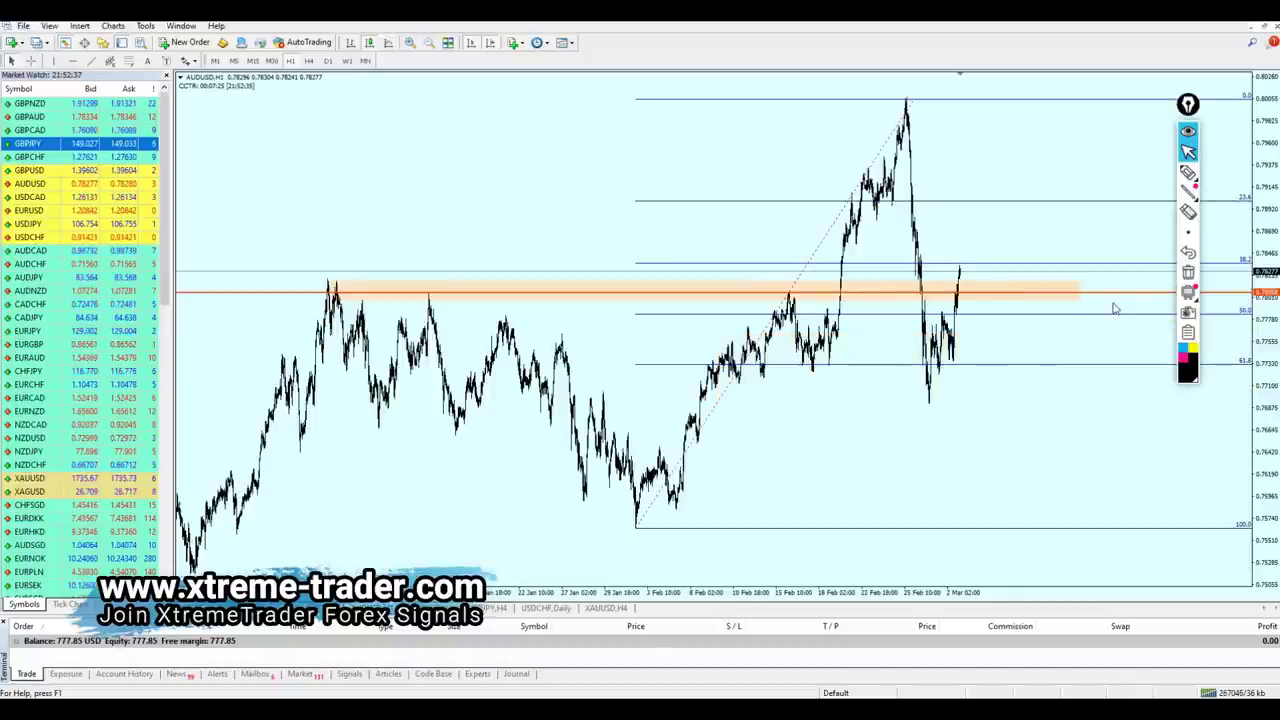
key("Delete")
key("plus")
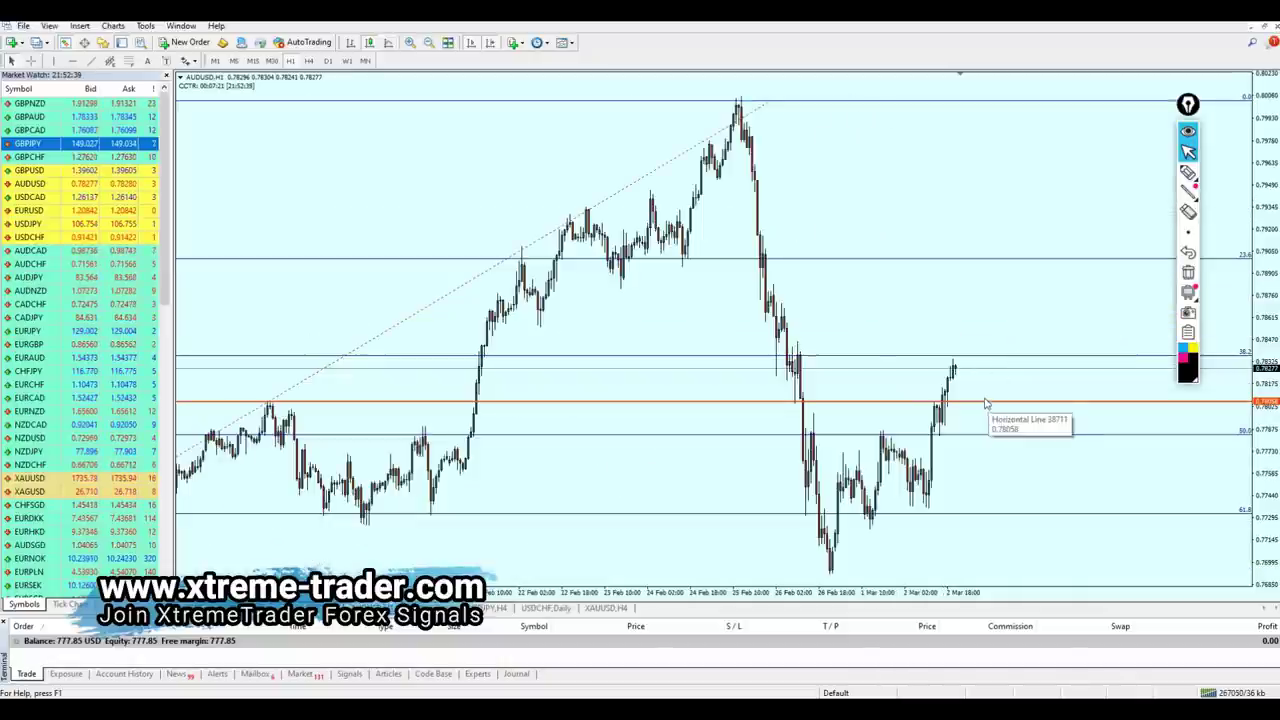
- Add the text label "BUY 0.78058" and position it just below the horizontal line, beyond the latest candles
left_click(147, 61)
left_click(966, 410)
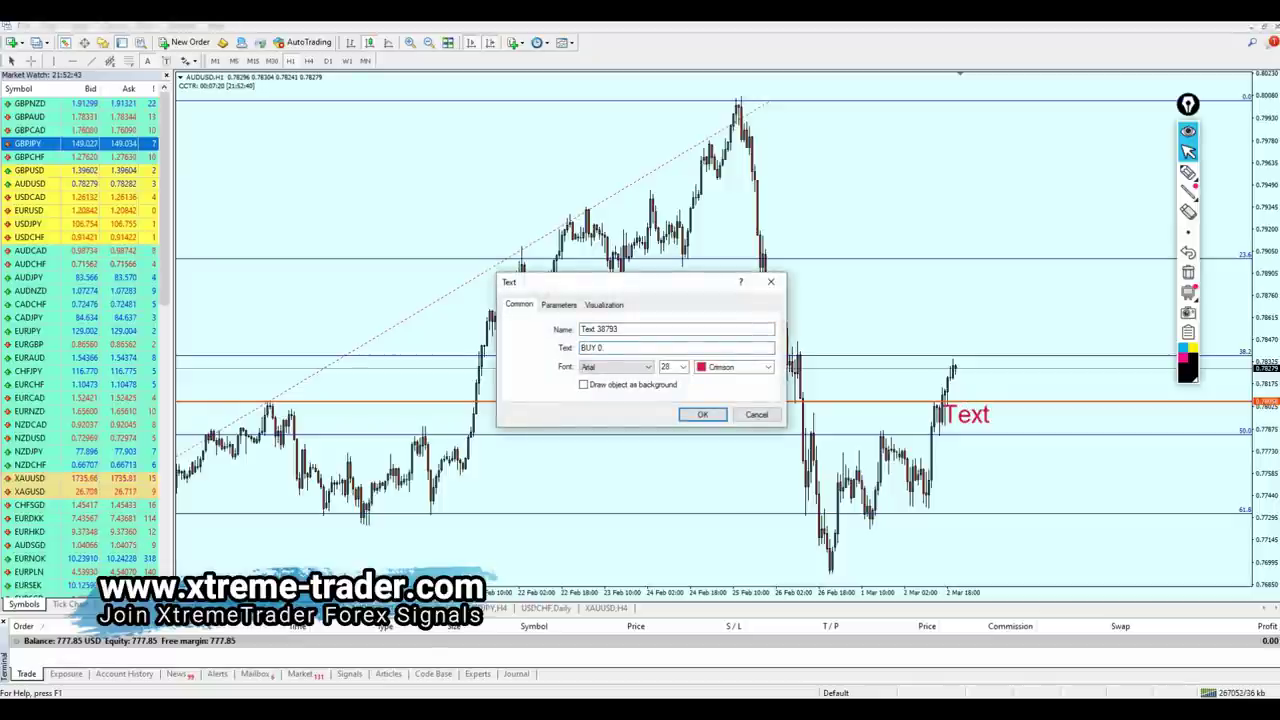
type(".78")
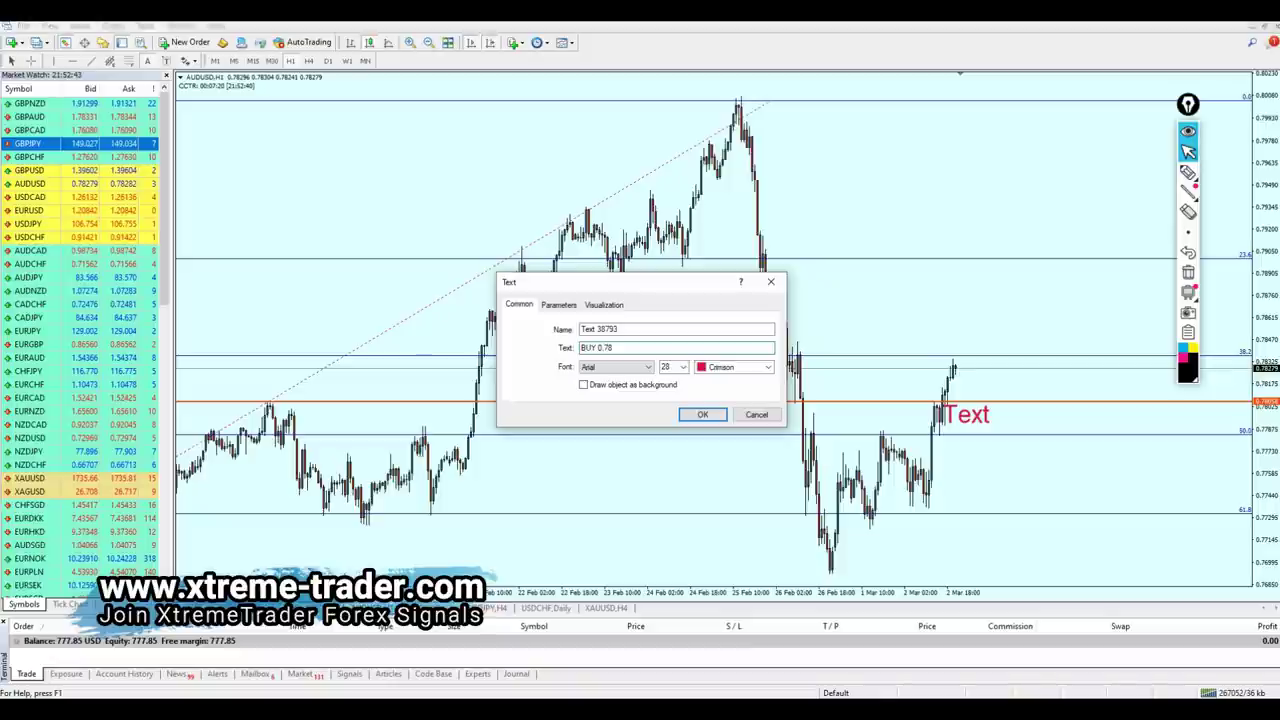
type("0")
type("58")
key("Return")
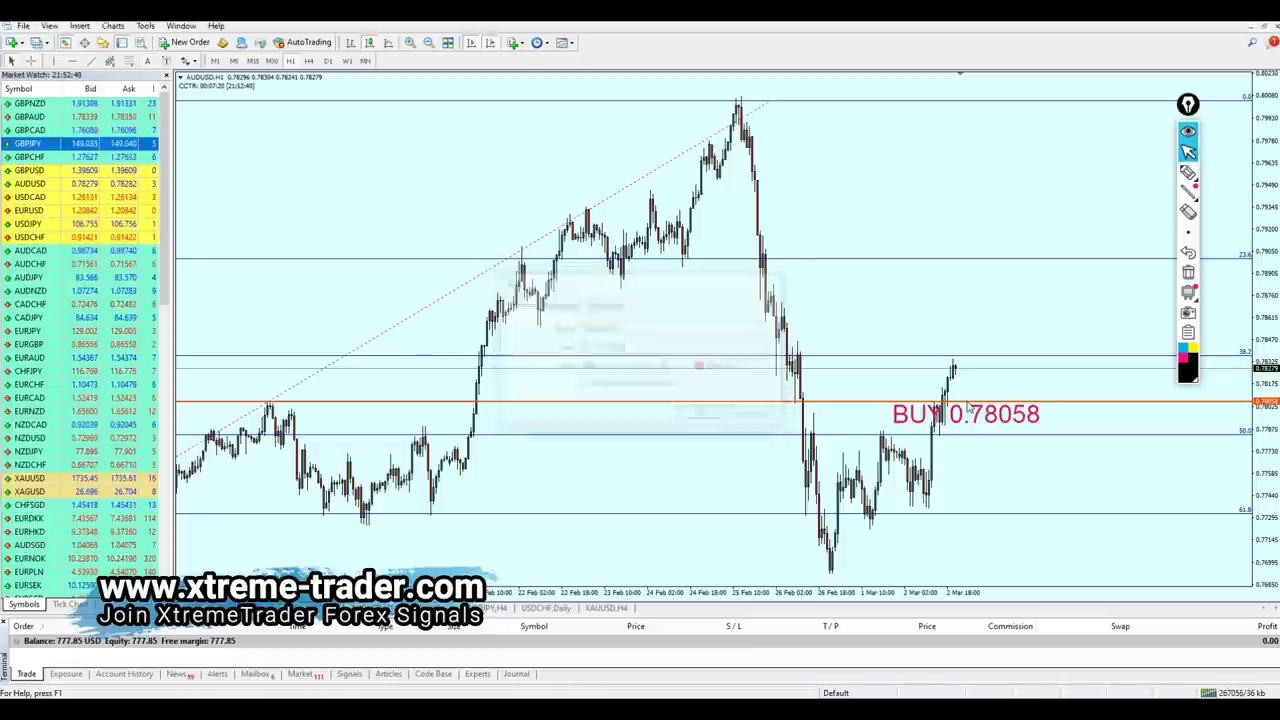
left_click_drag(967, 410, 1053, 409)
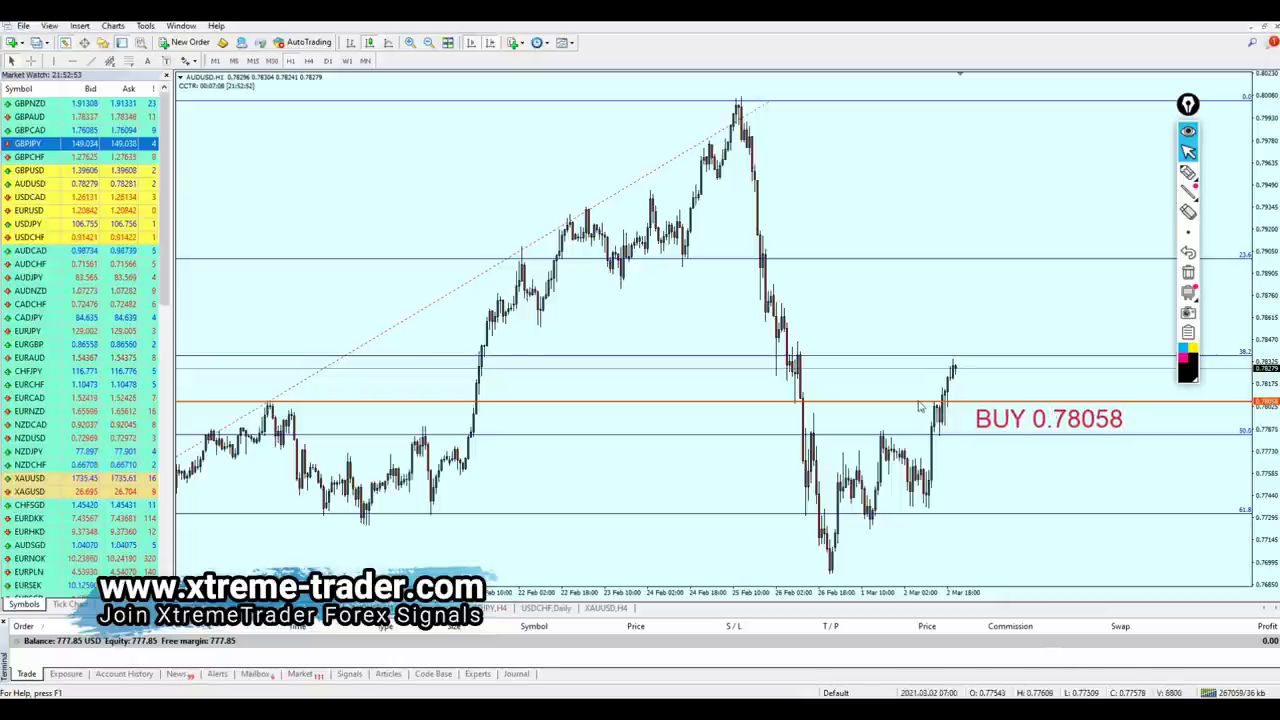
- Measure downward from the 0.78058 entry line and place a second horizontal line between the 50.0 and 61.8 Fibonacci levels
left_click_drag(919, 403, 968, 462)
middle_click(960, 402)
left_click_drag(960, 402, 988, 482)
middle_click(960, 402)
left_click_drag(960, 402, 966, 480)
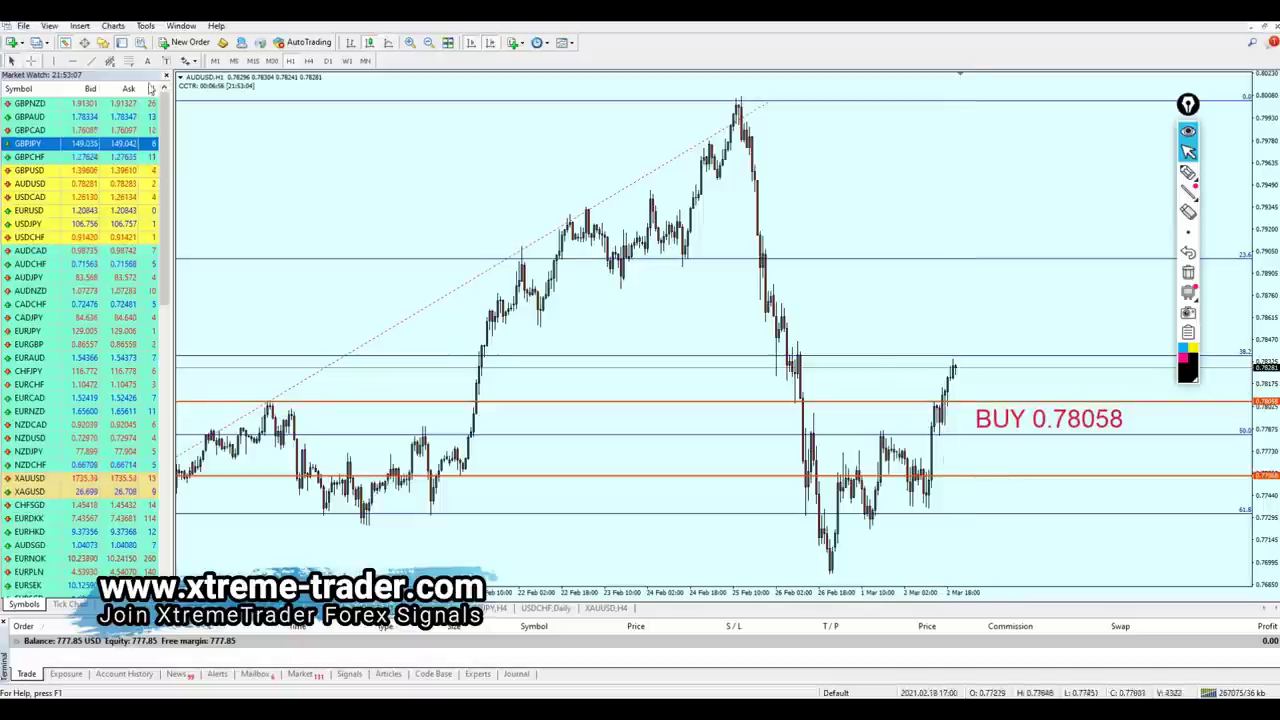
- Draw a rectangle between the entry line and the lower horizontal line, extending from the last swing low past the BUY label
left_click(82, 27)
mouse_move(100, 120)
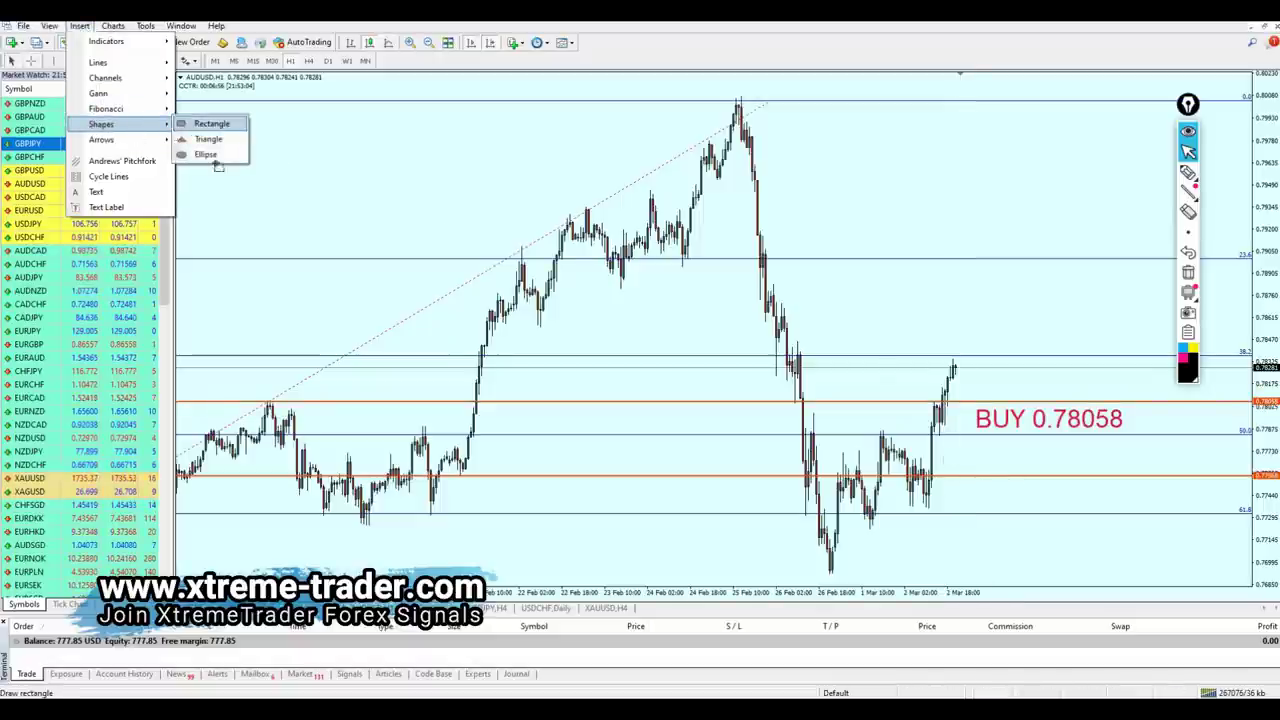
left_click(205, 120)
mouse_move(835, 402)
left_mouse_down()
mouse_move(943, 434)
mouse_move(1222, 474)
left_mouse_up()
- Place a horizontal line at 0.78990 along the 23.6 Fibonacci level, and measure its distance from the entry line
left_click_drag(797, 412, 859, 265)
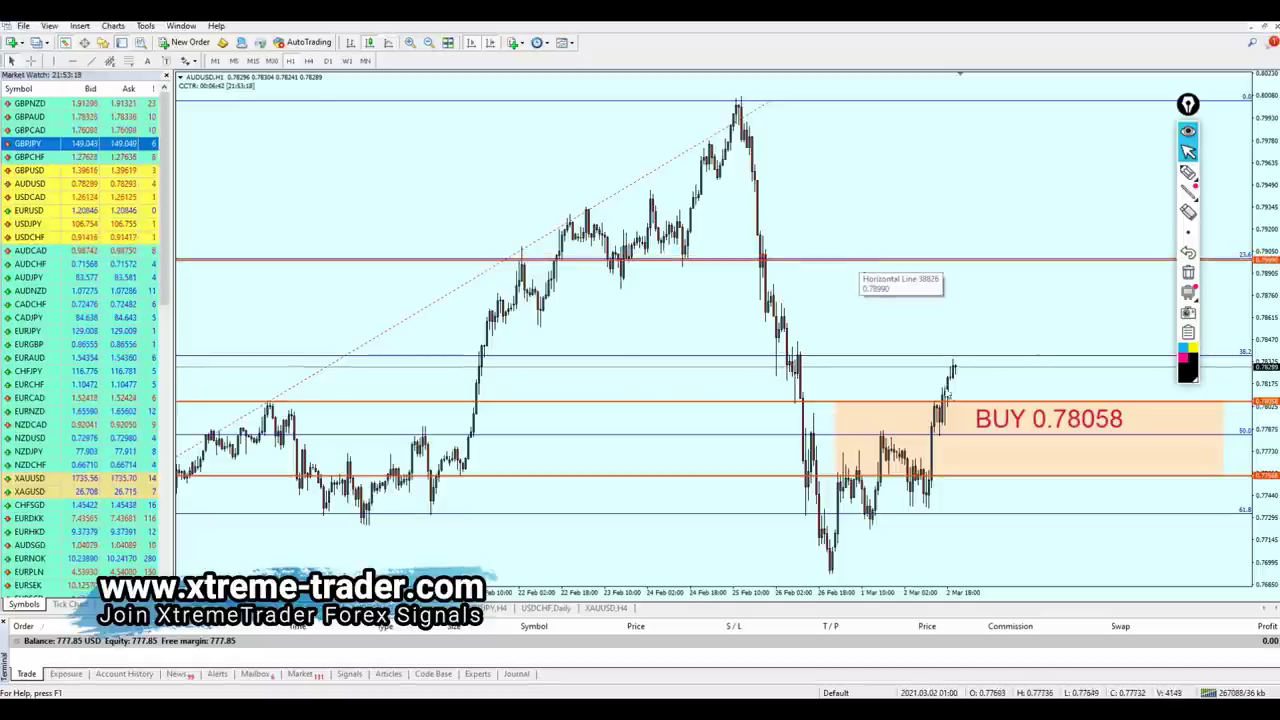
middle_click(949, 396)
left_click_drag(955, 400, 986, 265)
- Add the text label "TP 0.78990" and position it just below the target line, above the latest candles
left_click(160, 61)
left_click(907, 266)
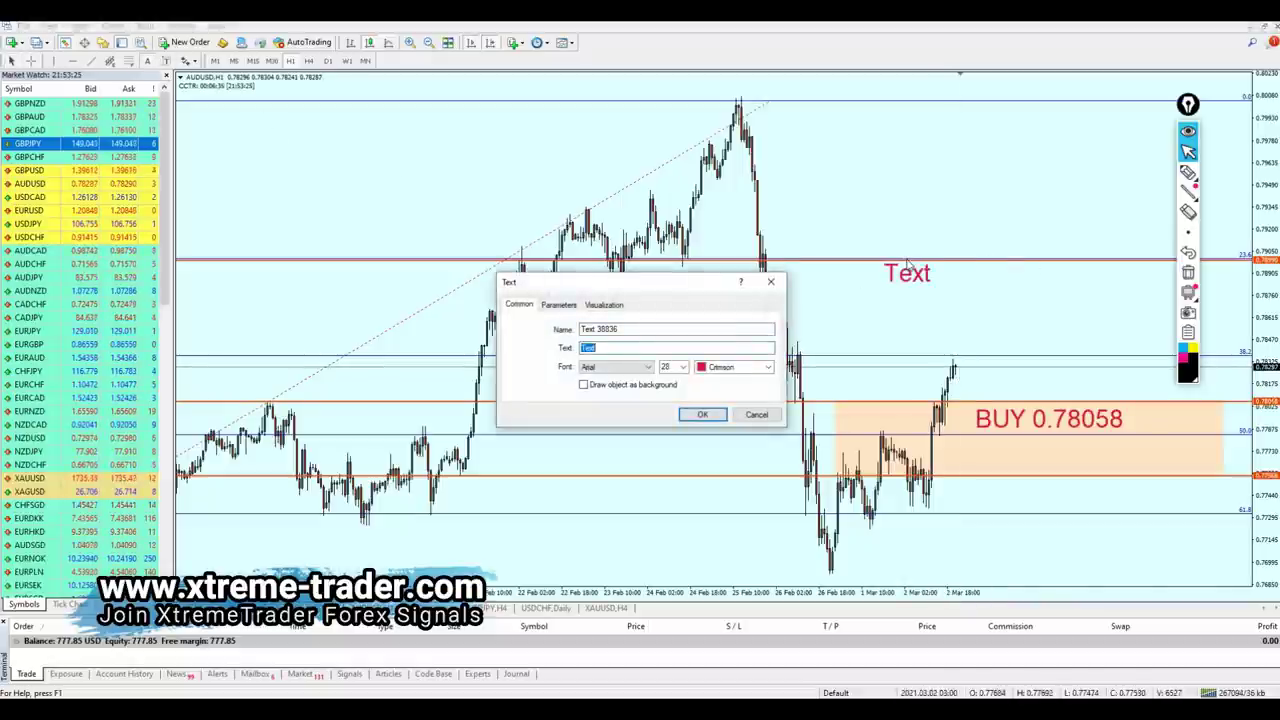
type("TP 0.78990")
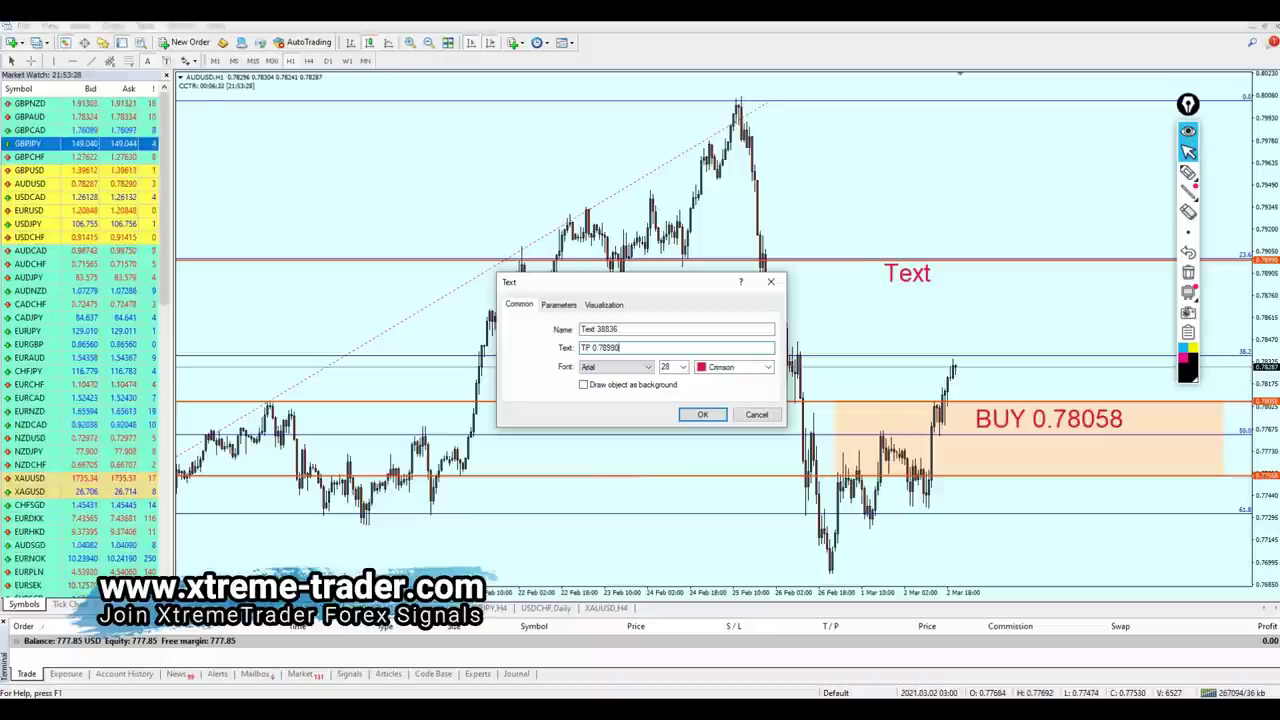
key("Return")
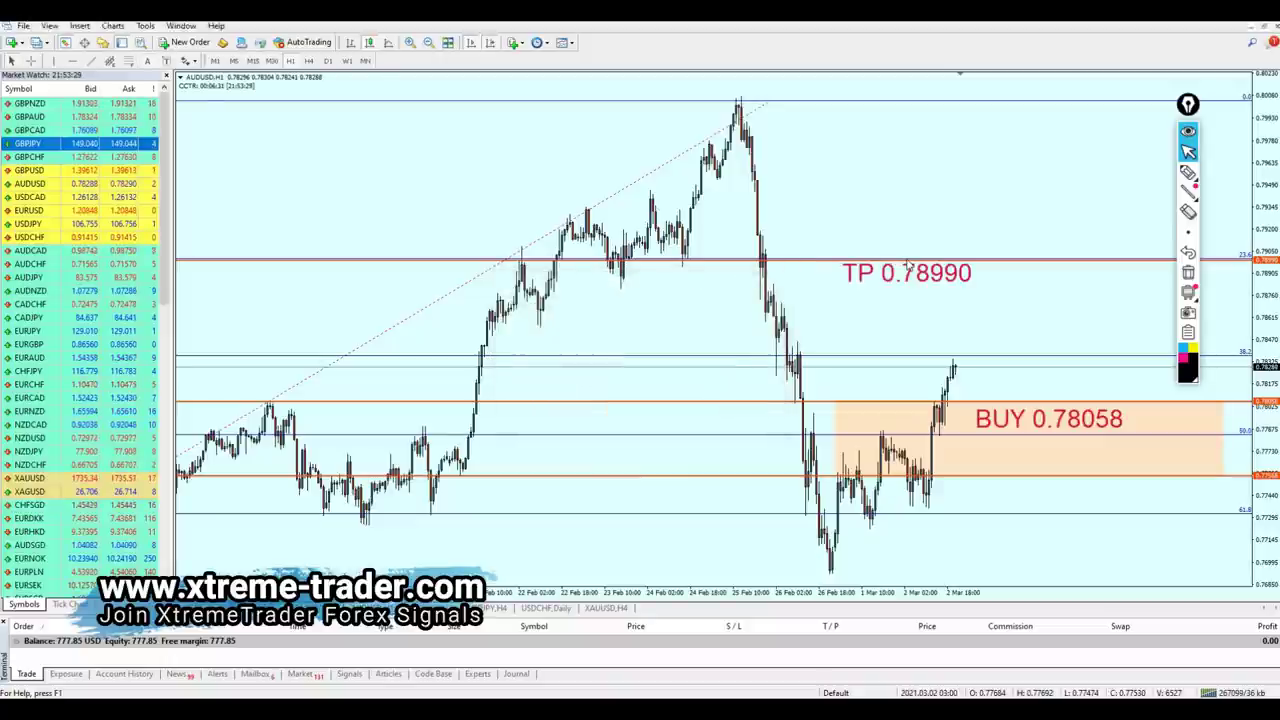
left_click_drag(915, 284, 988, 283)
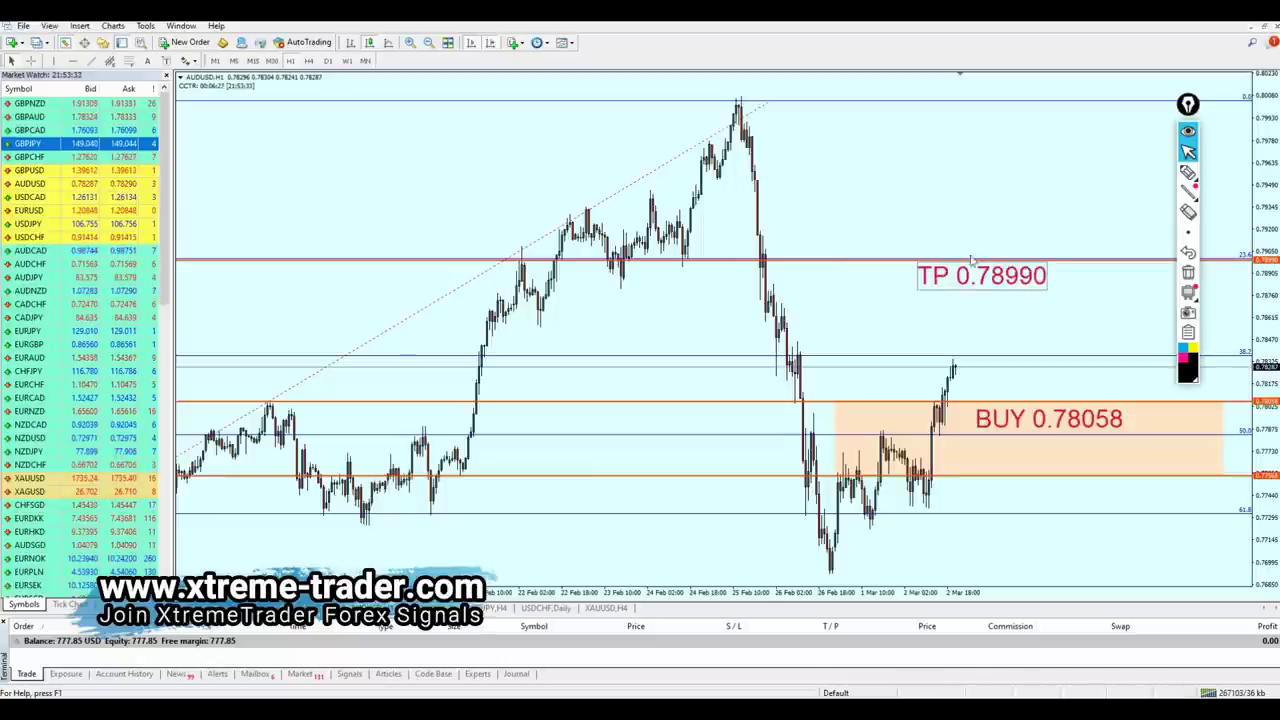
left_click_drag(974, 291, 996, 270)
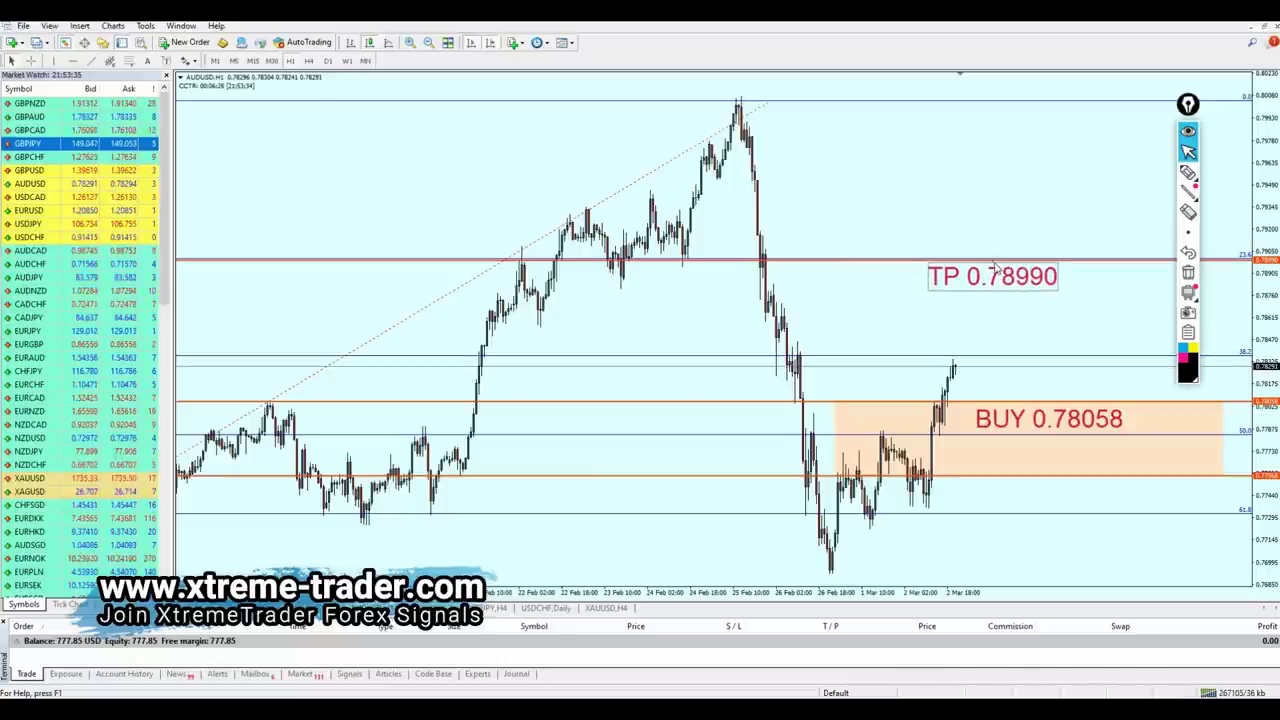
left_click(1100, 527)
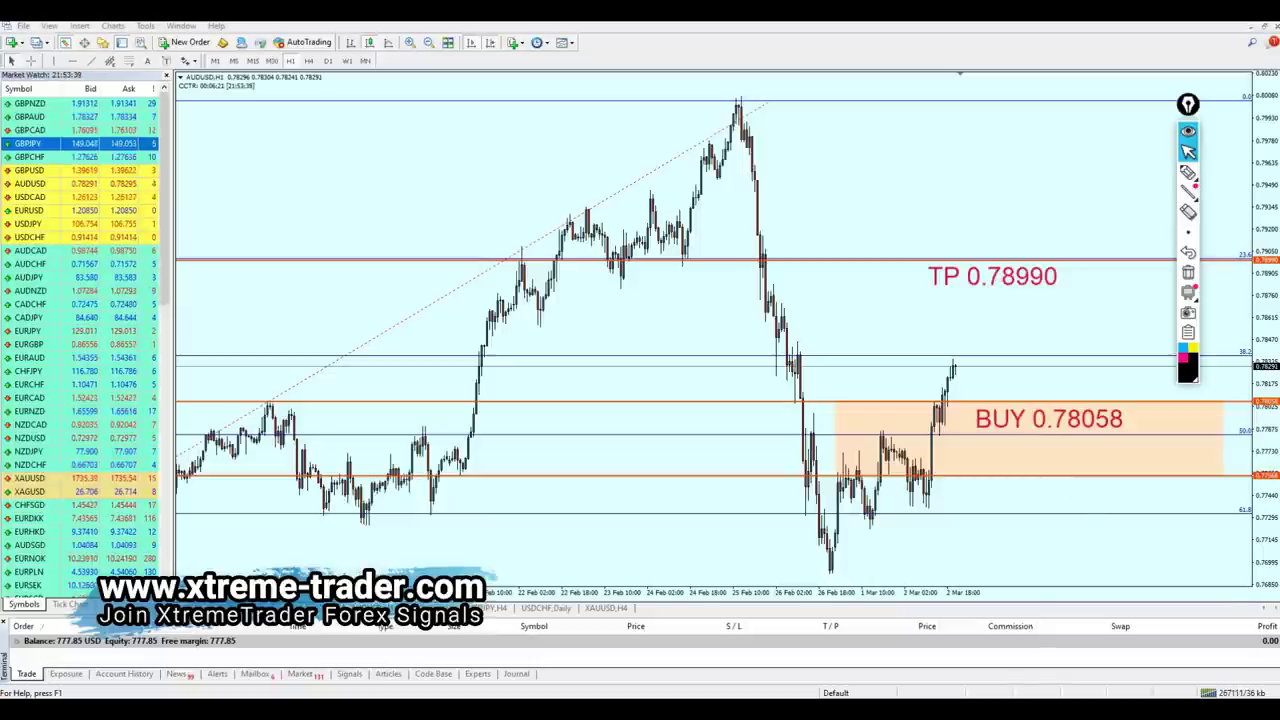
- Check the current date in the system calendar, and remove the Fibonacci retracement from the AUDUSD chart
left_click(1245, 708)
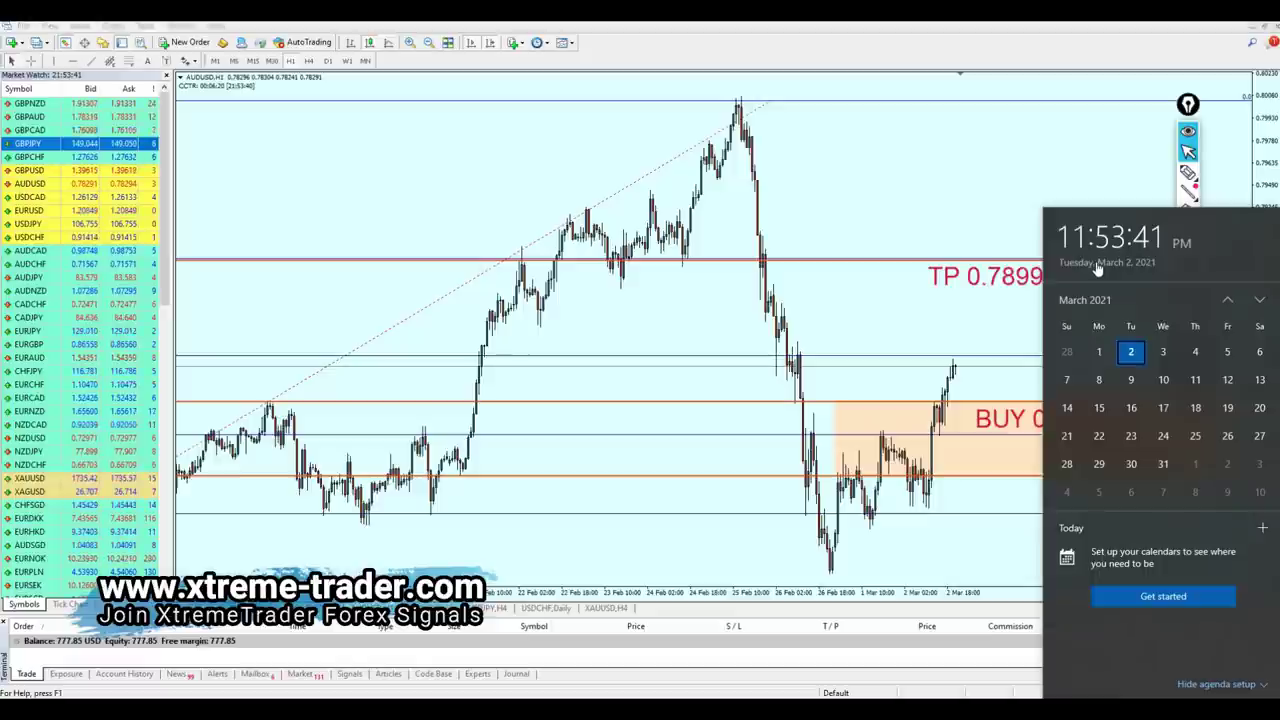
left_click(938, 211)
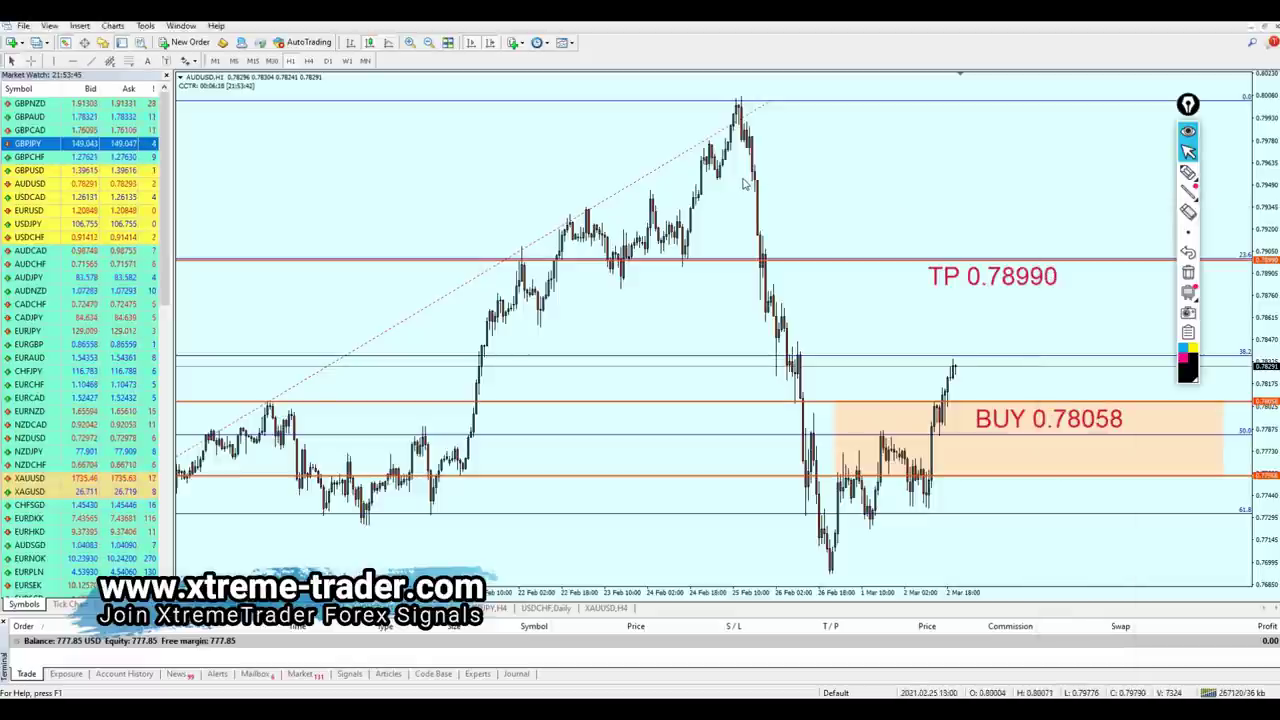
scroll(783, 224, "up", 1)
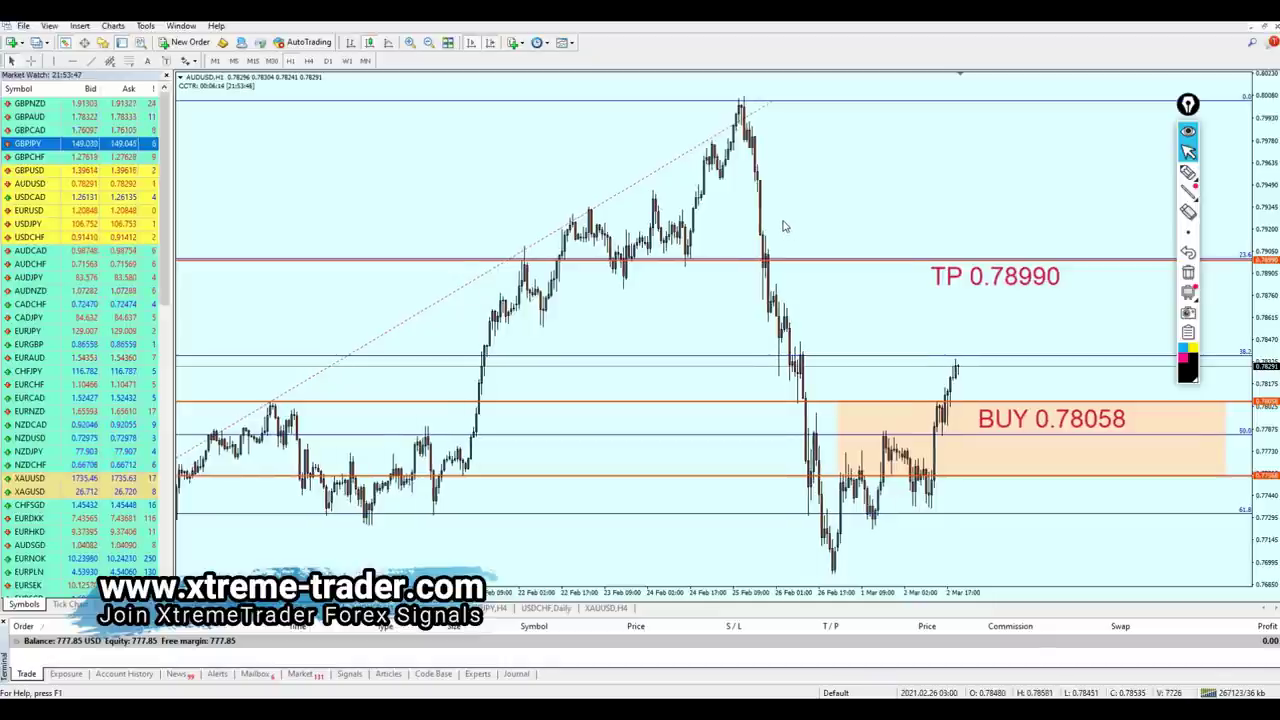
scroll(664, 181, "down", 1)
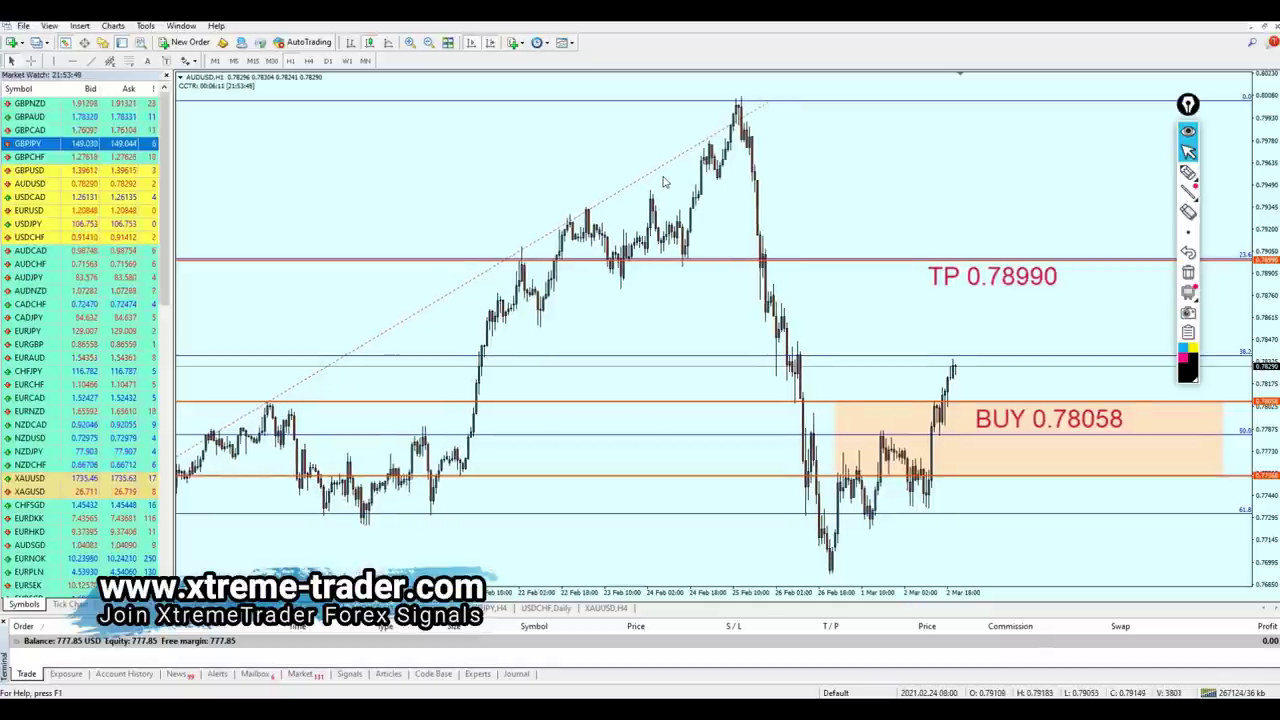
key("BackSpace")
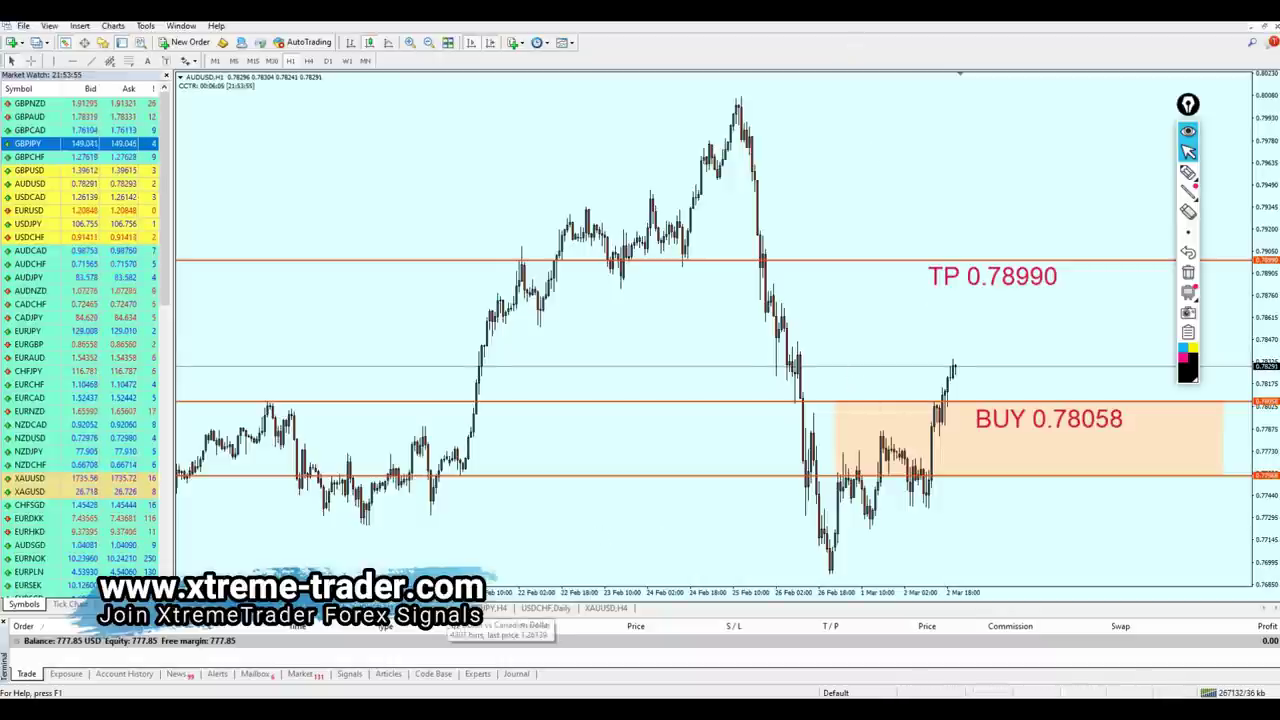
- Switch to the USDCAD H4 chart and delete its old TP and BUY labels, horizontal lines and shaded rectangle
left_click(450, 608)
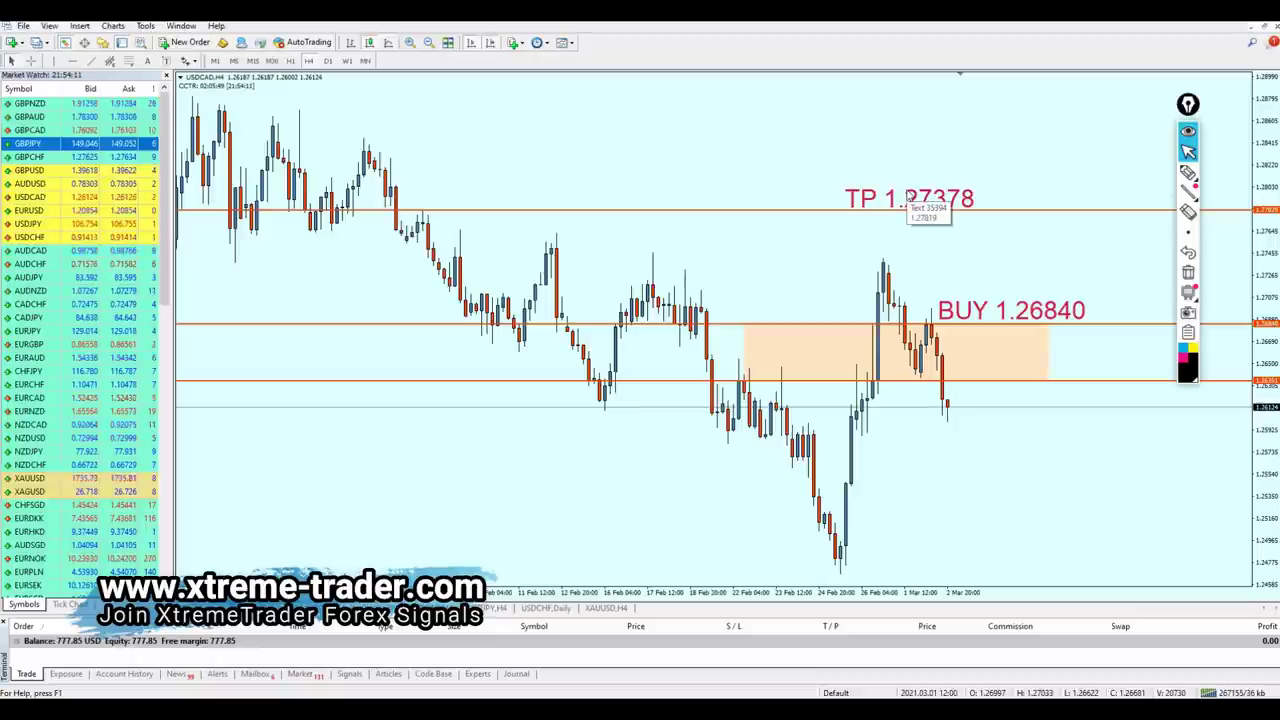
key("BackSpace")
key("BackSpace")
key("BackSpace")
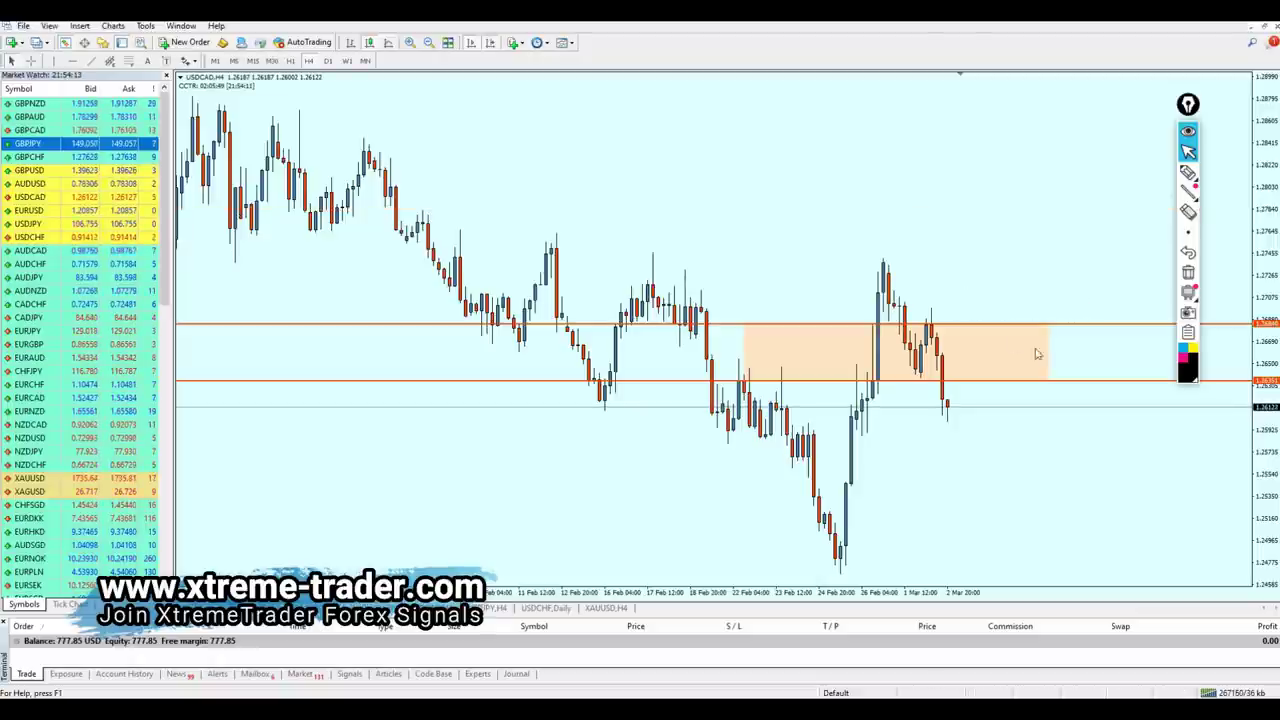
left_click(1058, 325)
key("Delete")
left_click(1053, 381)
key("Delete")
left_click(1040, 363)
key("Delete")
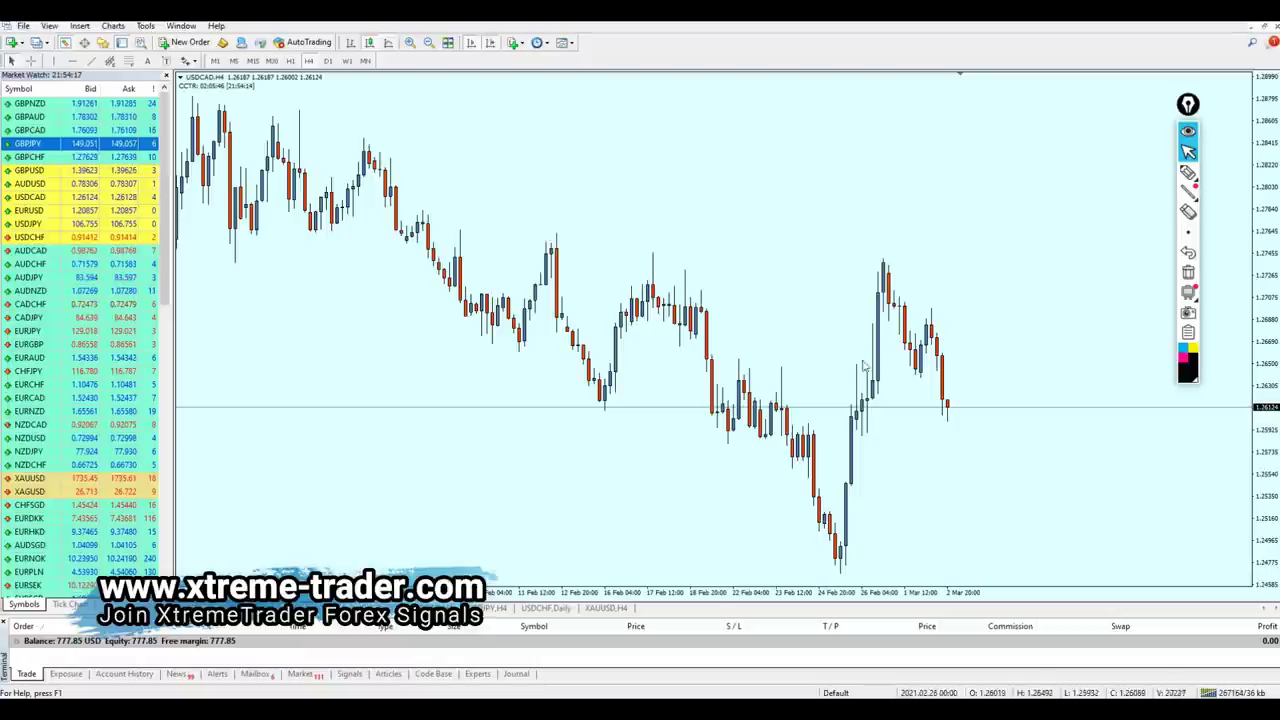
- Place a horizontal line at 1.26424 along the recent swing low on the USDCAD chart
key("plus")
key("minus")
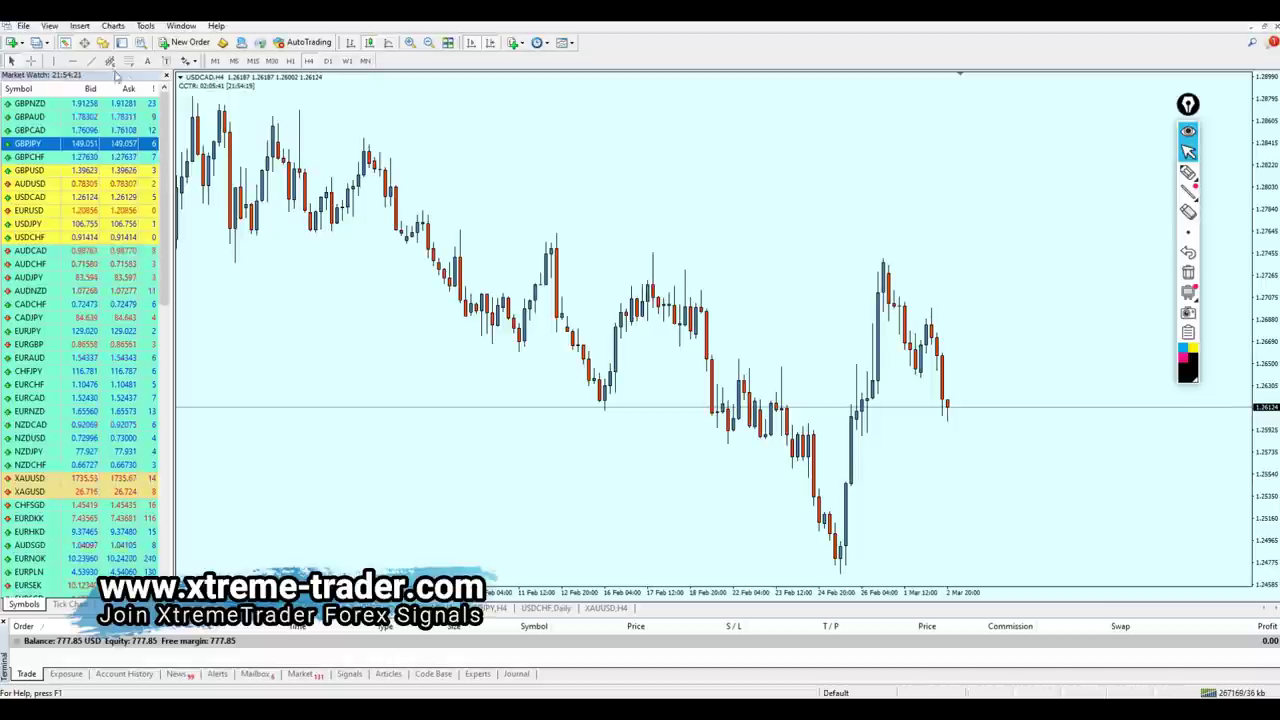
left_click(922, 372)
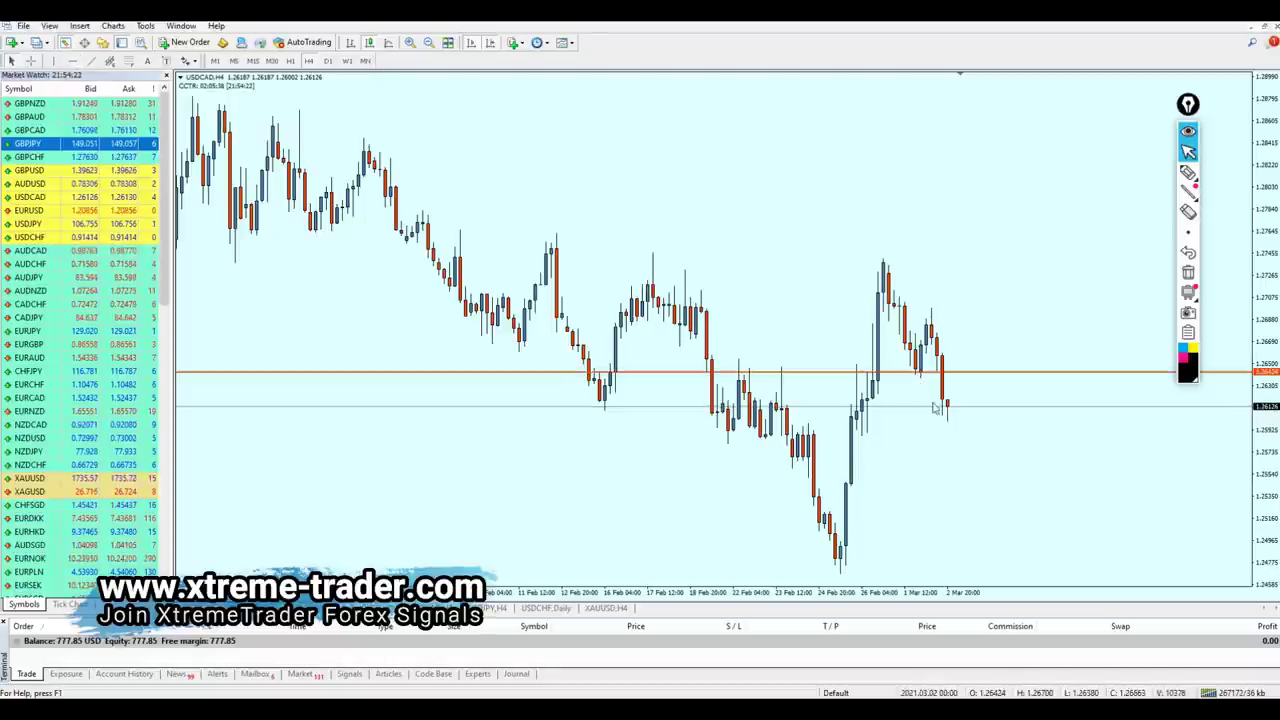
- Circle the earlier candle wicks and the recent swing low touching the horizontal line by freehand, and clear the marks
left_click(1188, 173)
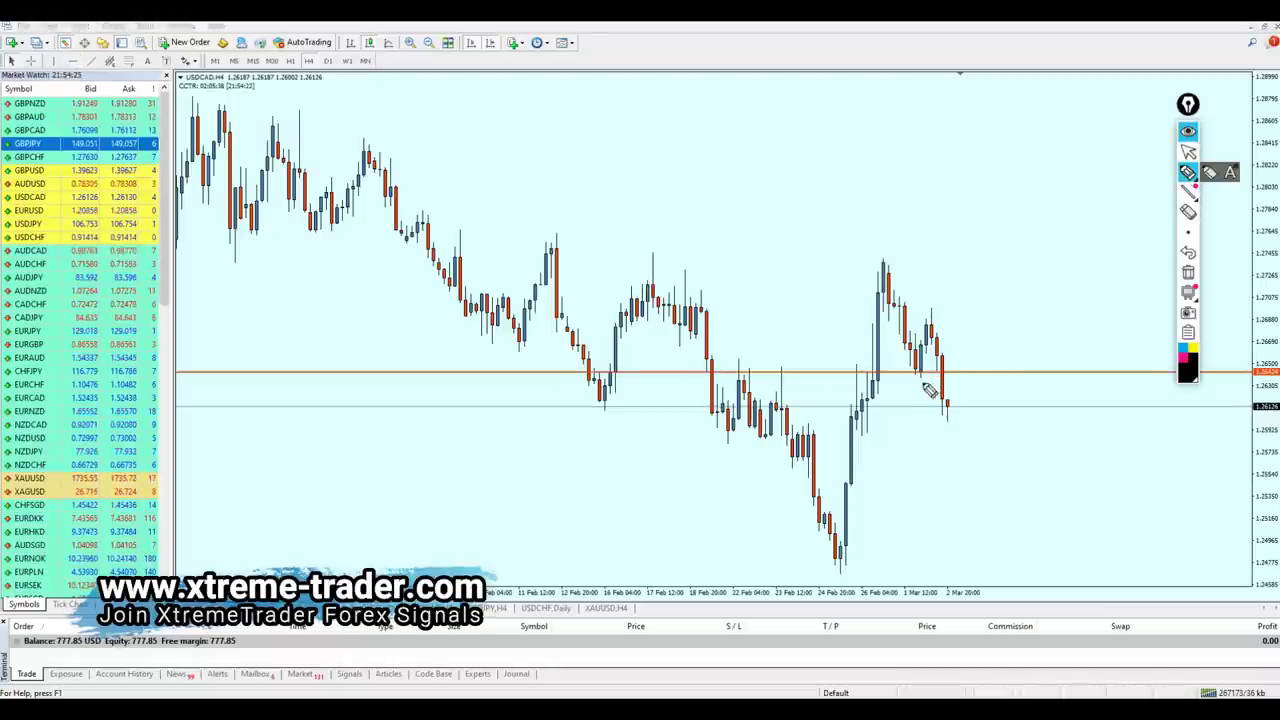
left_click_drag(940, 385, 918, 392)
mouse_move(740, 398)
left_mouse_down()
mouse_move(742, 362)
mouse_move(733, 386)
mouse_move(784, 393)
left_mouse_up()
left_click_drag(862, 362, 865, 392)
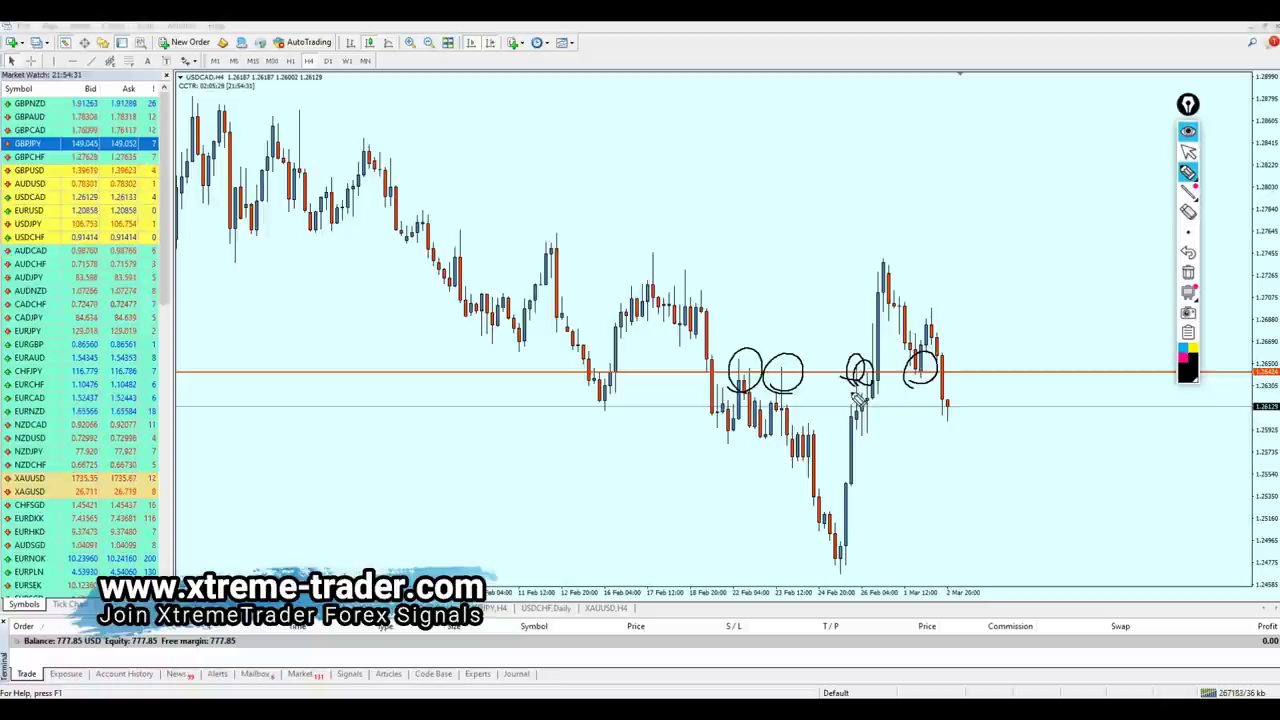
left_click(1189, 272)
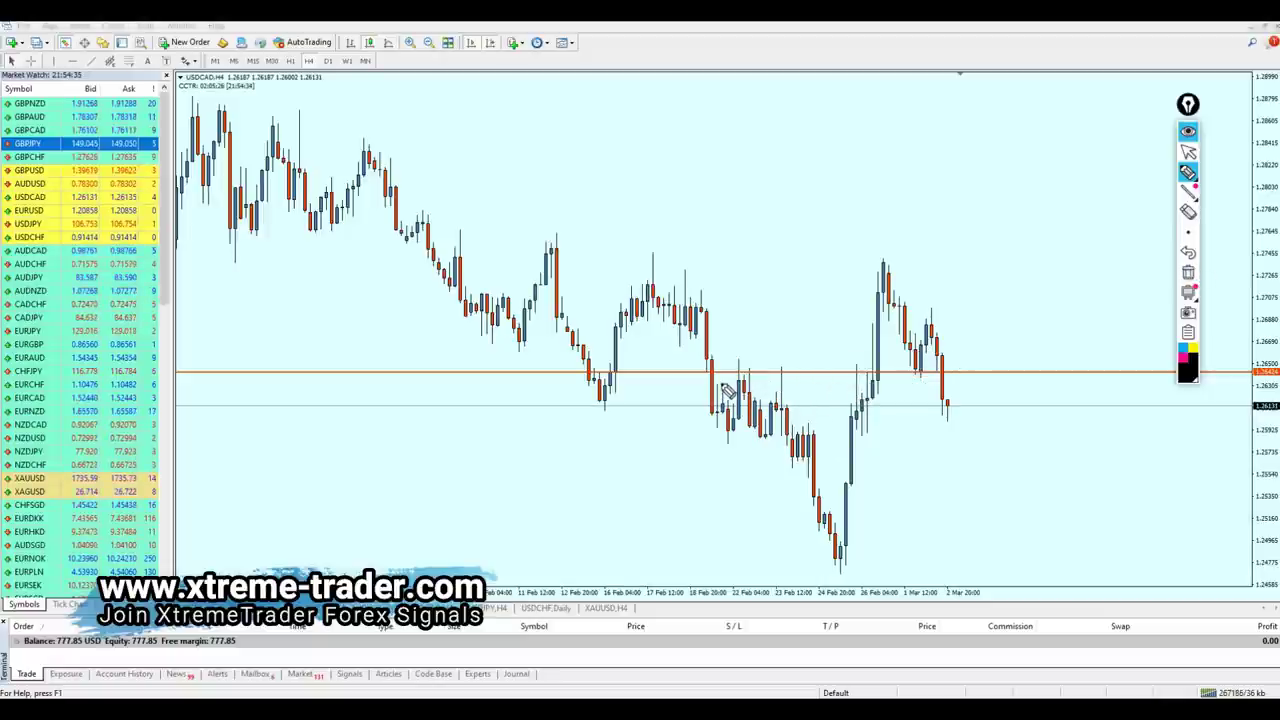
- Outline the earlier resistance area, mark the breakout and the two sell points "S1" and "S2" freehand, and clear the annotations
mouse_move(720, 383)
left_mouse_down()
mouse_move(870, 370)
mouse_move(765, 356)
mouse_move(735, 390)
left_mouse_up()
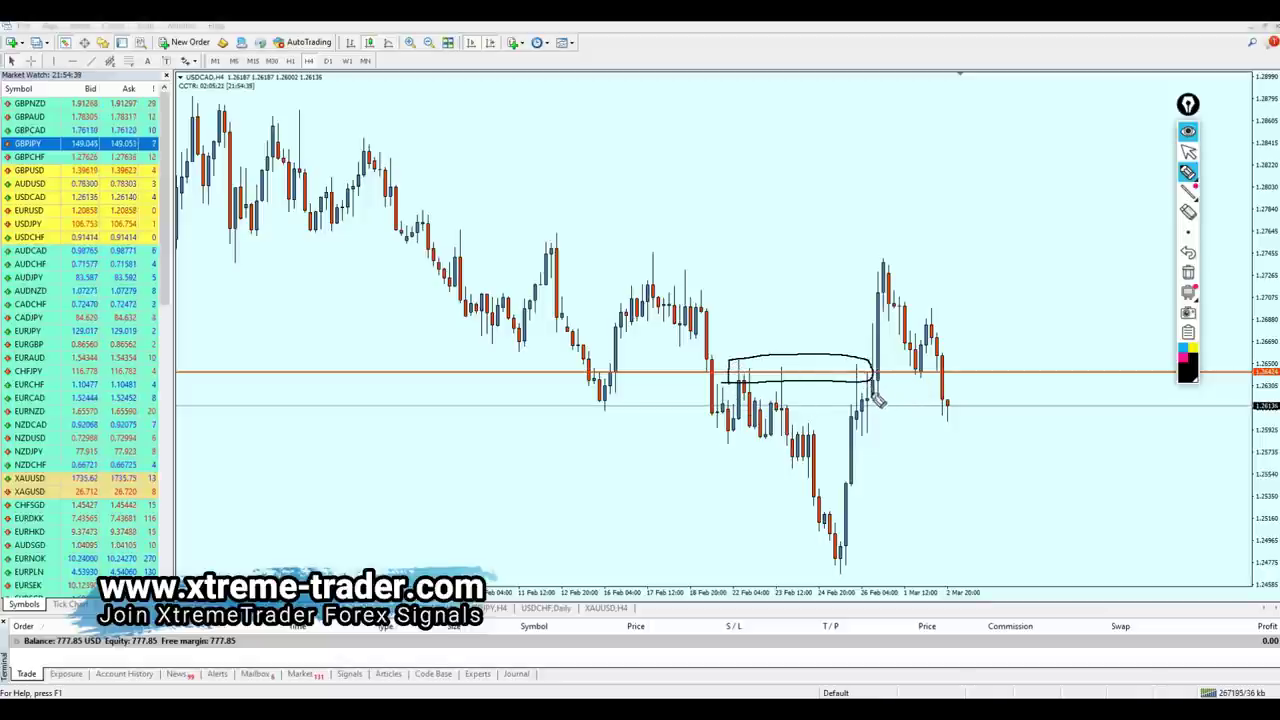
left_click_drag(903, 462, 890, 414)
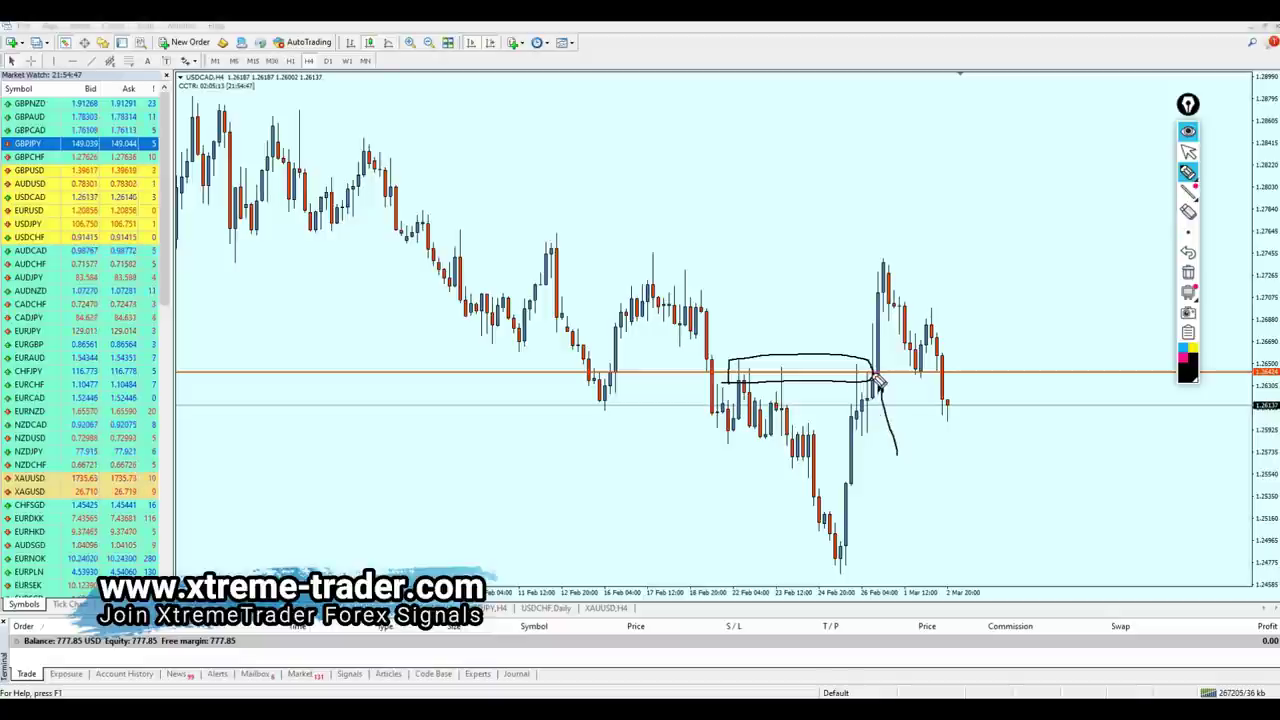
mouse_move(918, 385)
left_mouse_down()
mouse_move(926, 362)
mouse_move(937, 523)
mouse_move(985, 533)
left_mouse_up()
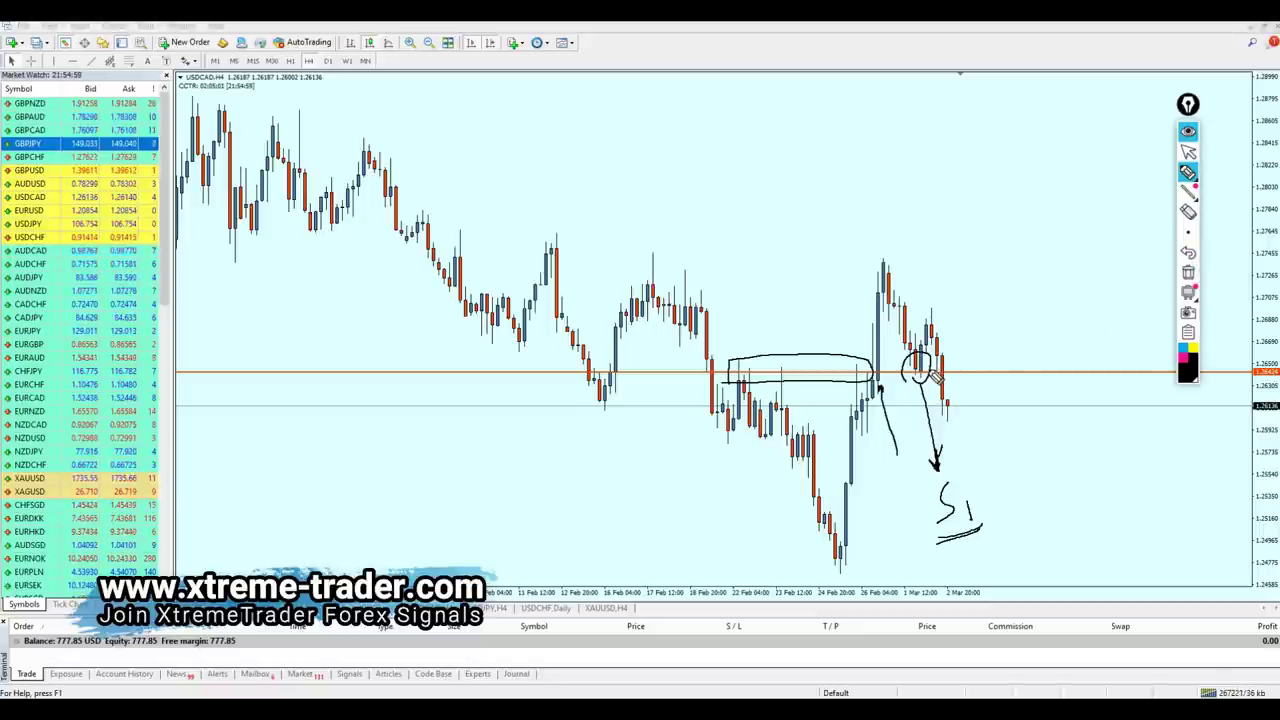
mouse_move(983, 357)
left_mouse_down()
mouse_move(1000, 400)
mouse_move(1042, 418)
left_mouse_up()
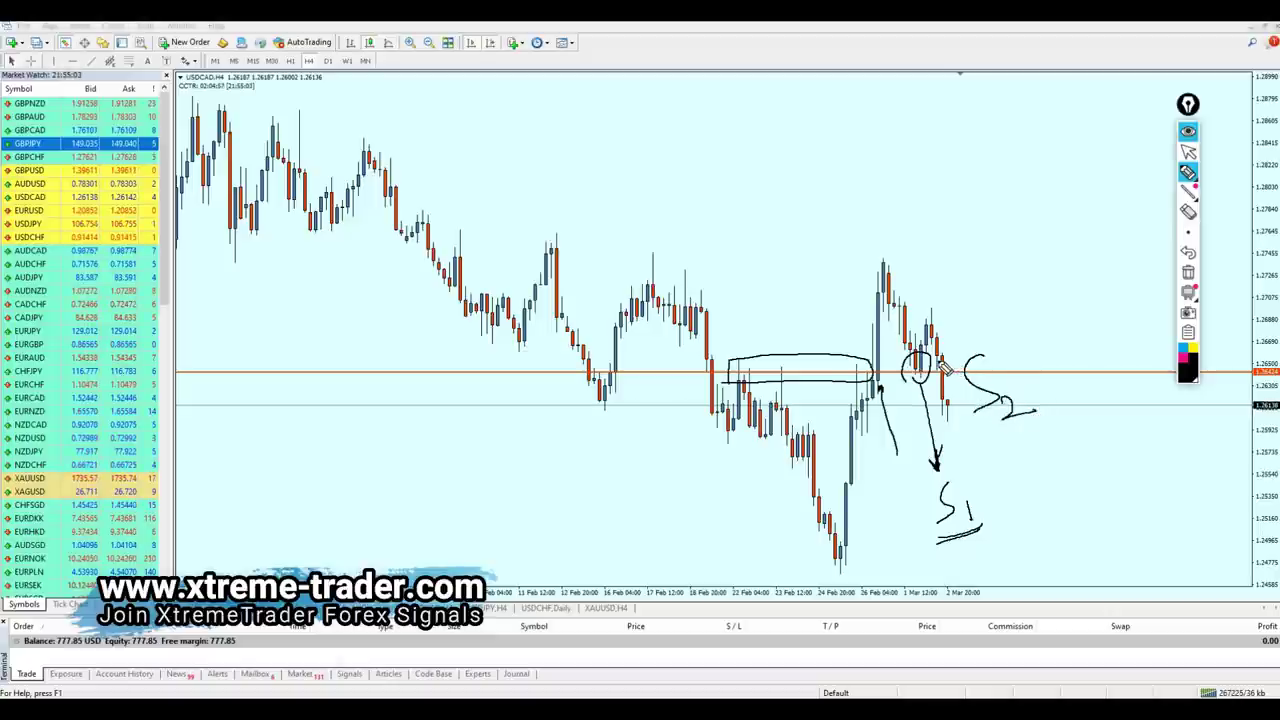
left_click_drag(969, 295, 956, 366)
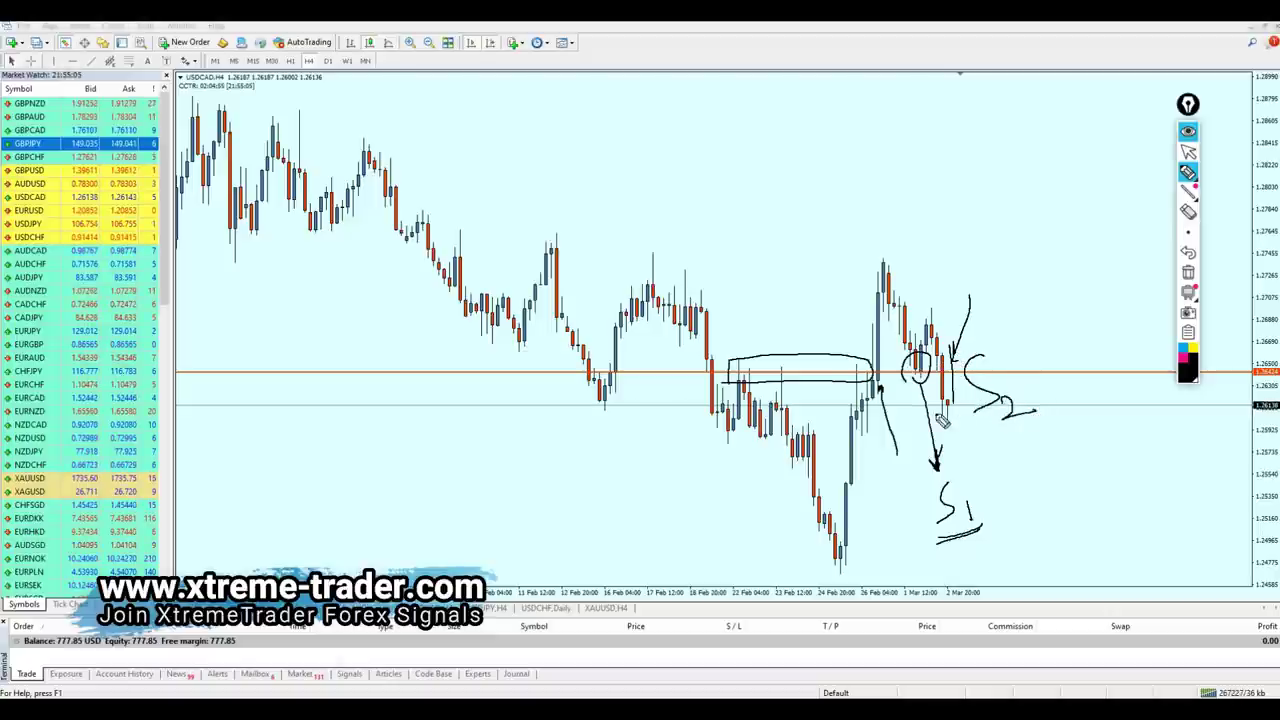
left_click(1188, 272)
left_click(1188, 151)
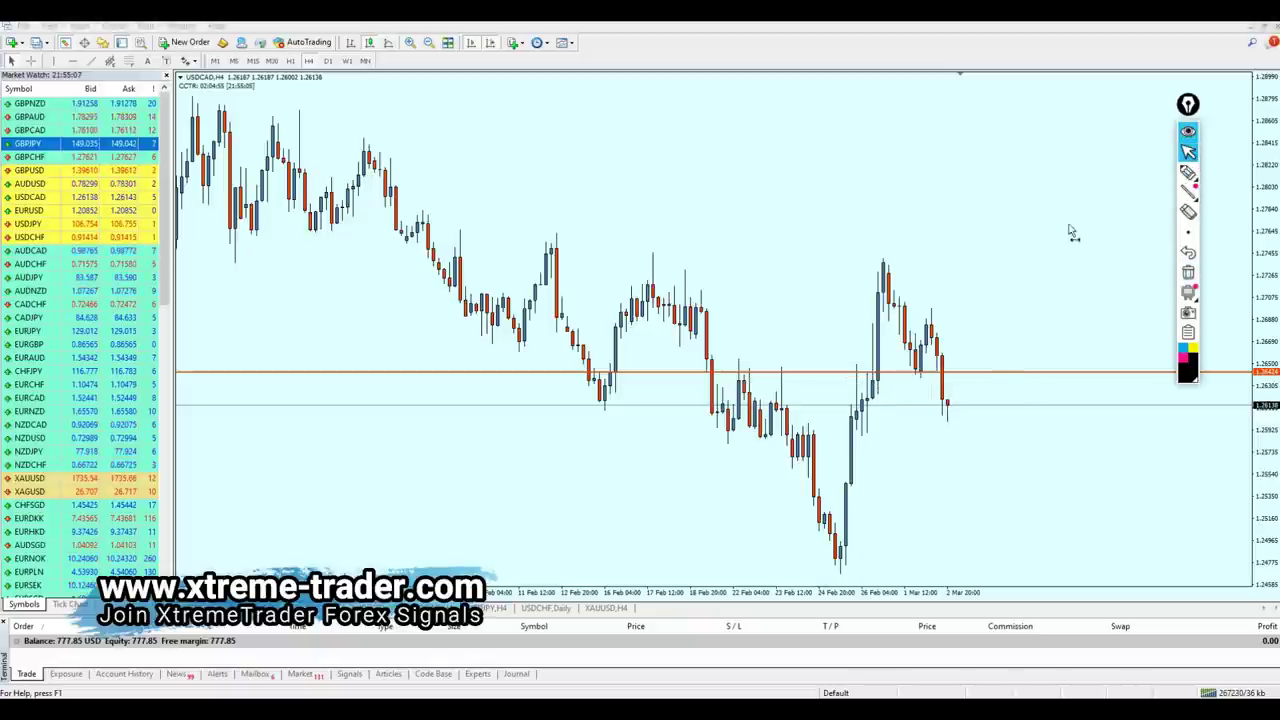
- Sketch the breakout candle, the resistance zone and the expected retest and drop with freehand outlines and arrows, and clear them
key("plus")
key("plus")
key("minus")
left_click(1188, 173)
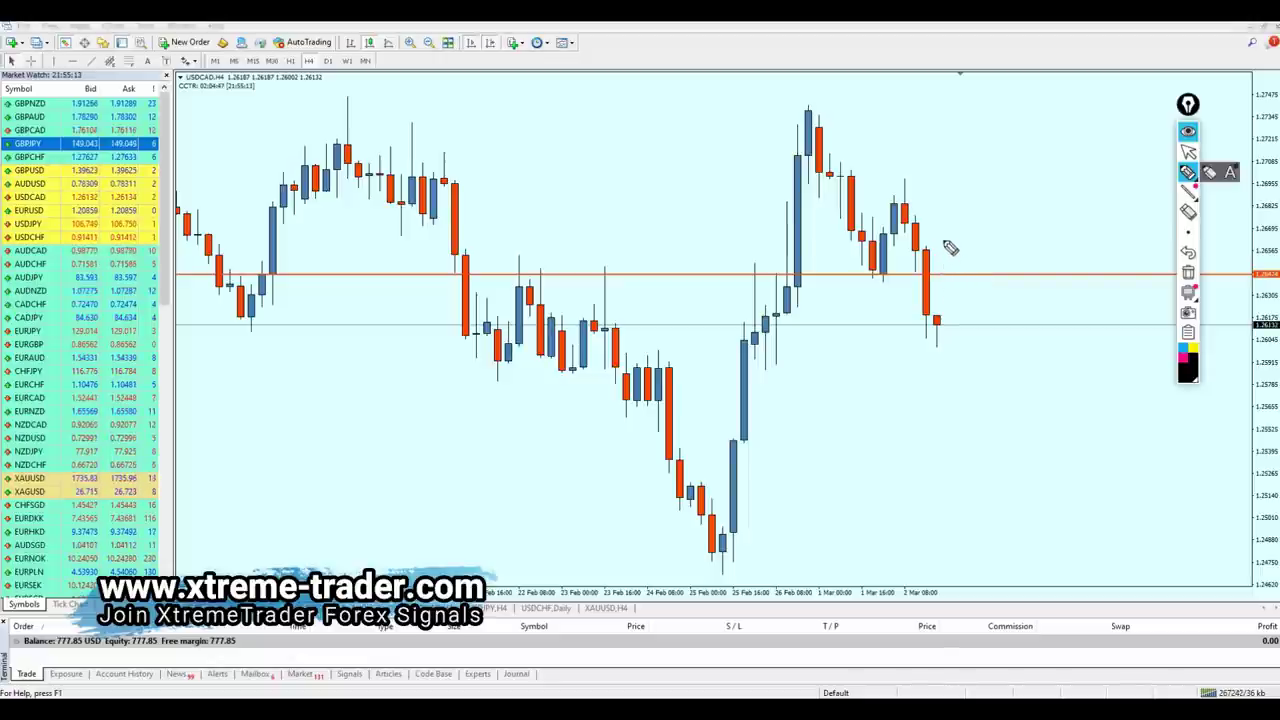
mouse_move(938, 244)
left_mouse_down()
mouse_move(943, 349)
mouse_move(918, 295)
mouse_move(942, 241)
left_mouse_up()
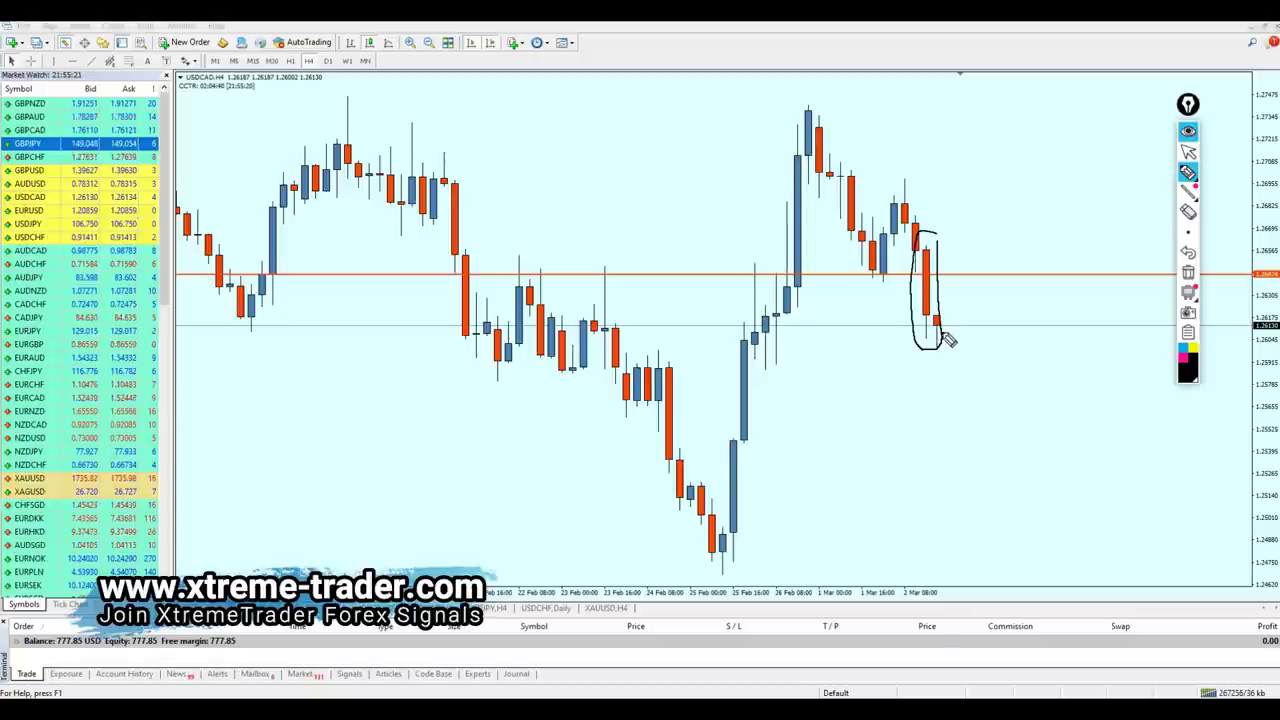
mouse_move(938, 324)
left_mouse_down()
mouse_move(955, 286)
mouse_move(966, 280)
mouse_move(970, 297)
left_mouse_up()
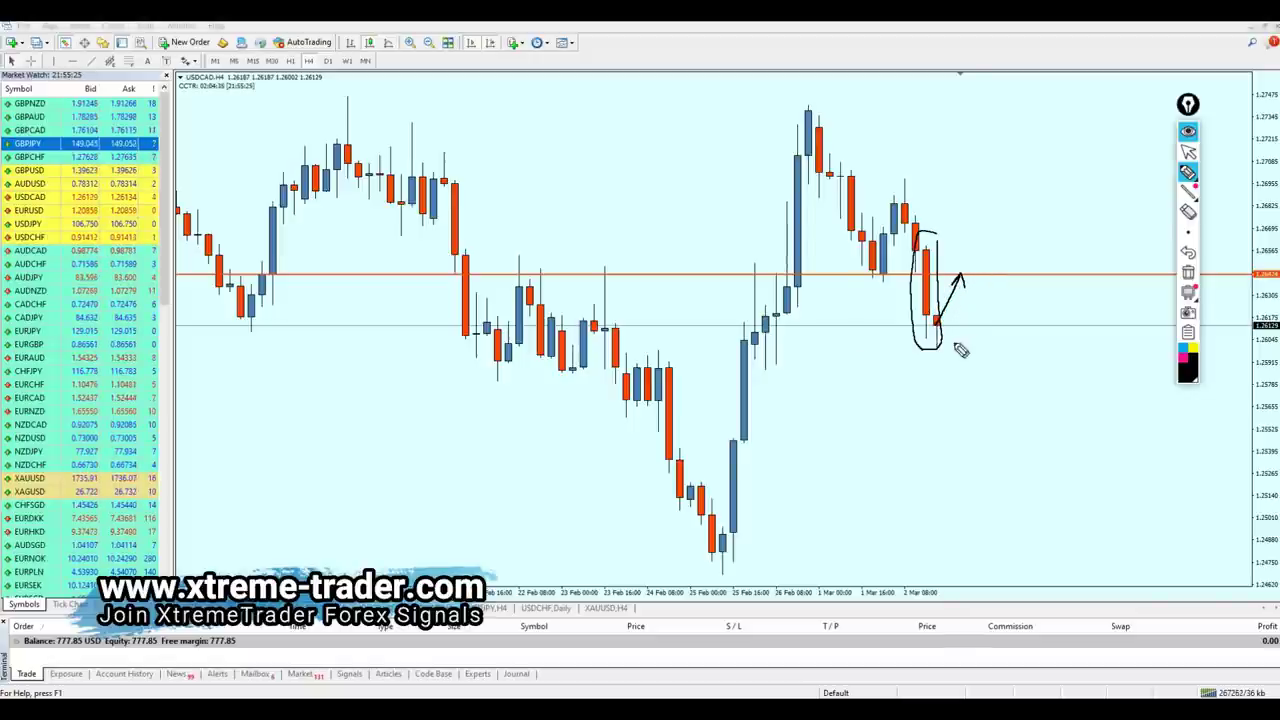
mouse_move(489, 292)
left_mouse_down()
mouse_move(665, 305)
mouse_move(682, 249)
mouse_move(560, 317)
left_mouse_up()
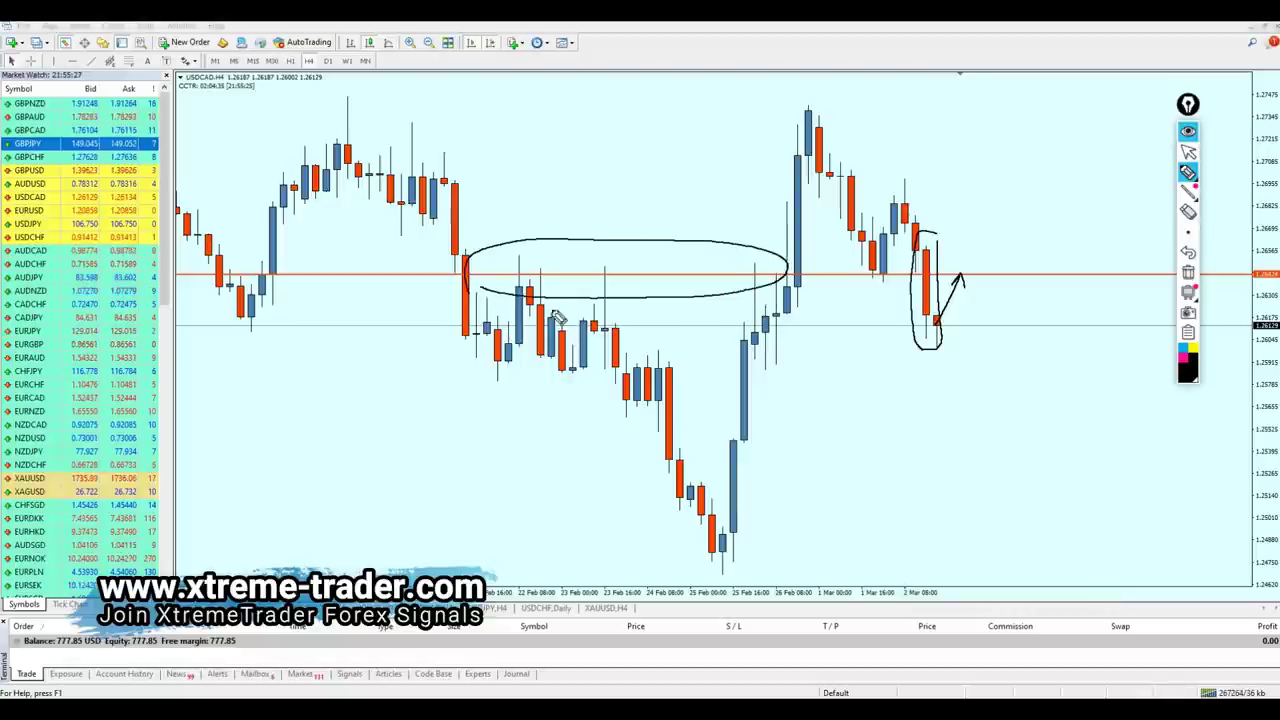
mouse_move(958, 278)
left_mouse_down()
mouse_move(1048, 562)
mouse_move(1026, 548)
left_mouse_up()
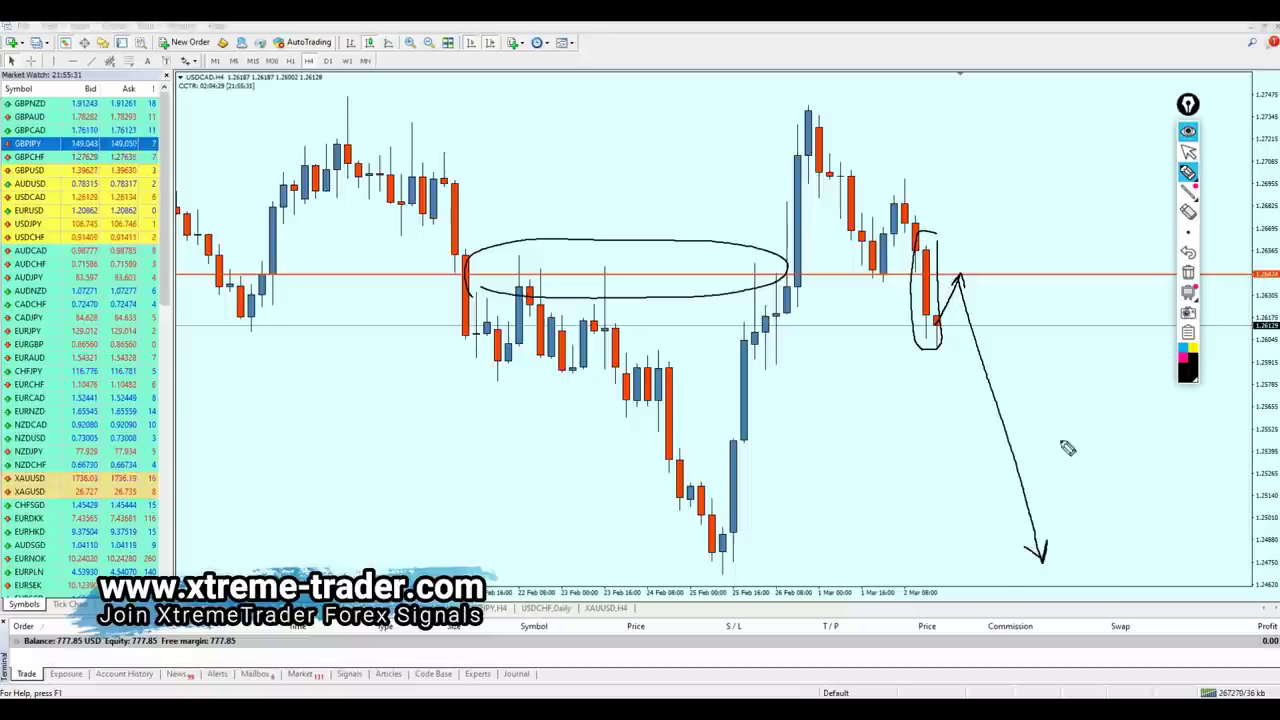
left_click(1188, 272)
- Draw an arrow to the latest breakout candle and circle the long bullish candle, its two ends and the earlier long bearish candle
mouse_move(840, 405)
left_mouse_down()
mouse_move(928, 315)
mouse_move(920, 326)
left_mouse_up()
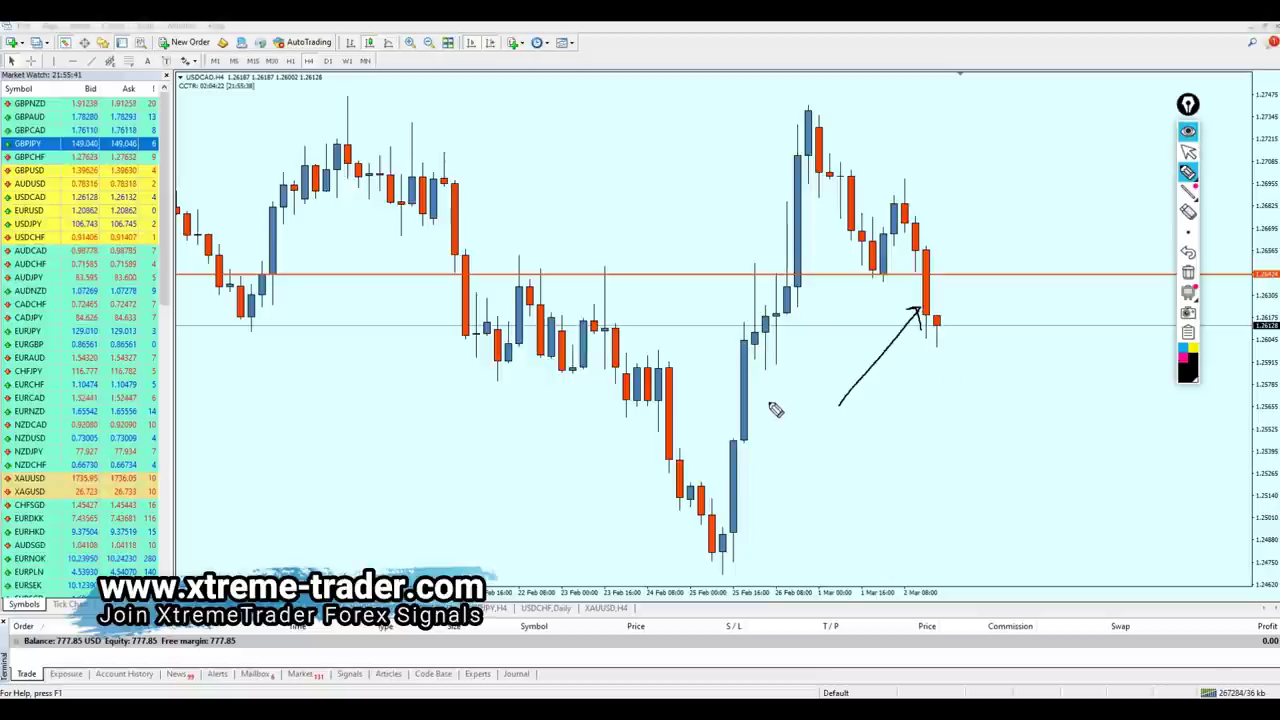
mouse_move(748, 452)
left_mouse_down()
mouse_move(766, 400)
mouse_move(749, 309)
mouse_move(725, 408)
left_mouse_up()
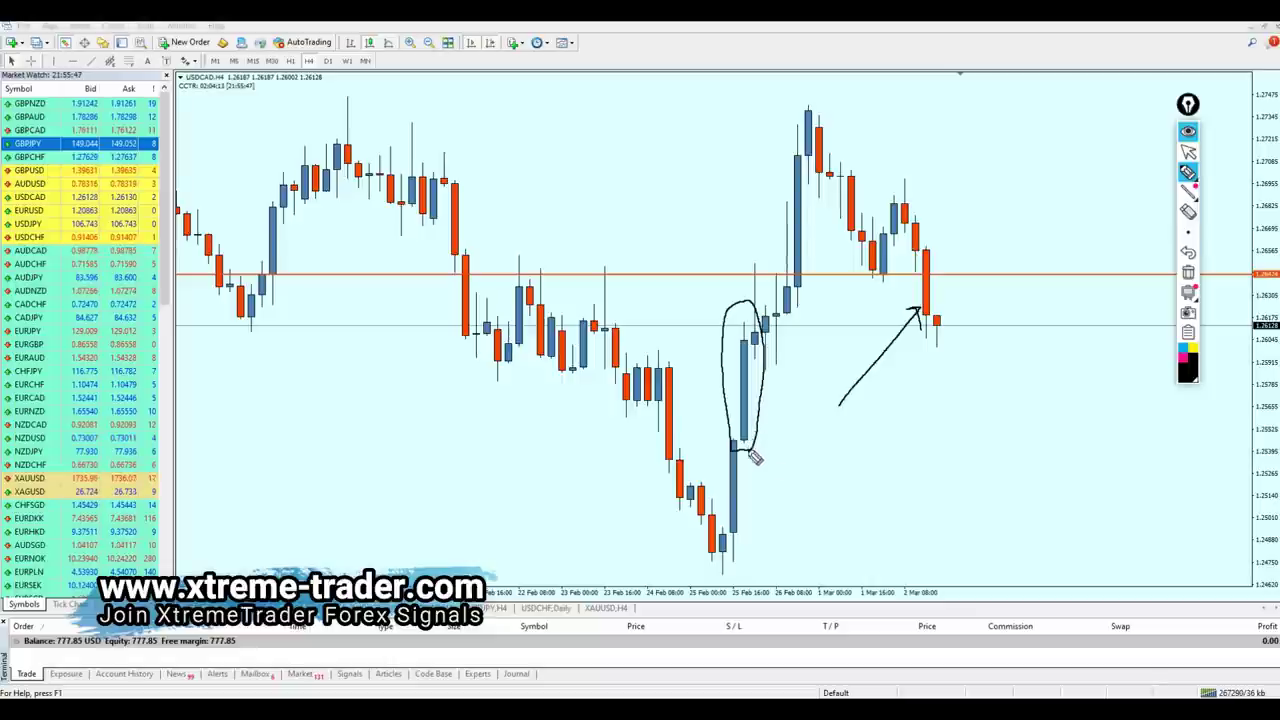
left_click_drag(757, 447, 736, 451)
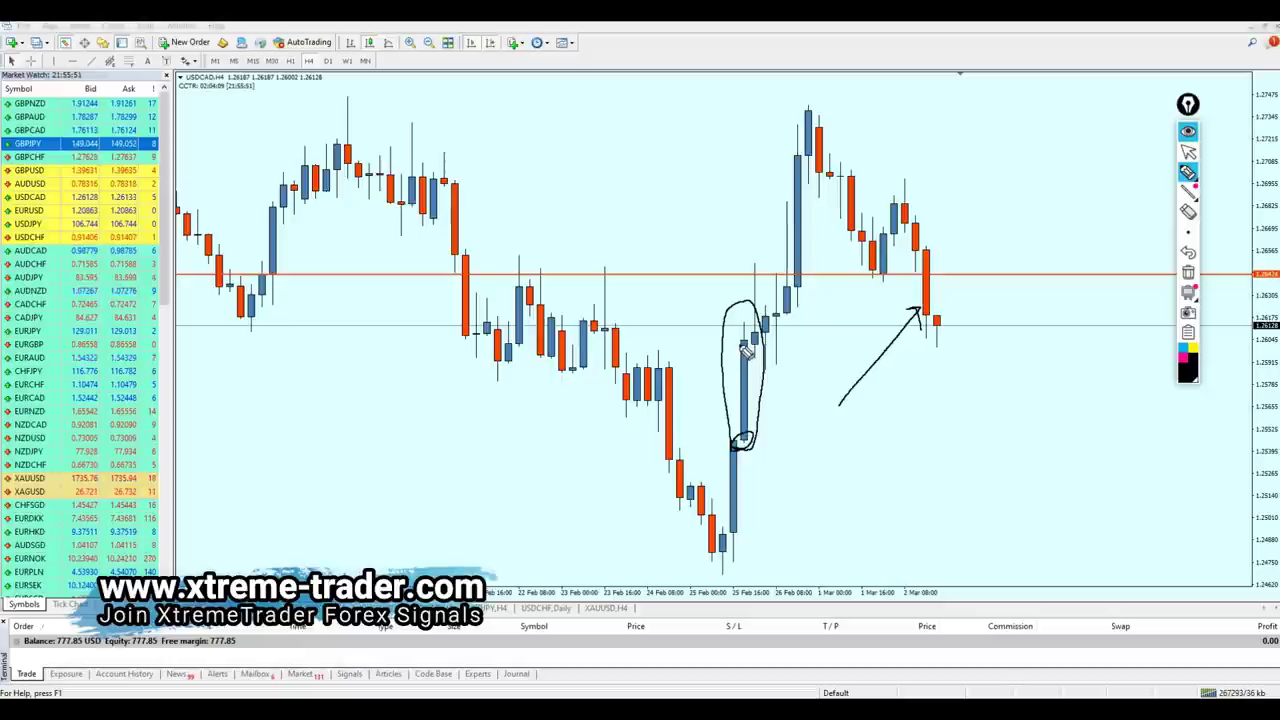
left_click_drag(758, 338, 737, 423)
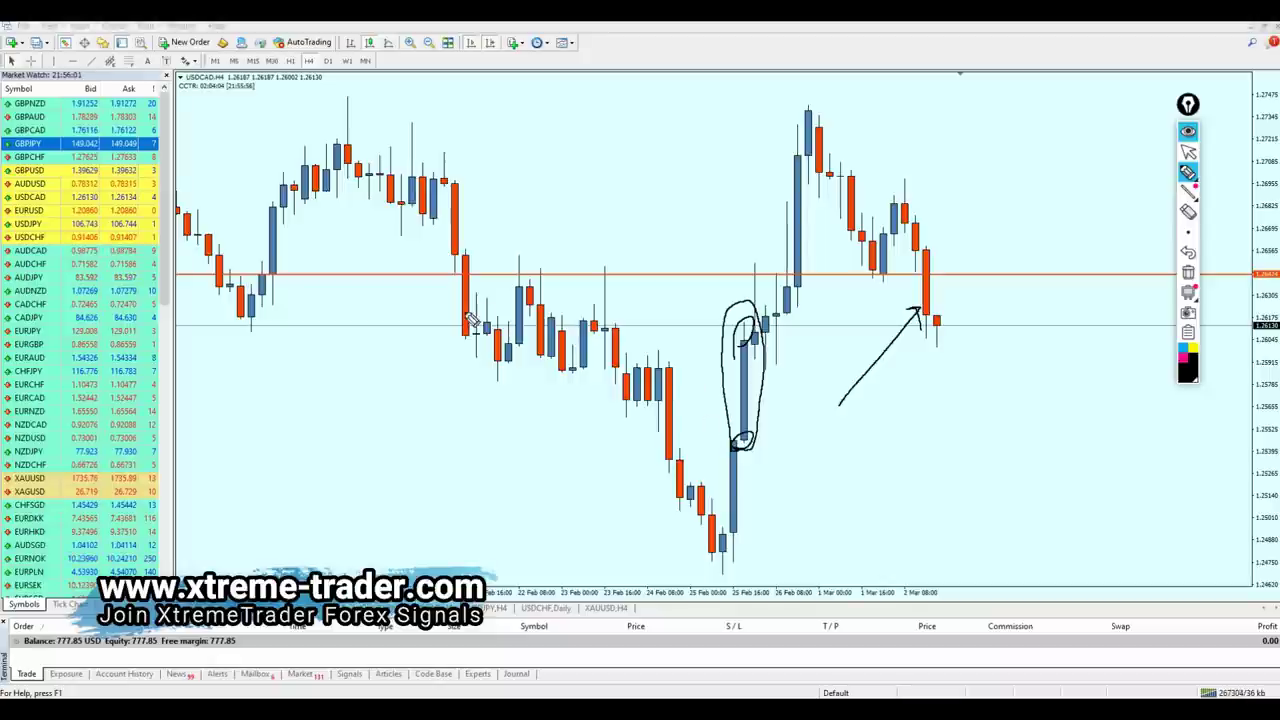
mouse_move(470, 280)
left_mouse_down()
mouse_move(458, 178)
mouse_move(455, 288)
left_mouse_up()
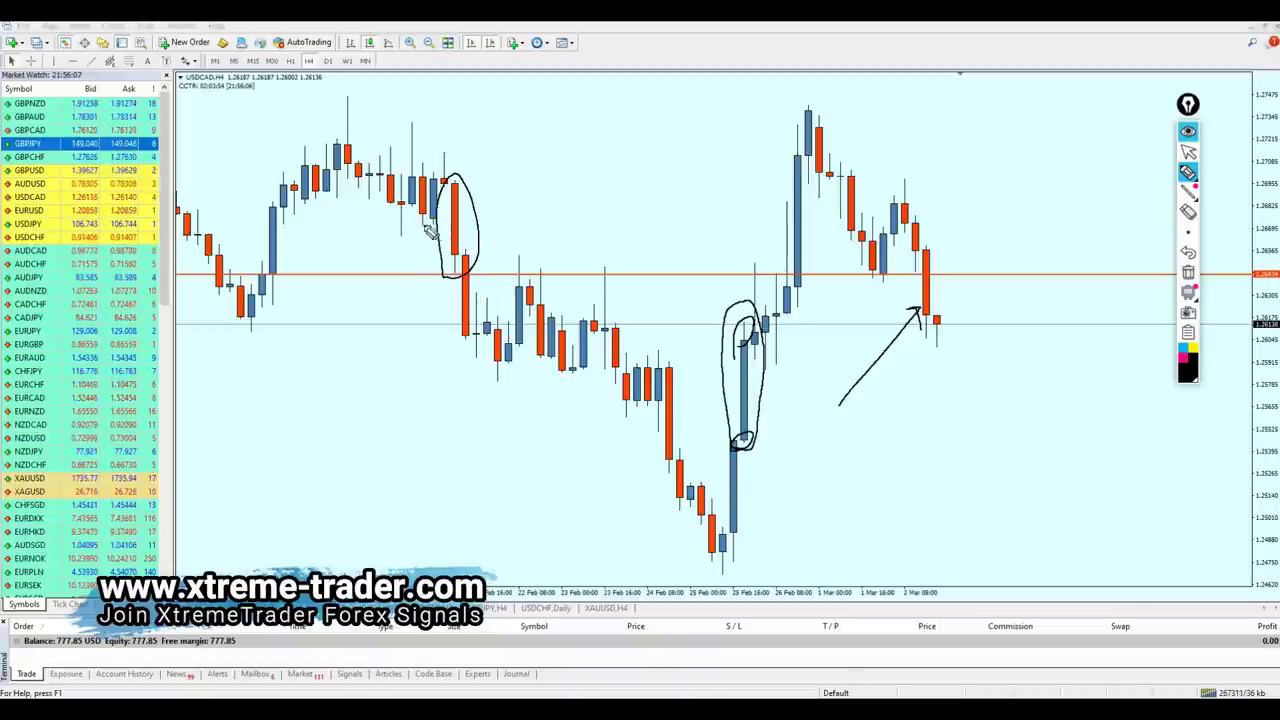
- Trace the earlier decline through the horizontal line and the expected drop from the current candle with freehand arrows, and clear the marks
left_click_drag(435, 252, 468, 333)
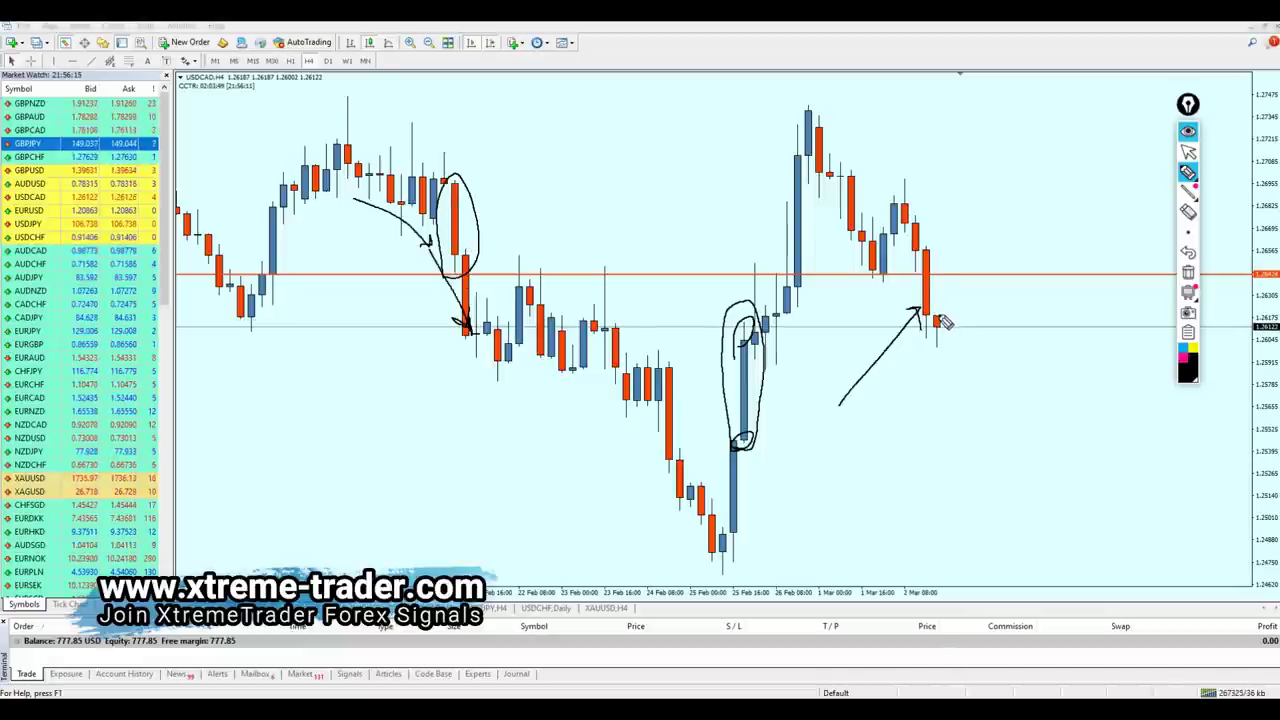
left_click_drag(940, 323, 992, 430)
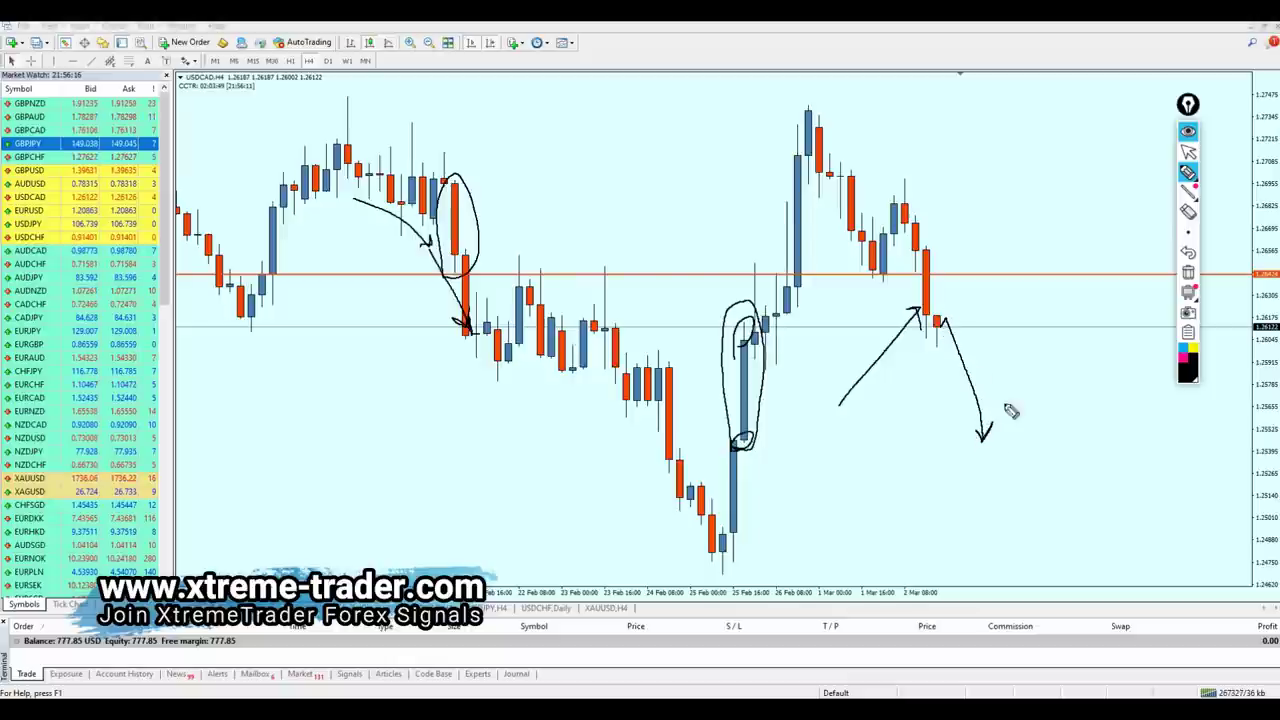
left_click(1188, 272)
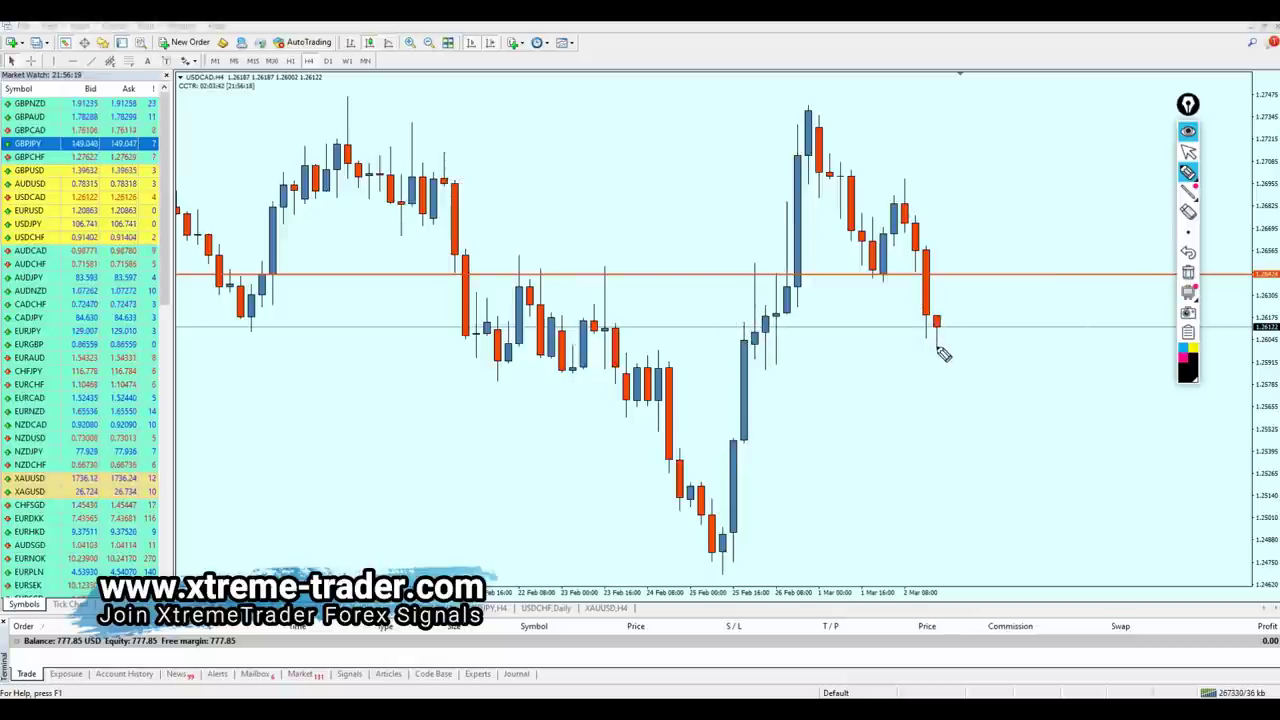
- Sketch the expected pullback up to the horizontal line and a drop towards the recent low with freehand arrows, and clear them
left_click_drag(936, 324, 970, 279)
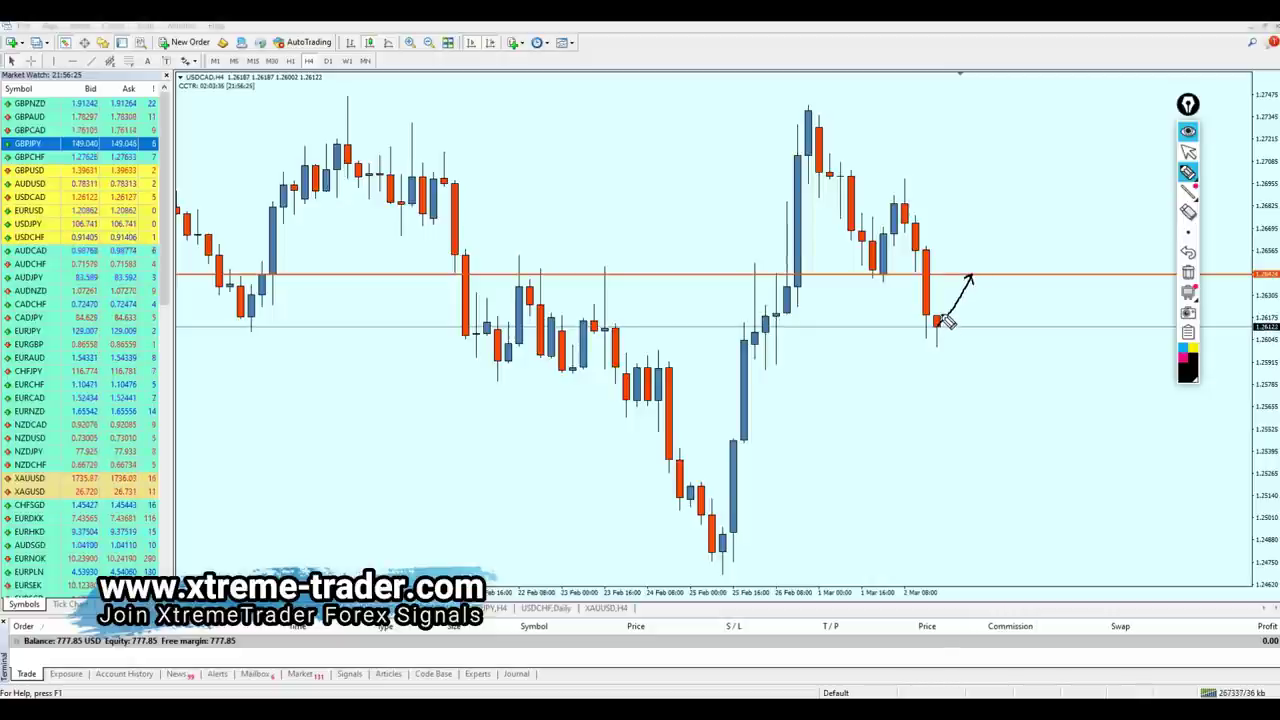
left_click_drag(940, 323, 983, 543)
left_click(1188, 150)
left_click(1188, 272)
- Add the text label "SELL 1.26424" and place it just below the sell line, beyond the latest candle
left_click(147, 60)
left_click(962, 280)
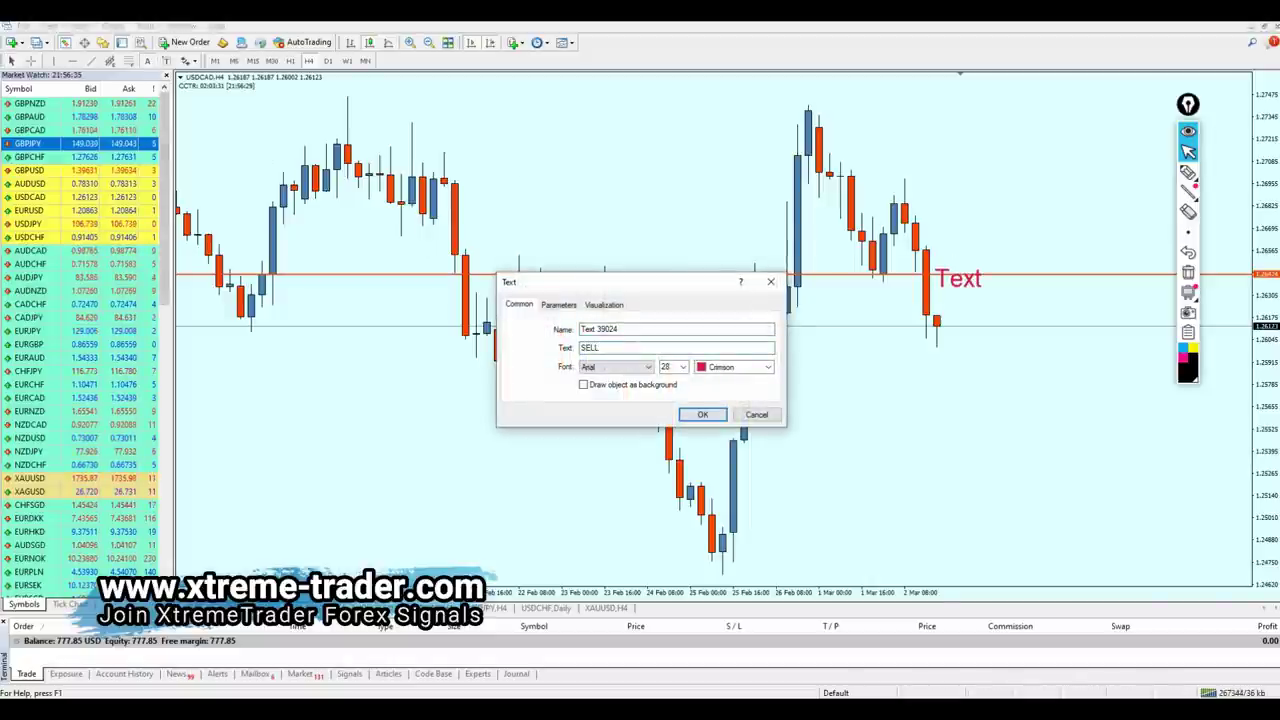
type("1.26424")
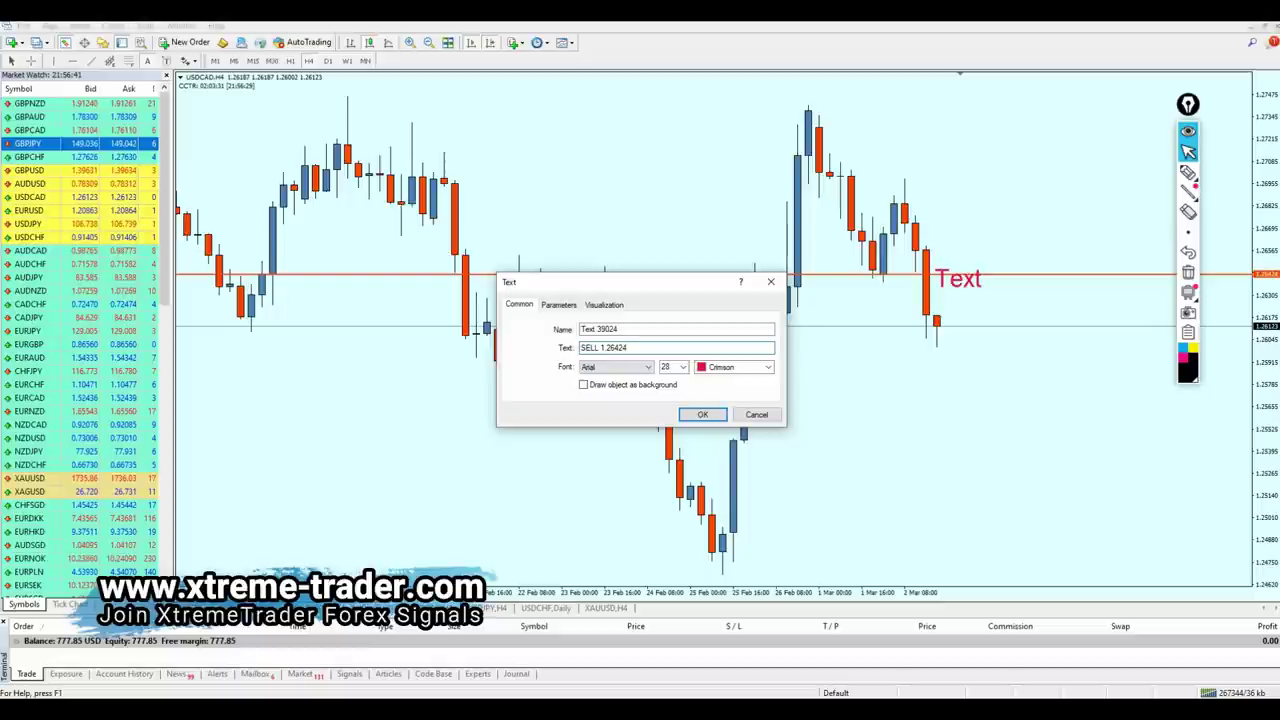
key("Return")
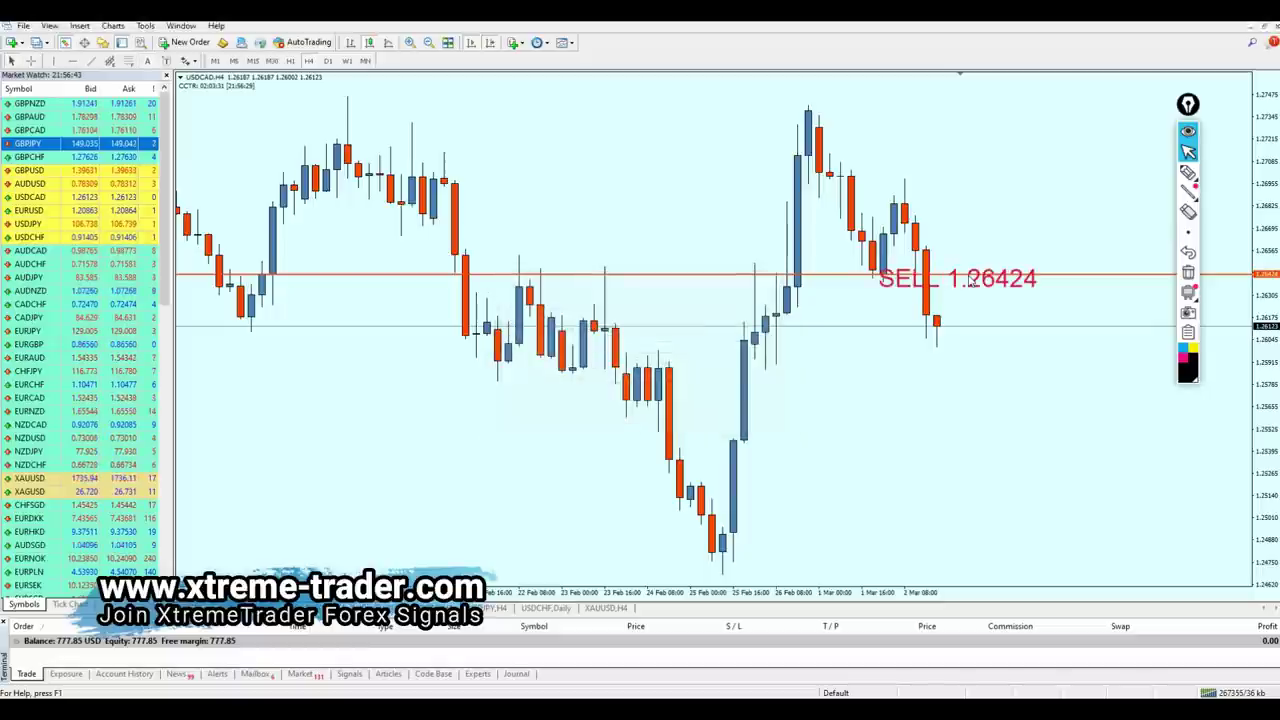
left_click_drag(975, 282, 1037, 278)
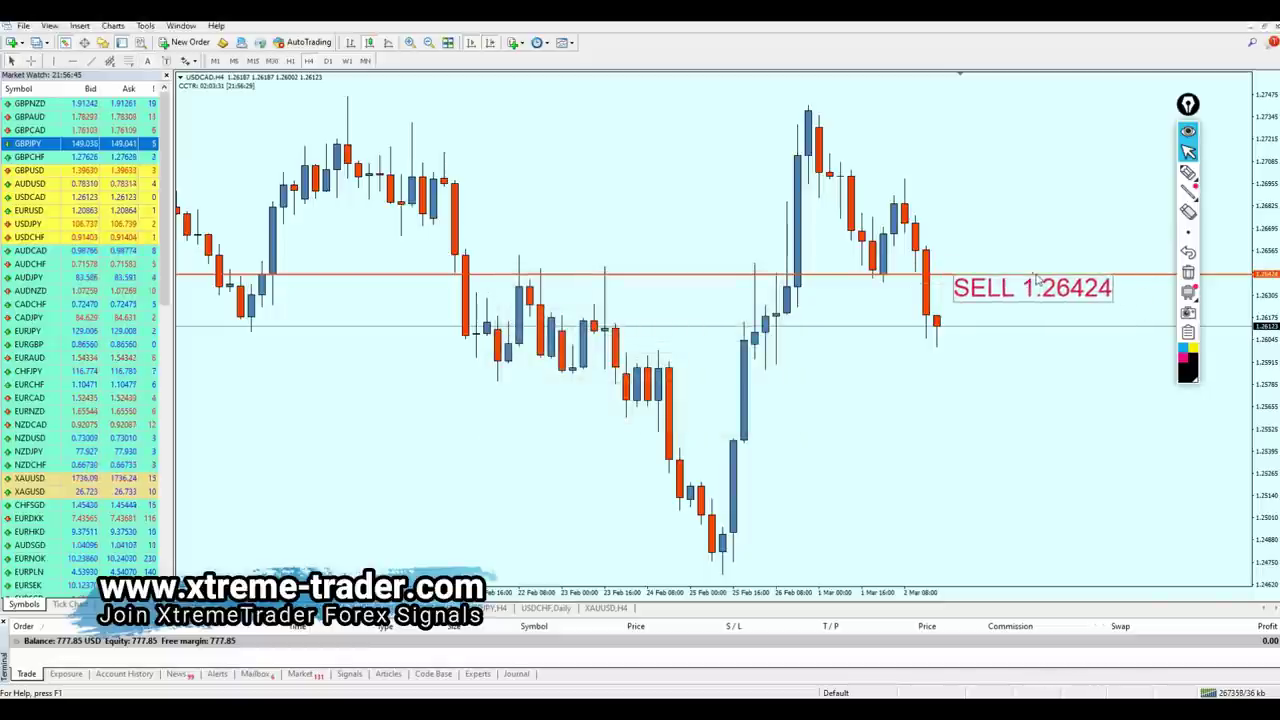
- Place a copy of the sell line higher up at about 1.270 and measure the distance between the two lines
left_click_drag(892, 274, 902, 175)
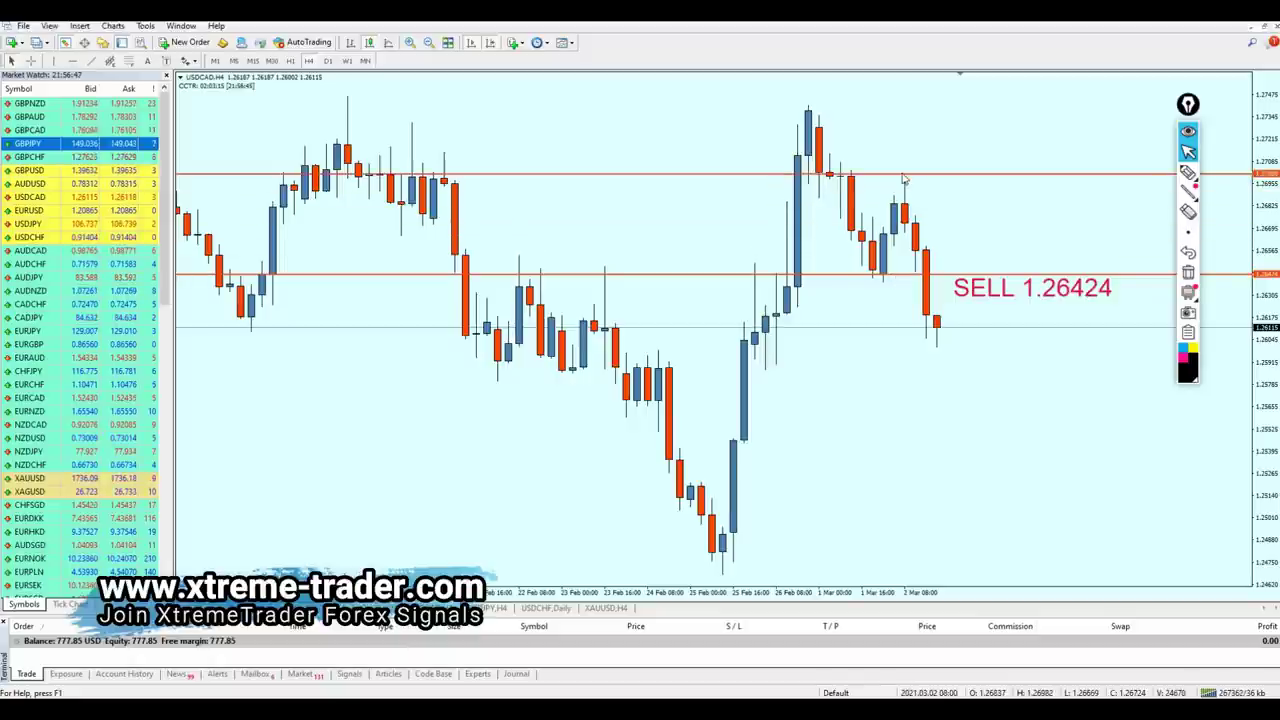
middle_click(946, 266)
left_click_drag(946, 271, 970, 178)
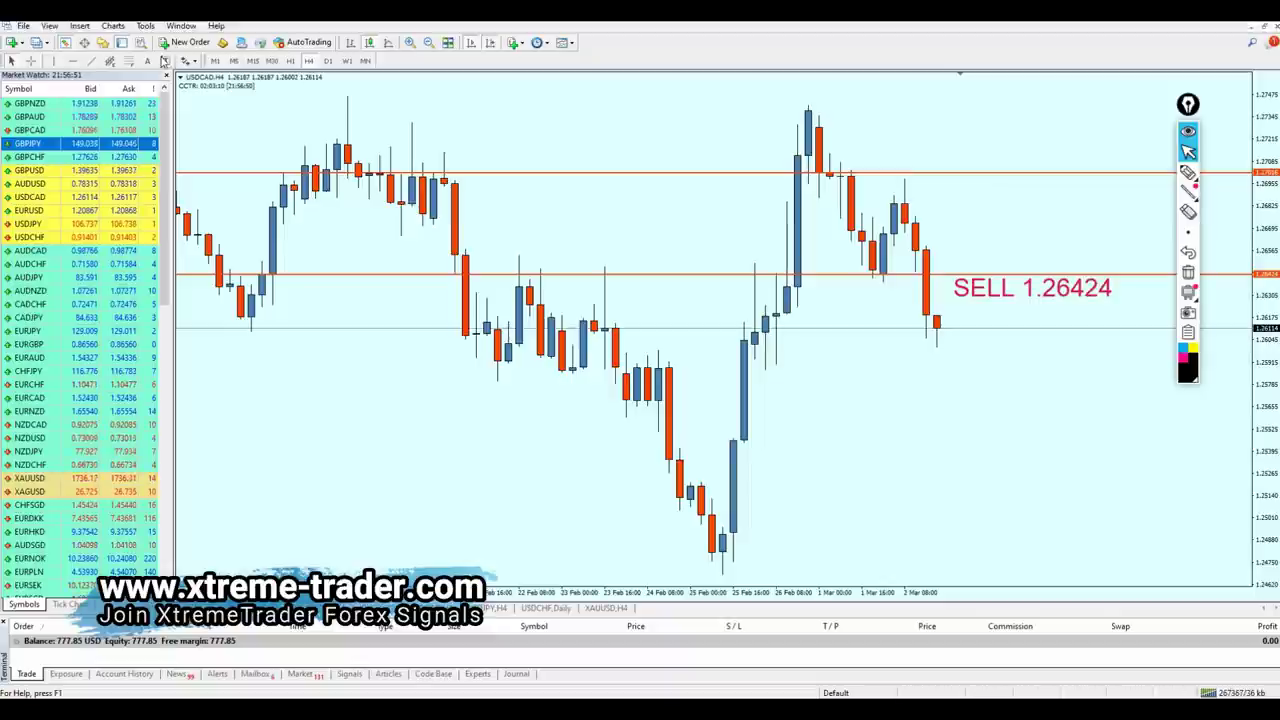
- Shade the sell zone with a rectangle between the two horizontal lines, from the early March candles to beyond the latest candle
left_click(79, 25)
mouse_move(95, 121)
left_click(212, 123)
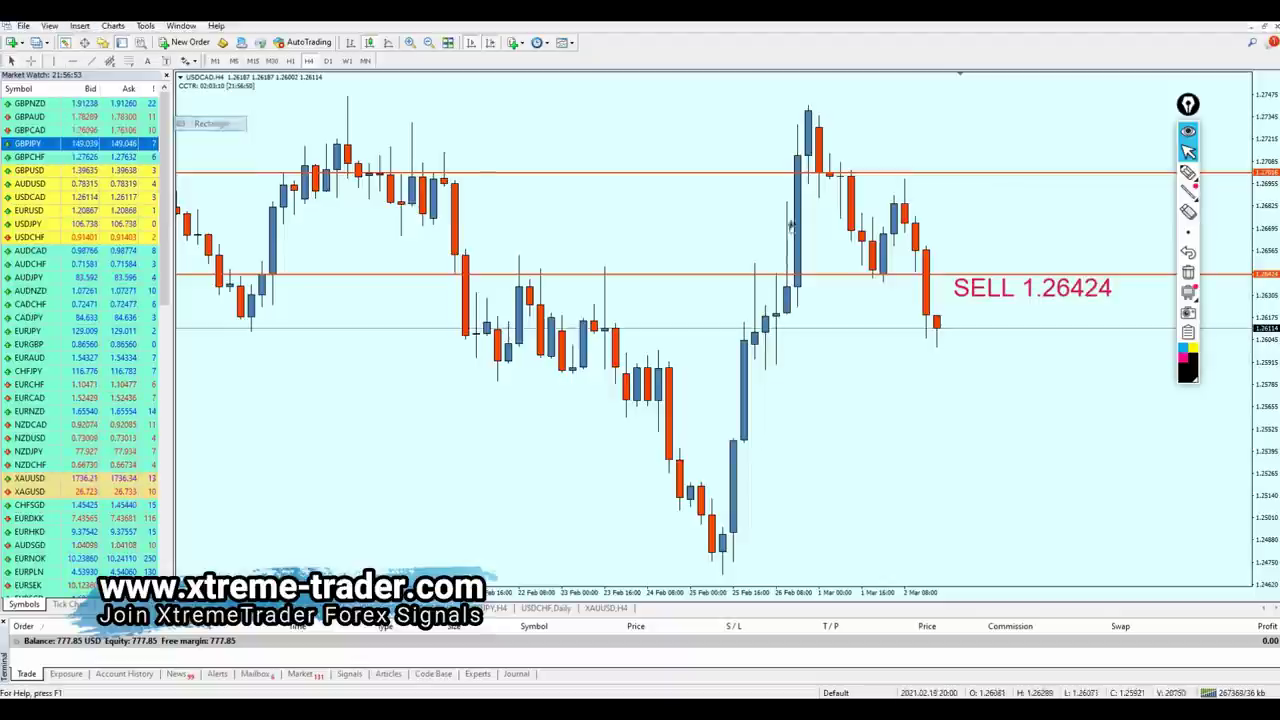
mouse_move(860, 172)
left_mouse_down()
mouse_move(1114, 238)
mouse_move(1160, 272)
left_mouse_up()
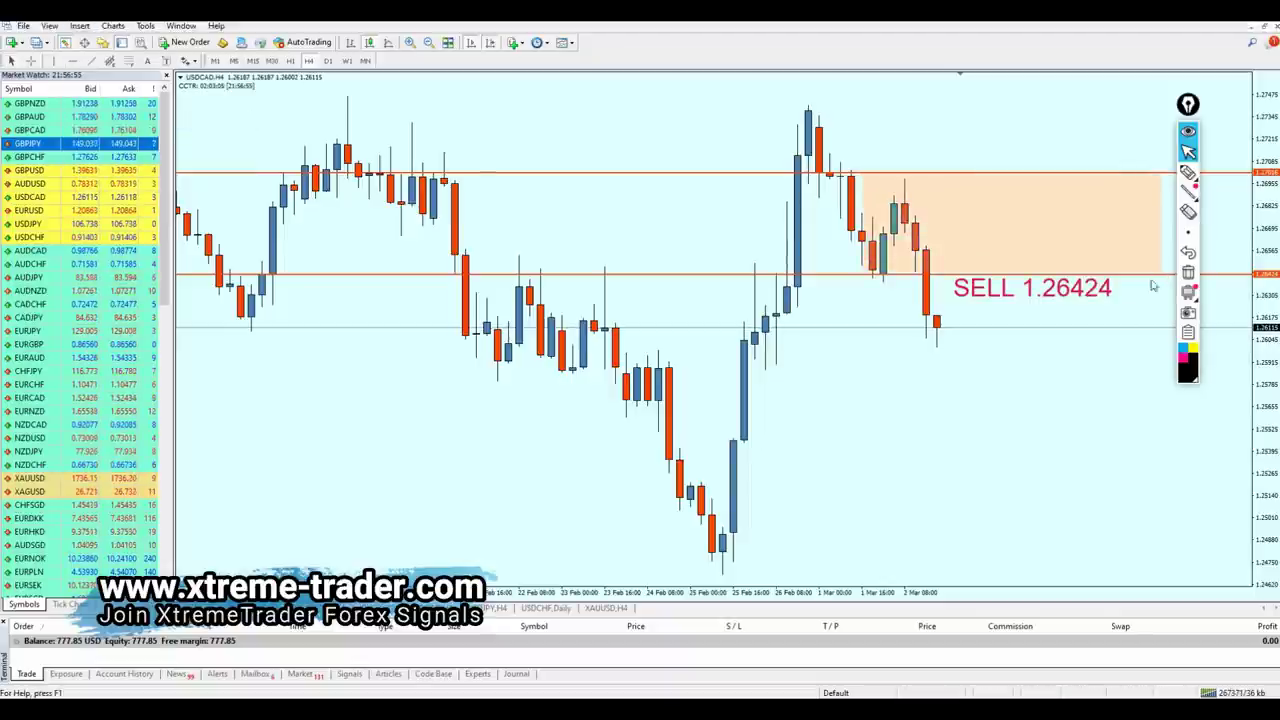
- Place a copy of the sell line at 1.25221 as the target, marking the earlier lows there temporarily and measuring the drop from the sell level
left_click_drag(774, 275, 787, 482)
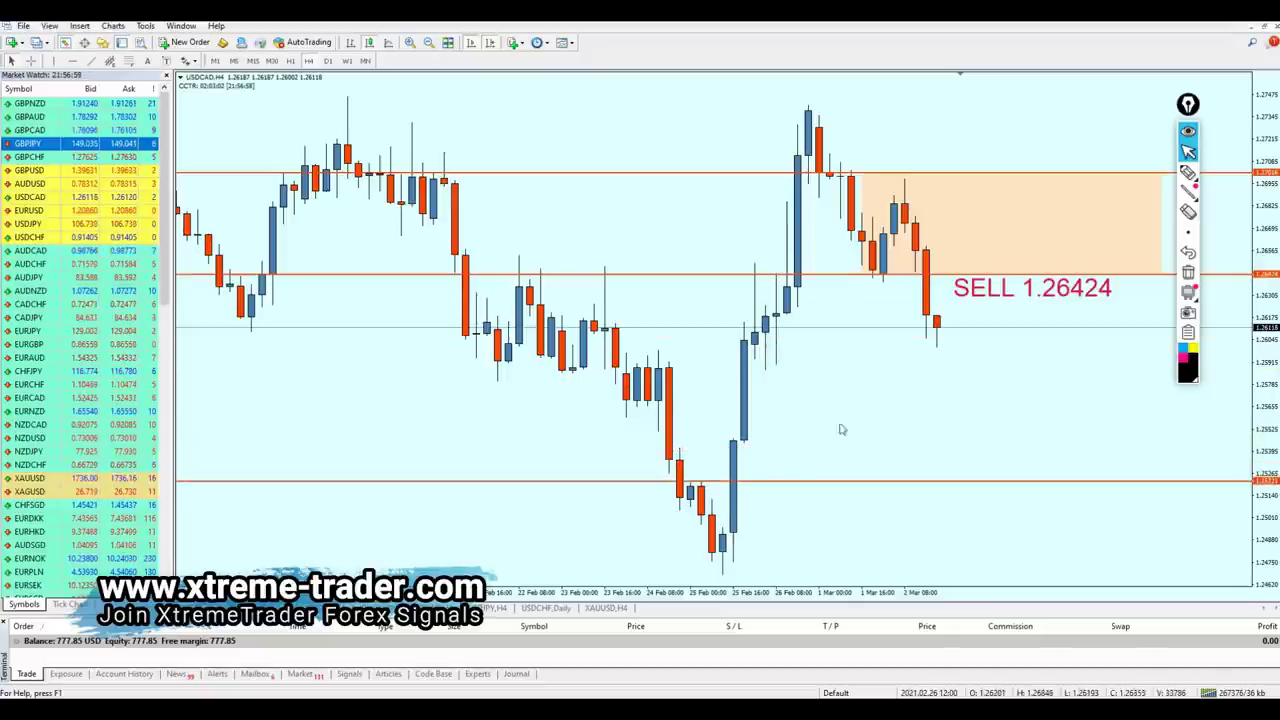
left_click(1188, 172)
left_click_drag(690, 460, 760, 497)
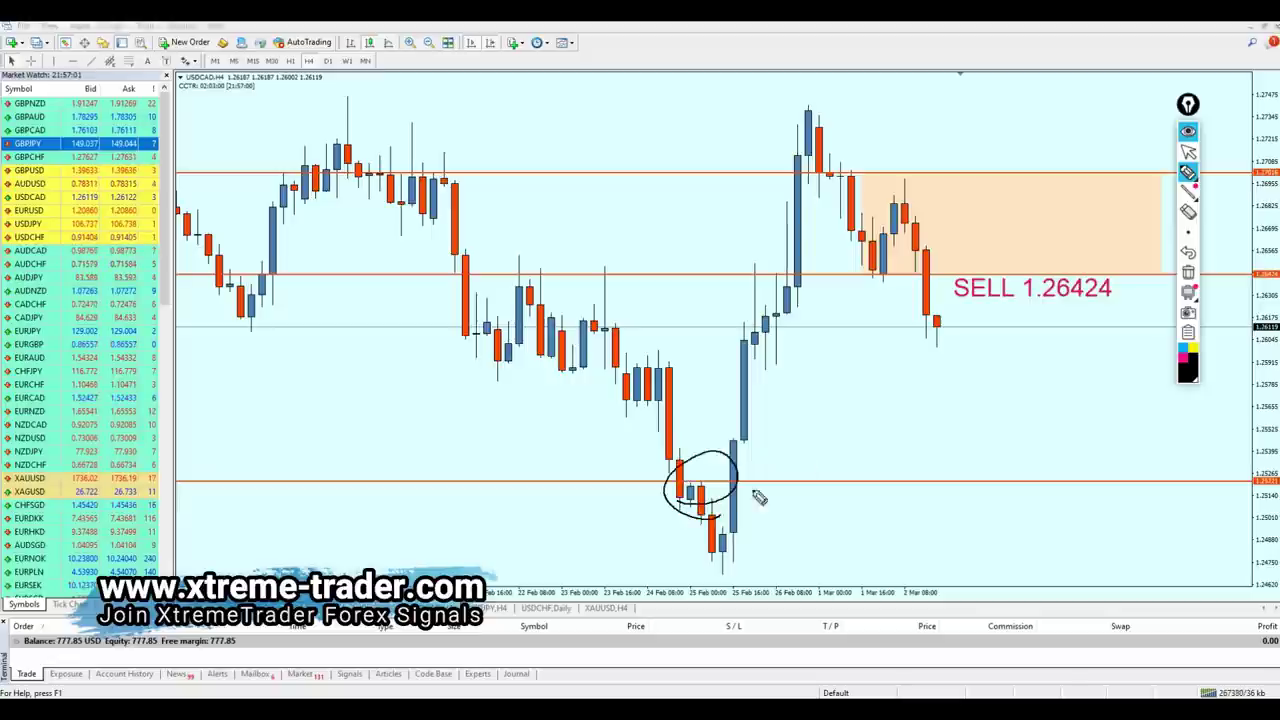
left_click(1188, 152)
left_click(1188, 273)
middle_click(925, 293)
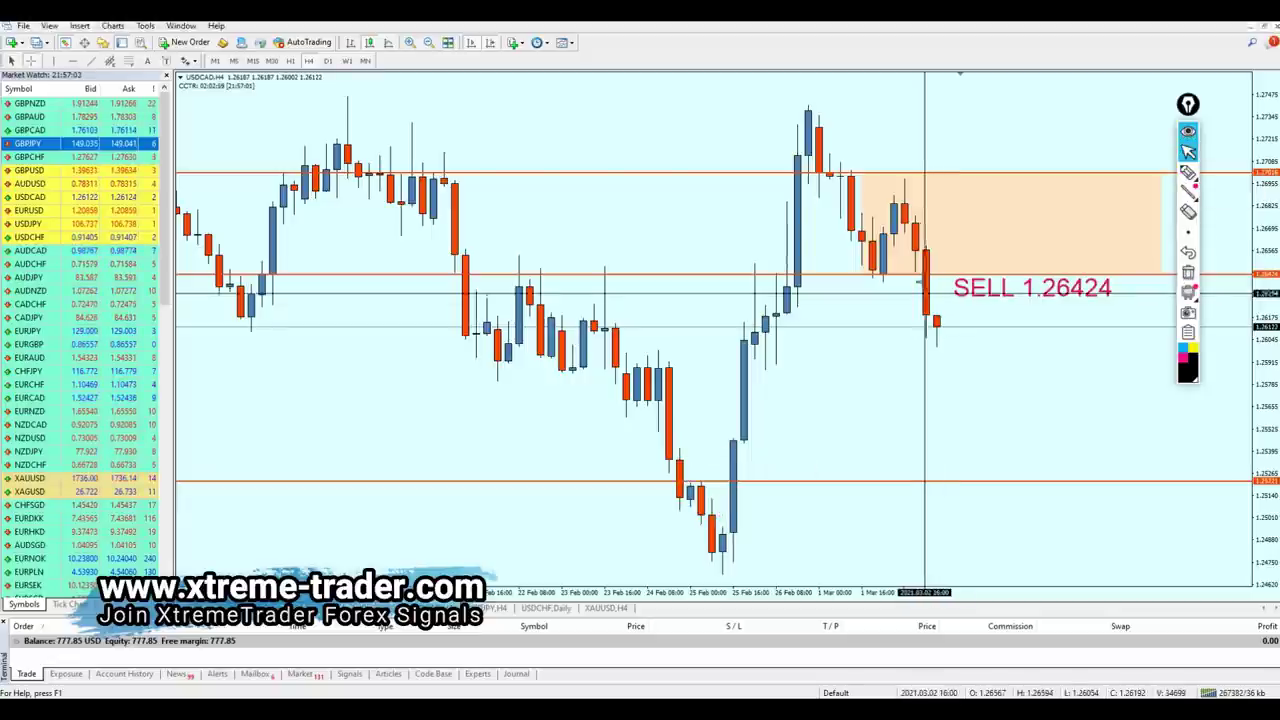
left_click_drag(923, 274, 1003, 485)
- Add the text label "TP 1.25221" and place it just below the target line, roughly under the sell label
left_click(131, 61)
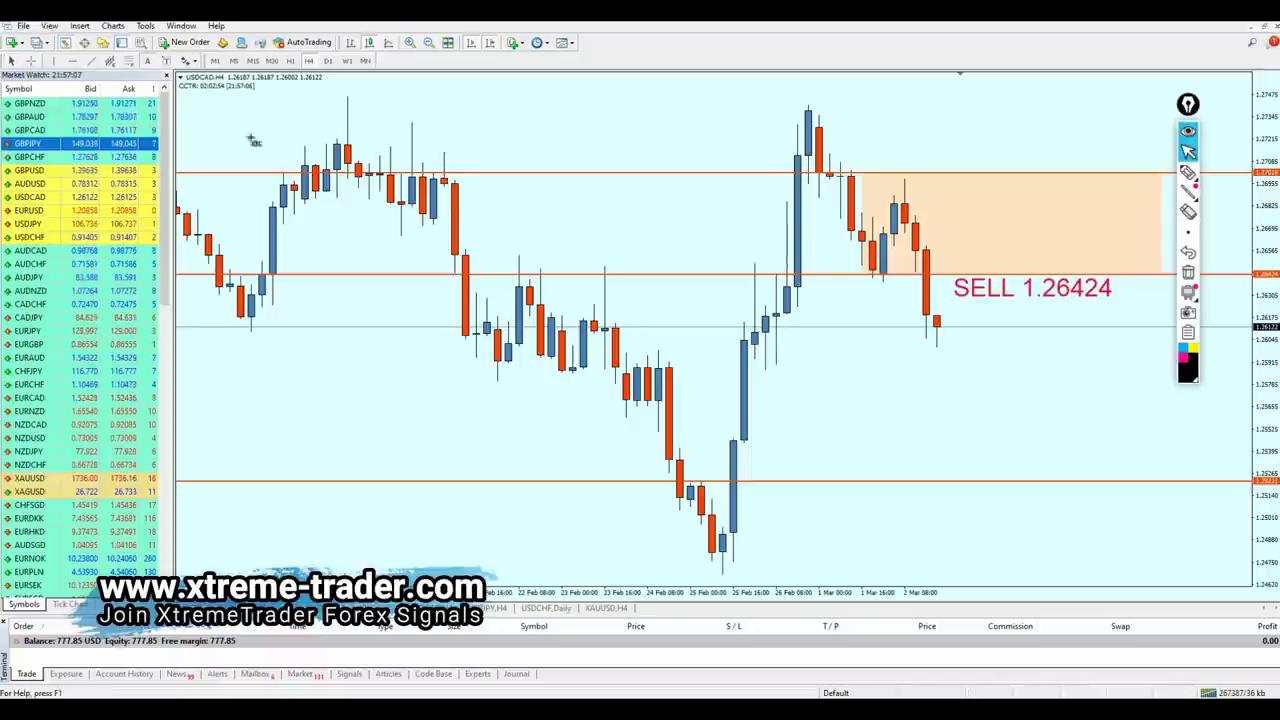
left_click(960, 478)
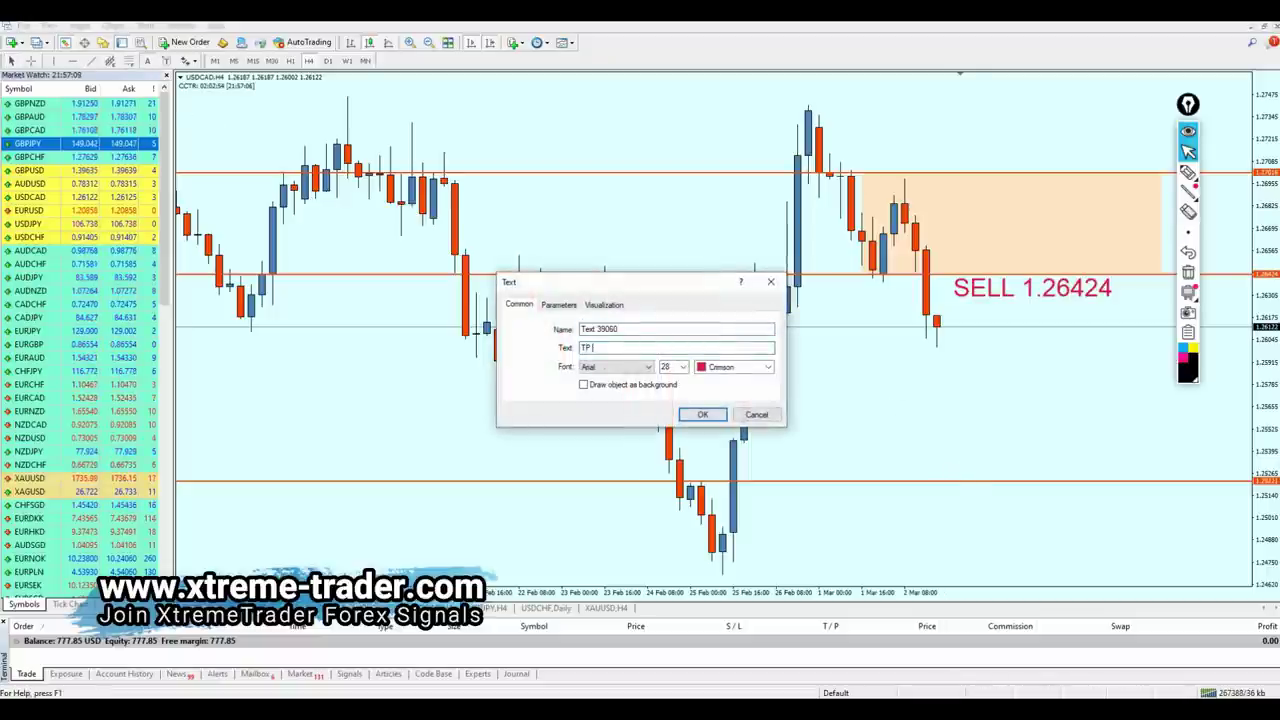
type("TP 1.2")
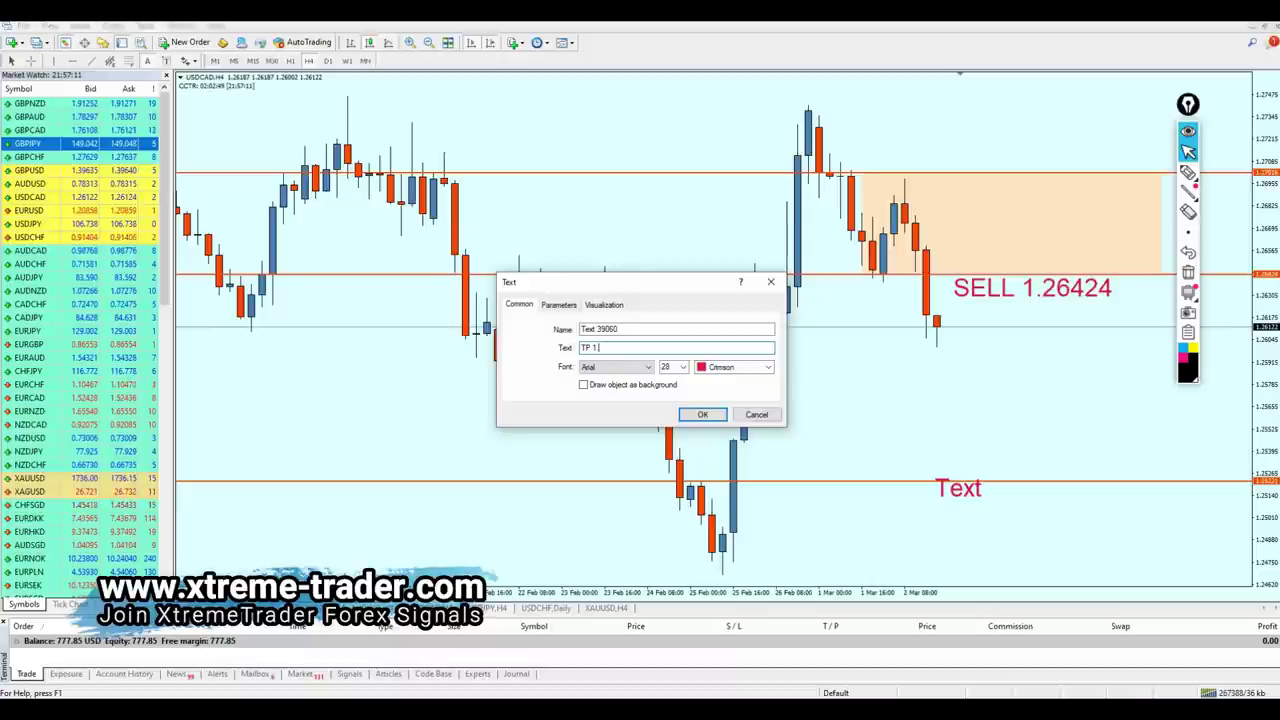
type("5221")
key("Return")
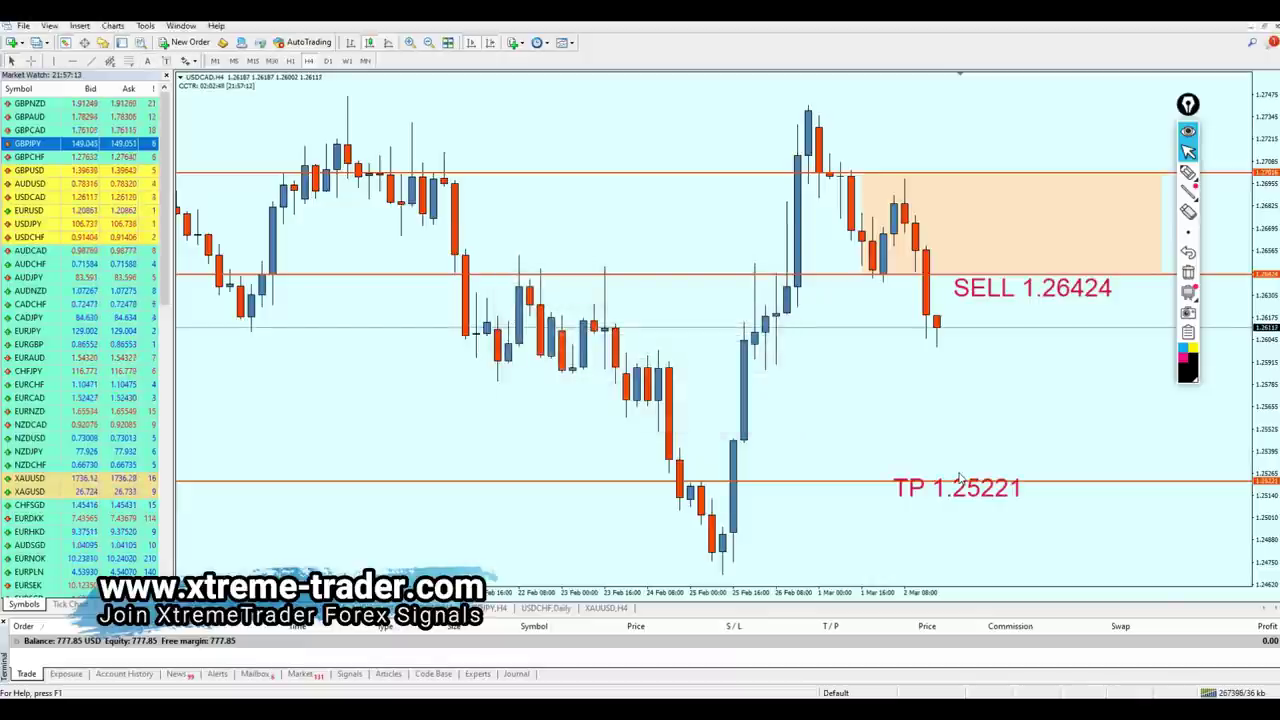
left_click_drag(970, 492, 1035, 500)
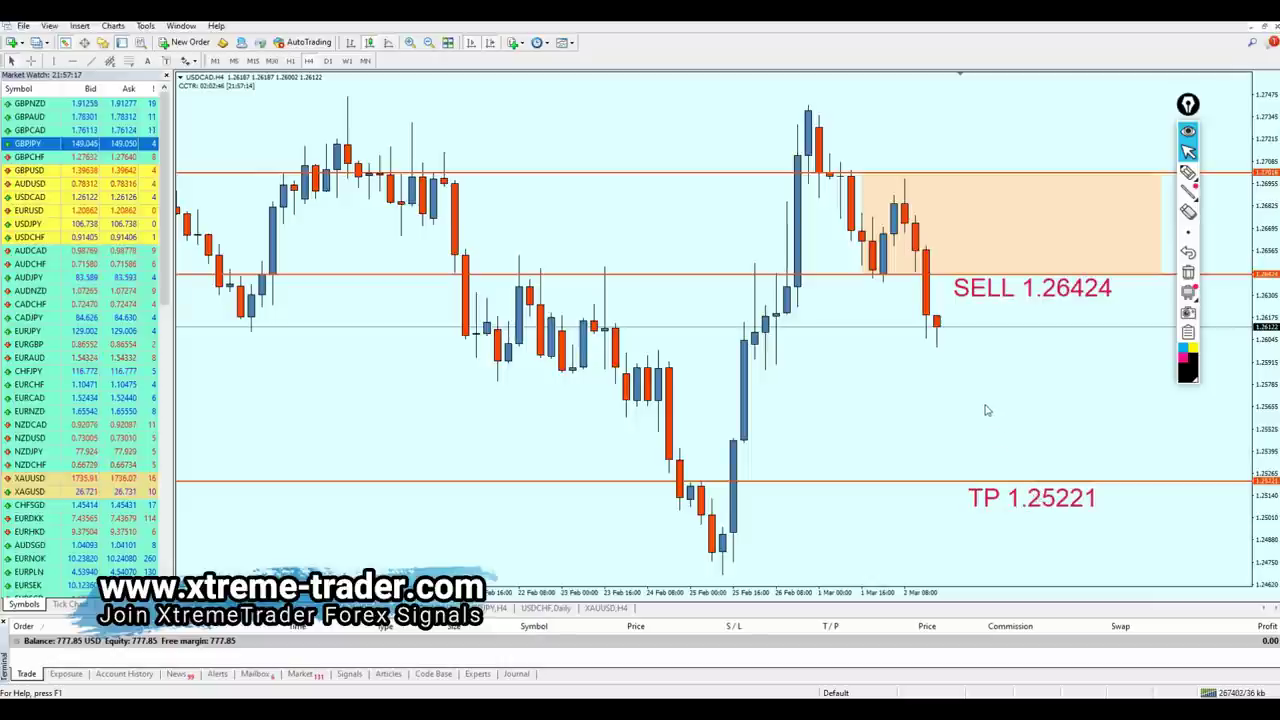
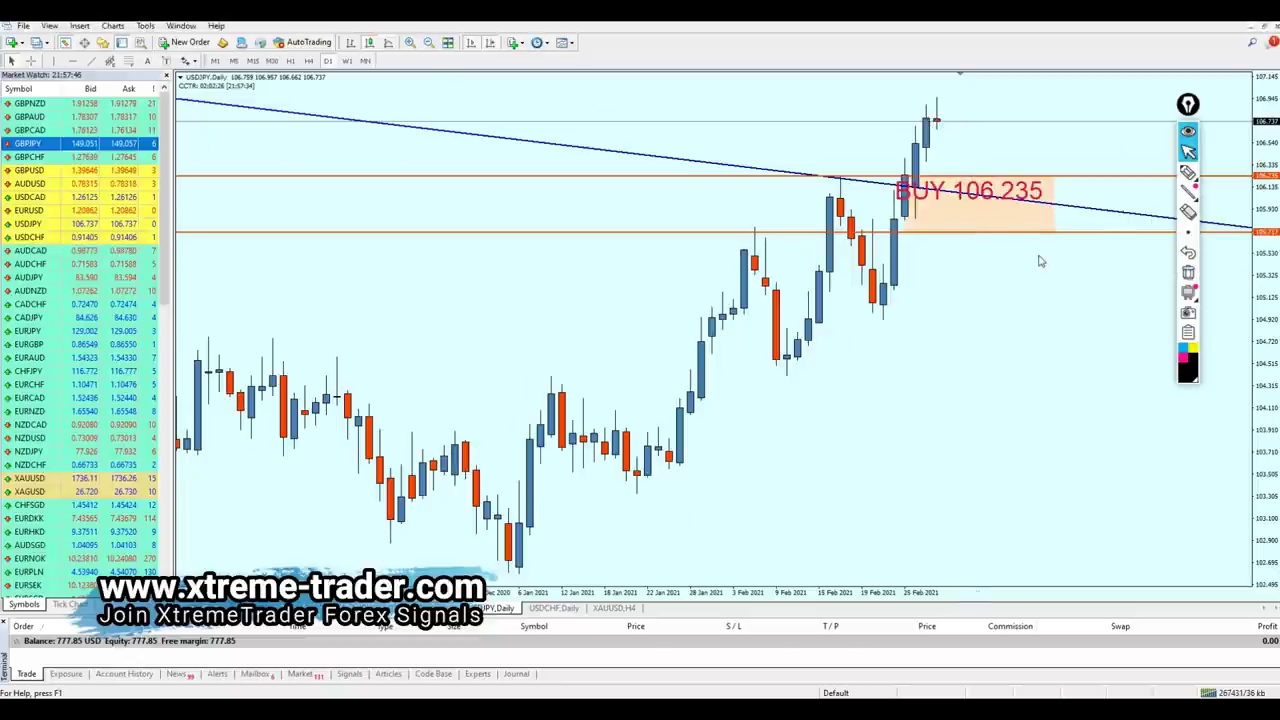
- On the USDJPY daily chart, sketch the earlier swing high at the trendline and the recent swing breaking above it
key("minus")
key("minus")
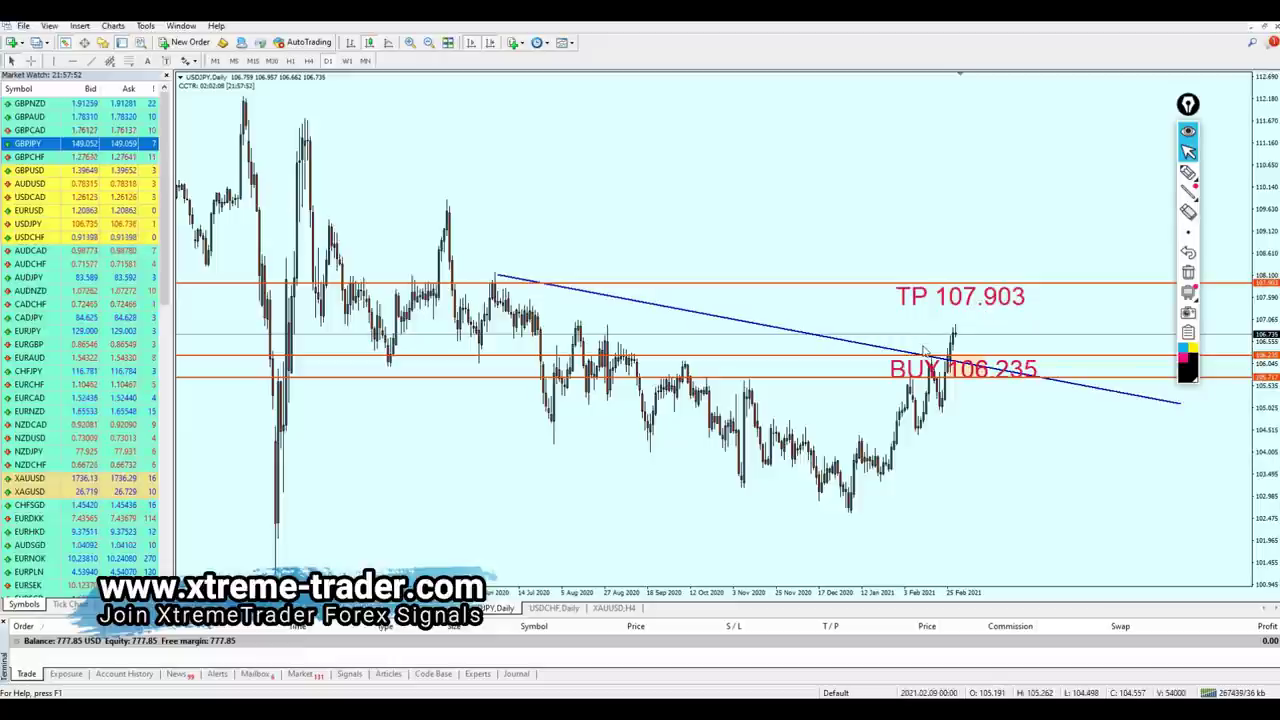
left_click(1188, 172)
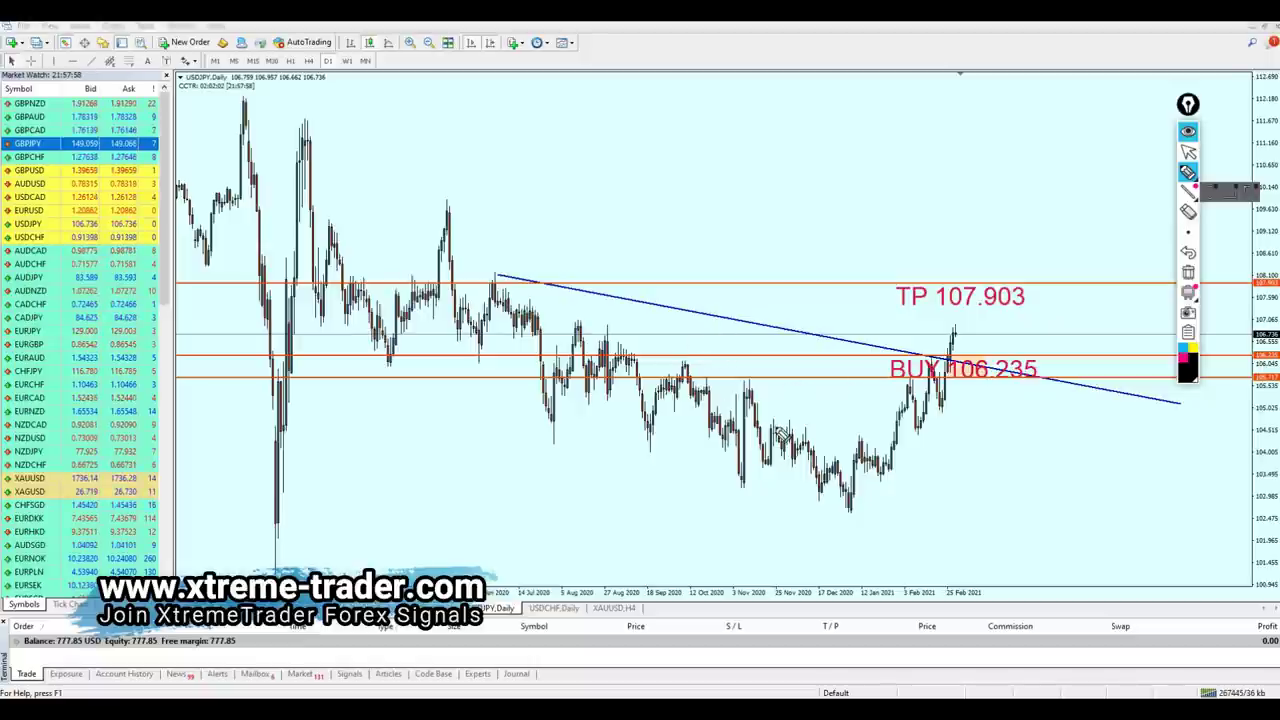
left_click_drag(456, 340, 508, 278)
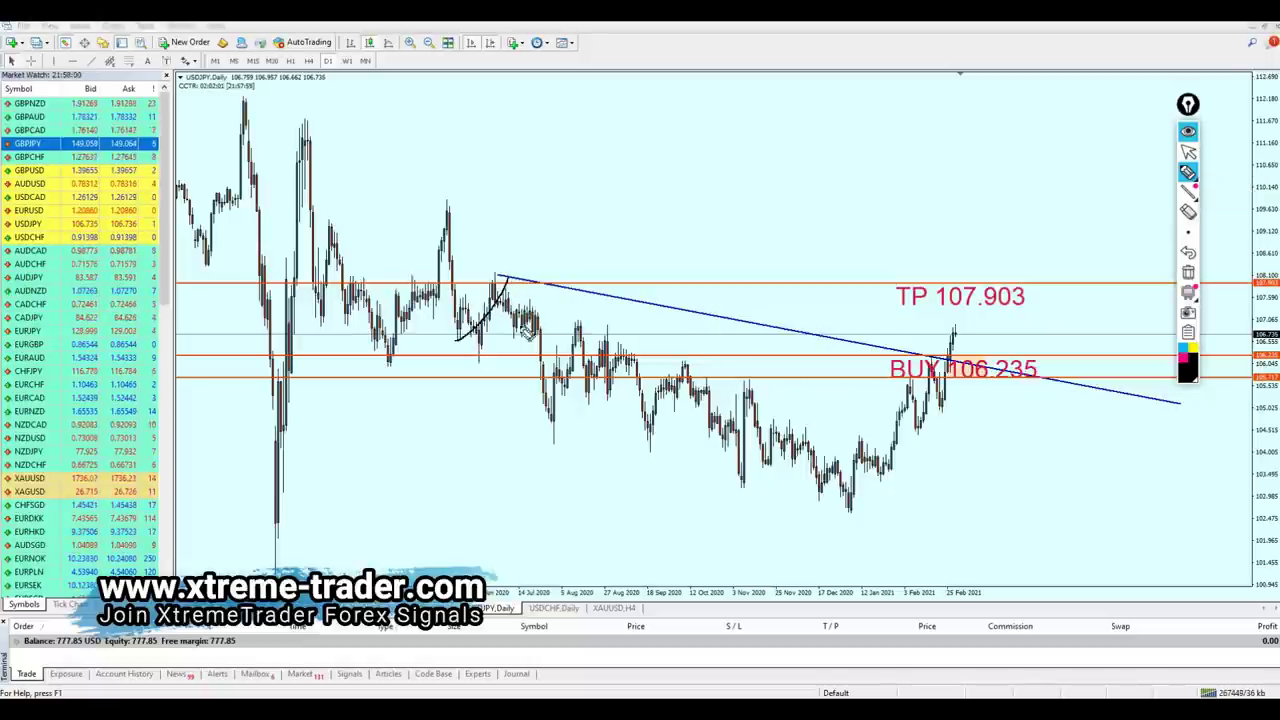
mouse_move(872, 428)
left_mouse_down()
mouse_move(910, 394)
mouse_move(946, 418)
mouse_move(952, 360)
left_mouse_up()
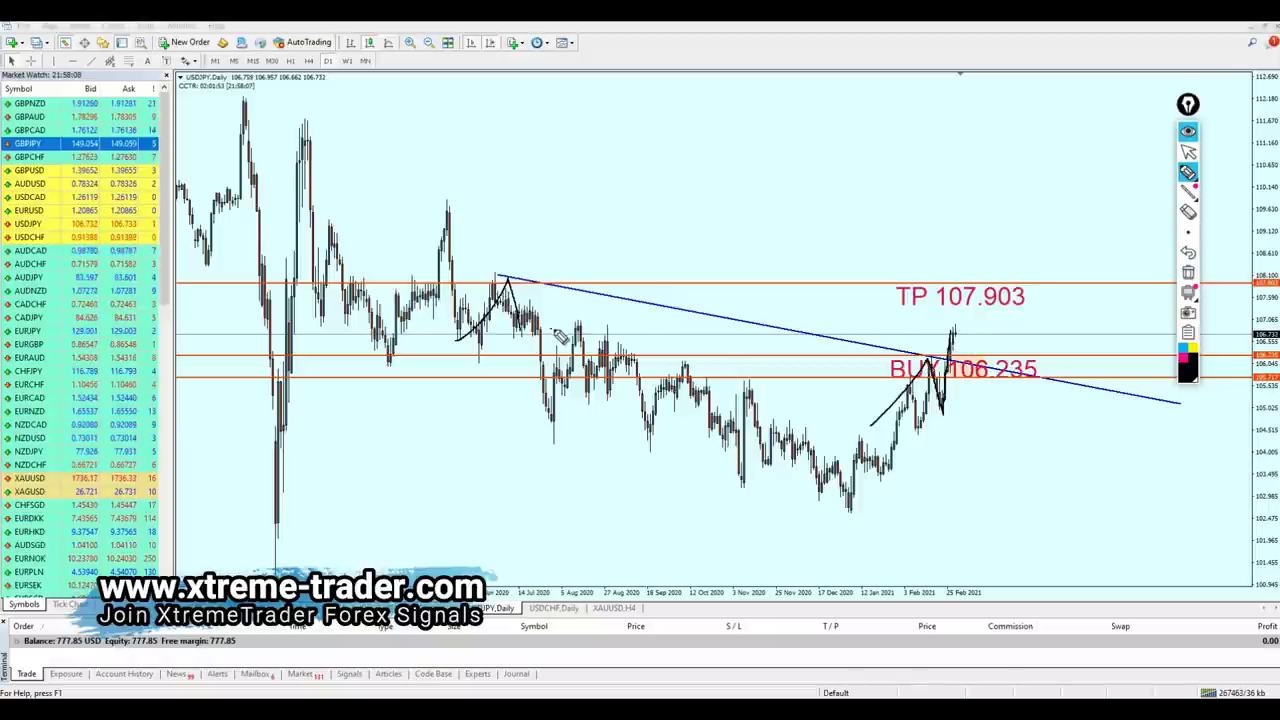
- Sketch a level across the latest high and the expected pullback to the buy zone and rise to the 107.903 target, and clear all marks
left_click_drag(552, 330, 1042, 326)
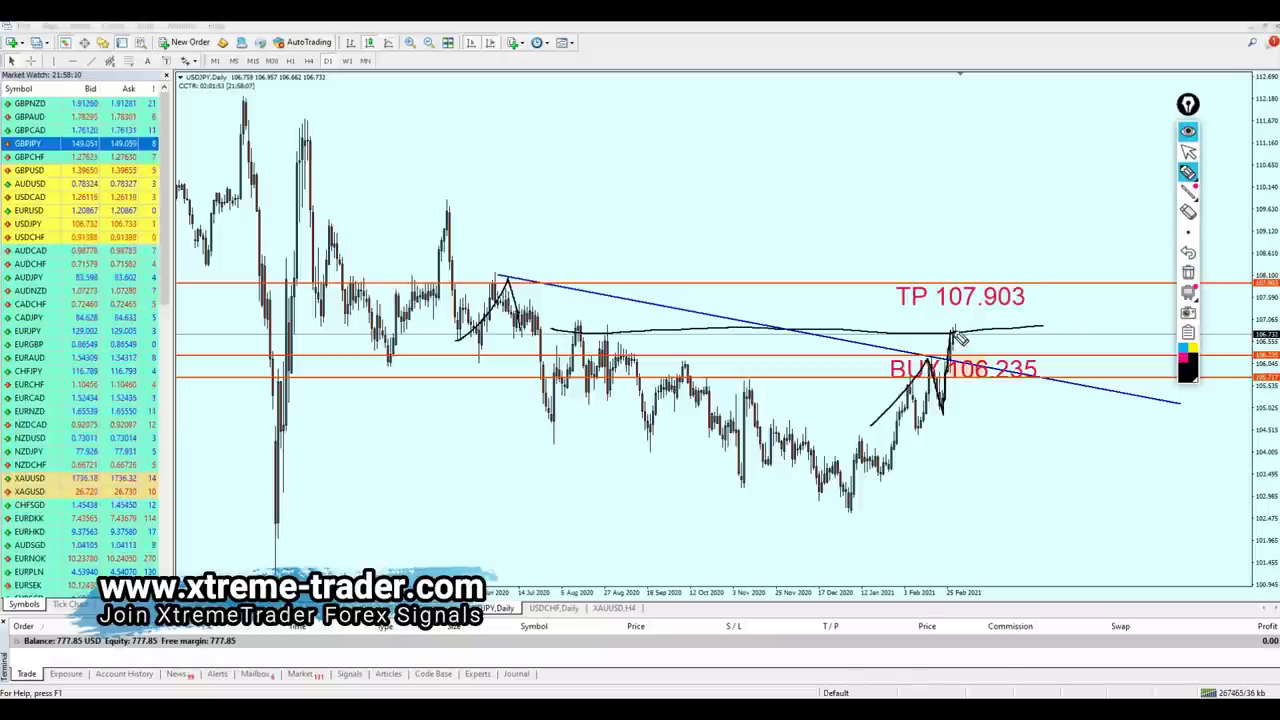
left_click_drag(524, 333, 568, 328)
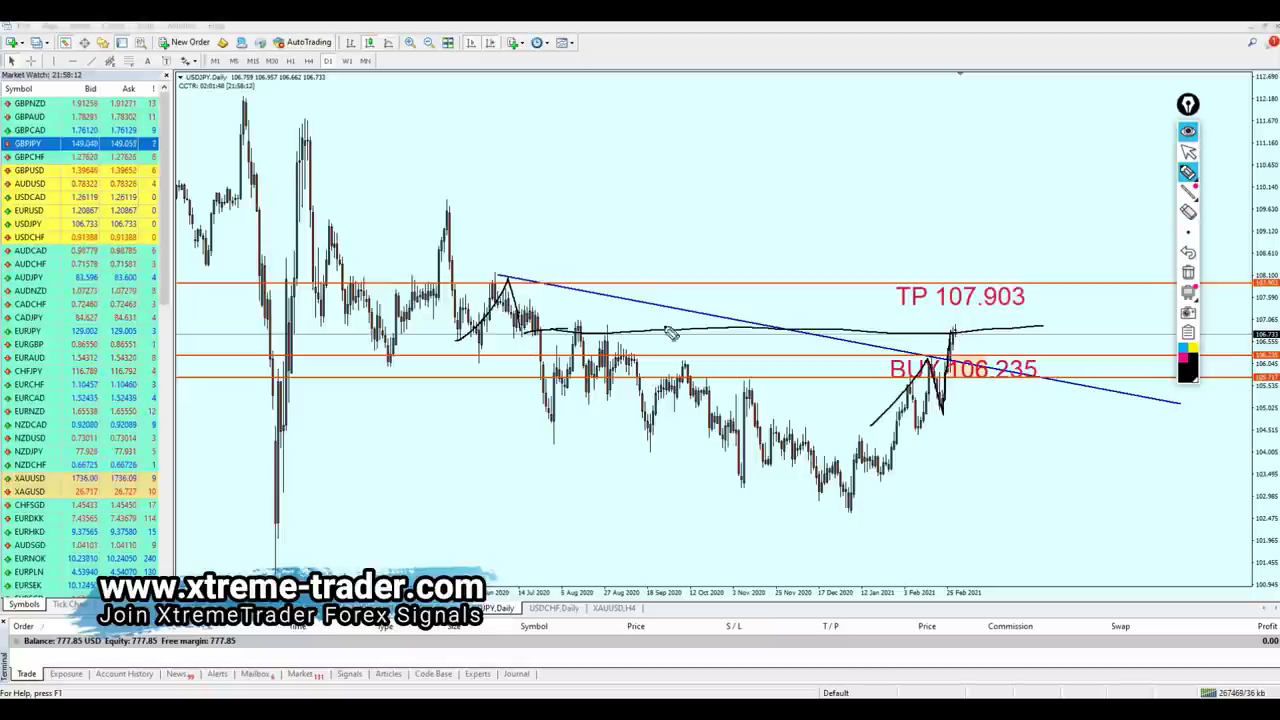
mouse_move(670, 334)
left_mouse_down()
mouse_move(980, 340)
mouse_move(1046, 328)
left_mouse_up()
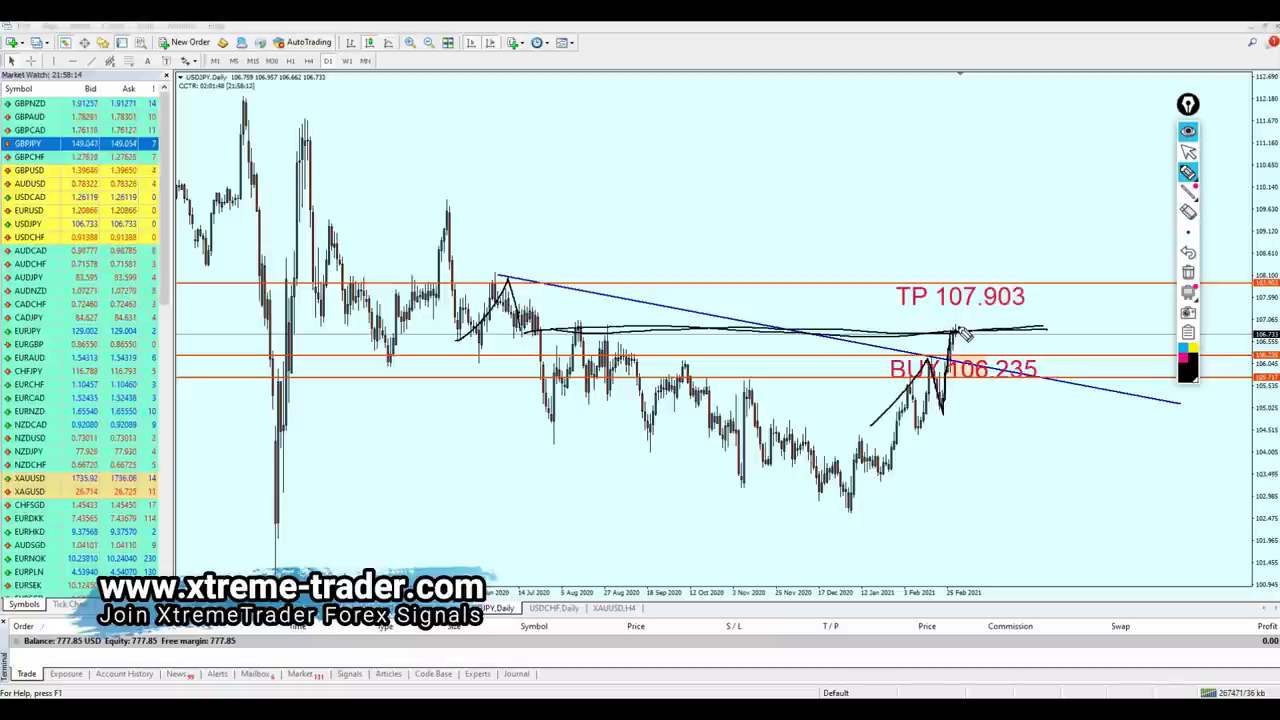
mouse_move(957, 326)
left_mouse_down()
mouse_move(988, 368)
mouse_move(1005, 352)
mouse_move(1019, 284)
left_mouse_up()
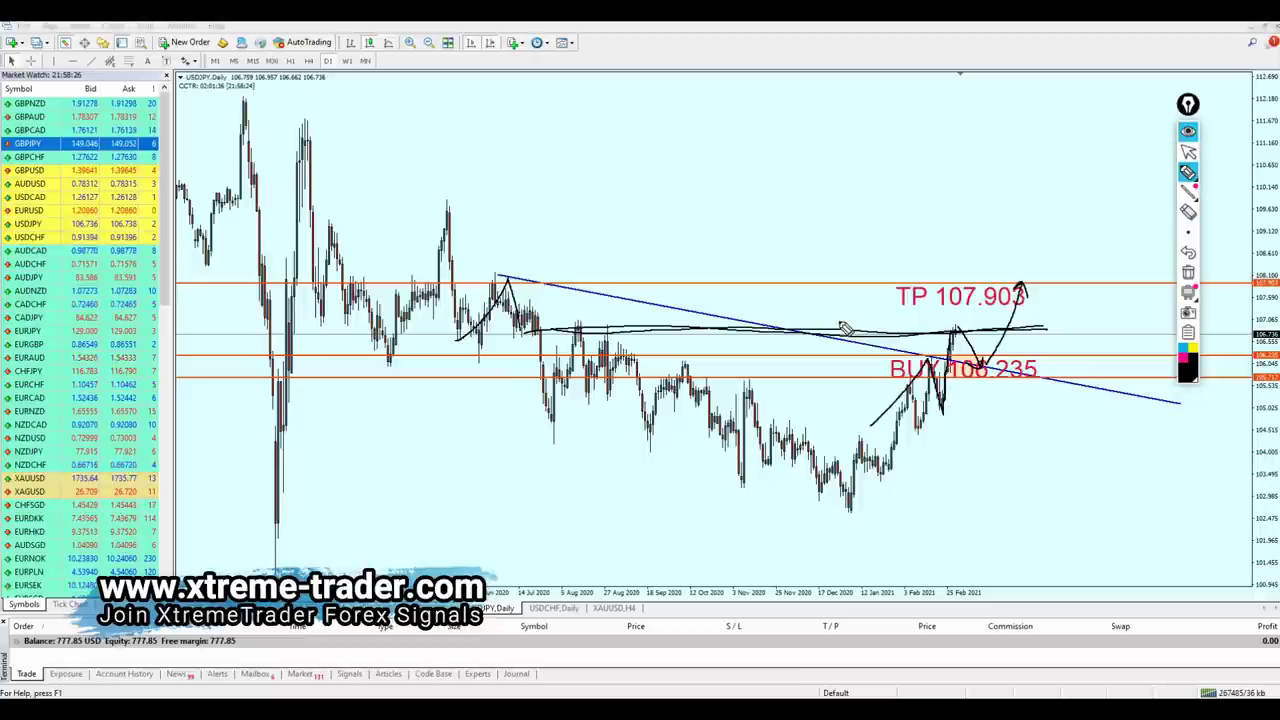
left_click(1188, 150)
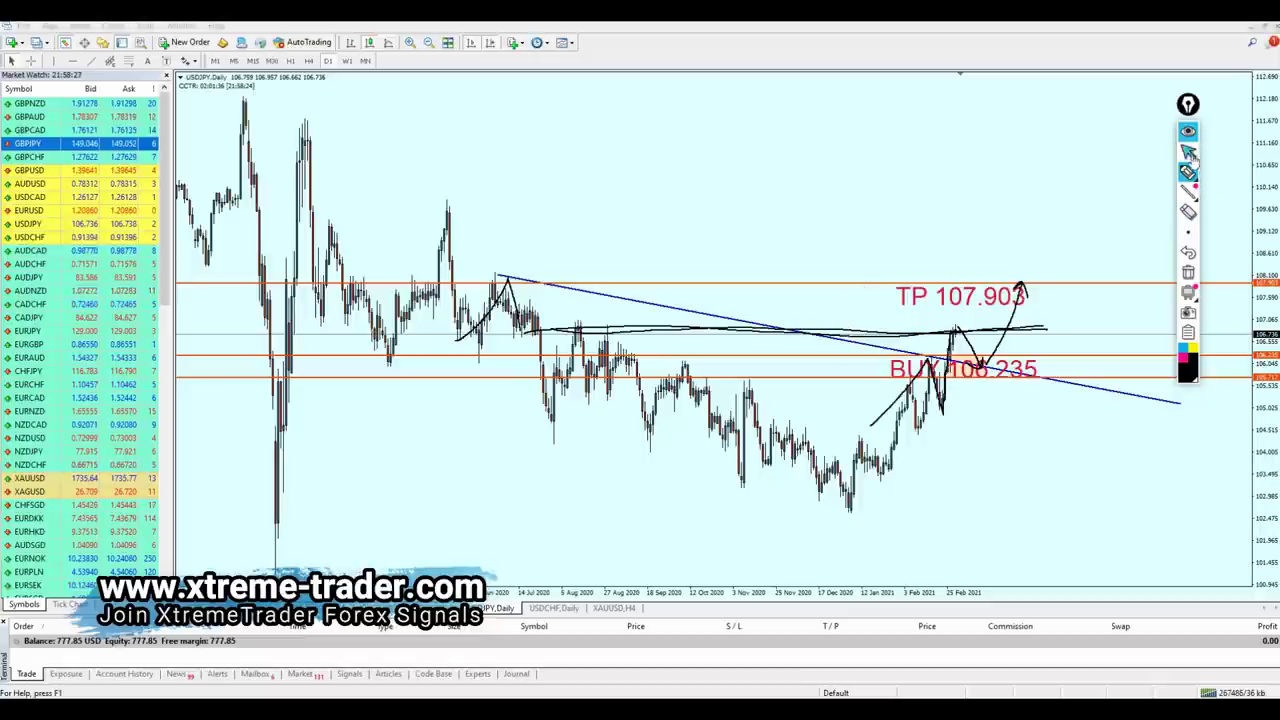
left_click(1188, 272)
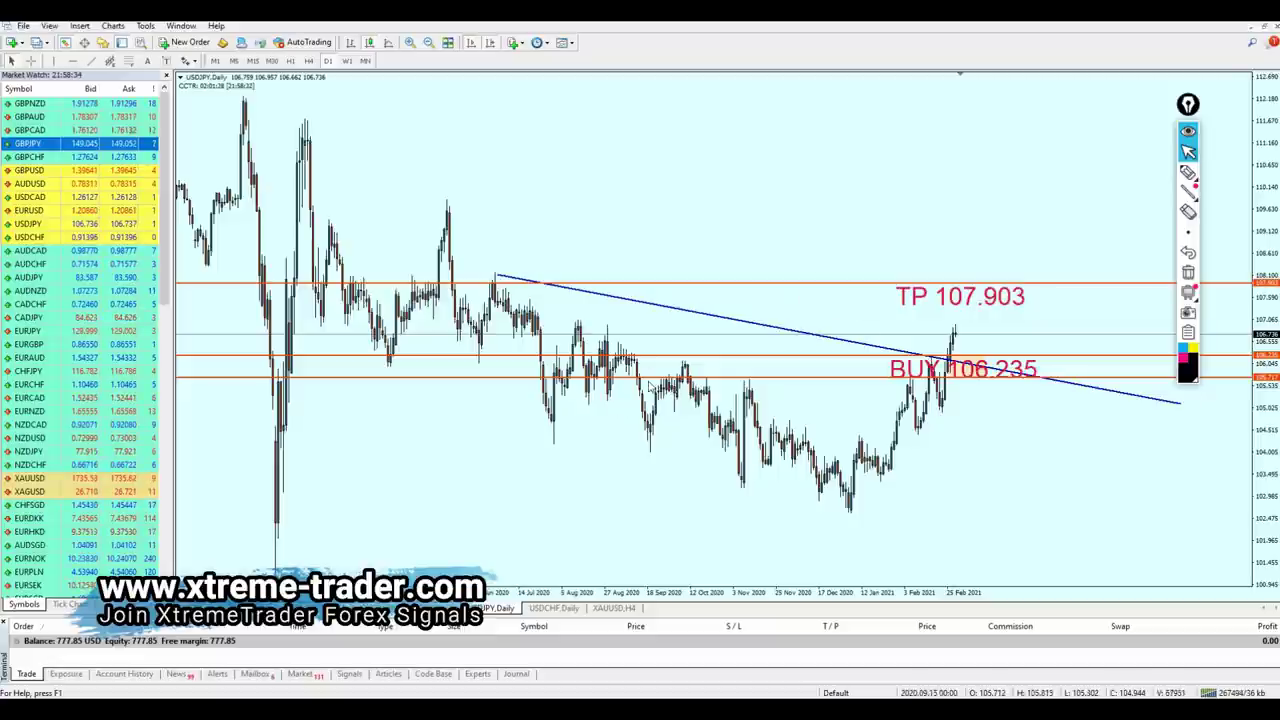
- Open the USDCHF daily chart, circle the latest candle's upper wick touching the target line freehand, and clear the circle
left_click(555, 608)
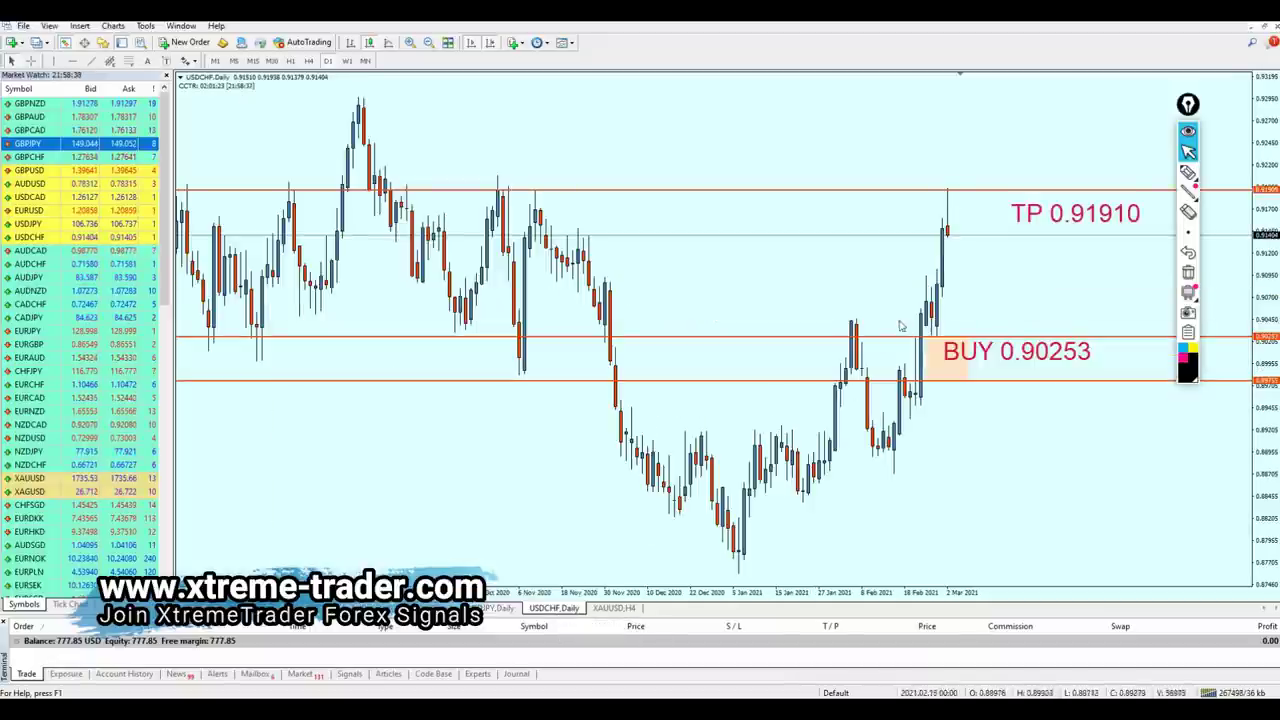
left_click(1188, 172)
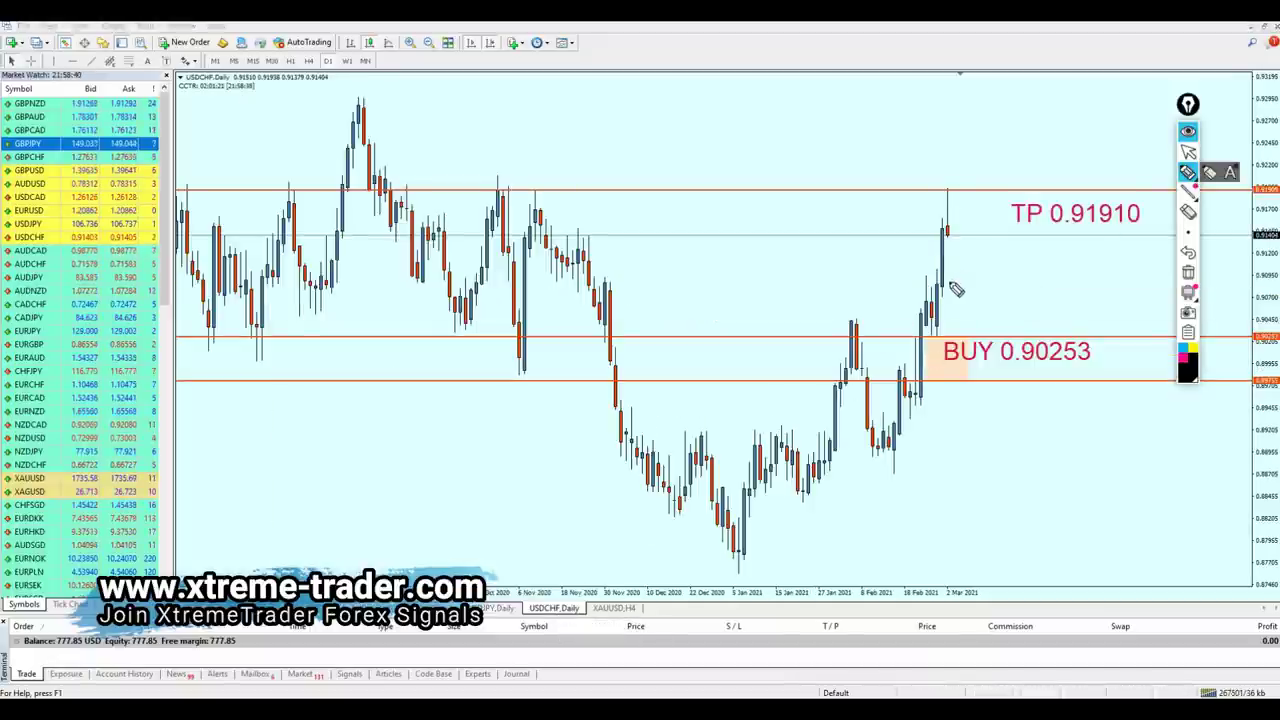
left_click_drag(948, 205, 944, 215)
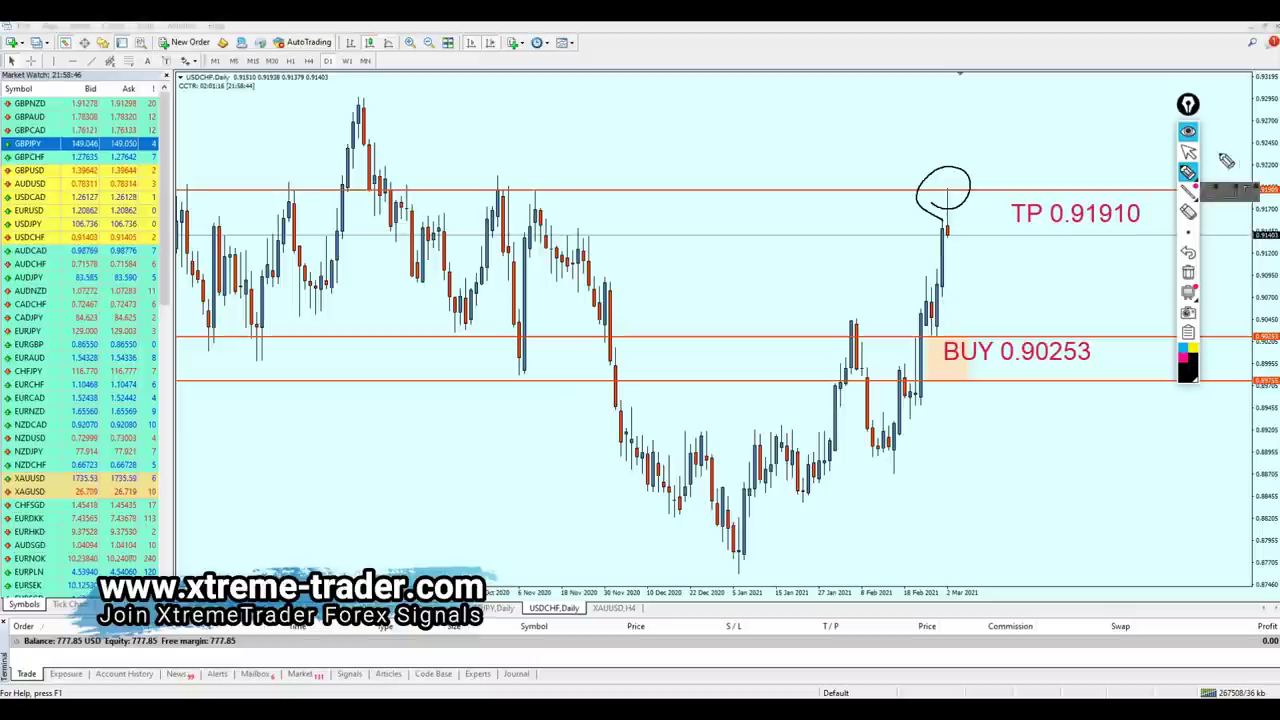
left_click(1188, 151)
left_click(1188, 272)
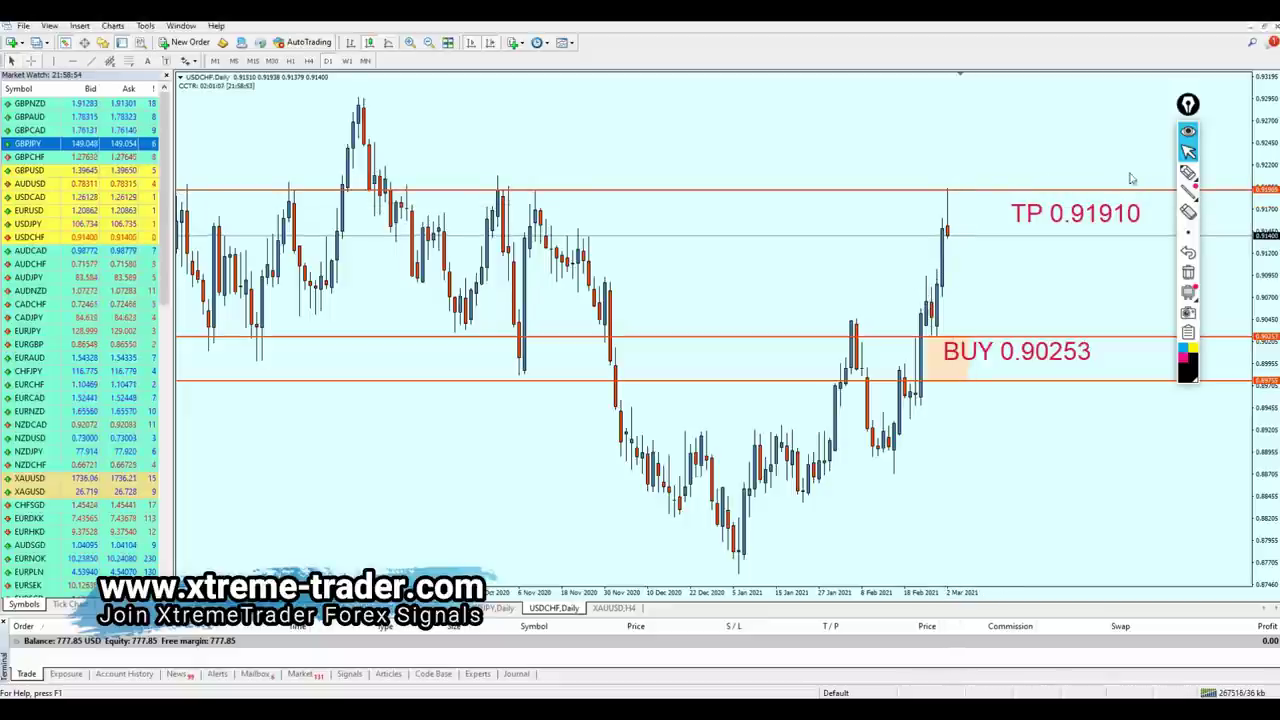
- Circle the tip of the latest USDCHF daily candle freehand once more at the 0.91910 target, and erase the mark
left_click(1186, 172)
mouse_move(943, 206)
left_mouse_down()
mouse_move(972, 188)
mouse_move(968, 210)
left_mouse_up()
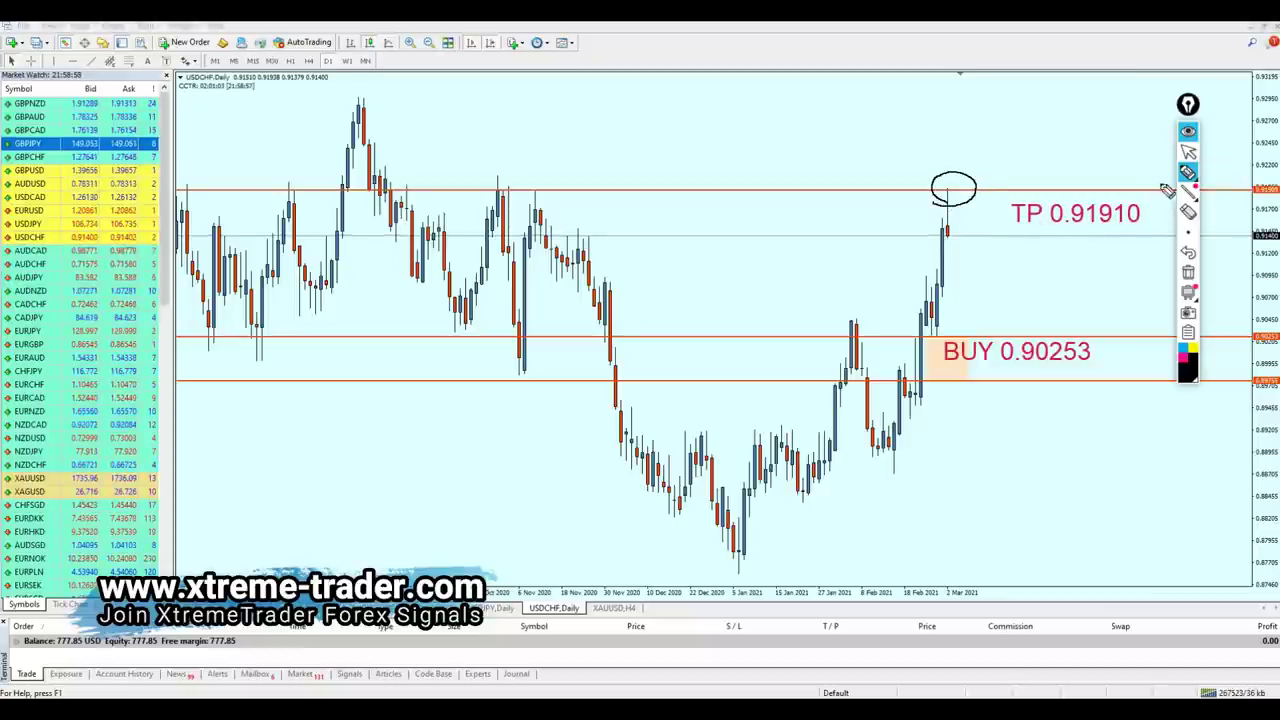
left_click(1188, 152)
left_click(1188, 272)
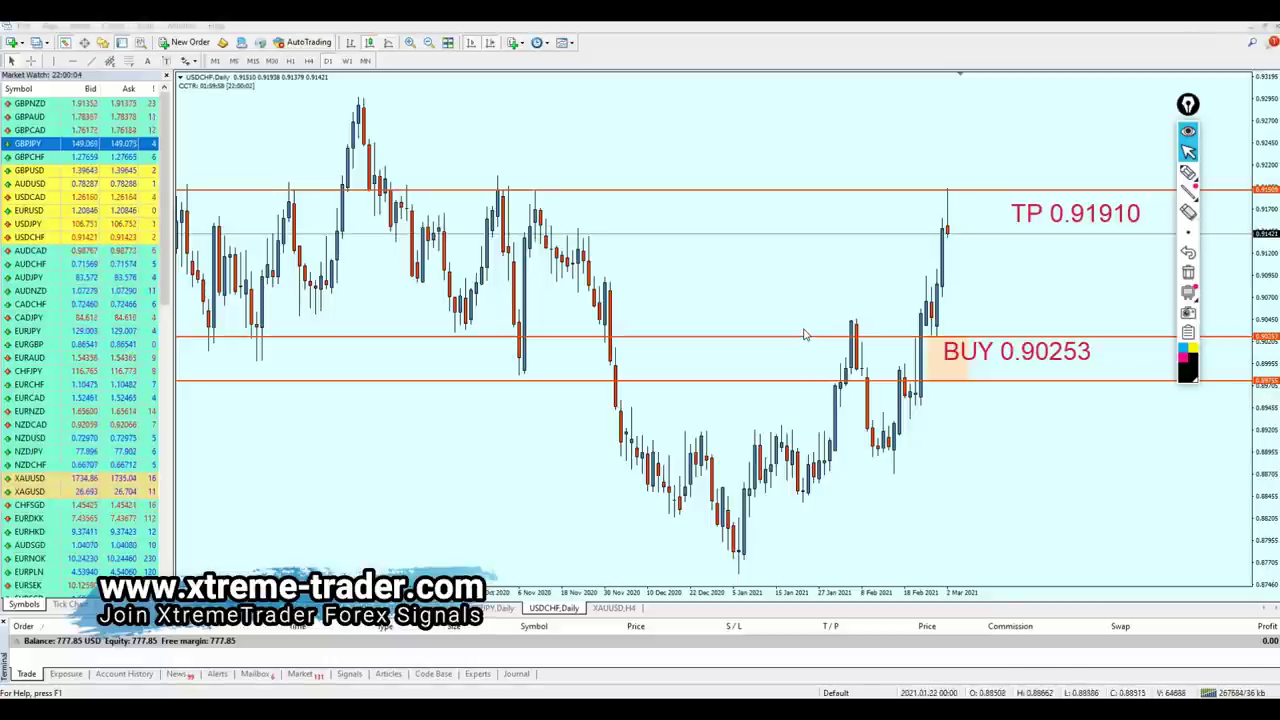
- Delete the old USDCHF buy setup: the buy and TP labels, the shaded zone and all three horizontal lines
double_click(1041, 359)
key("Delete")
double_click(1010, 380)
key("Delete")
double_click(938, 374)
key("Delete")
double_click(941, 337)
key("Delete")
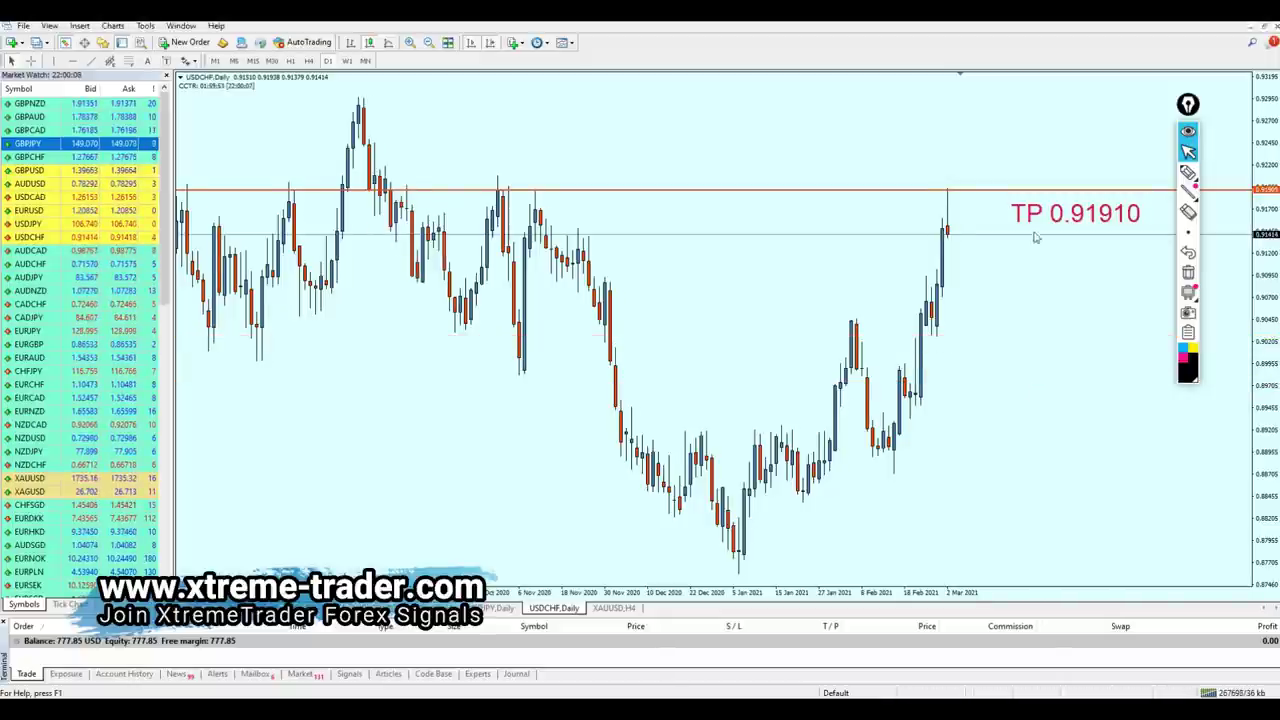
left_click(1015, 208)
left_click(1008, 191)
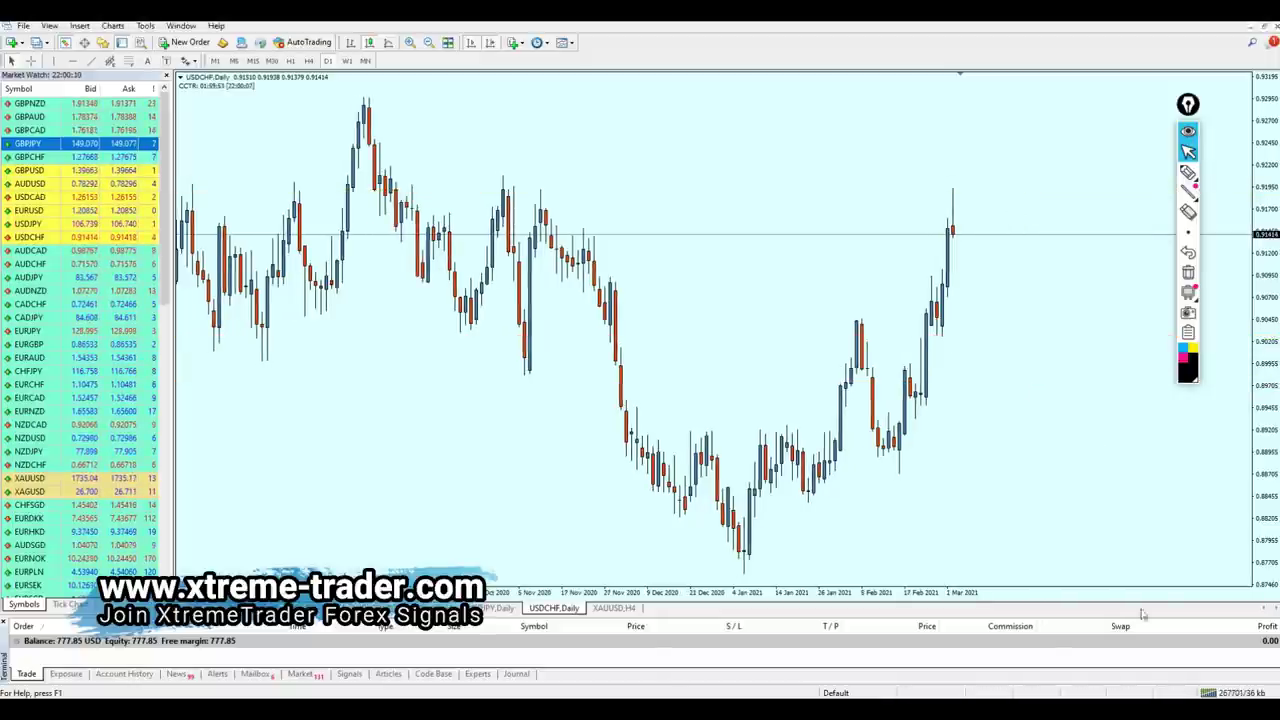
- Check the date in the system calendar and measure a short price distance beside the latest daily candle
left_click(1225, 710)
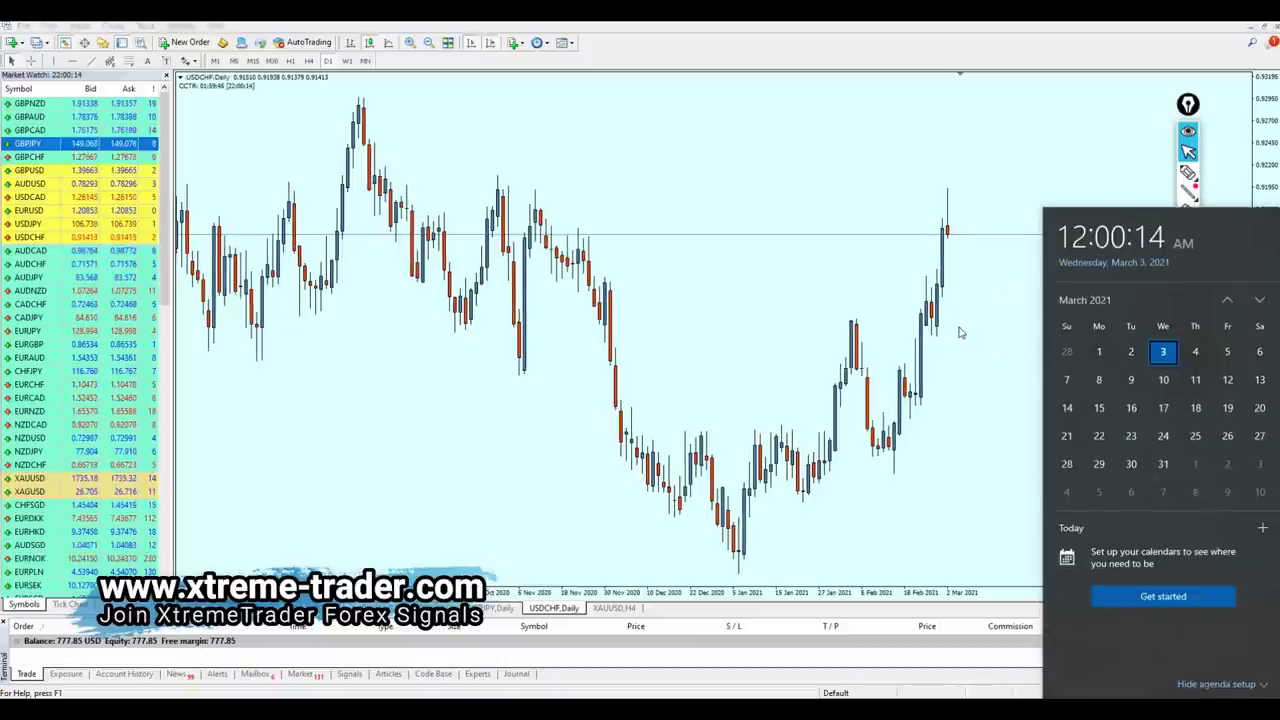
left_click(932, 236)
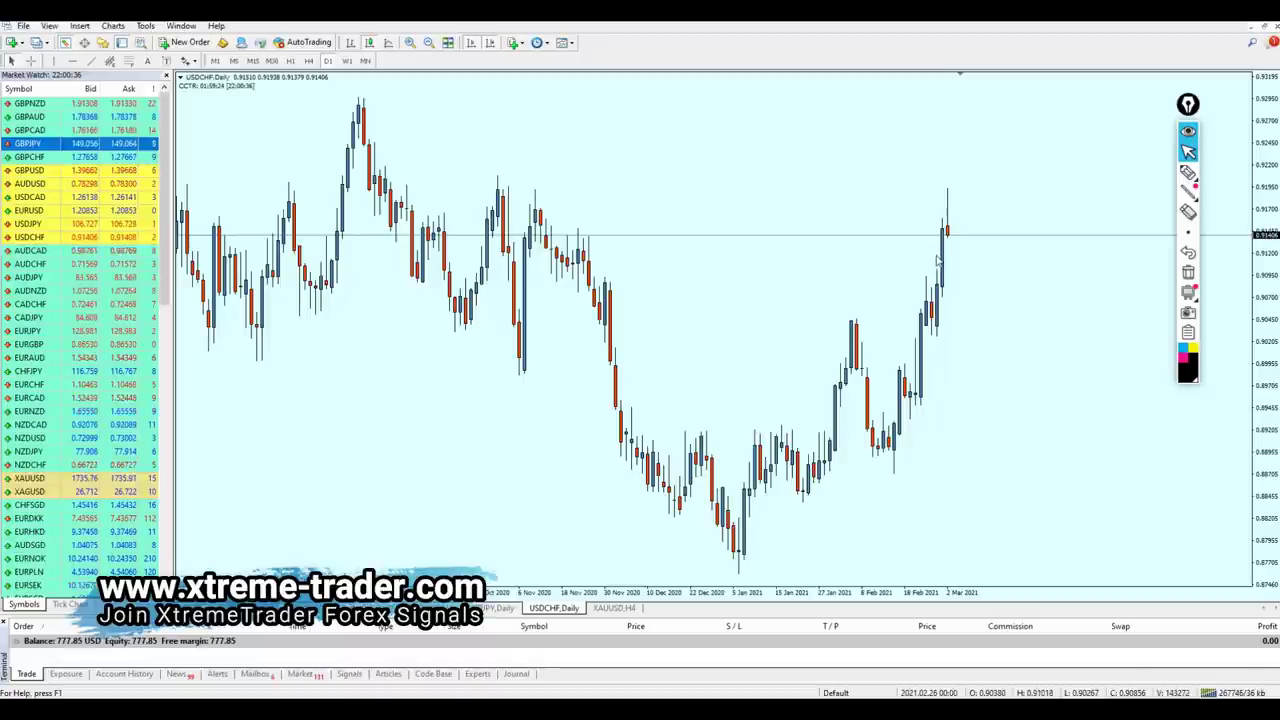
middle_click(963, 231)
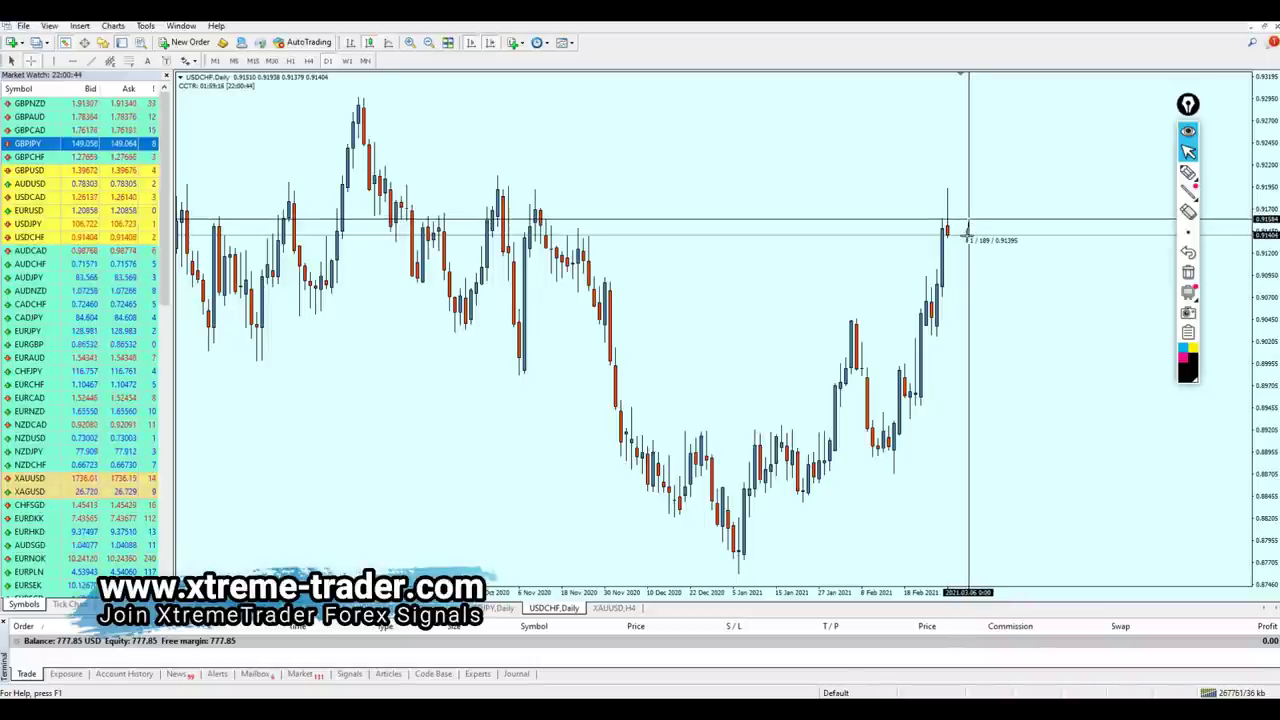
left_click_drag(968, 236, 967, 237)
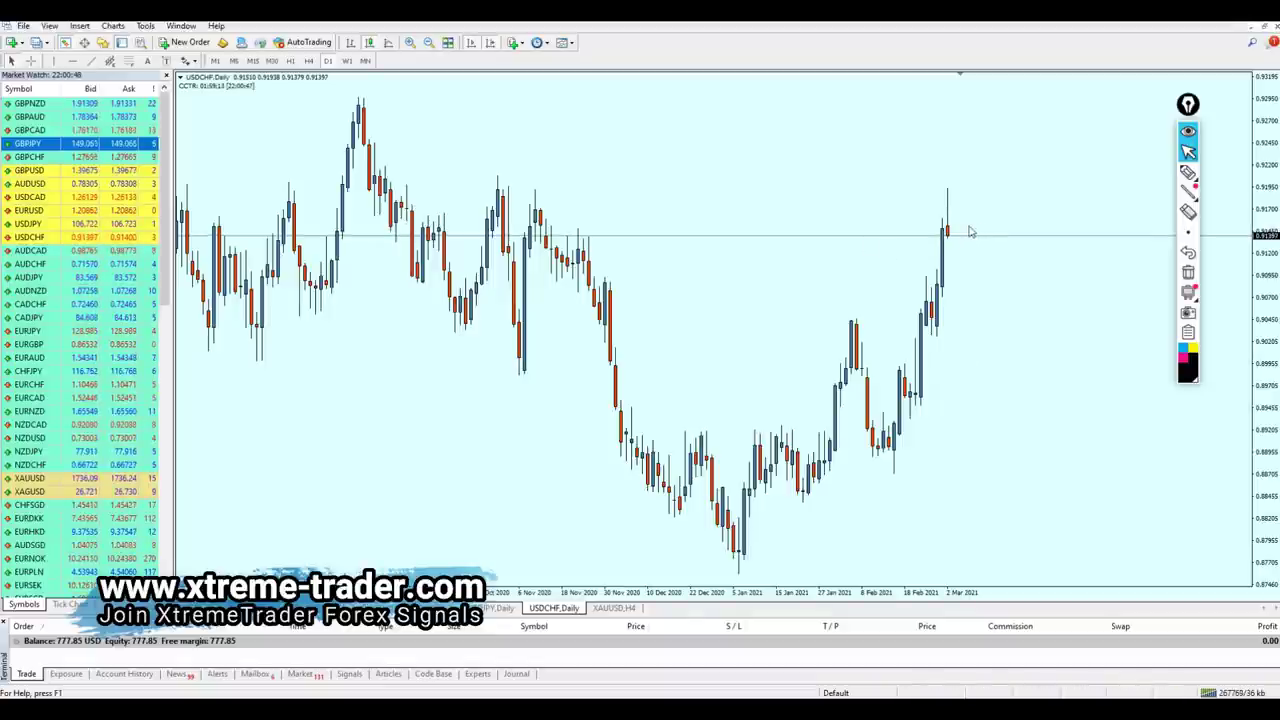
- Switch USDCHF to the H4 timeframe and add the text label "SELL NOW 0.91397" just below the latest candle
left_click(309, 60)
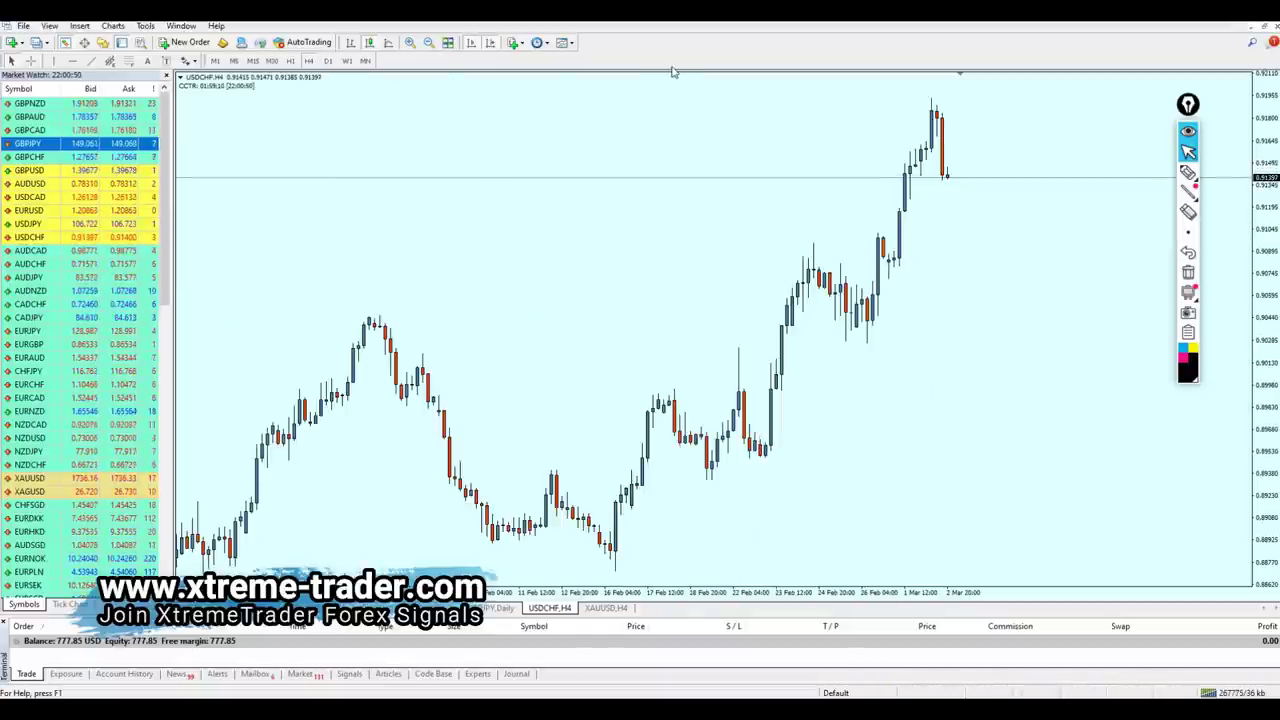
left_click(938, 184)
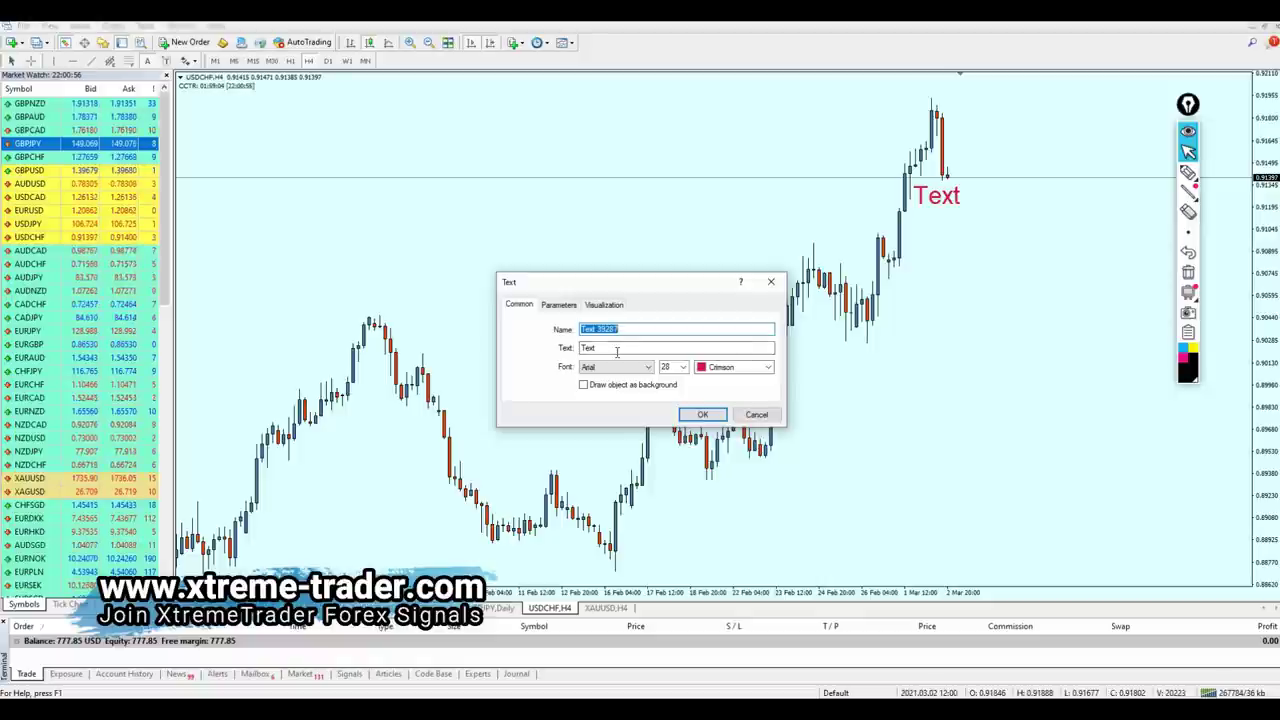
left_click_drag(617, 352, 581, 354)
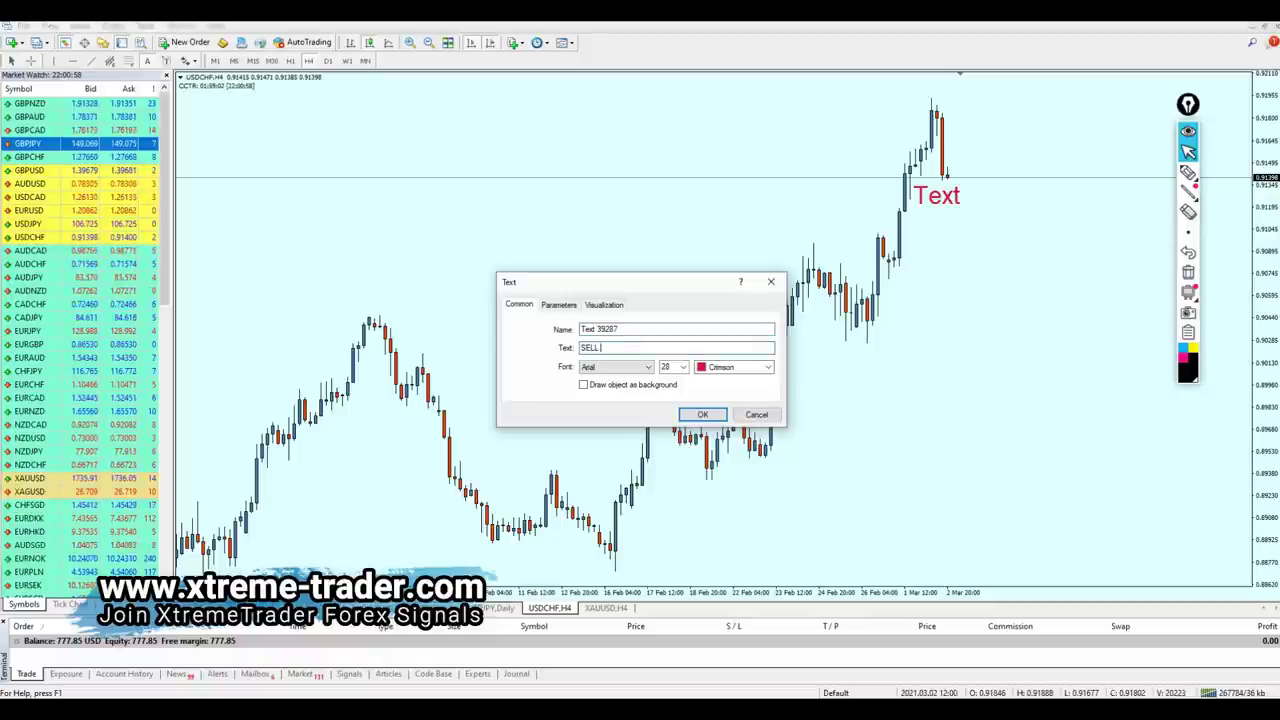
type("SELL NOW ")
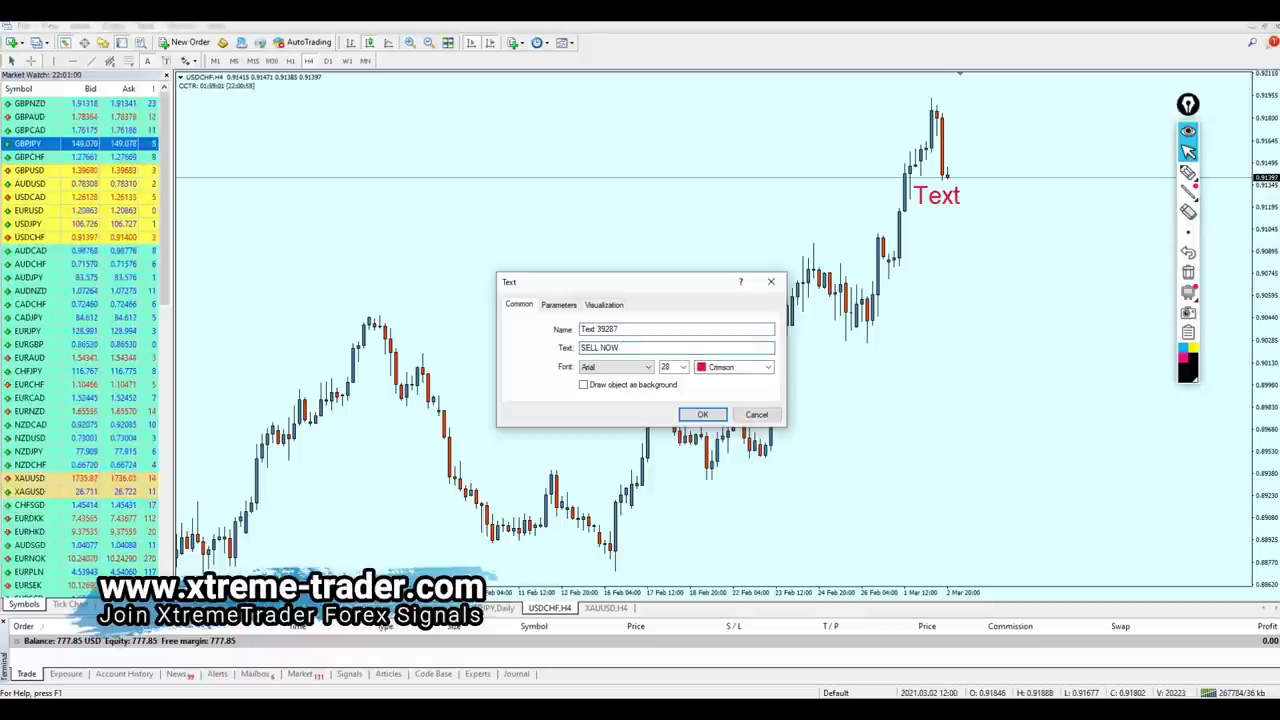
type("0.9139")
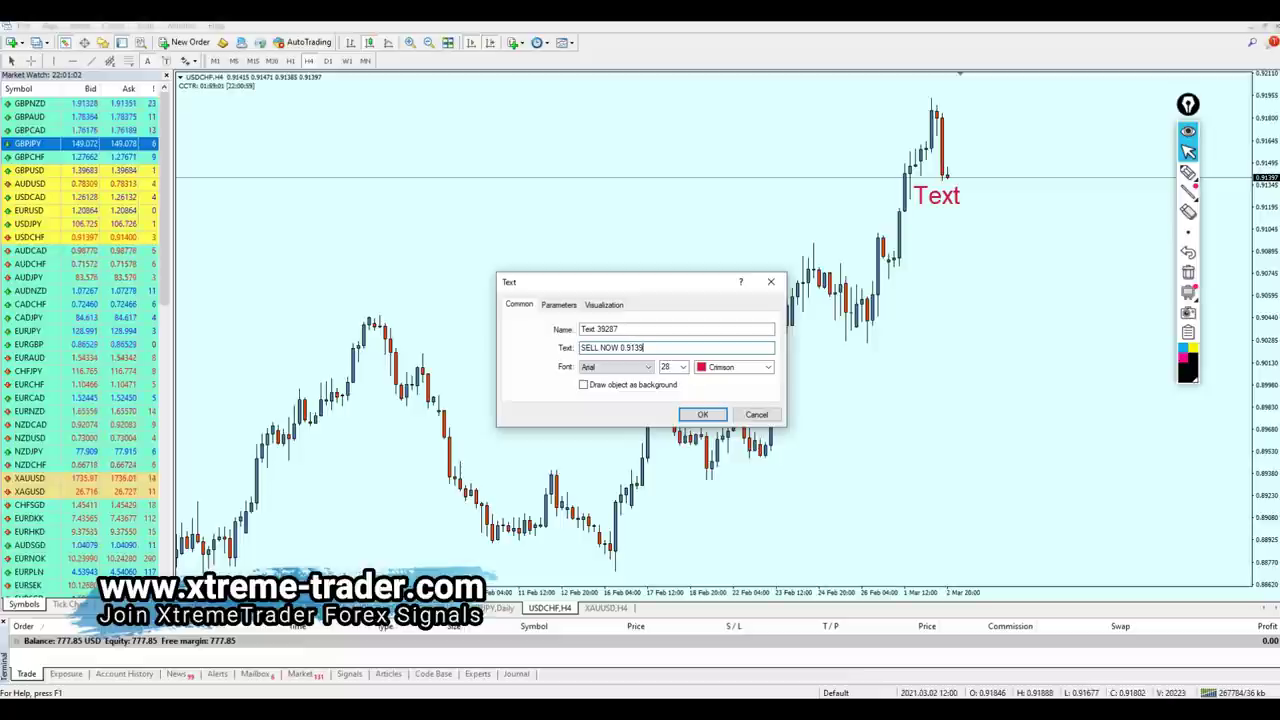
type("7")
key("Return")
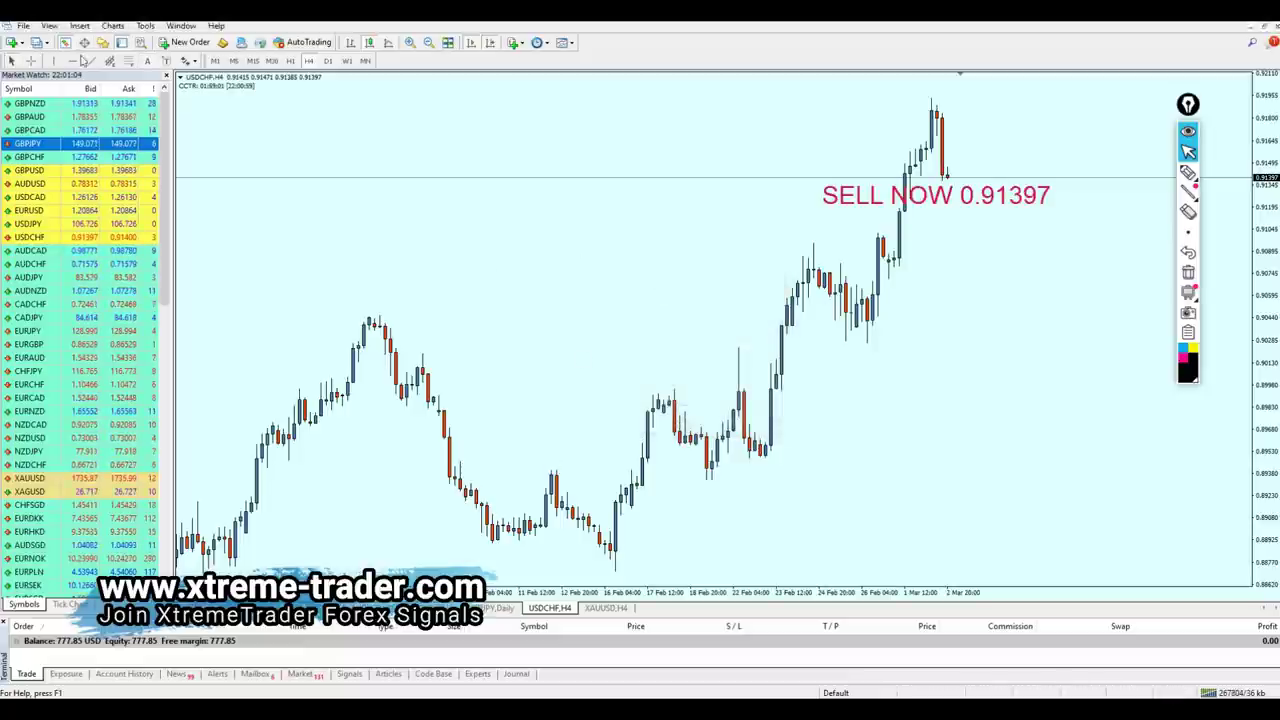
- Add a horizontal line at the current price and, on the daily timeframe, place the sell label above it beside the latest candle
left_click(829, 178)
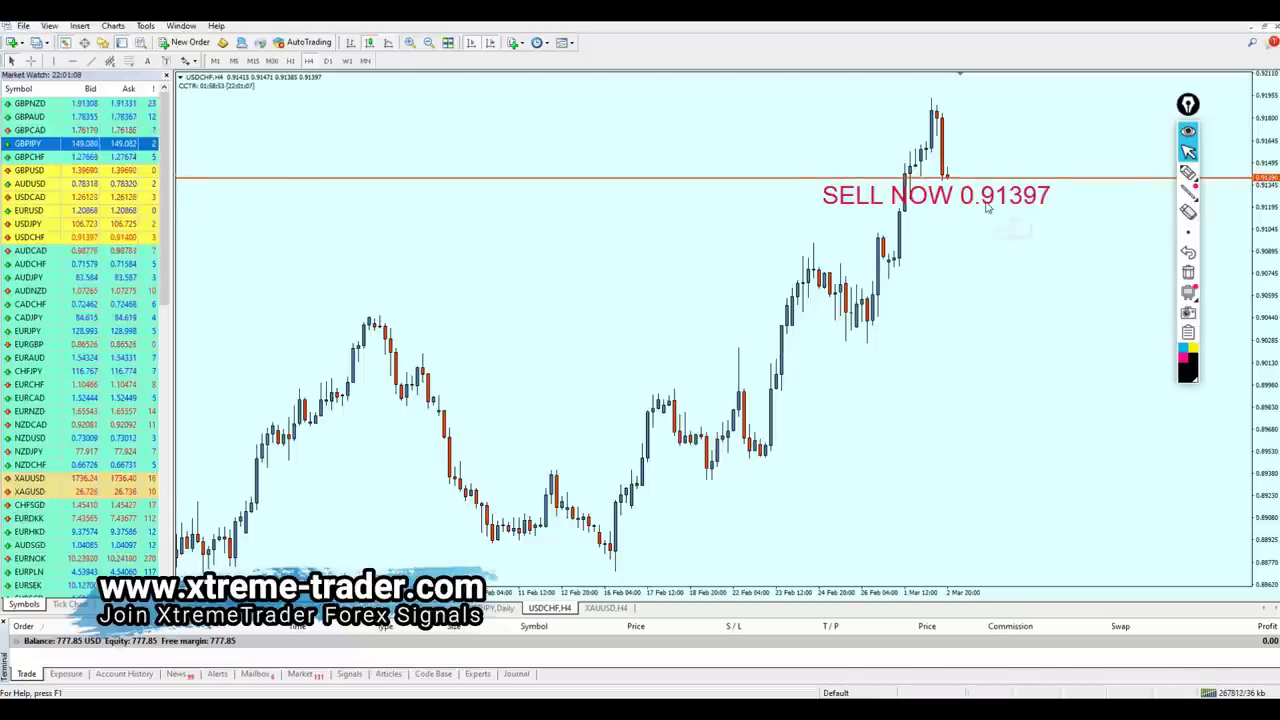
left_click_drag(990, 203, 1083, 160)
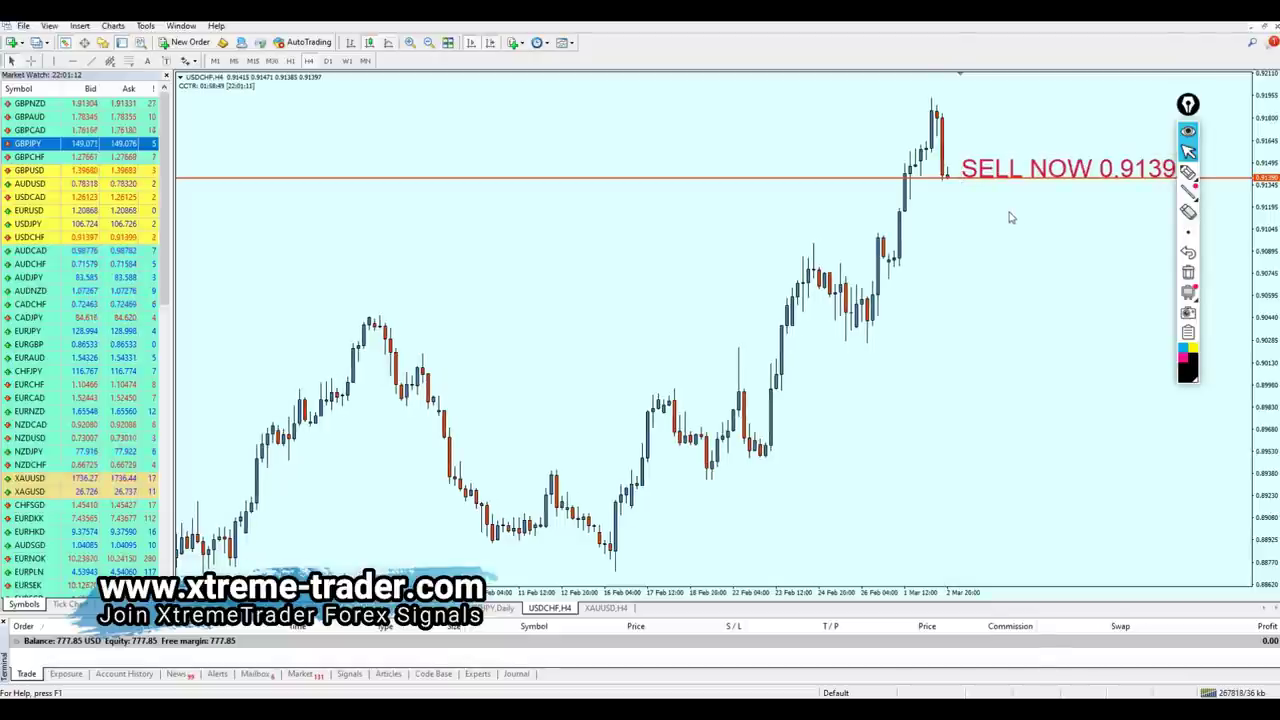
left_click(328, 60)
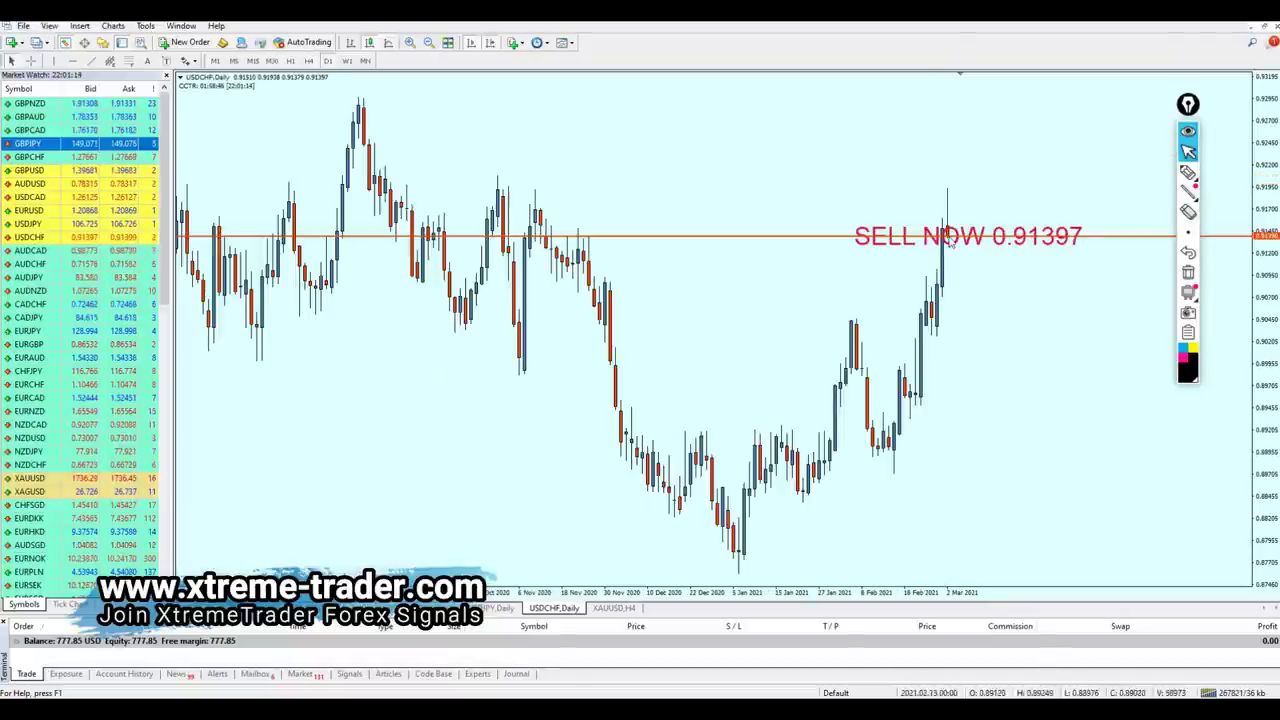
left_click_drag(950, 242, 1074, 215)
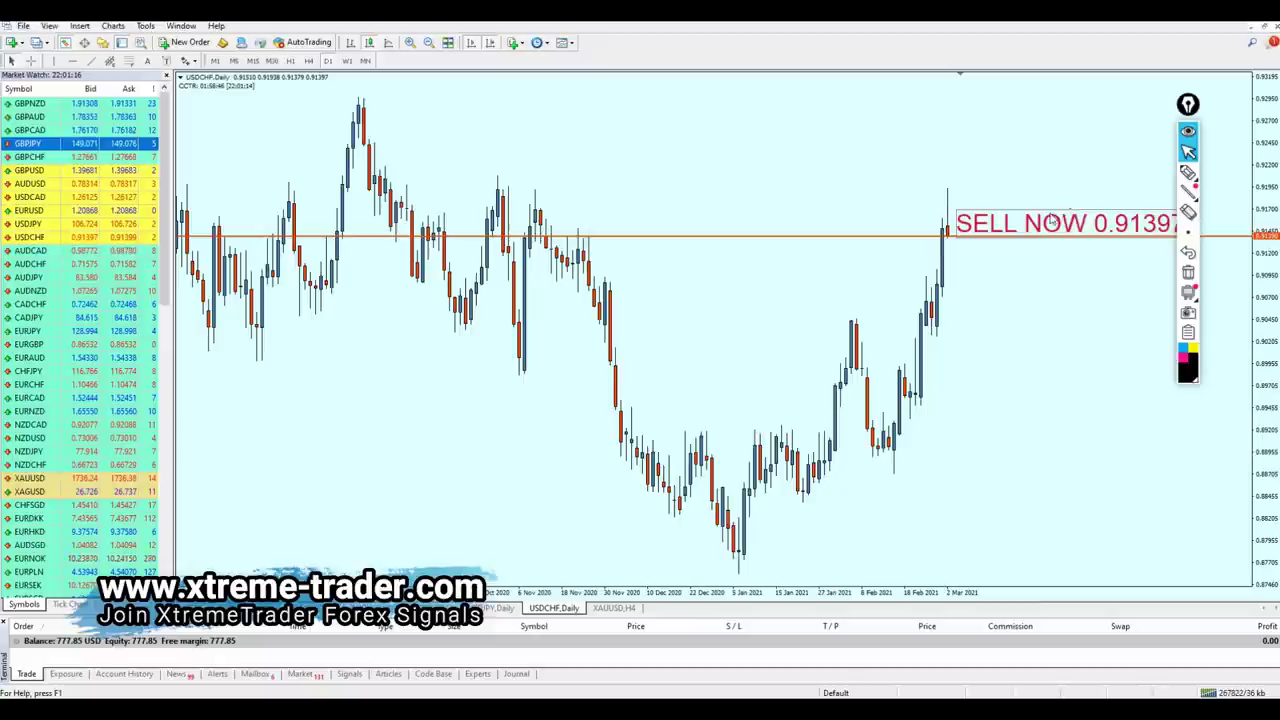
double_click(1051, 218)
- Copy the sell line up to the latest candle's high and measure the distance between the two levels
left_click_drag(907, 235, 909, 188, "ctrl")
middle_click(928, 237)
middle_click(930, 195)
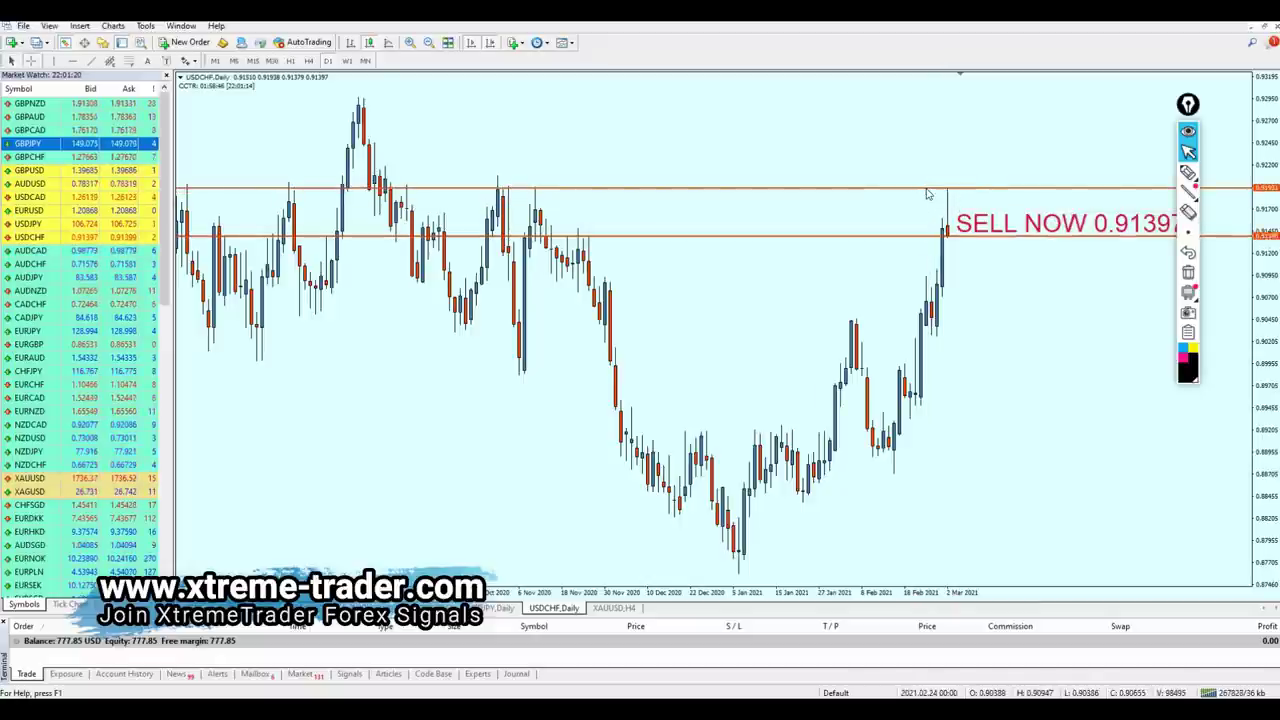
middle_click(918, 250)
middle_click(930, 244)
middle_click(945, 234)
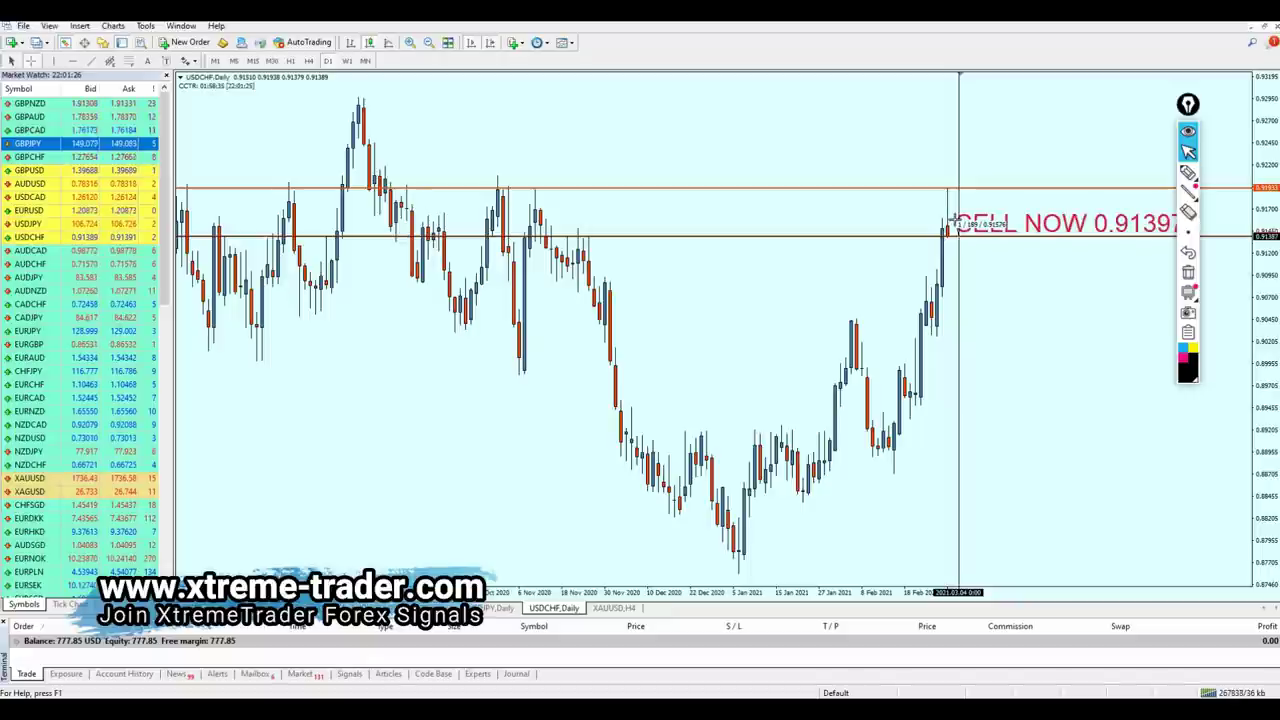
middle_click(958, 222)
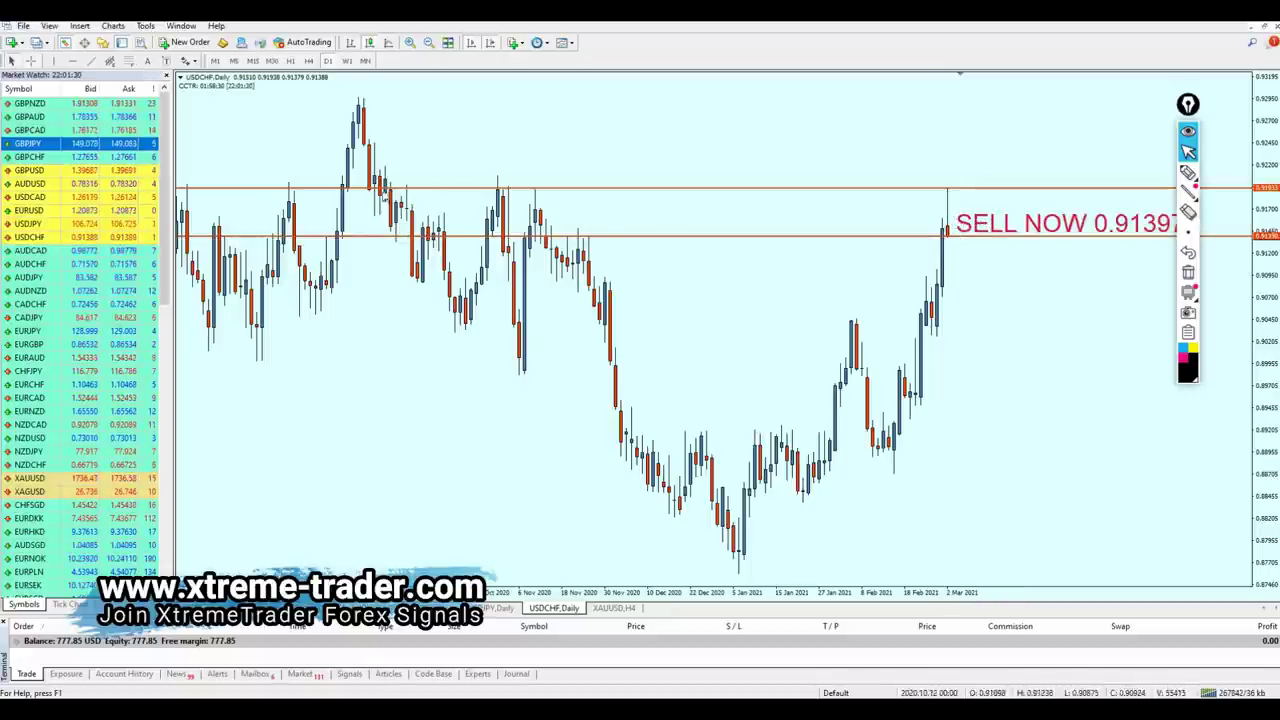
- Place another horizontal line at 0.90264 along the recent pullback lows and measure down to it from the sell line
left_click(584, 242)
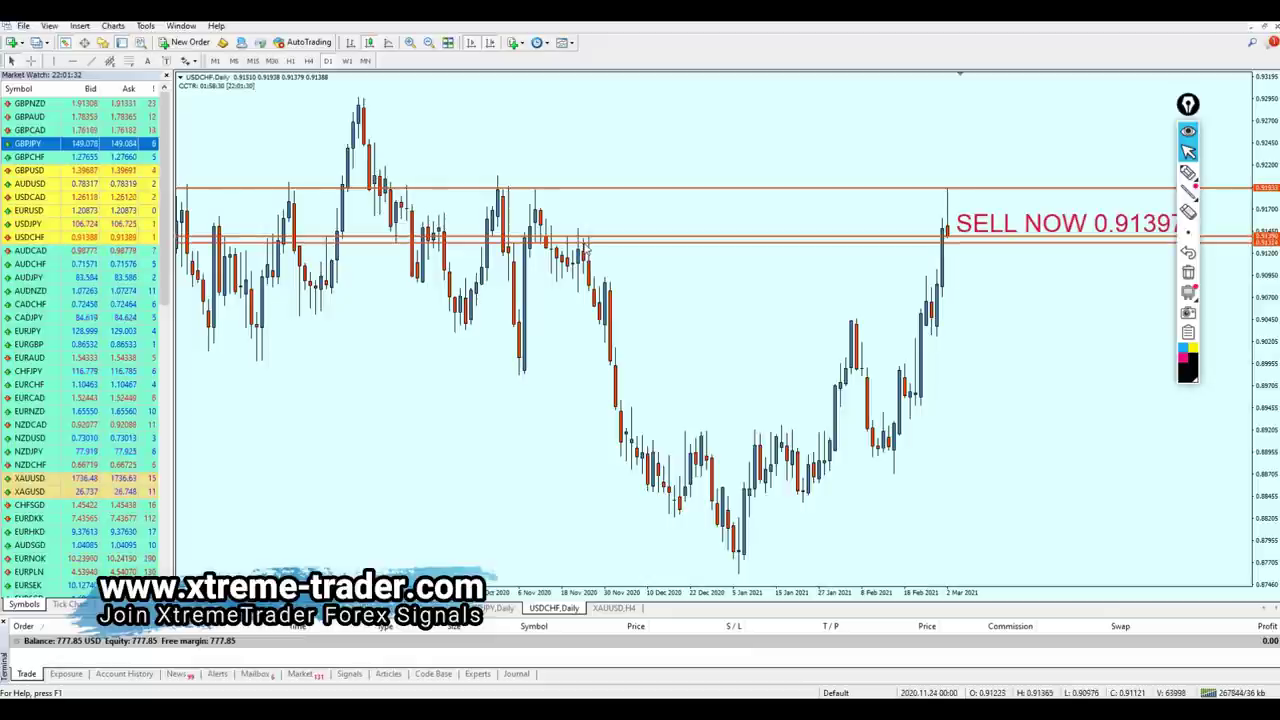
left_click_drag(588, 246, 655, 342)
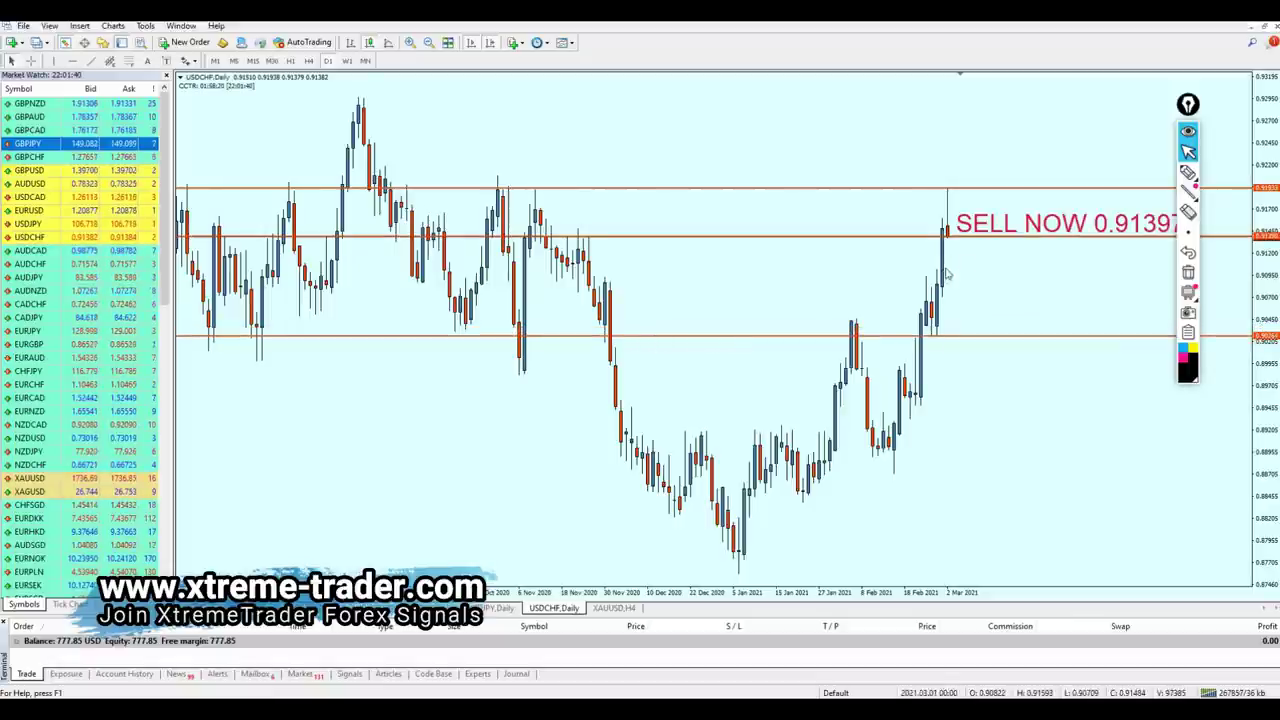
middle_click(962, 236)
left_click_drag(962, 236, 985, 330)
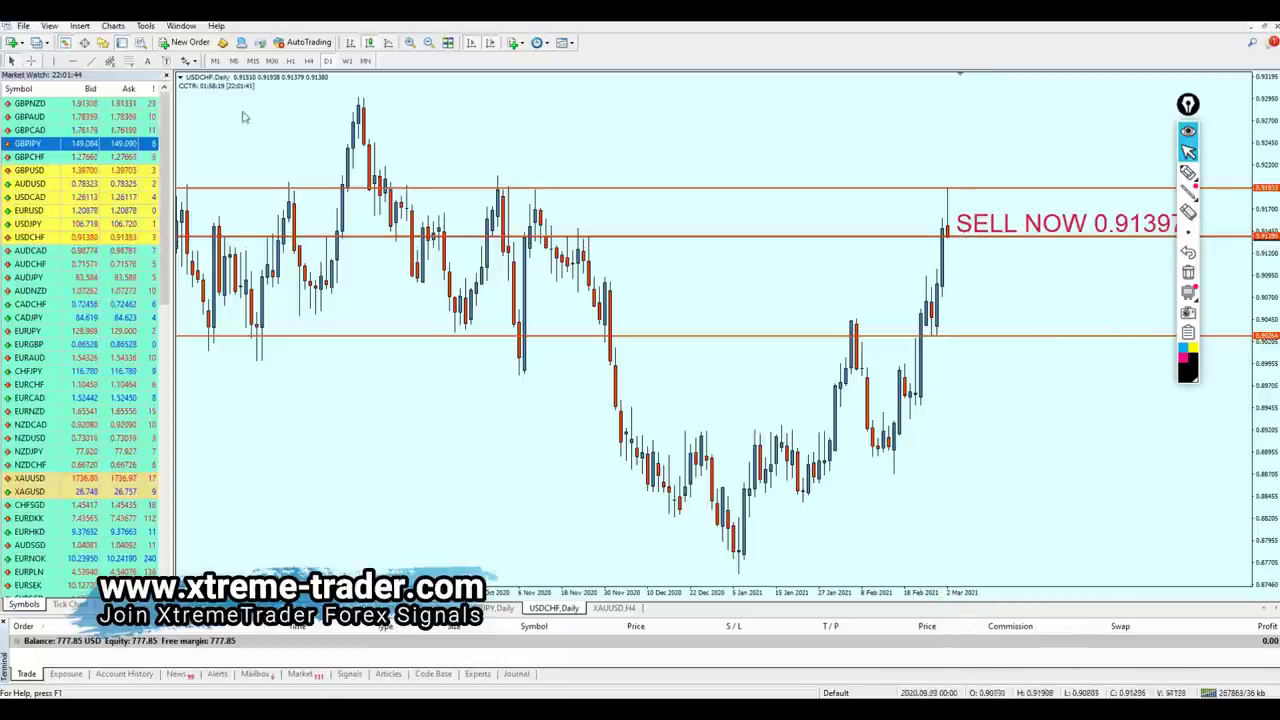
- Add the text label "TP 0.90264" and place it just above the target line
left_click(147, 61)
left_click(968, 340)
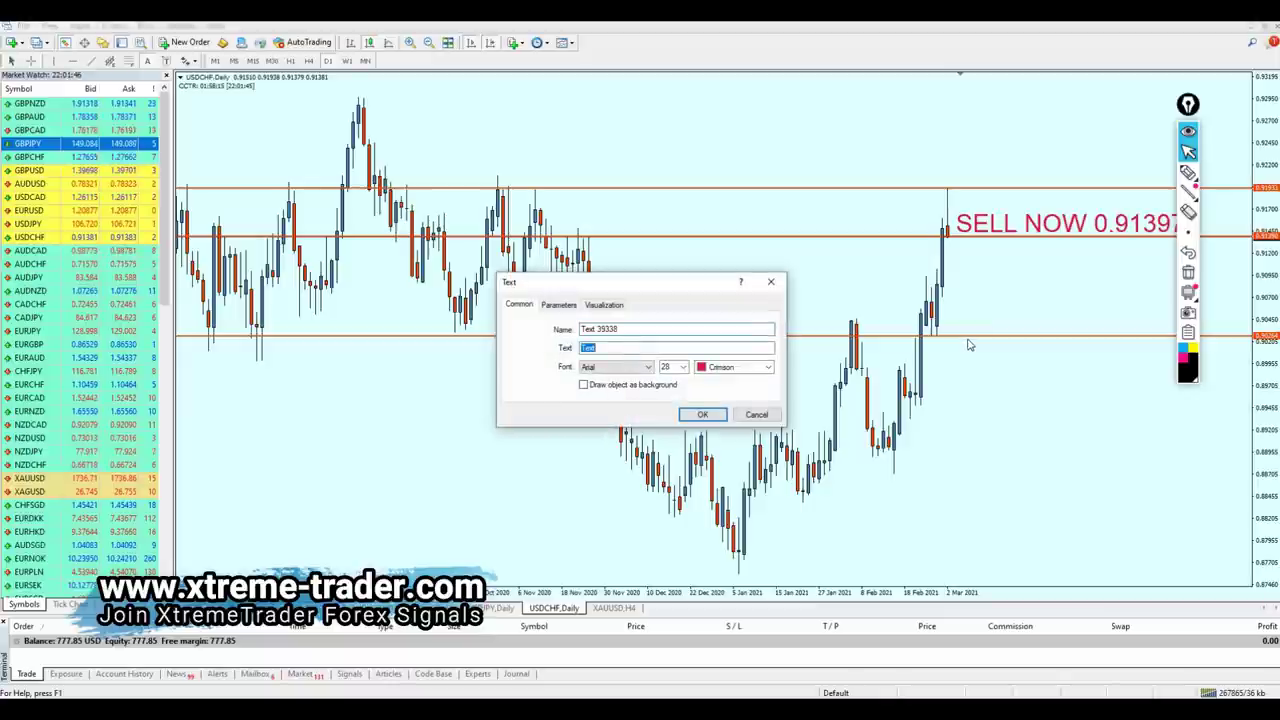
type("TP ")
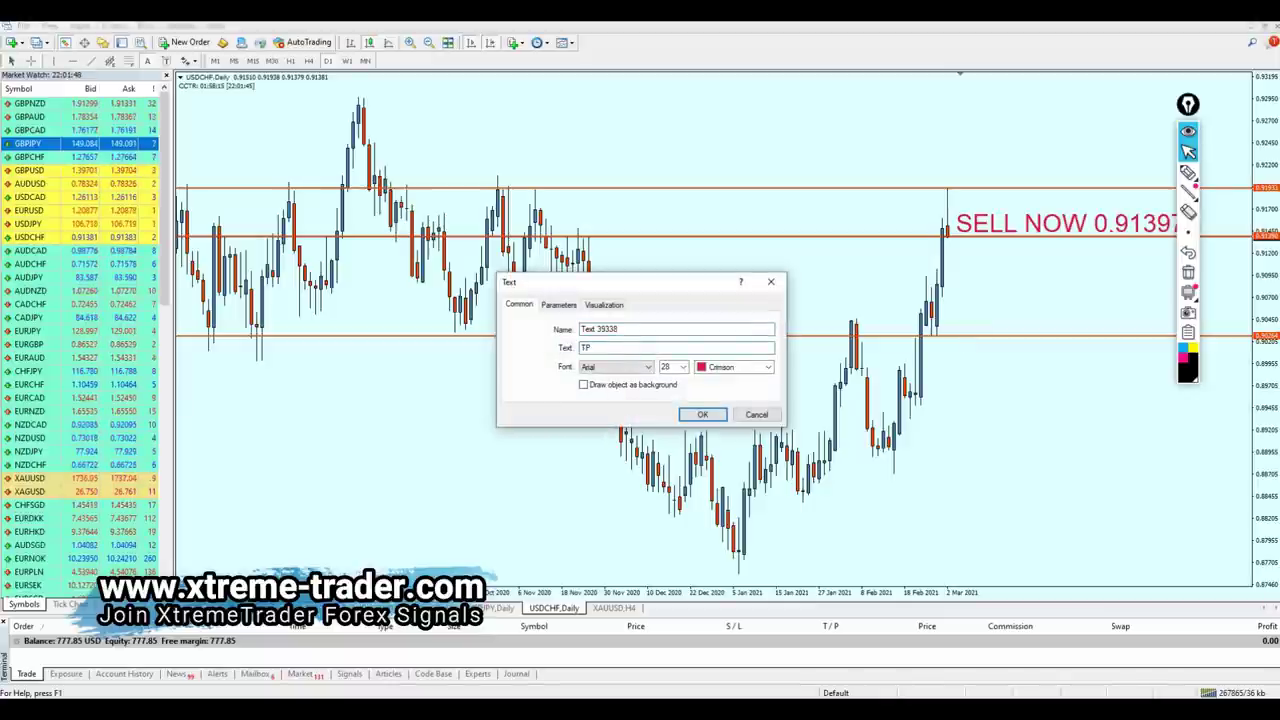
type("0.90264")
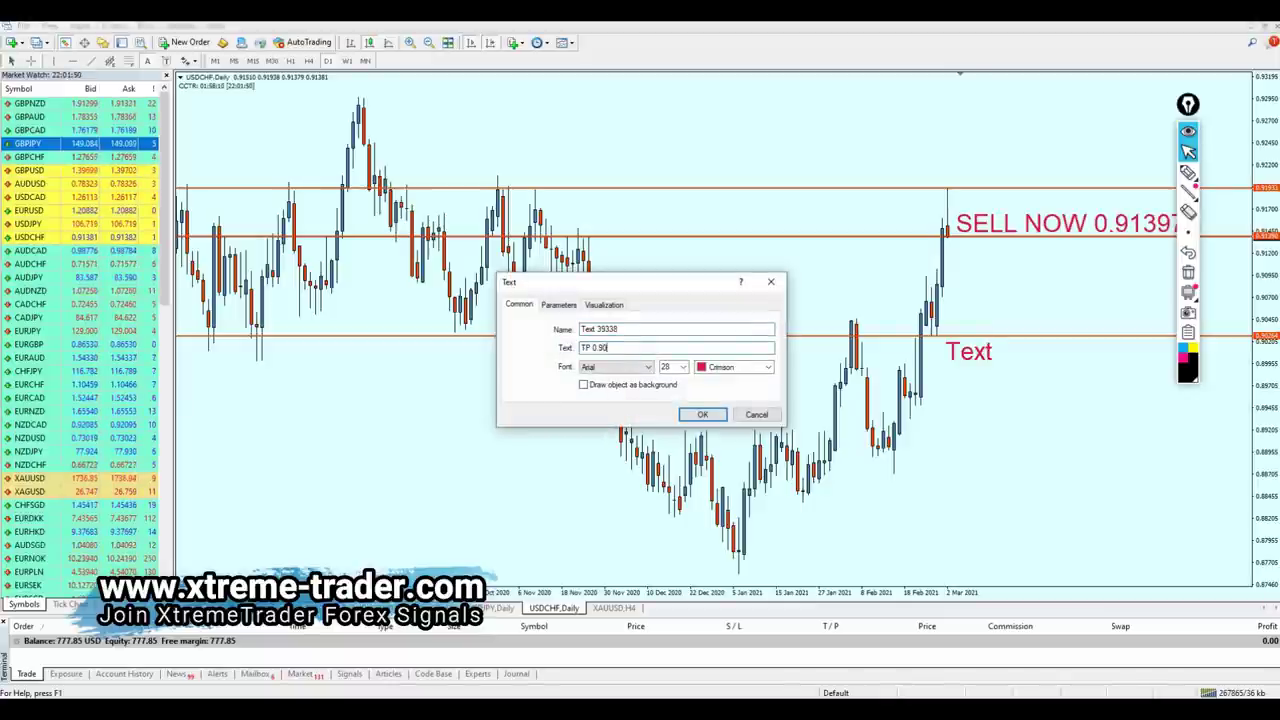
key("Return")
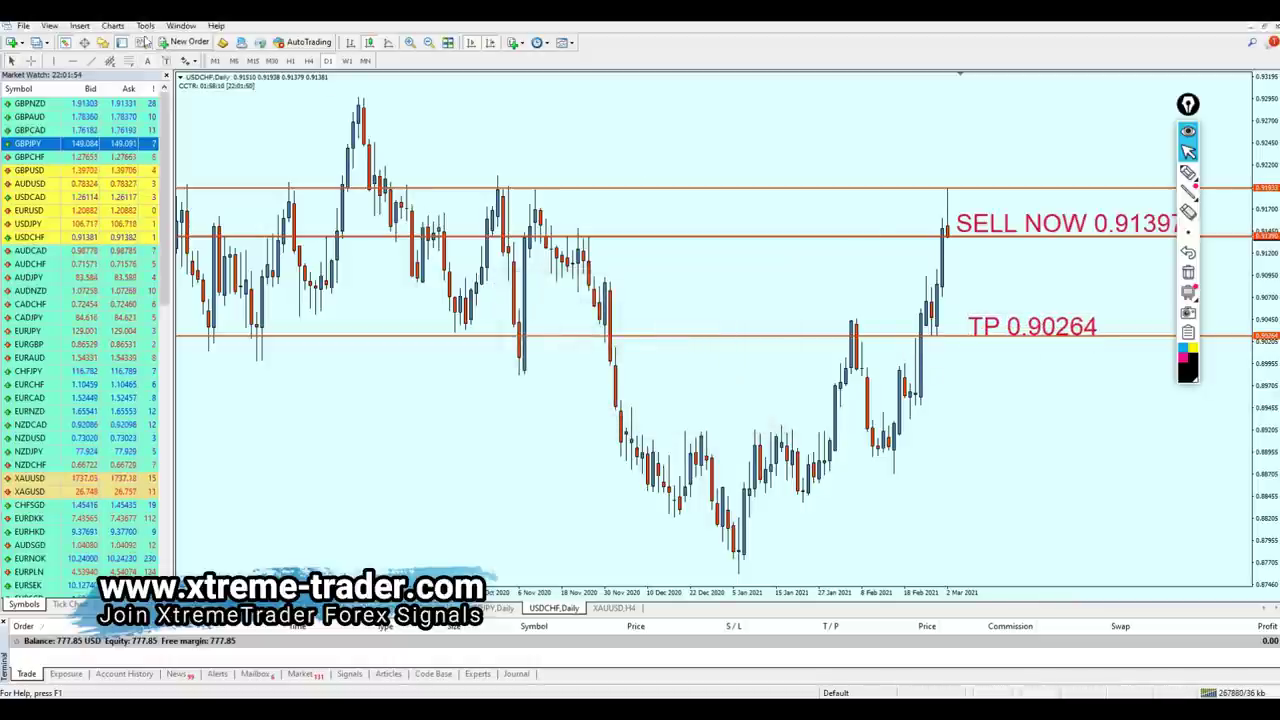
- Shade the sell zone with a rectangle between the sell line and the upper line, and move the annotation toolbar clear of the label
left_click(79, 25)
mouse_move(171, 130)
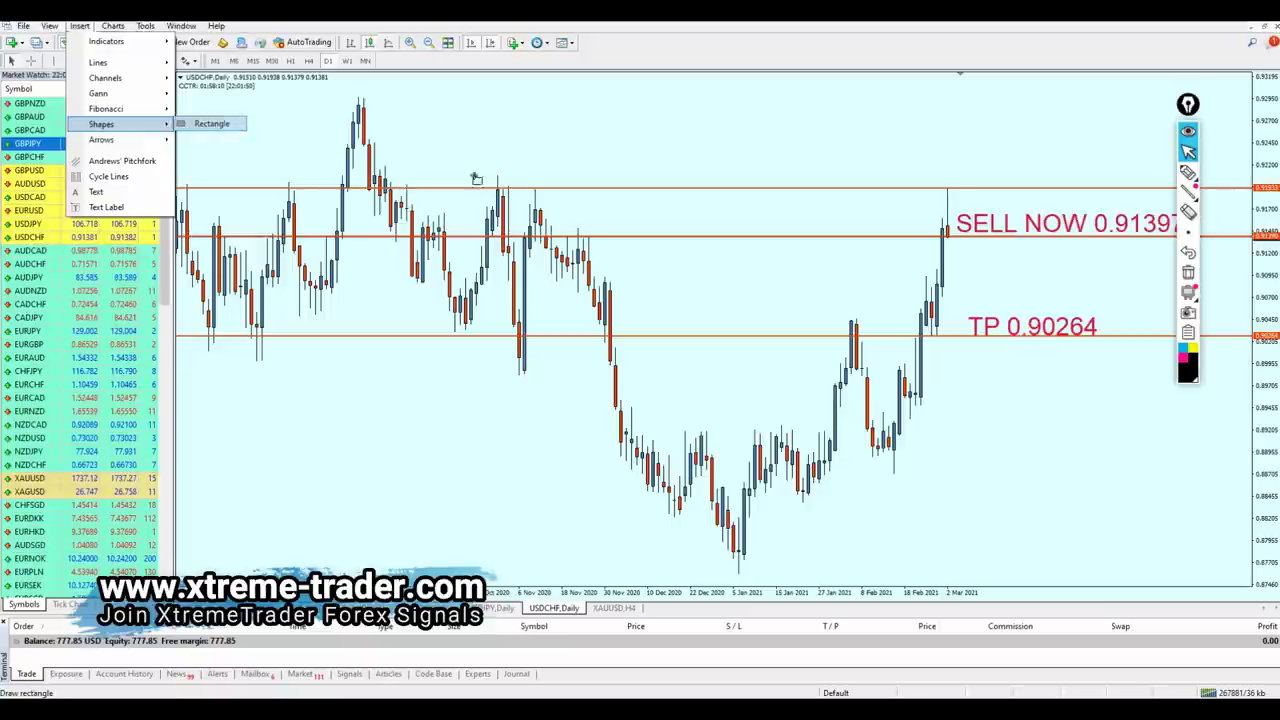
left_click(211, 123)
left_click_drag(928, 190, 1207, 241)
left_click_drag(1193, 110, 1246, 125)
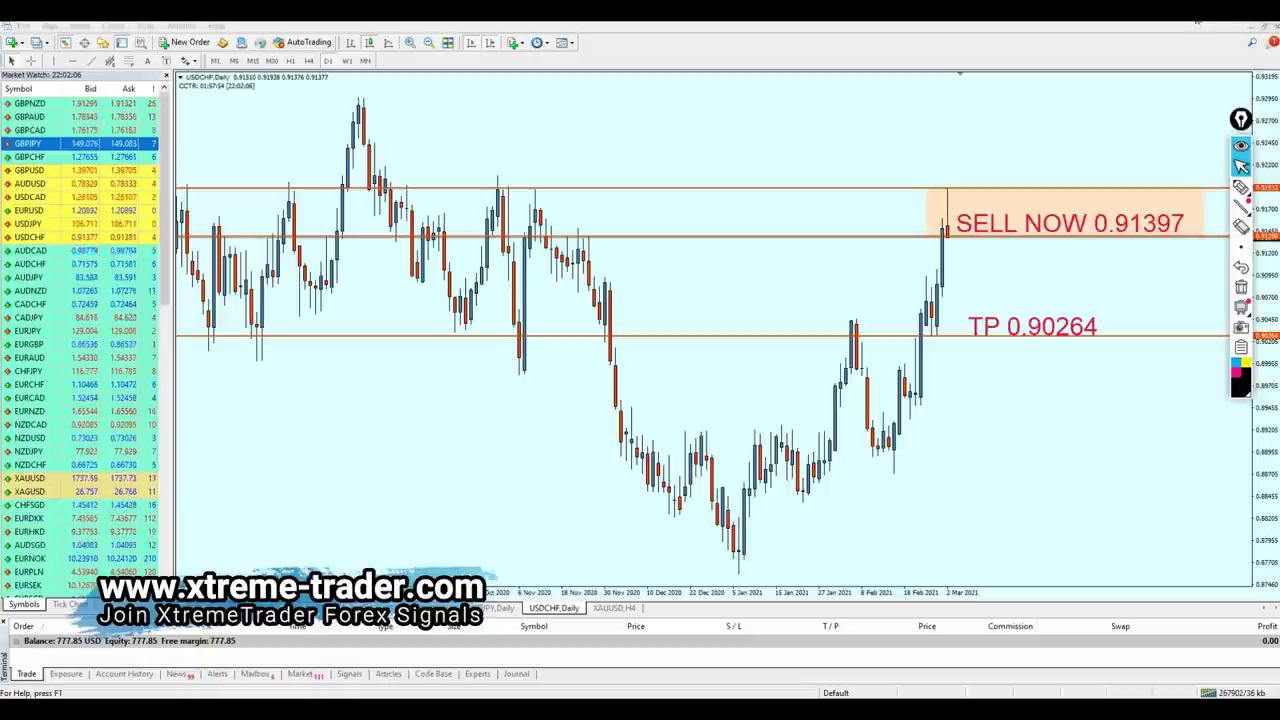
- Open the XAUUSD H4 chart, inspect the shaded zone's levels, and move the "SELL 1754.93" label into the zone near the latest candles
left_click(613, 608)
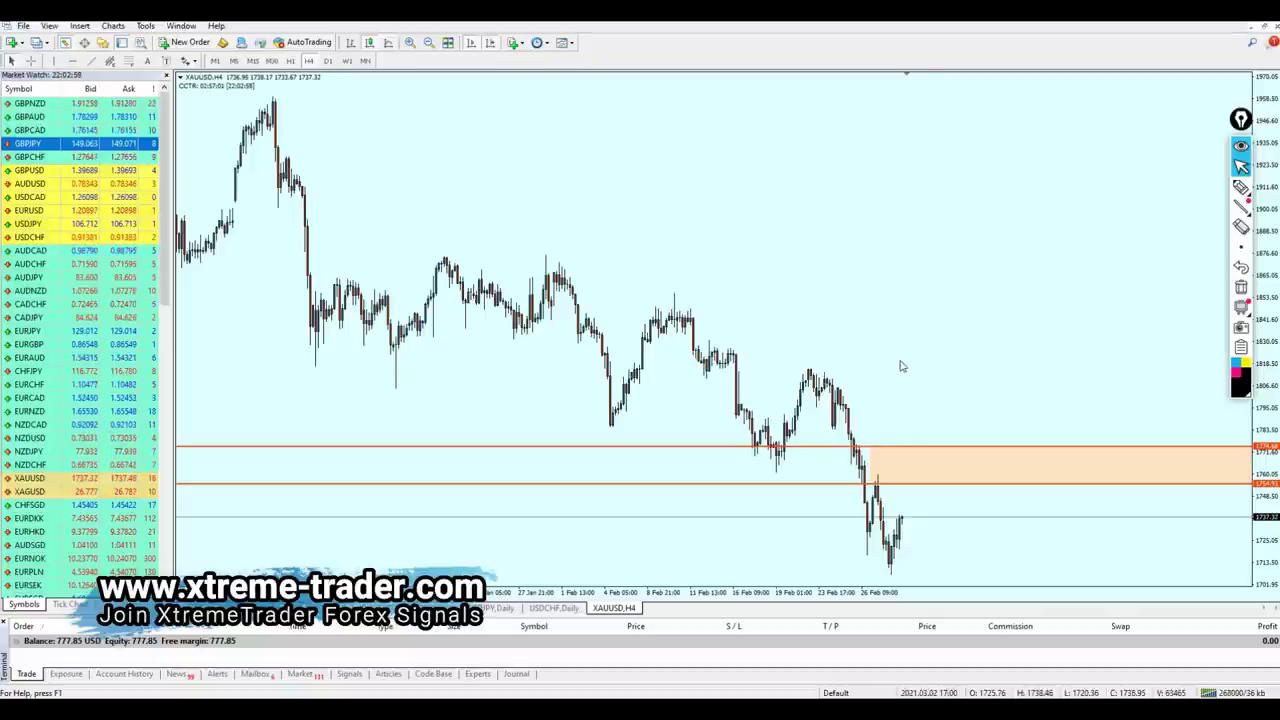
middle_click(880, 443)
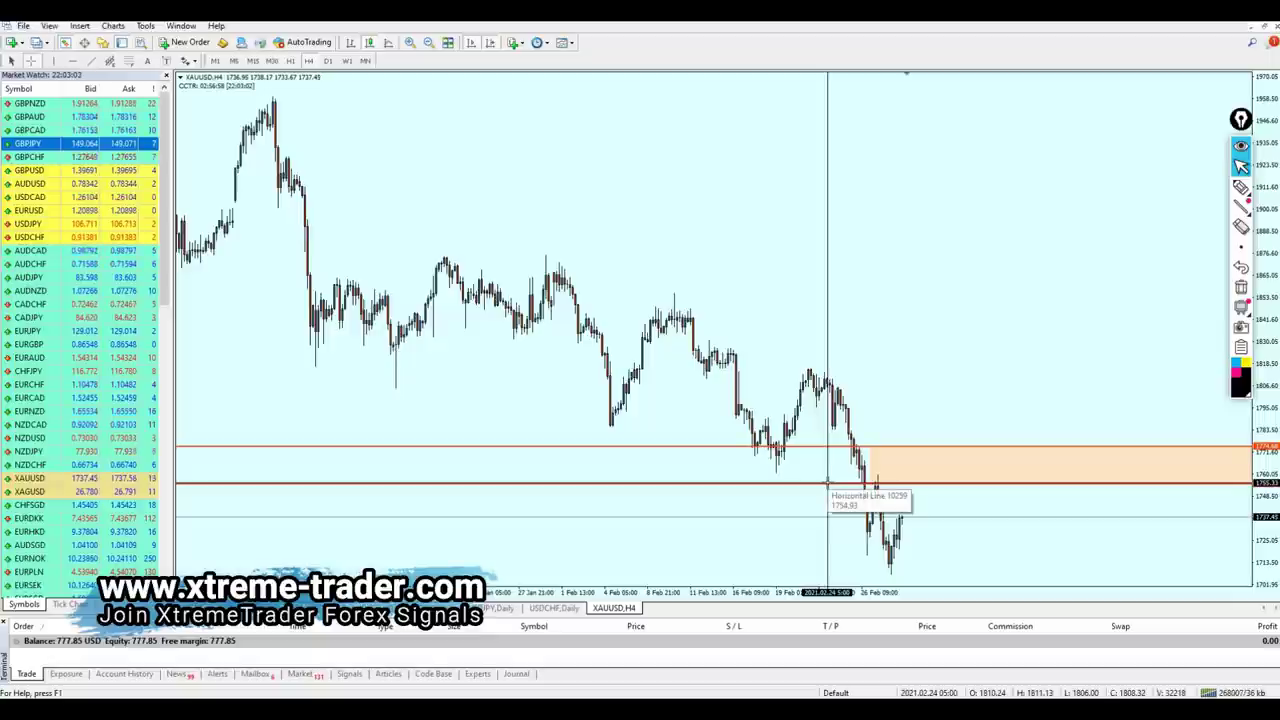
middle_click(827, 485)
key("minus")
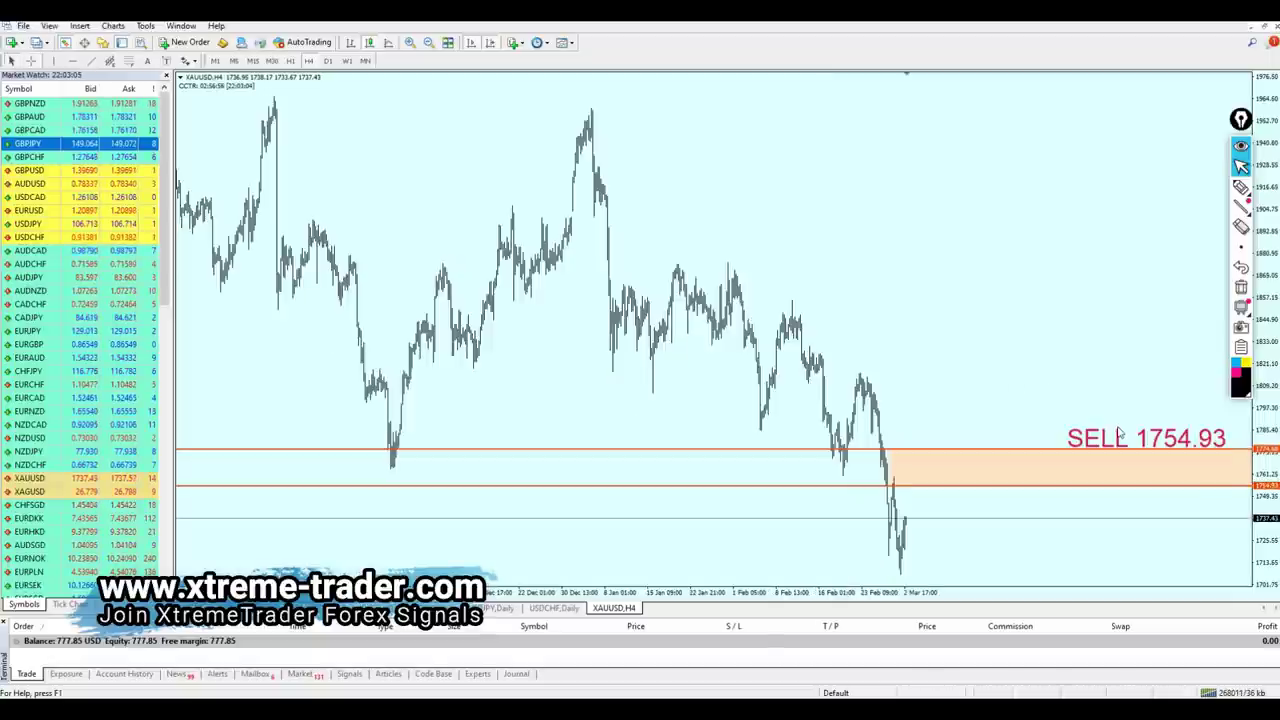
left_click_drag(1119, 432, 986, 467)
key("plus")
double_click(980, 465)
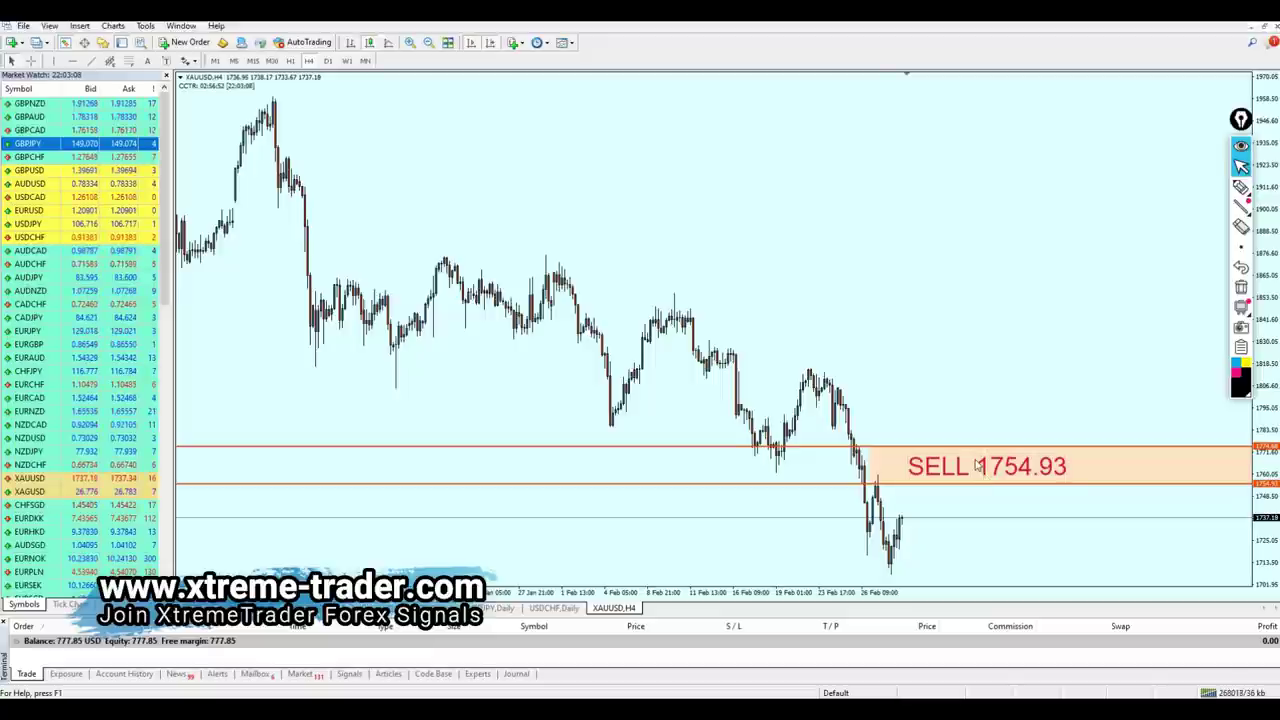
middle_click(890, 483)
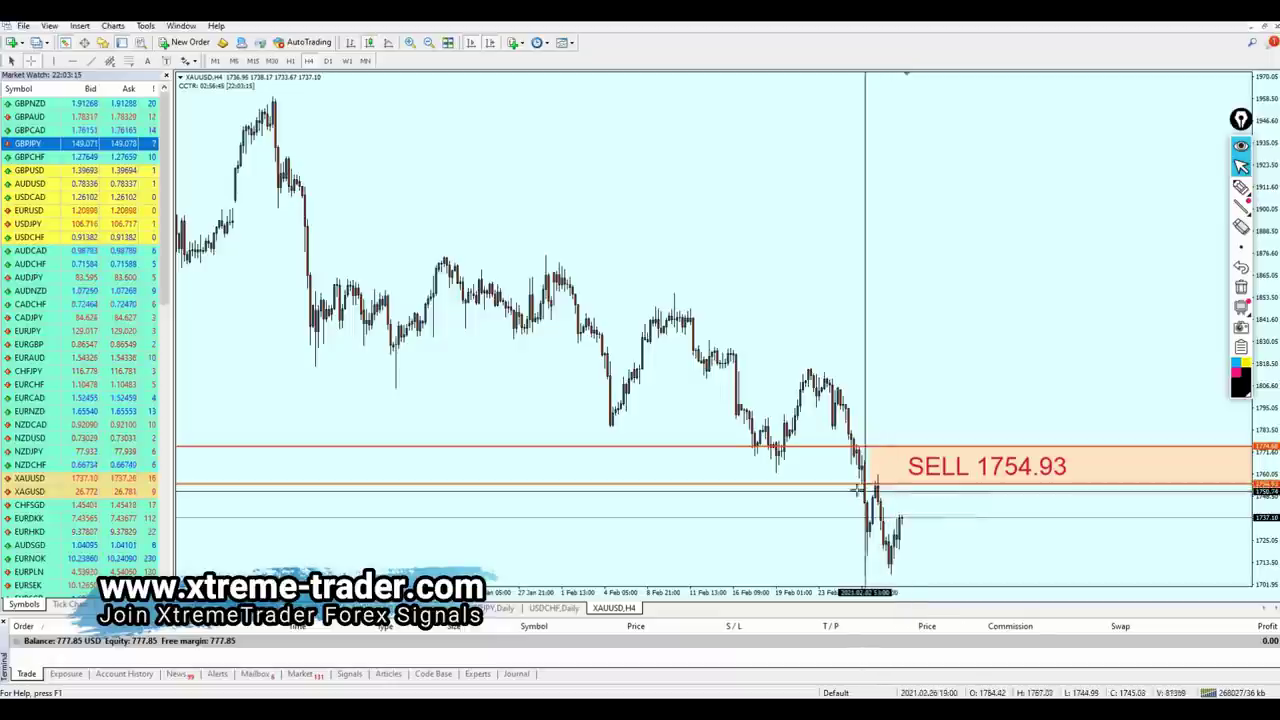
- Examine the XAUUSD drop below the sell zone on the H4 chart, and check the latest candles and levels on the Daily chart
left_click_drag(834, 484, 896, 570)
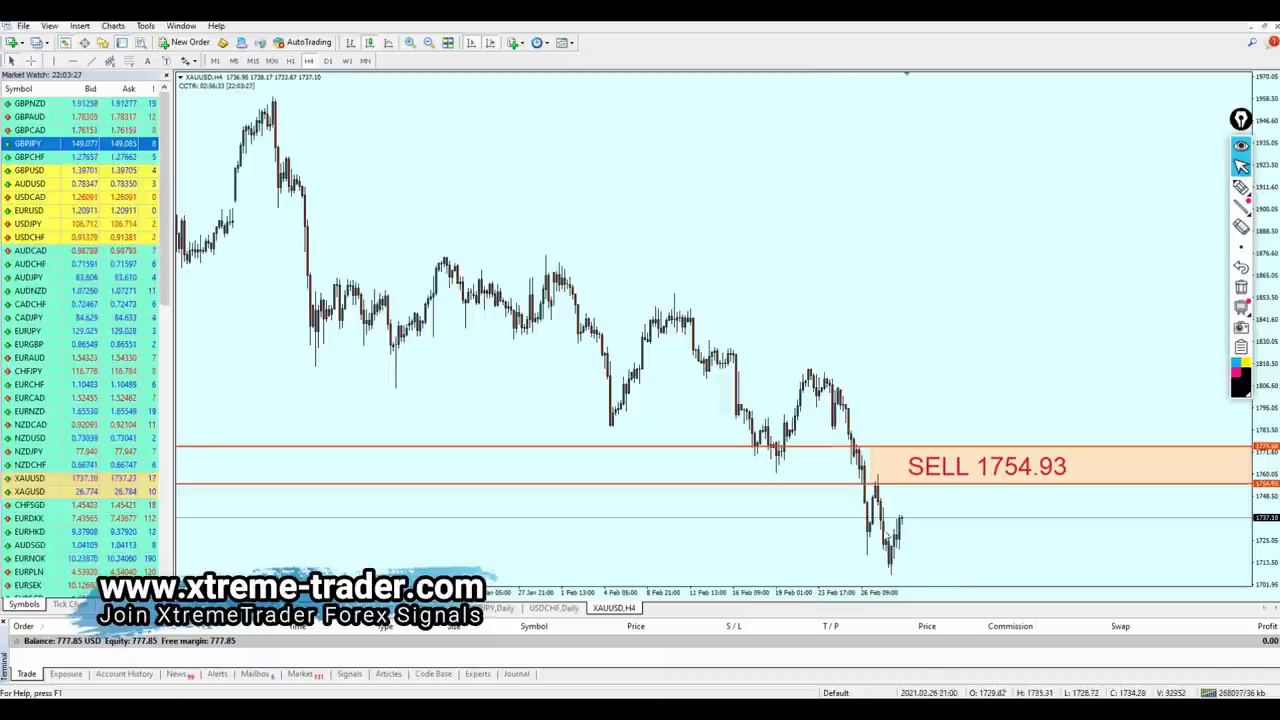
middle_click(893, 522)
left_click_drag(900, 488, 922, 545)
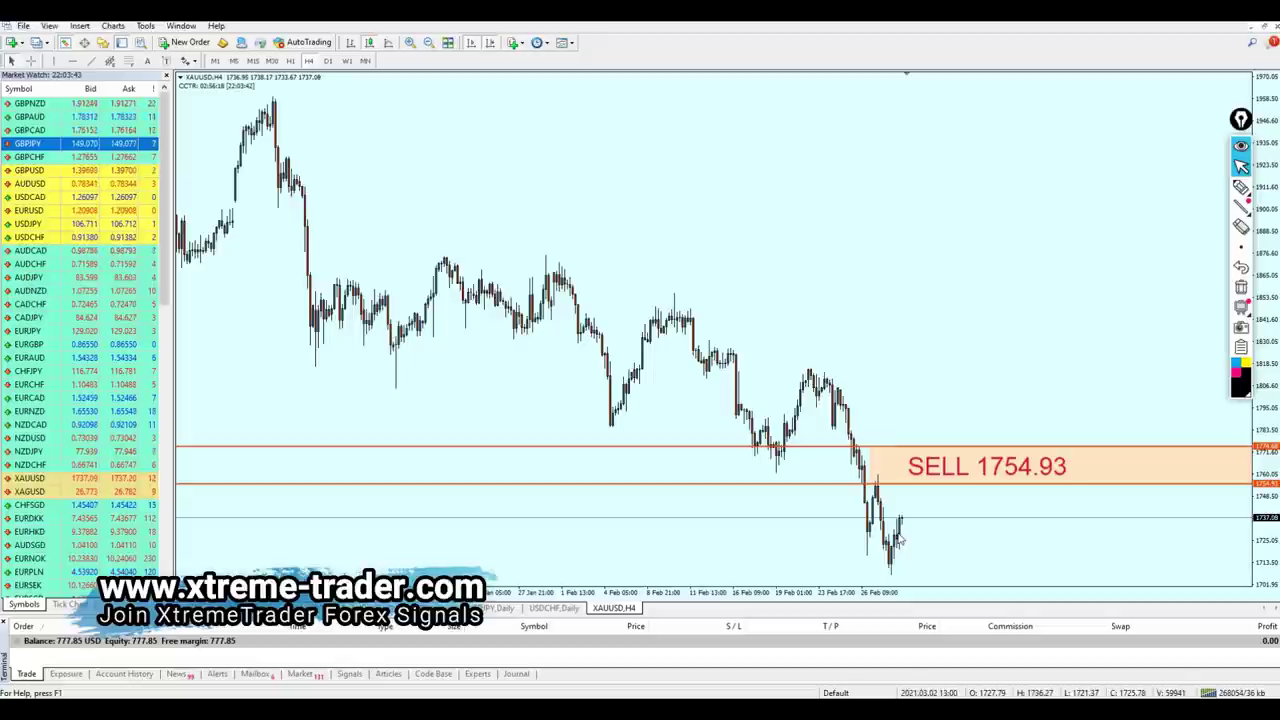
left_click(328, 61)
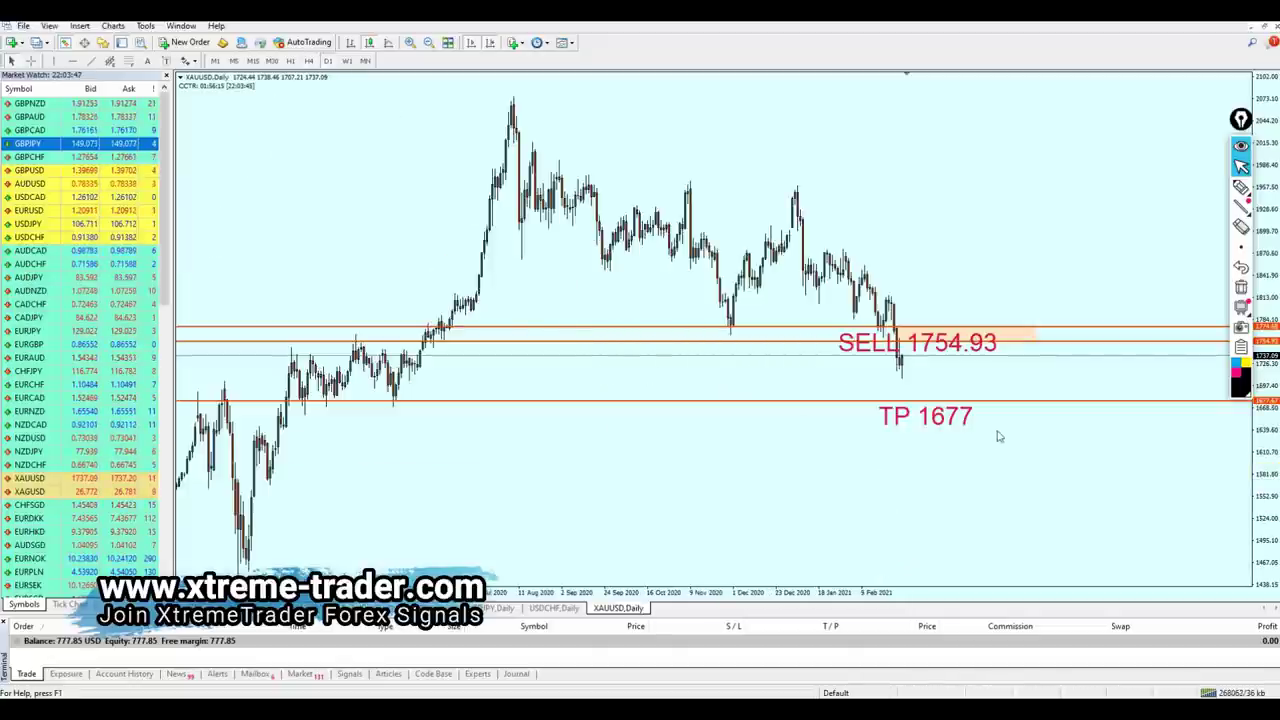
key("plus")
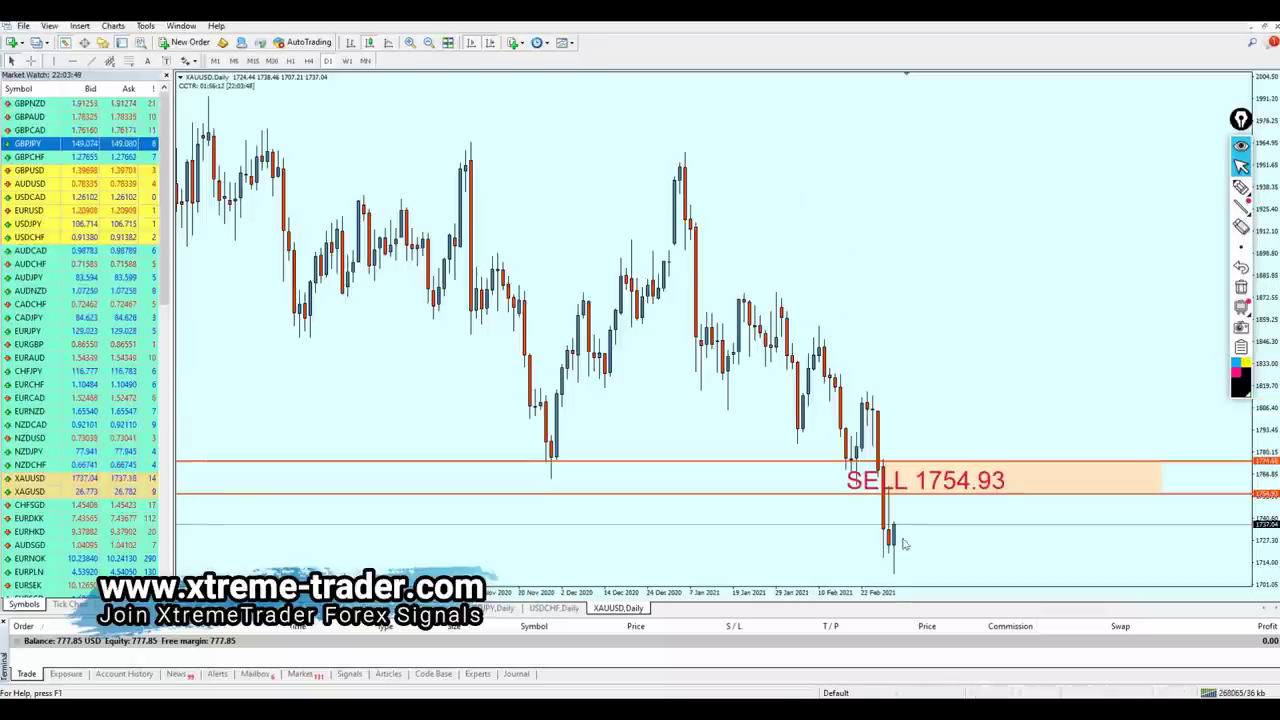
key("minus")
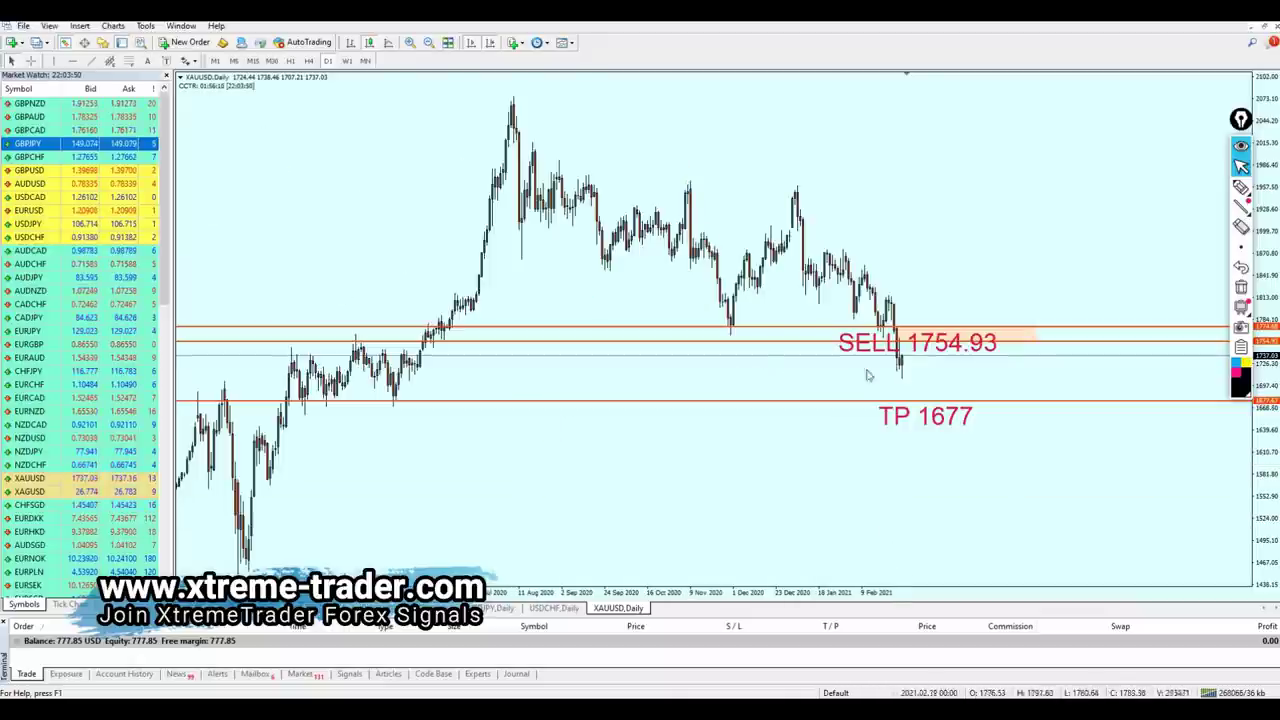
middle_click(680, 379)
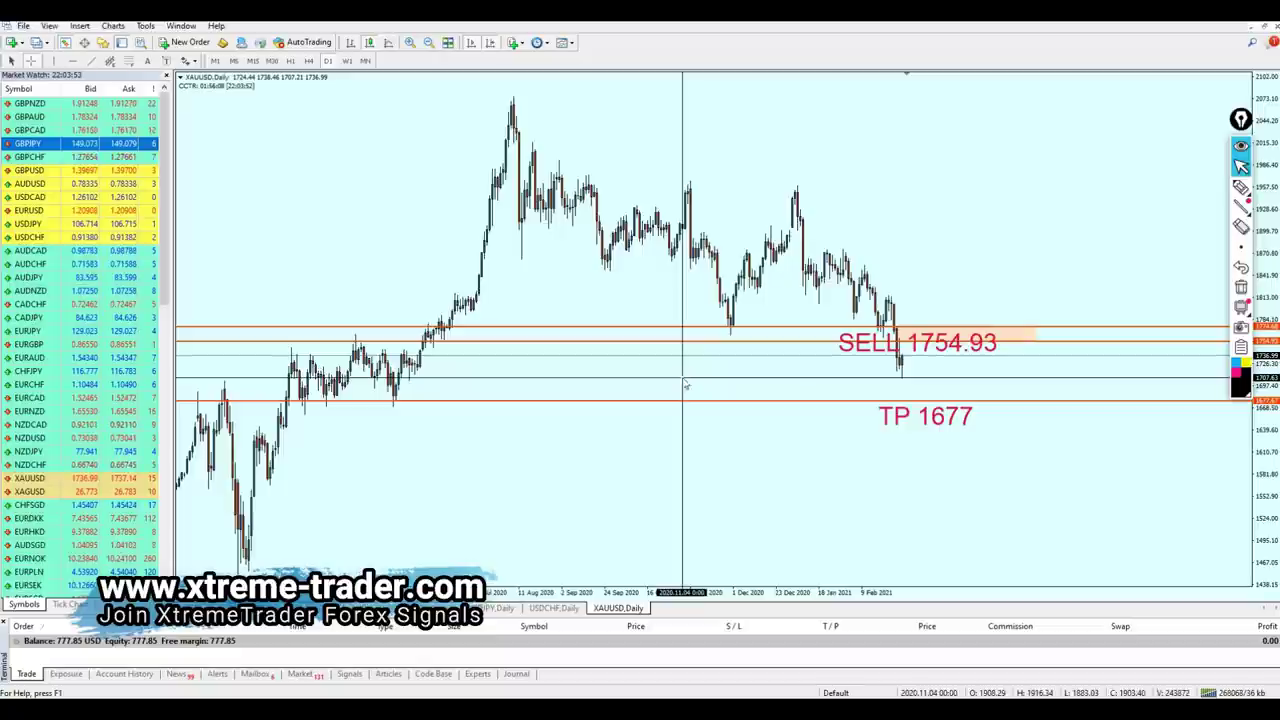
middle_click(683, 378)
- Delete the old sell and target lines, their text labels and the shaded zone from the XAUUSD Daily chart
key("BackSpace")
key("BackSpace")
key("BackSpace")
key("BackSpace")
key("BackSpace")
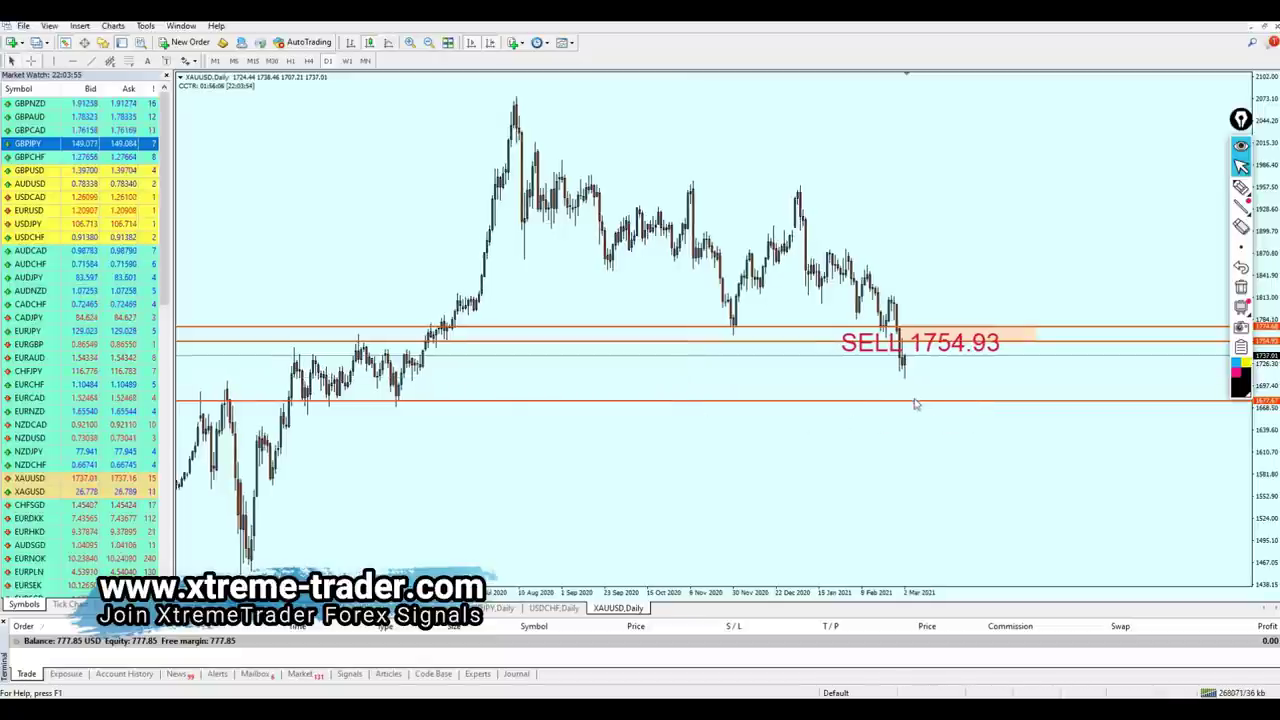
key("BackSpace")
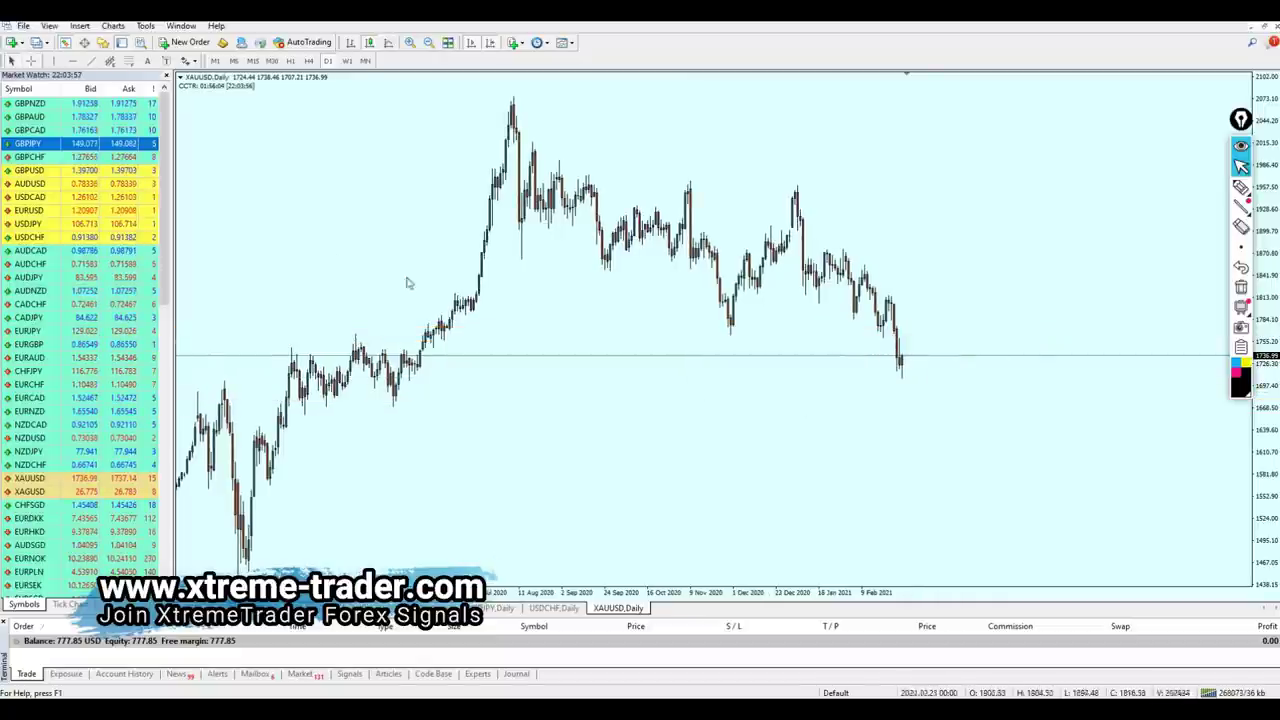
- Place a horizontal line at about 1706 along the latest low on the XAUUSD Daily chart and check it against the recent candles
left_click(479, 378)
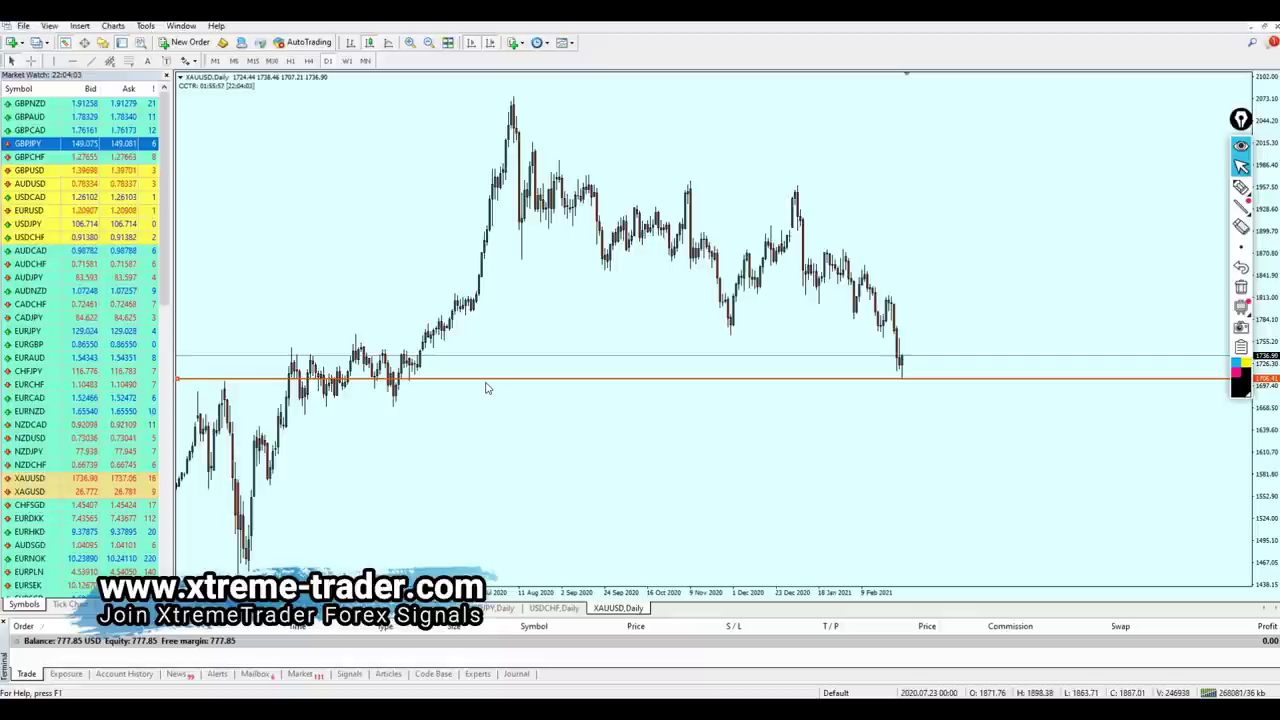
middle_click(895, 375)
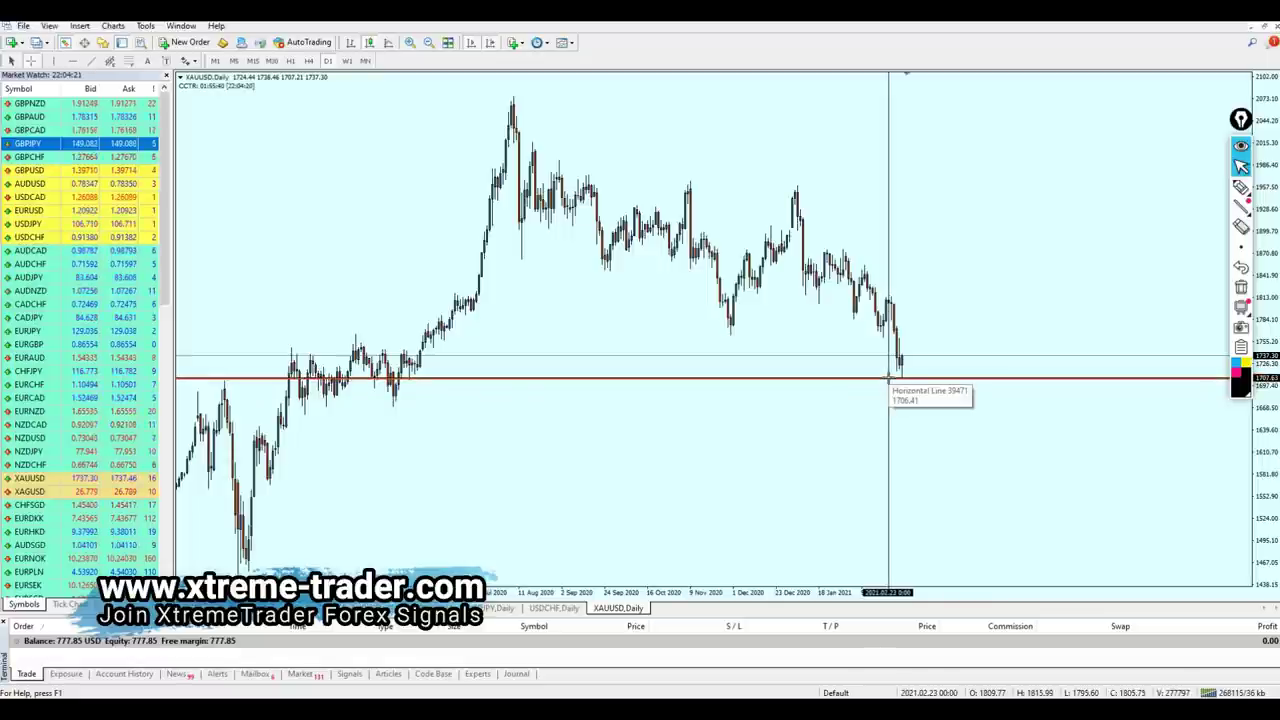
left_click(889, 378)
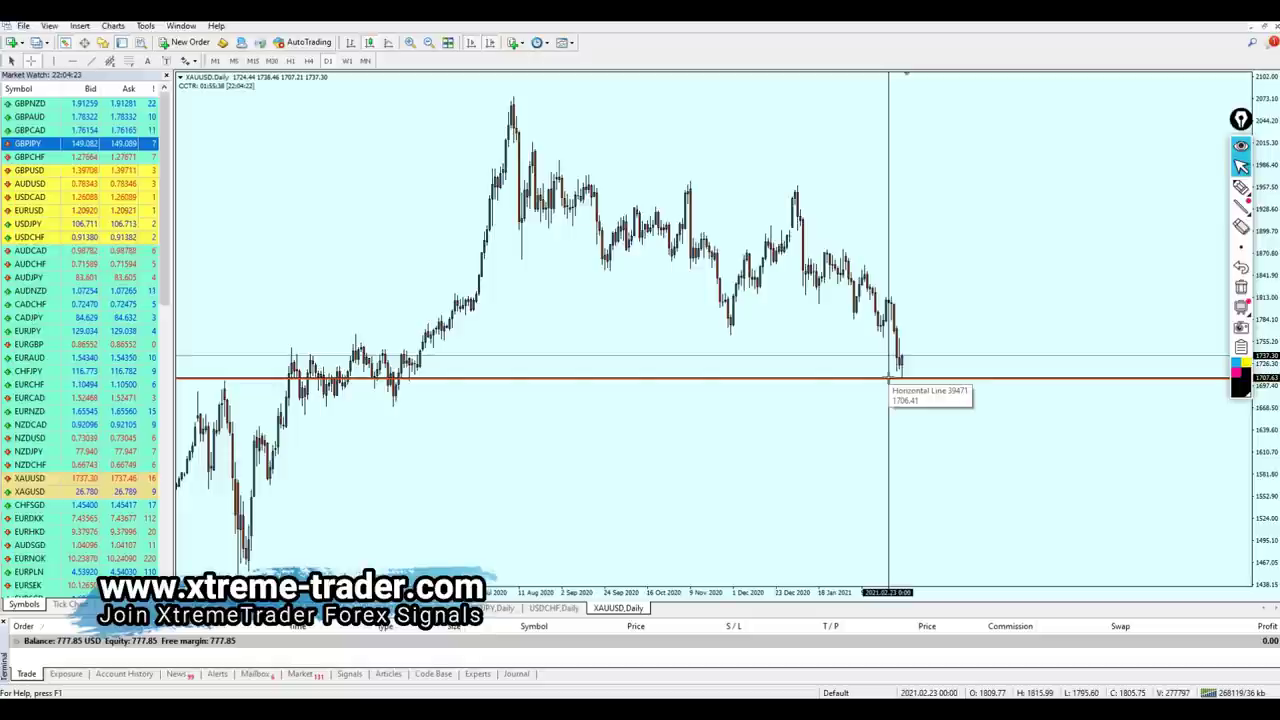
middle_click(900, 366)
key("plus")
key("plus")
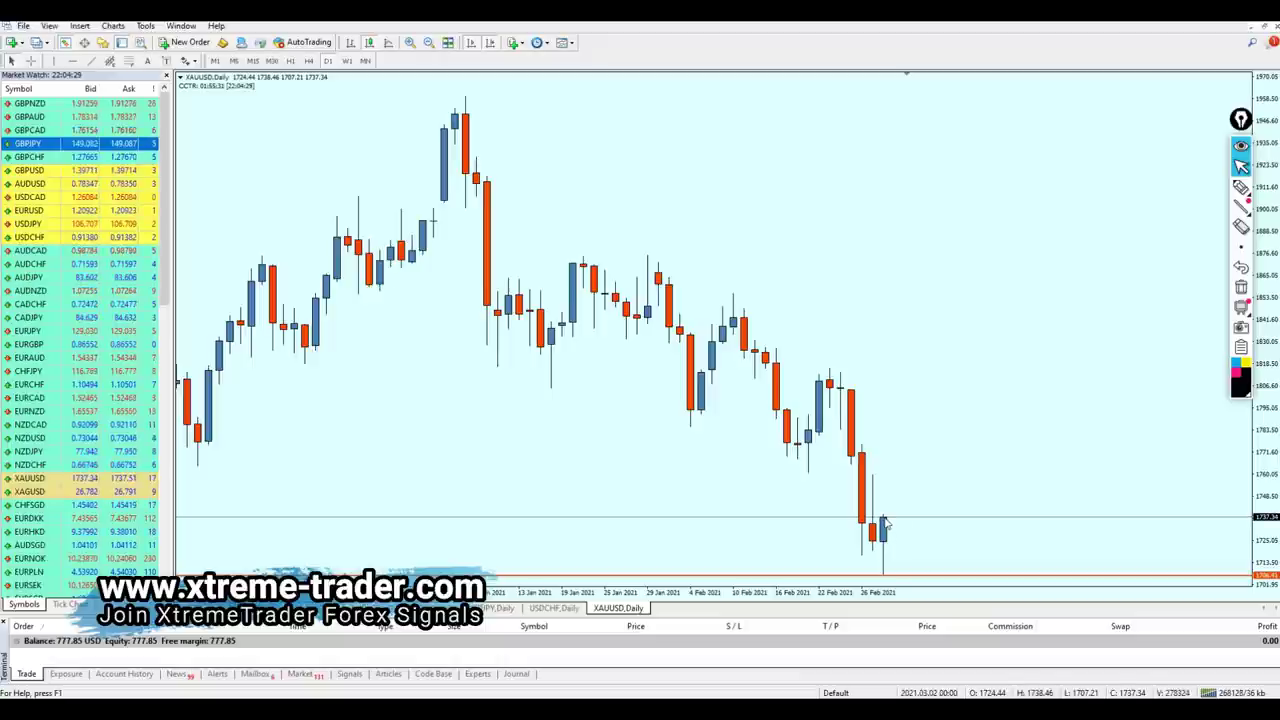
mouse_move(884, 522)
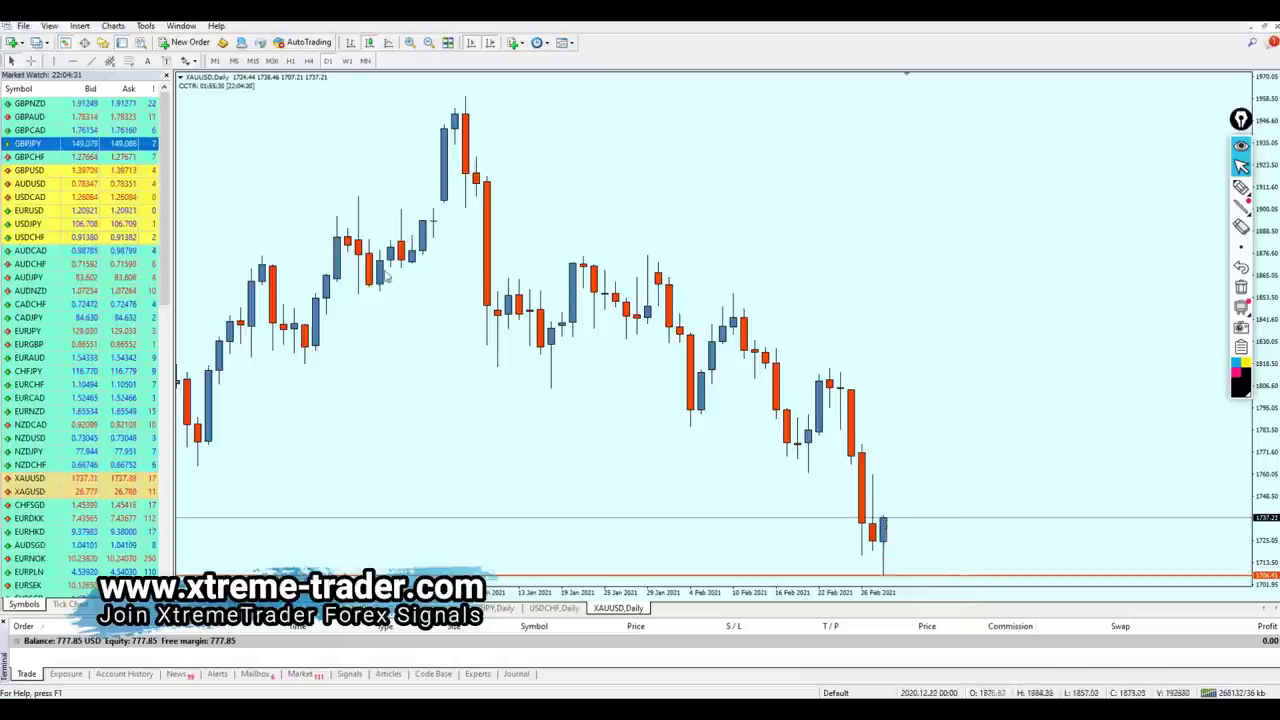
key("minus")
key("minus")
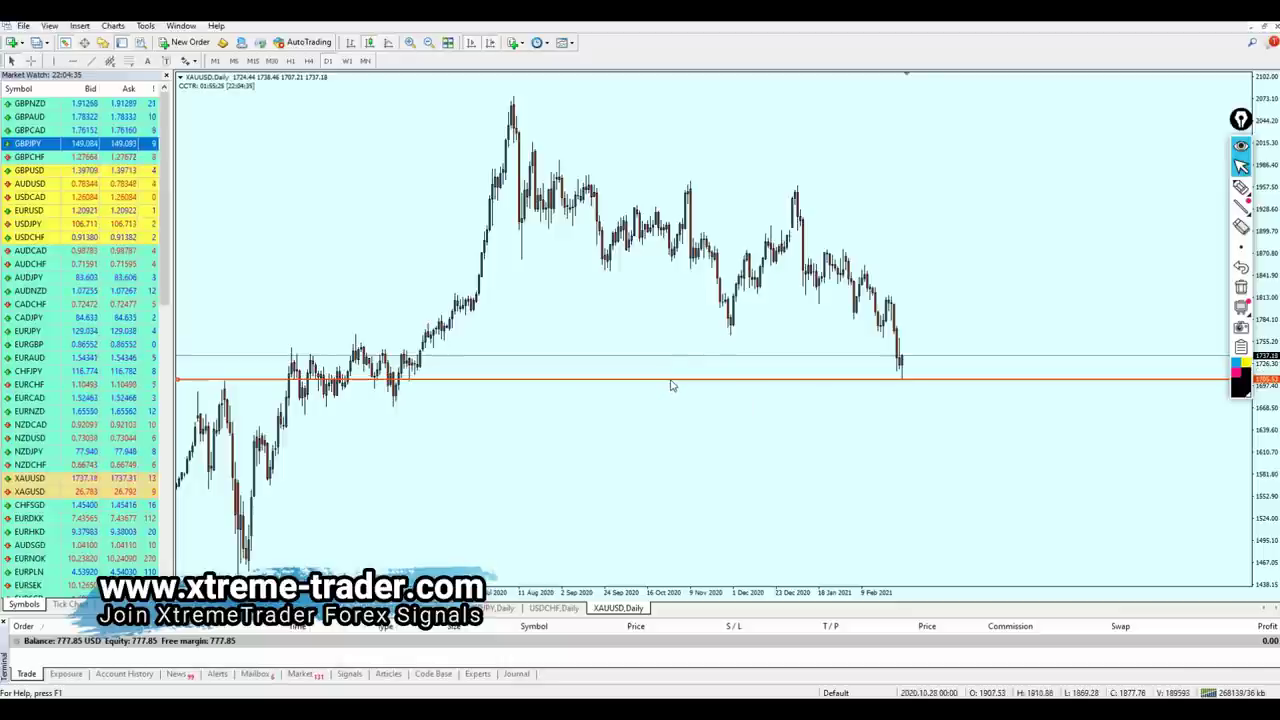
- Place a second horizontal line at 1759.69 above the current price and check its fit with the rebound high on the H4 chart
left_click_drag(672, 379, 666, 344)
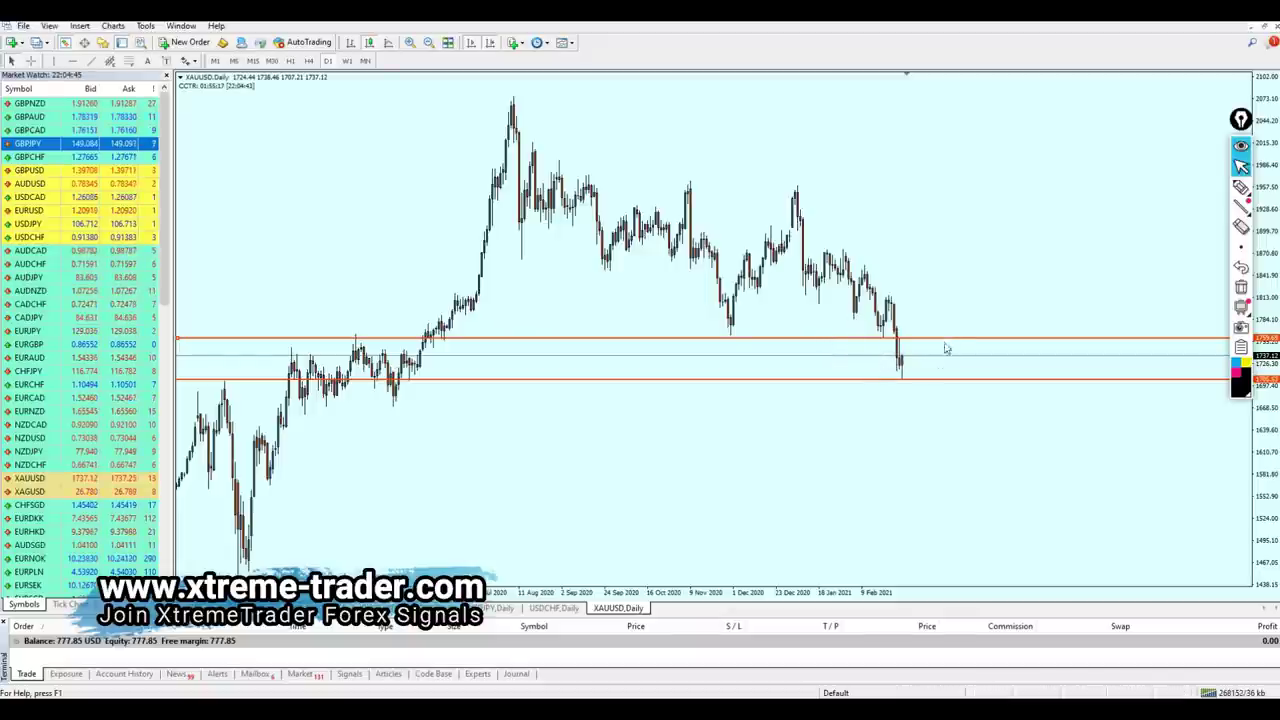
left_click(308, 60)
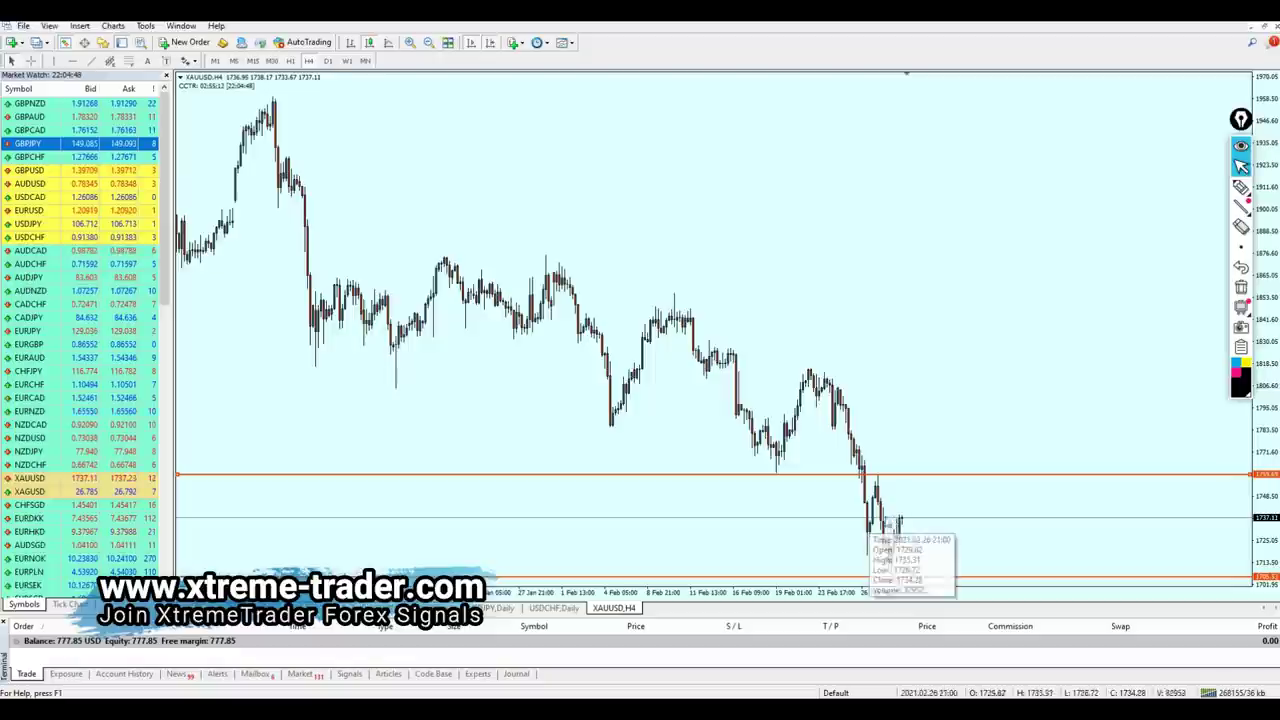
middle_click(913, 518)
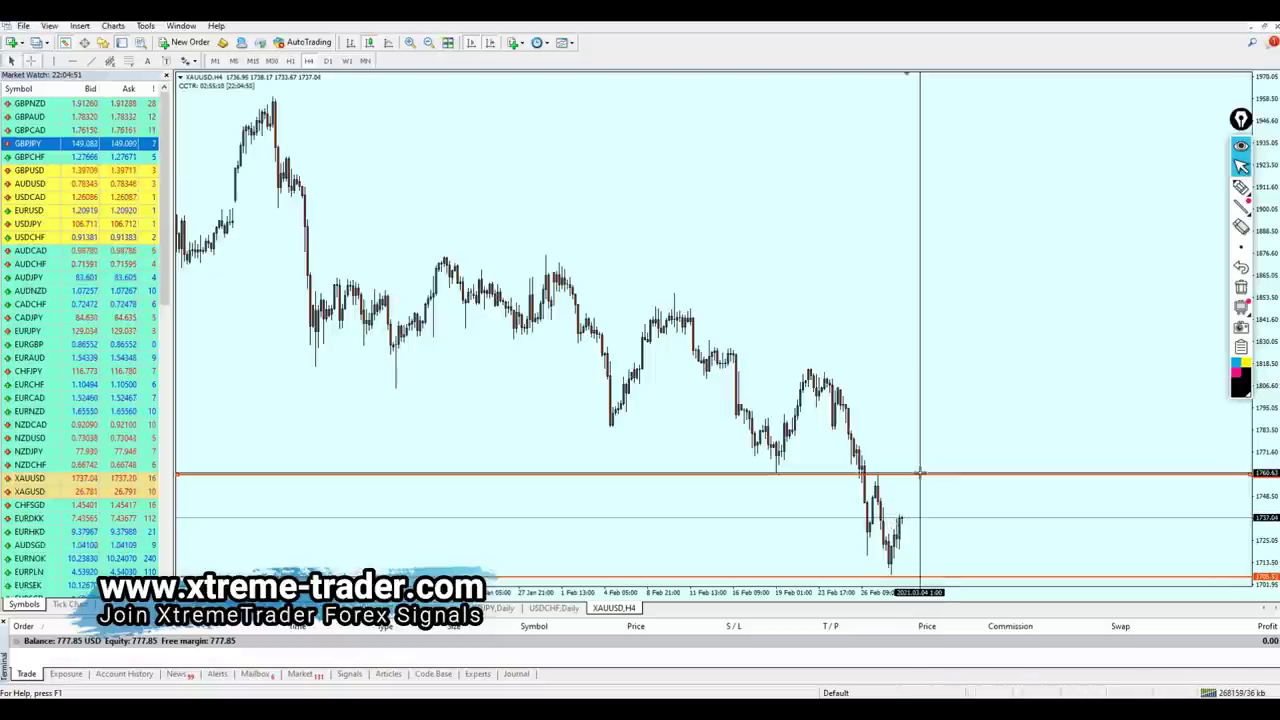
middle_click(918, 473)
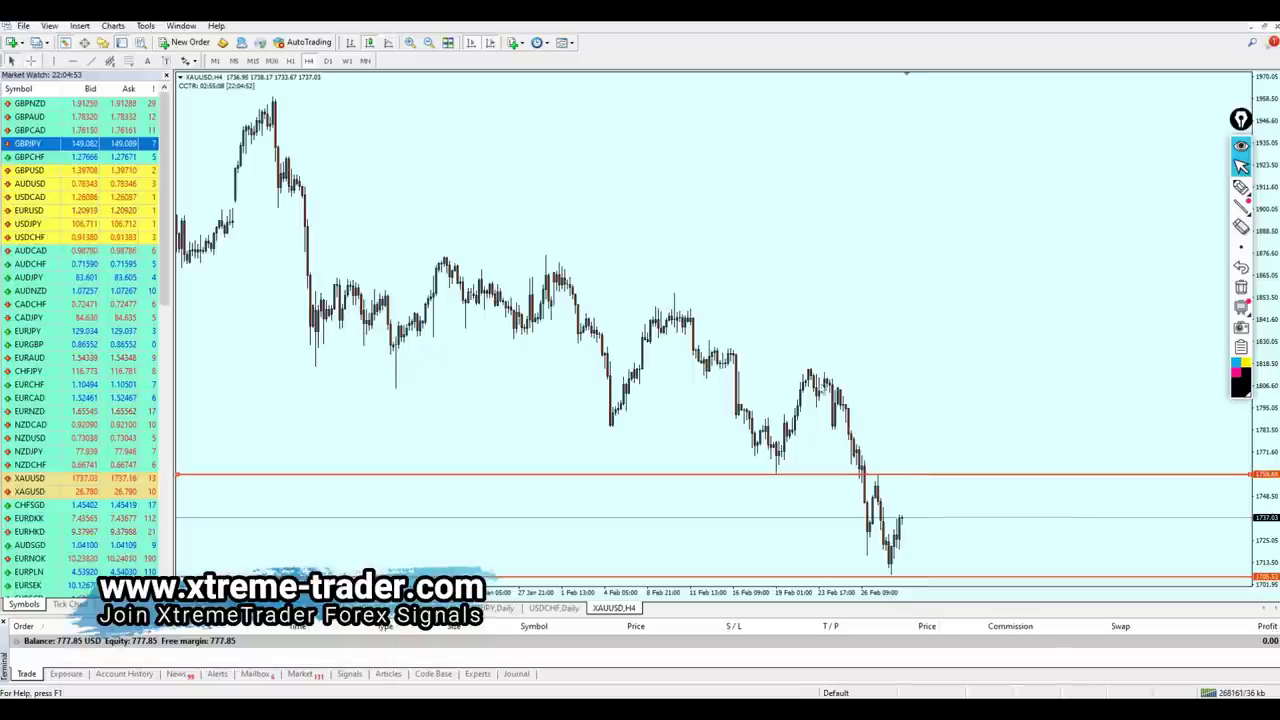
- On the H1 chart, draw a Fibonacci retracement from the rebound high at the upper line down to the latest low
left_click(290, 60)
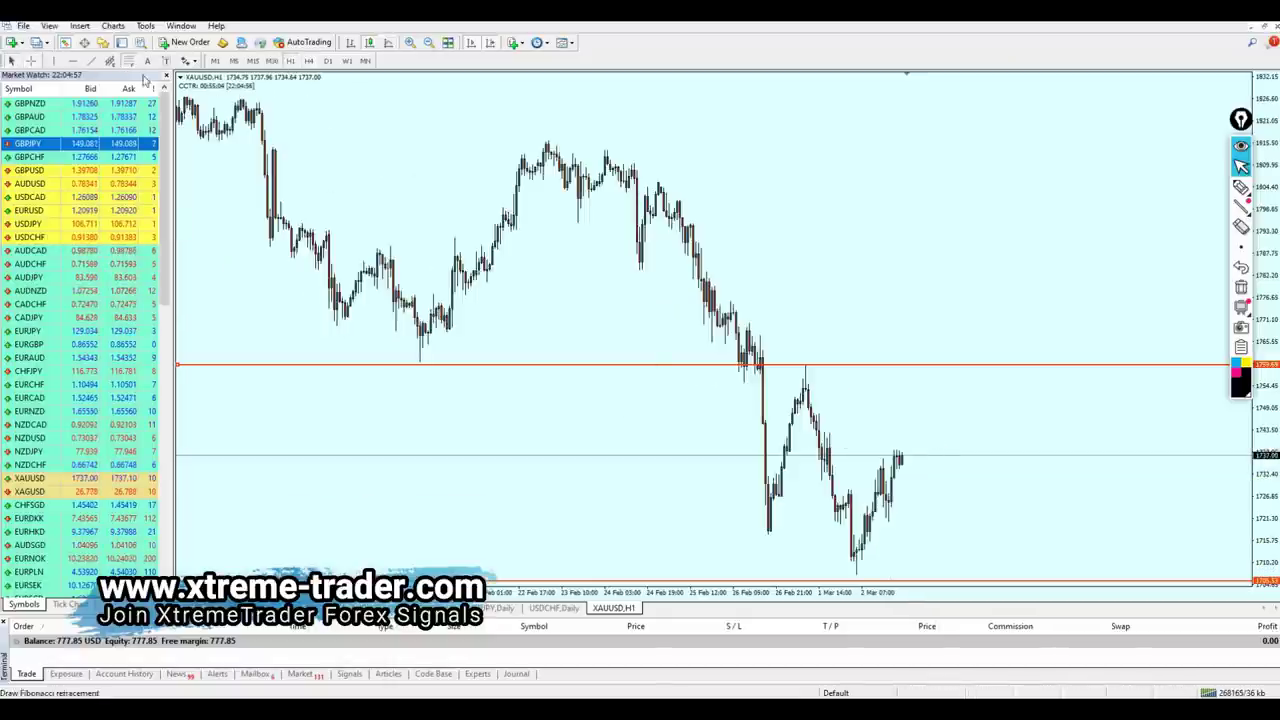
left_click_drag(811, 370, 870, 573)
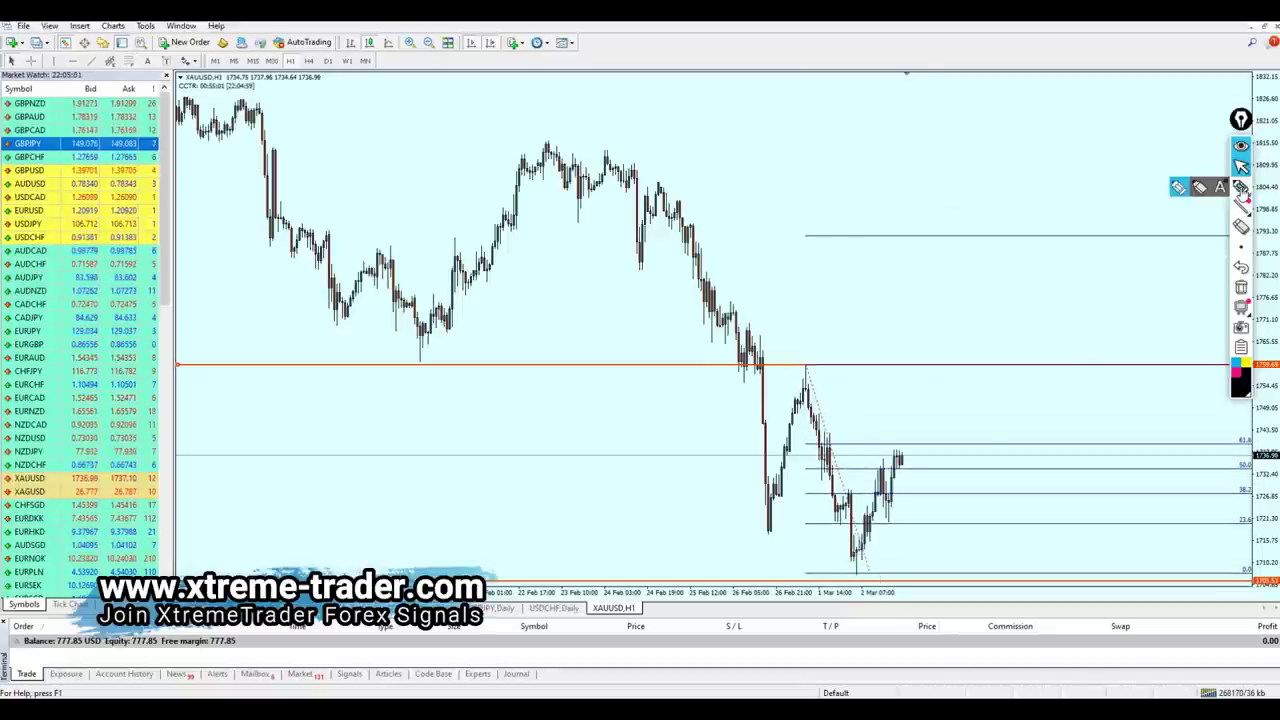
- Circle the current price and previous high, sketch an arrow up to the upper line with handwritten R1 and R2 marks, and clear the sketch
left_click(1239, 188)
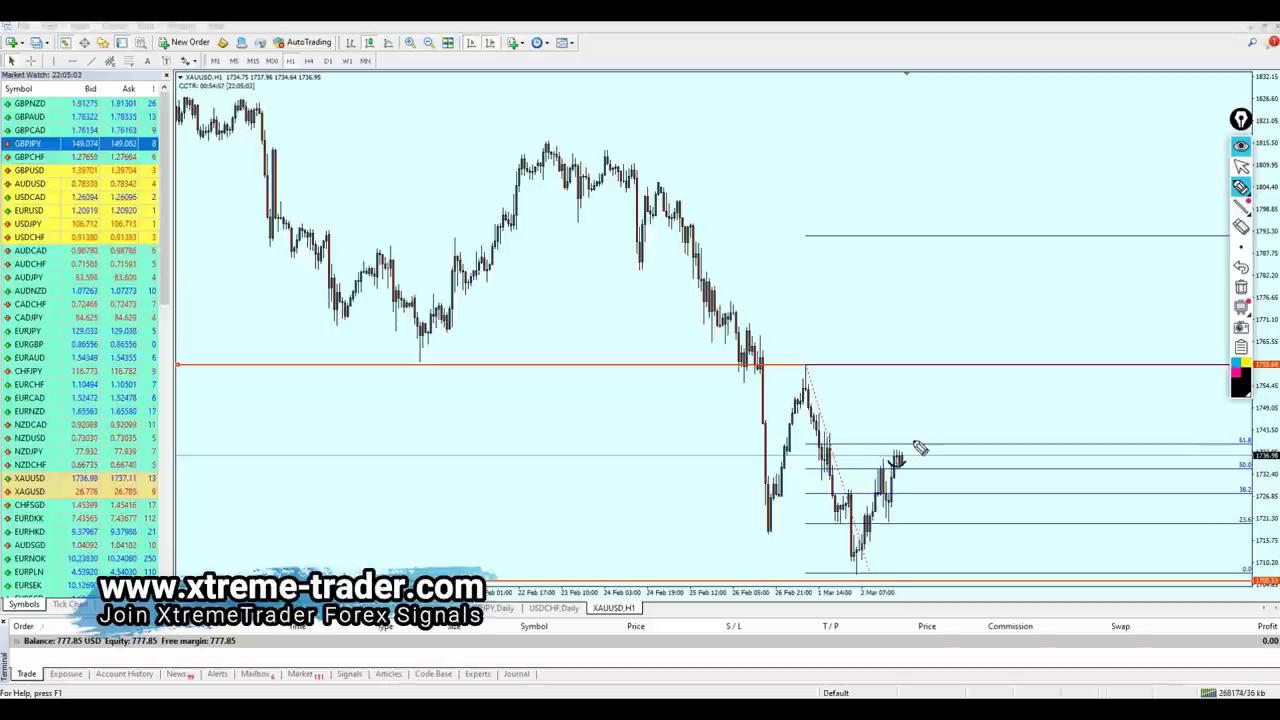
left_click_drag(914, 450, 900, 468)
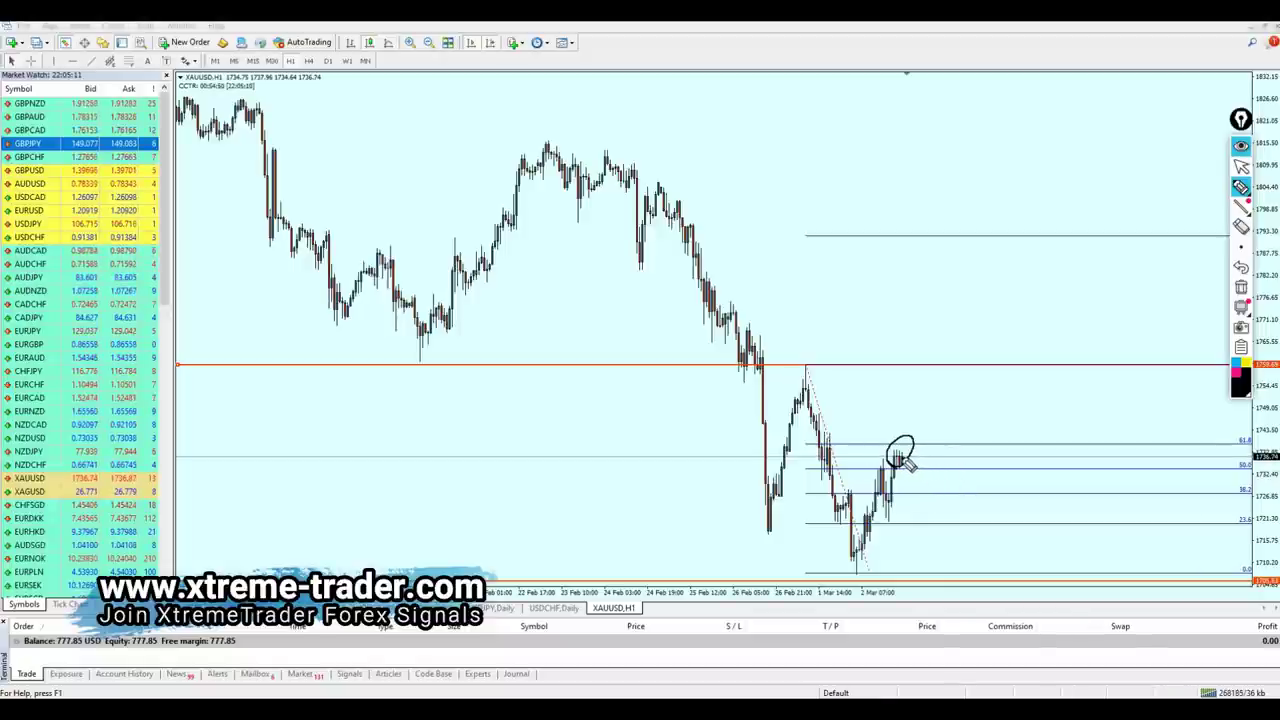
mouse_move(951, 394)
left_mouse_down()
mouse_move(957, 369)
mouse_move(943, 369)
mouse_move(958, 376)
left_mouse_up()
left_click_drag(815, 346, 783, 376)
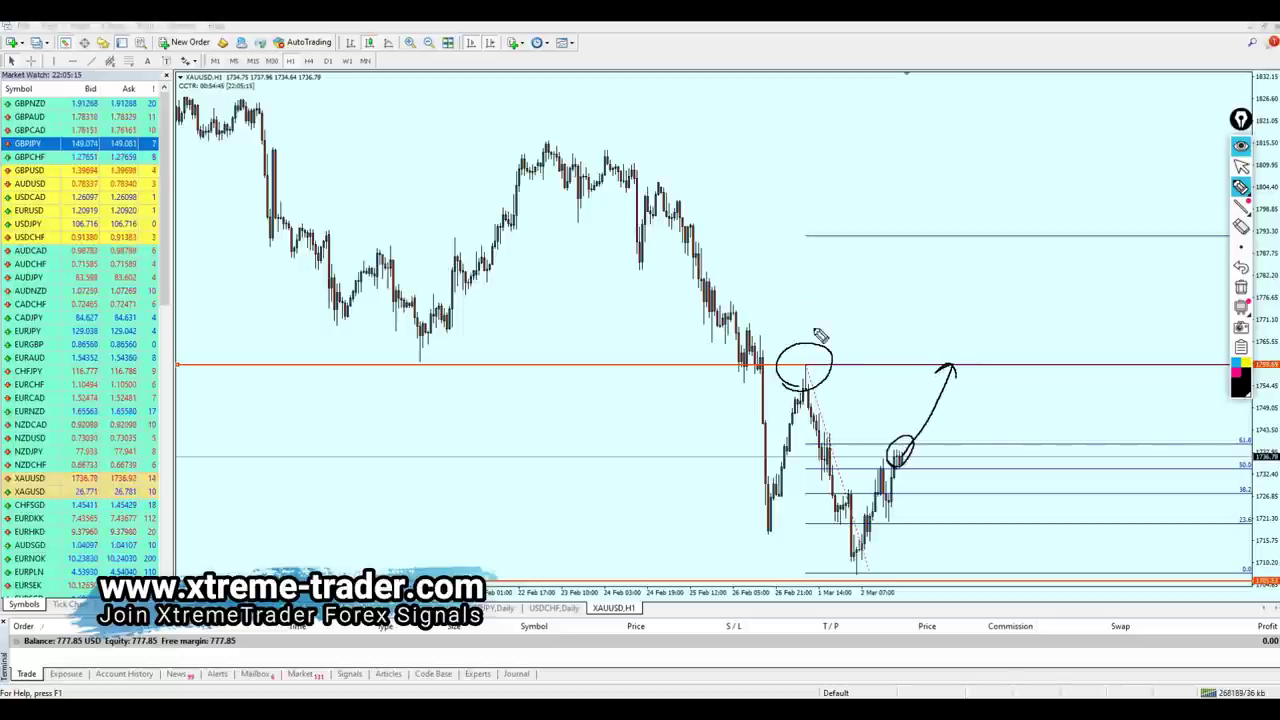
mouse_move(806, 326)
left_mouse_down()
mouse_move(820, 292)
mouse_move(843, 330)
left_mouse_up()
mouse_move(918, 350)
left_mouse_down()
mouse_move(950, 303)
mouse_move(985, 309)
left_mouse_up()
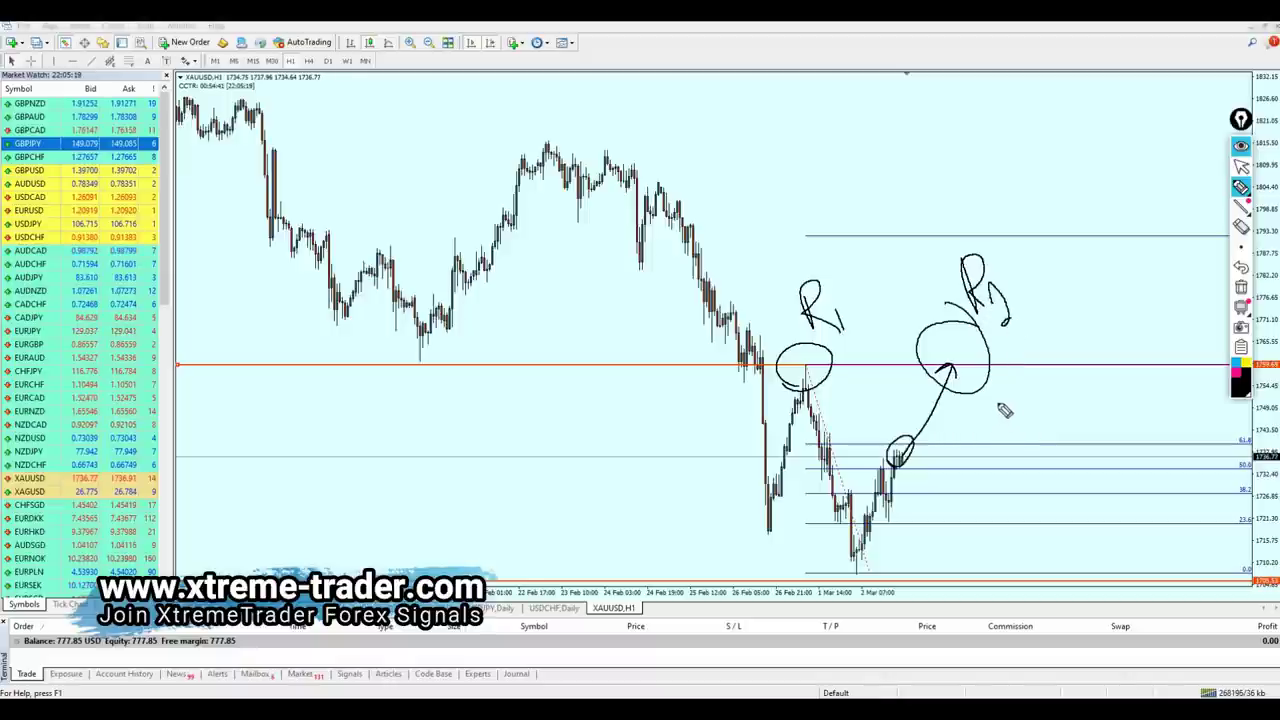
left_click(1240, 166)
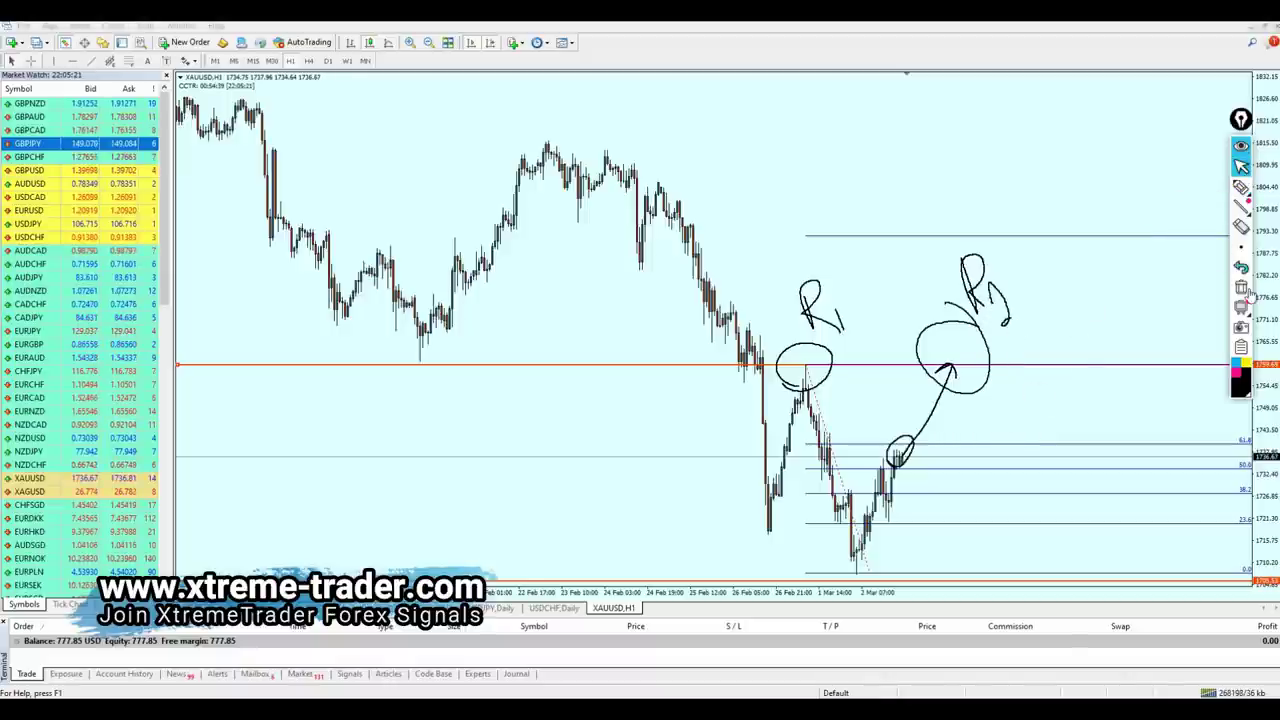
left_click(1241, 287)
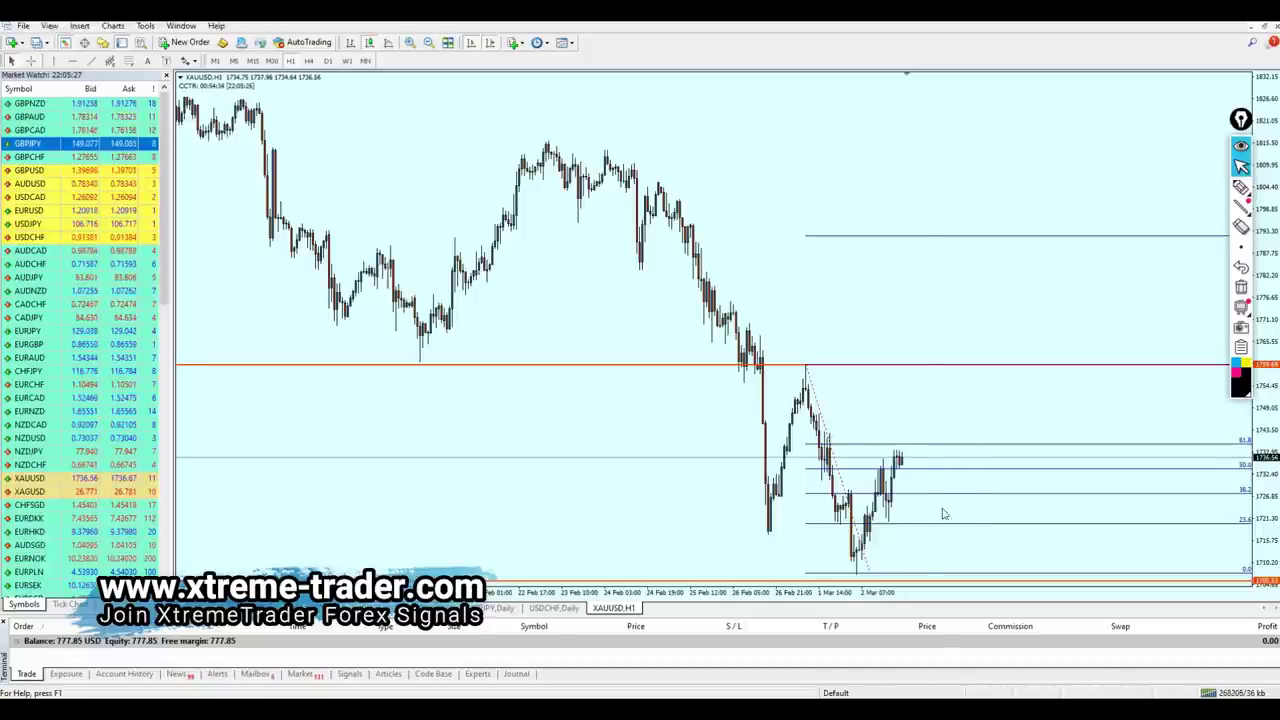
- Measure the move from the current price, return to an enlarged H4 chart, and delete the Fibonacci retracement
middle_click(920, 466)
left_click_drag(905, 457, 921, 510)
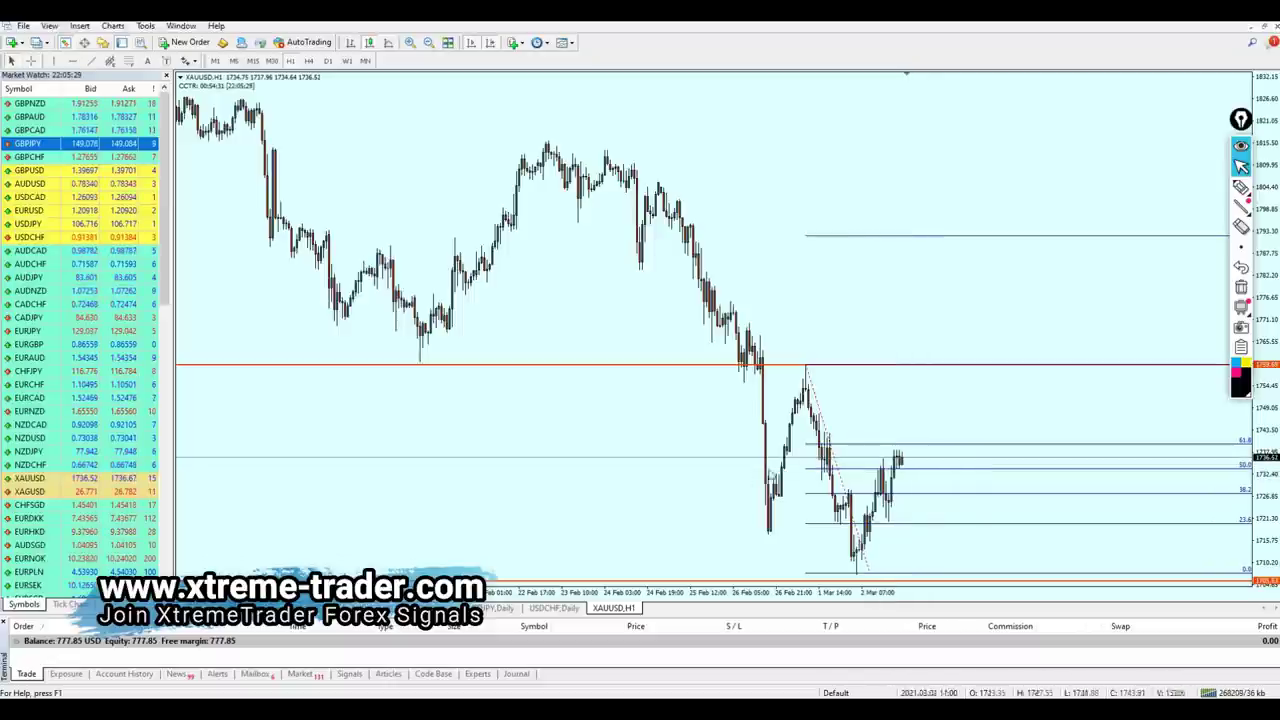
left_click(309, 61)
key("plus")
key("plus")
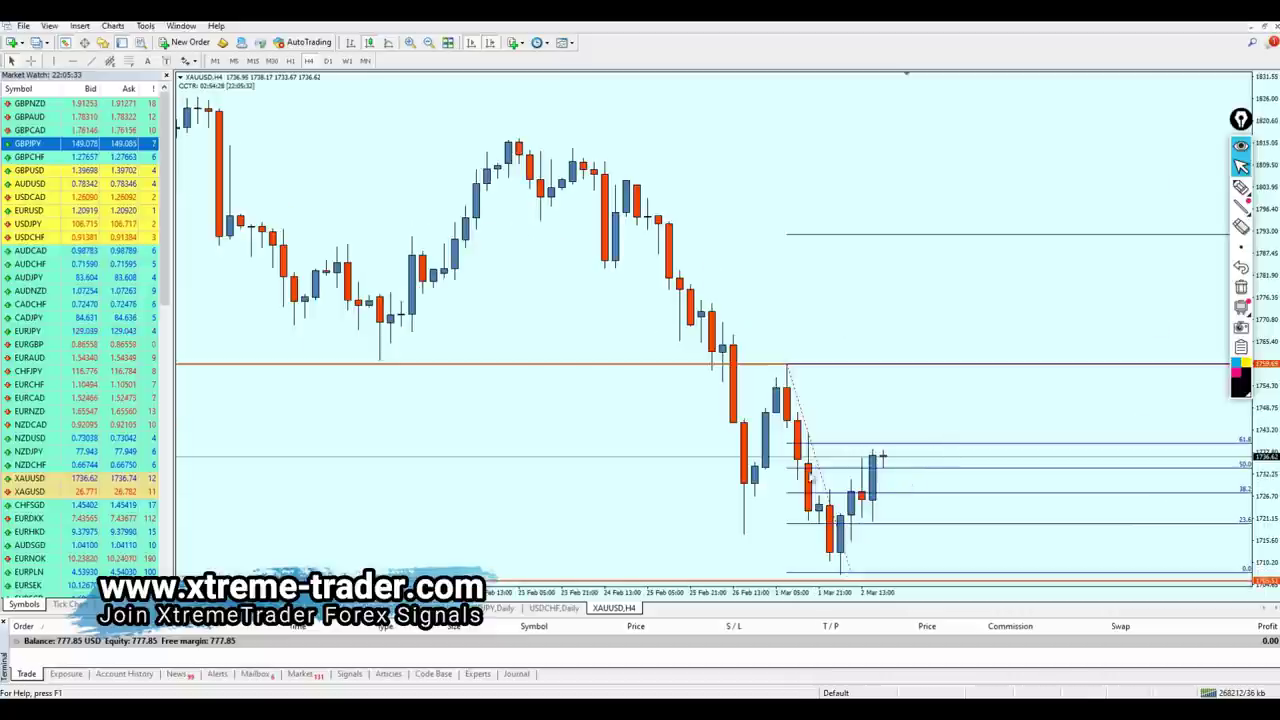
key("Delete")
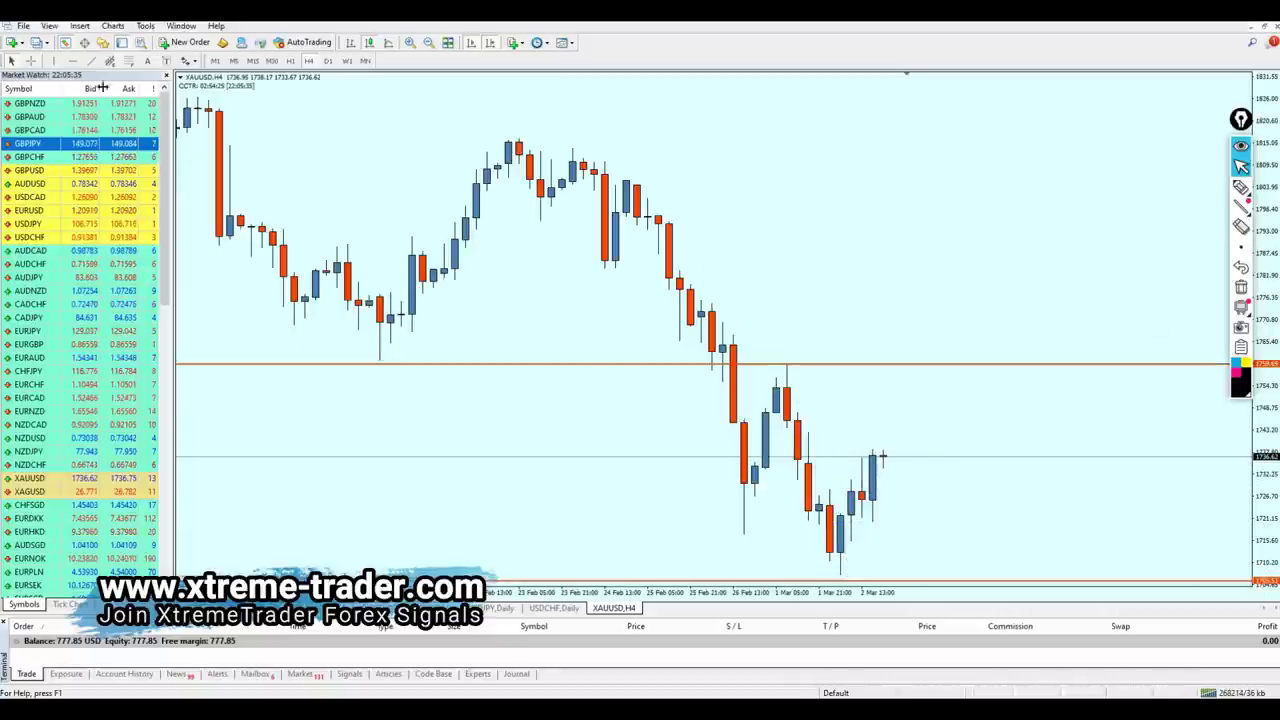
- Place a horizontal line at 1726.59 below the current price and measure the move from the current price up to the upper line
left_click(72, 61)
left_click_drag(802, 510, 794, 497)
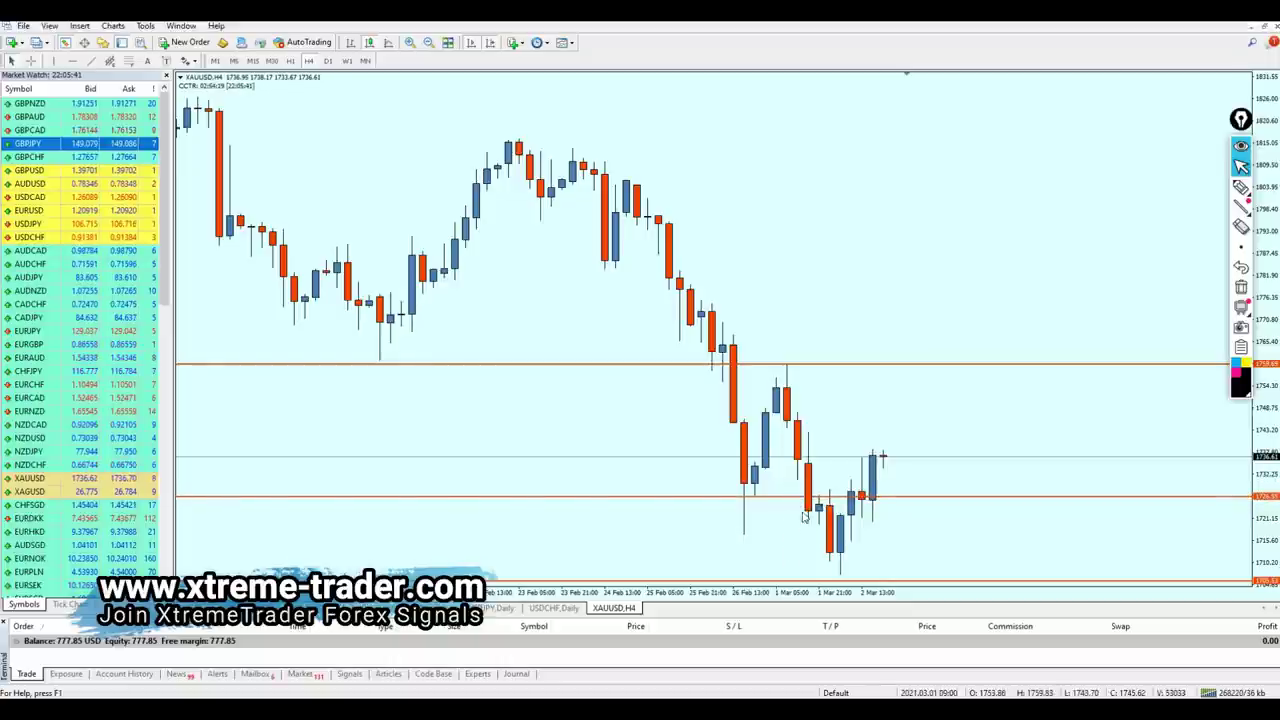
middle_click(898, 468)
left_click_drag(891, 457, 953, 362)
- Add the text label "BUY 1726.60" and place it just below the 1726.59 line, to the right of the latest candles
left_click(147, 60)
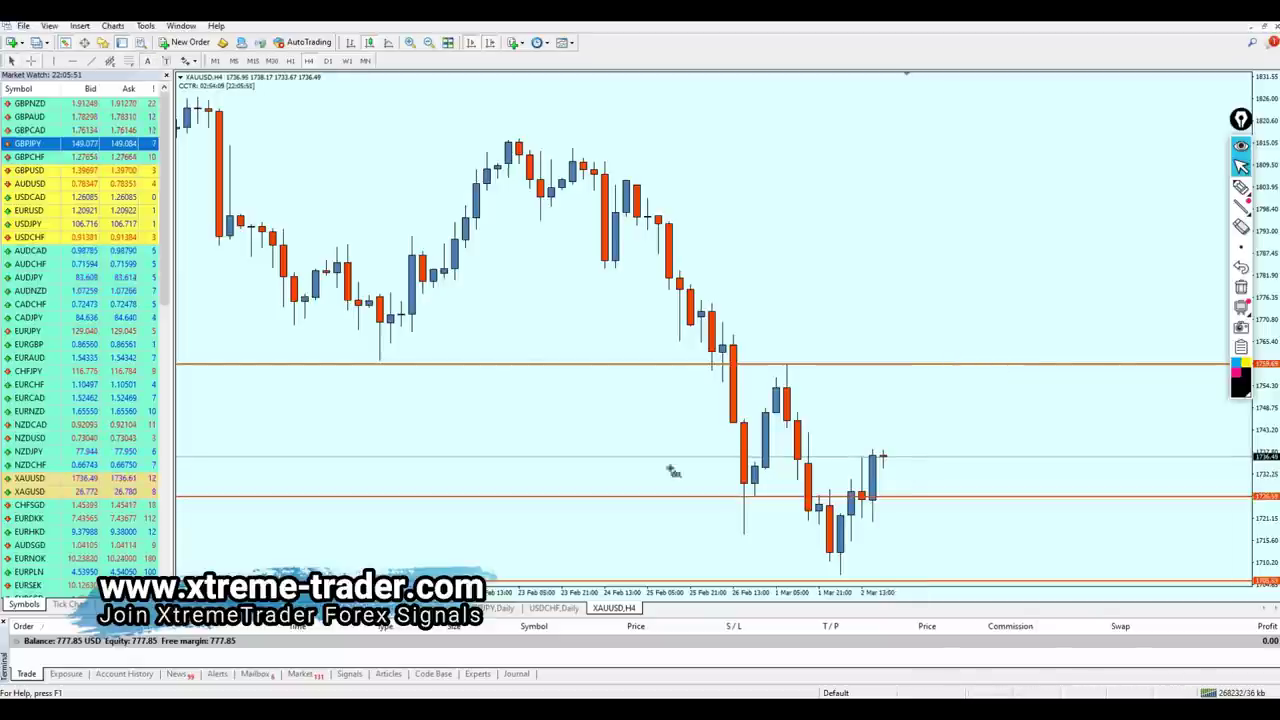
left_click(896, 521)
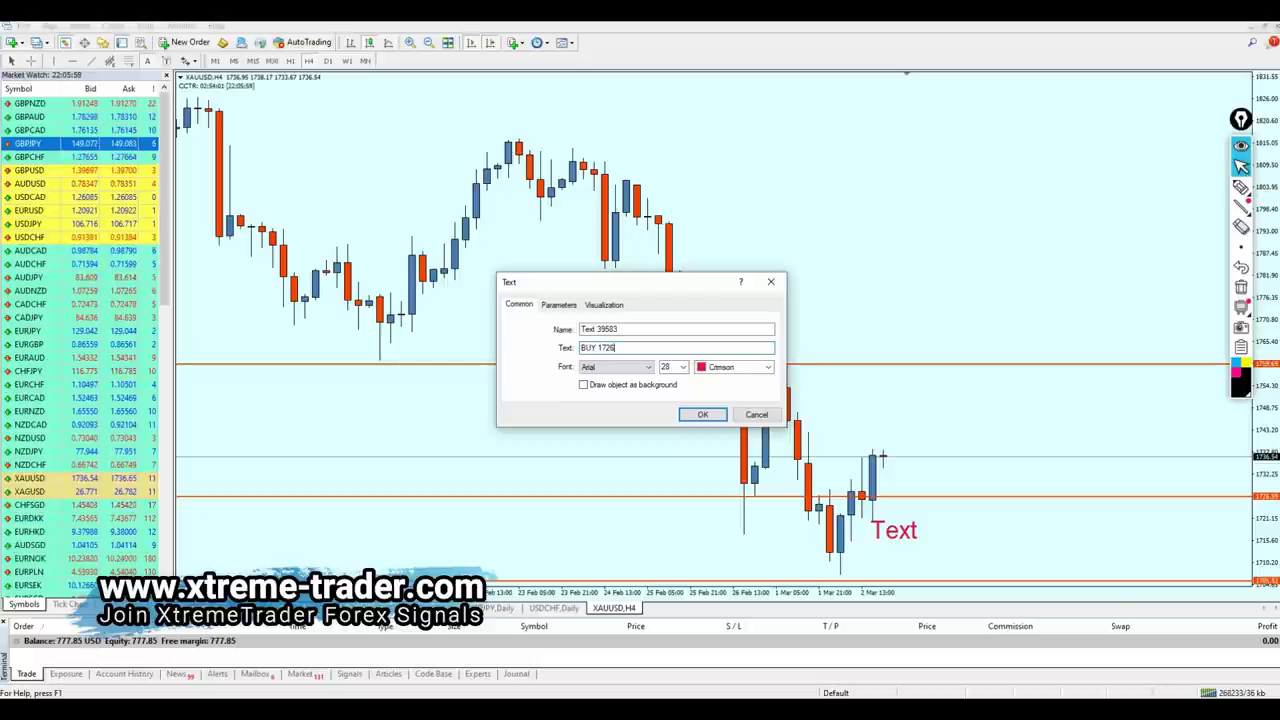
type("0")
key("Return")
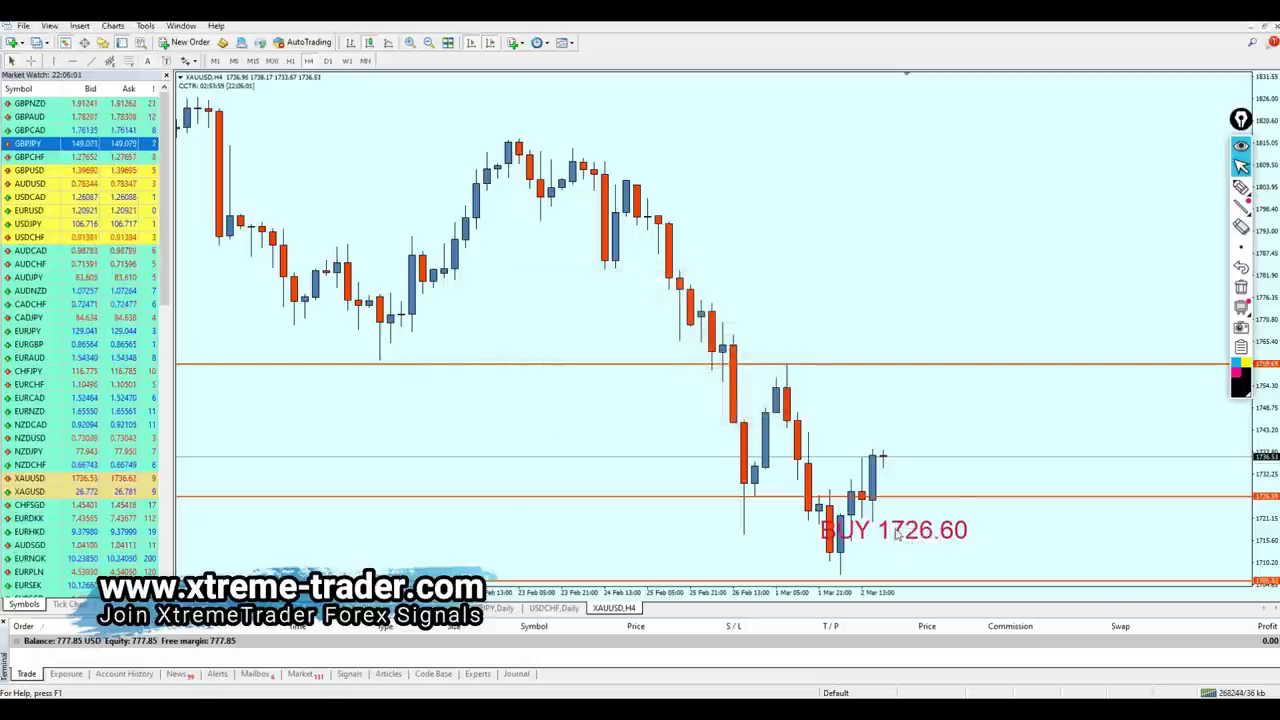
left_click_drag(893, 517, 991, 500)
double_click(991, 505)
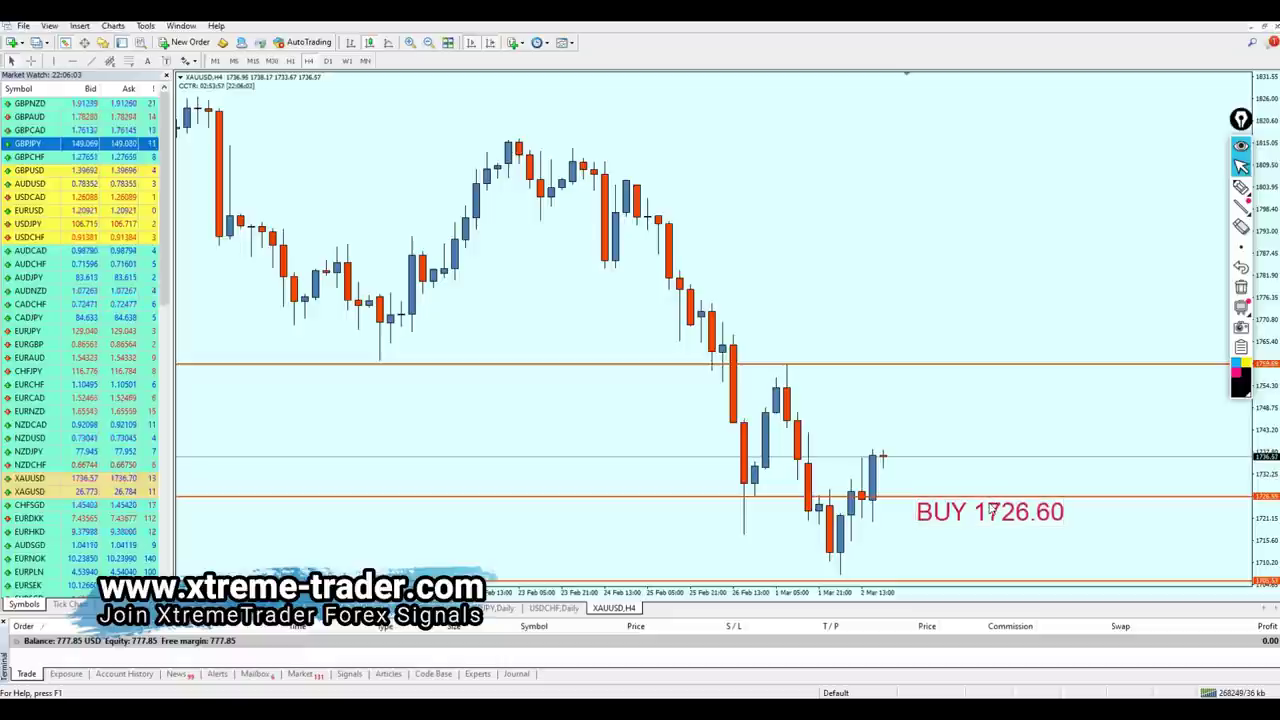
- Move the lowest horizontal line up to about 1715 and measure the distance down to it from the 1726.59 line
middle_click(938, 533)
left_click(904, 531)
double_click(898, 580)
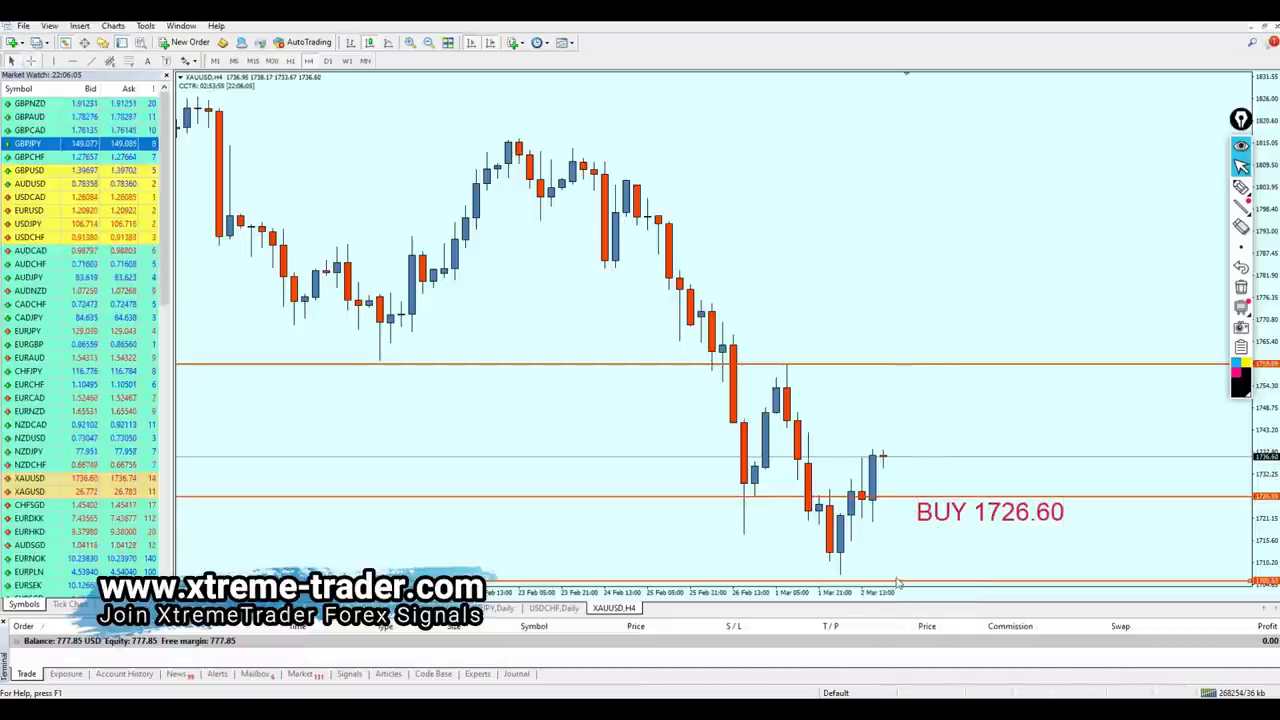
left_click_drag(898, 580, 890, 547)
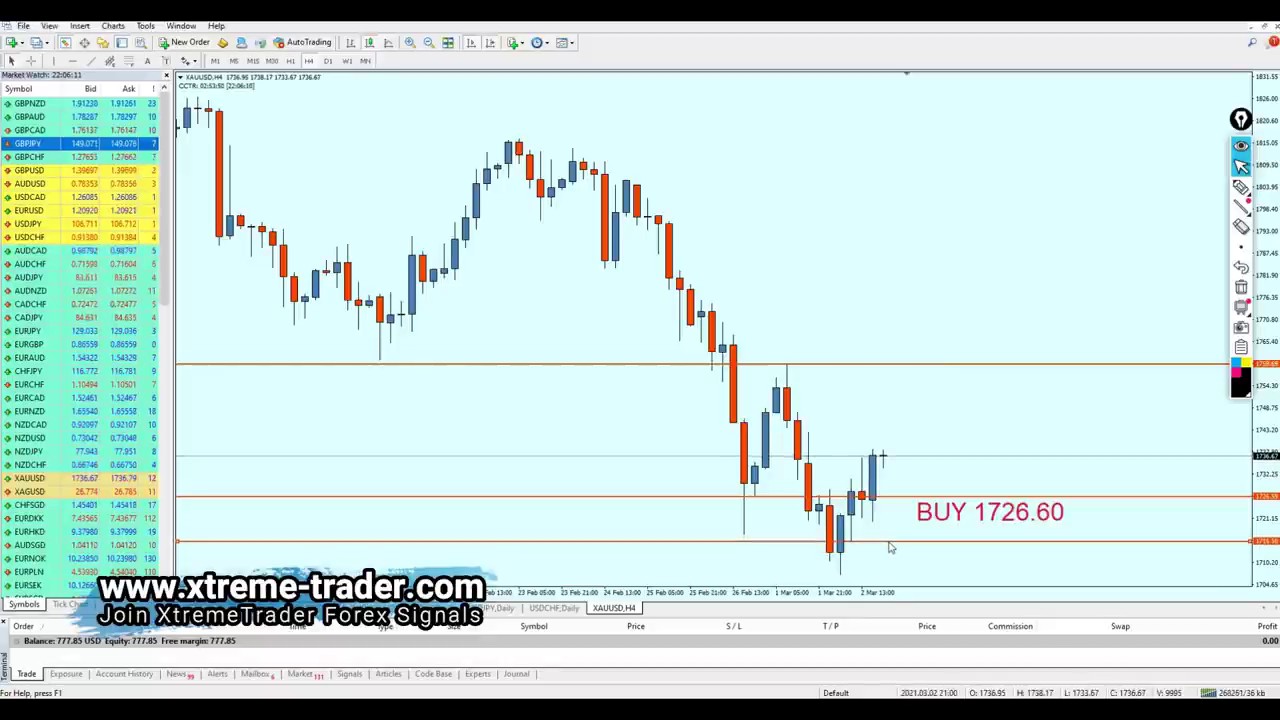
middle_click(889, 546)
left_click_drag(893, 497, 903, 540)
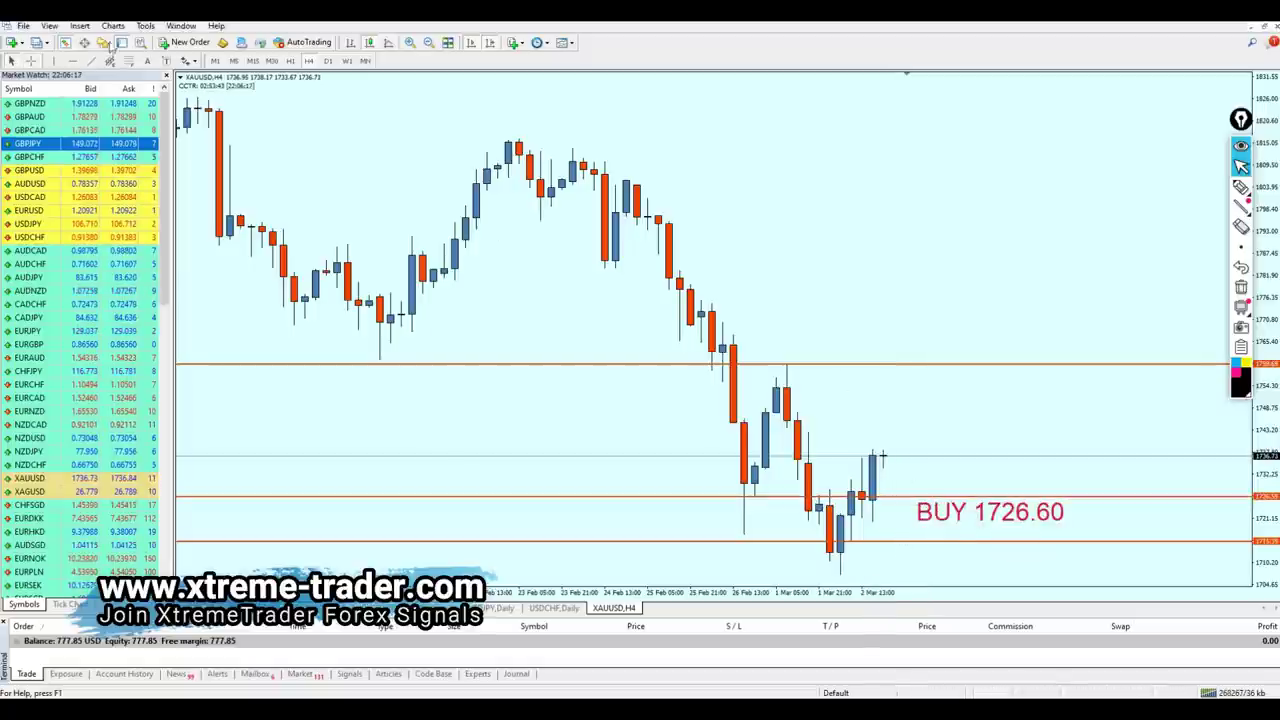
- Draw a shaded rectangle behind the BUY 1726.60 label, spanning from the 1726.59 line down to the lowest line
left_click(79, 25)
mouse_move(130, 124)
left_click(185, 139)
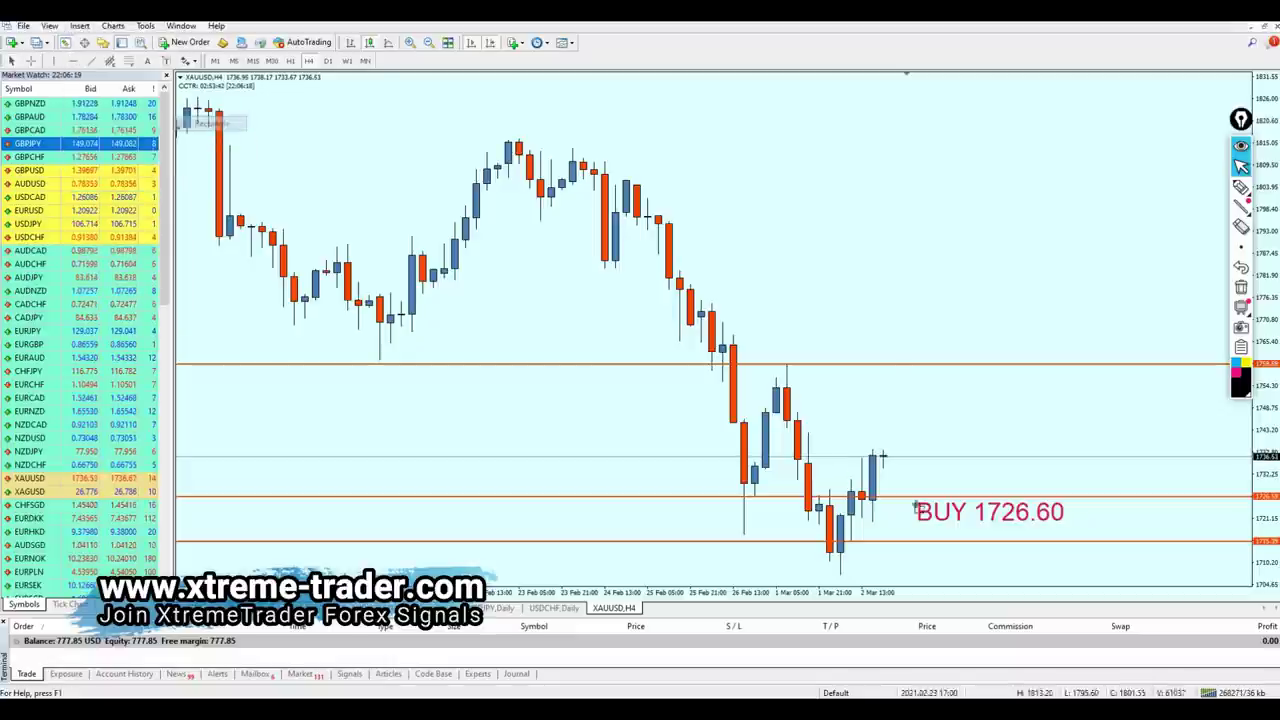
left_click_drag(1073, 522, 1118, 543)
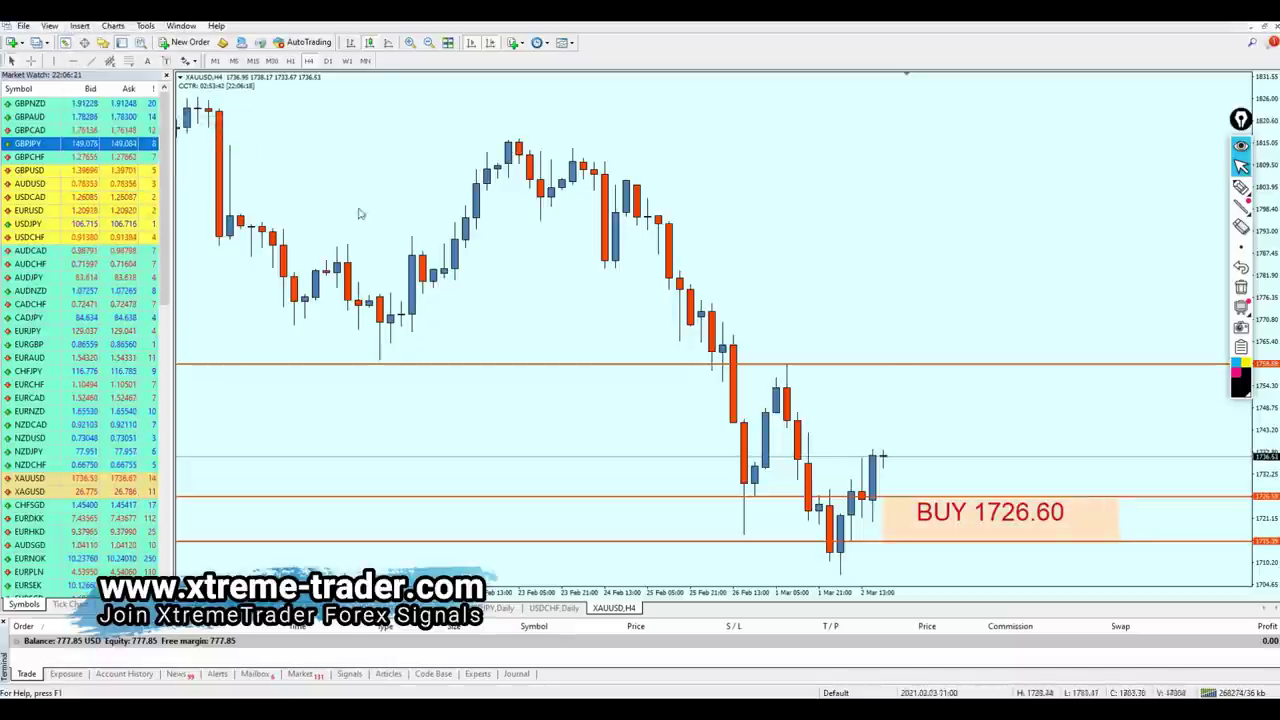
- Add the text label "TP 1558" just below the upper resistance line, to the right of the latest candles
left_click(147, 61)
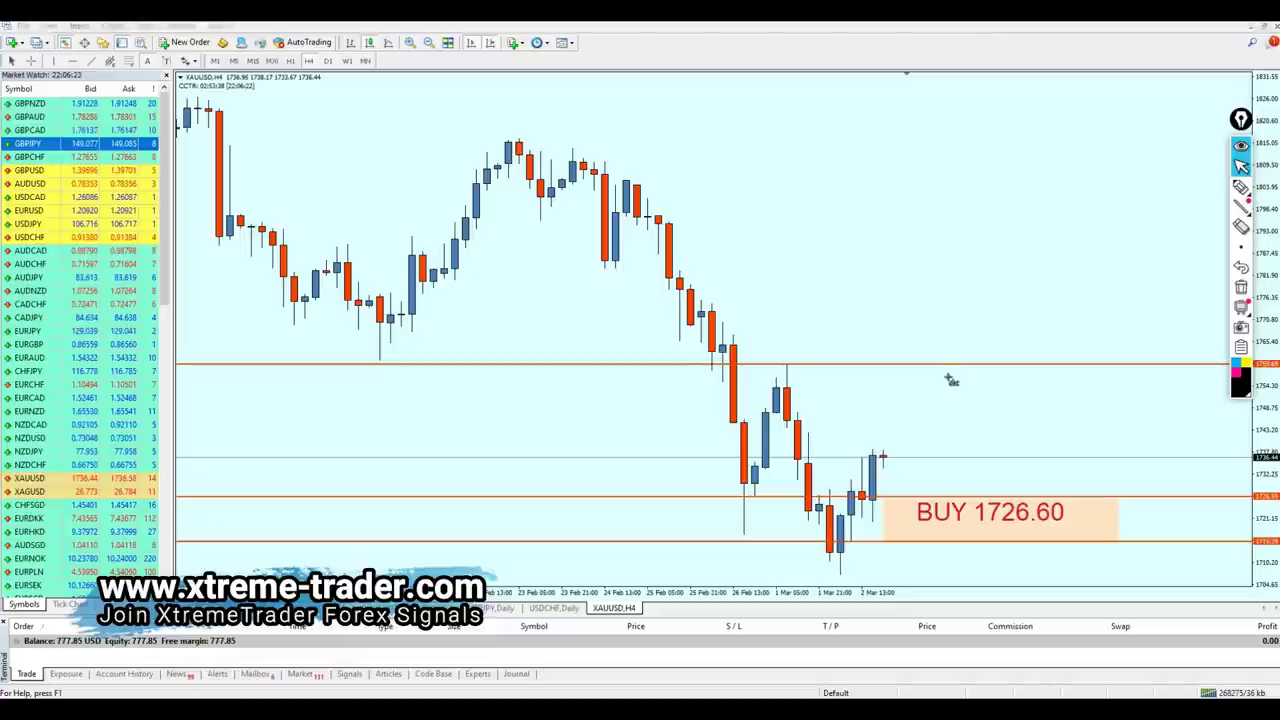
left_click(948, 383)
type("TP 15")
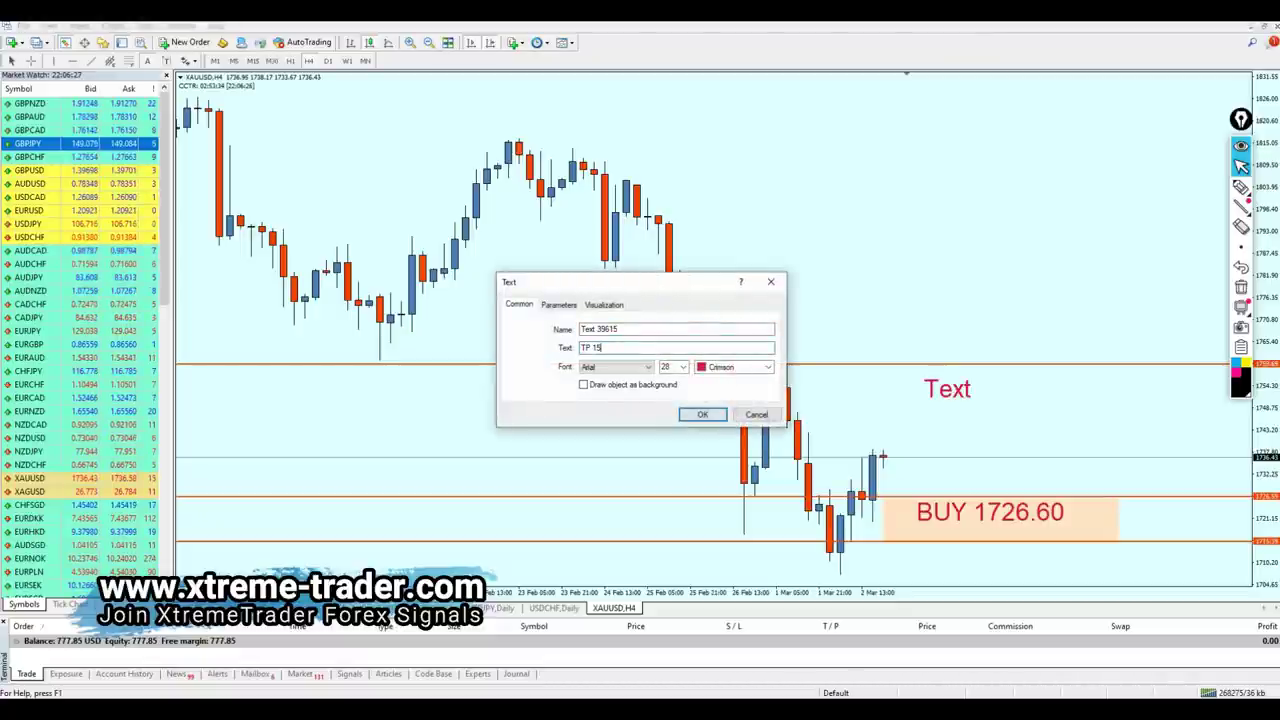
type("5")
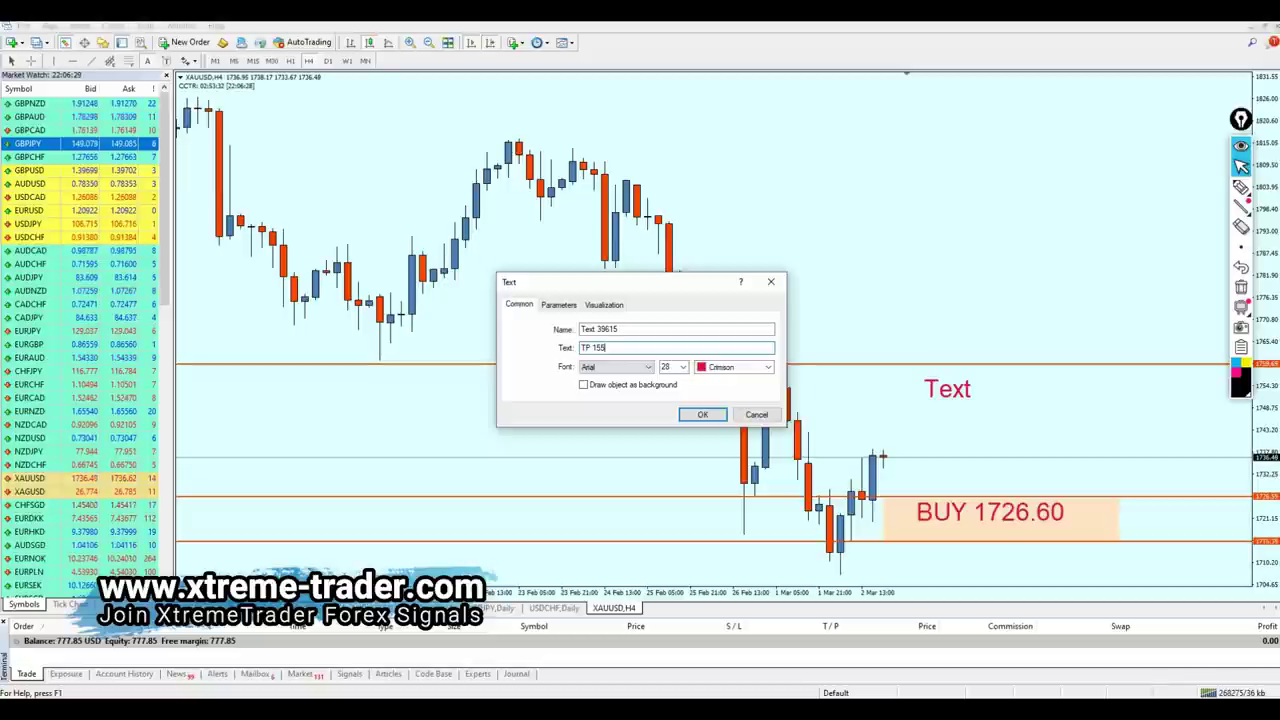
type("8")
key("Return")
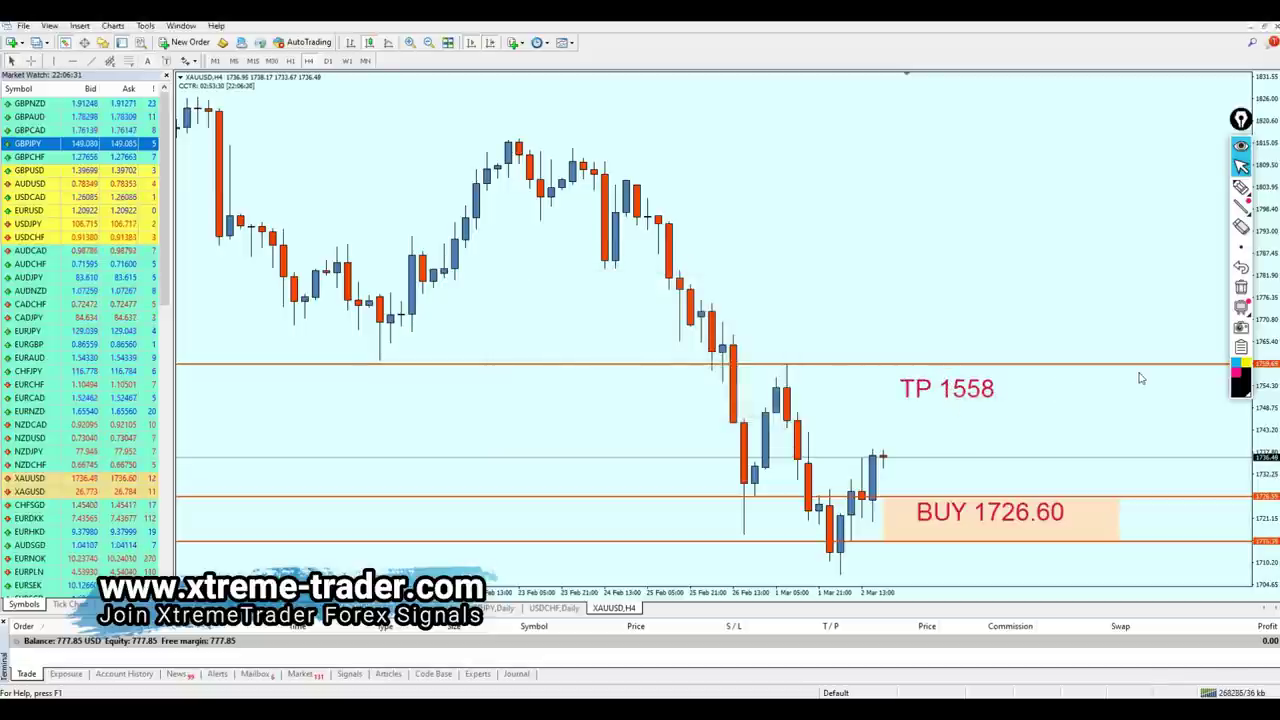
- Correct the take-profit label's text to "TP 1758"
right_click(980, 388)
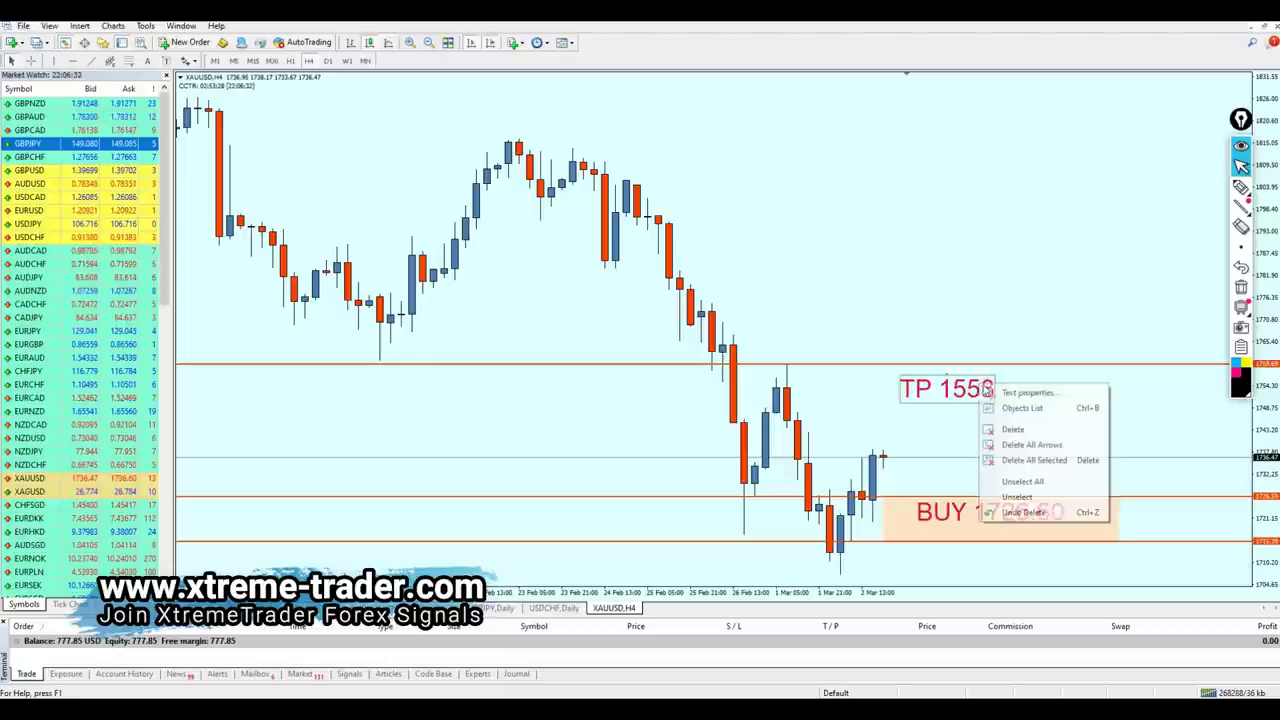
left_click(1020, 390)
left_click(597, 347)
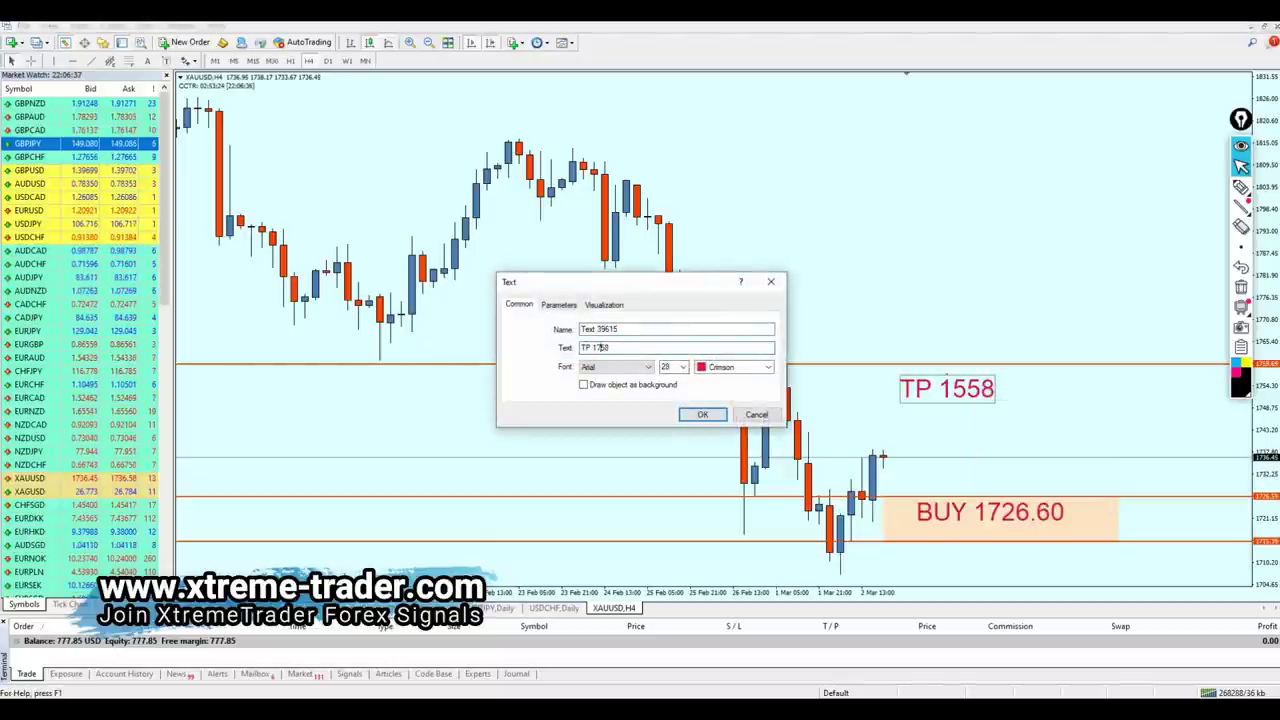
key("Delete")
type("7")
key("Return")
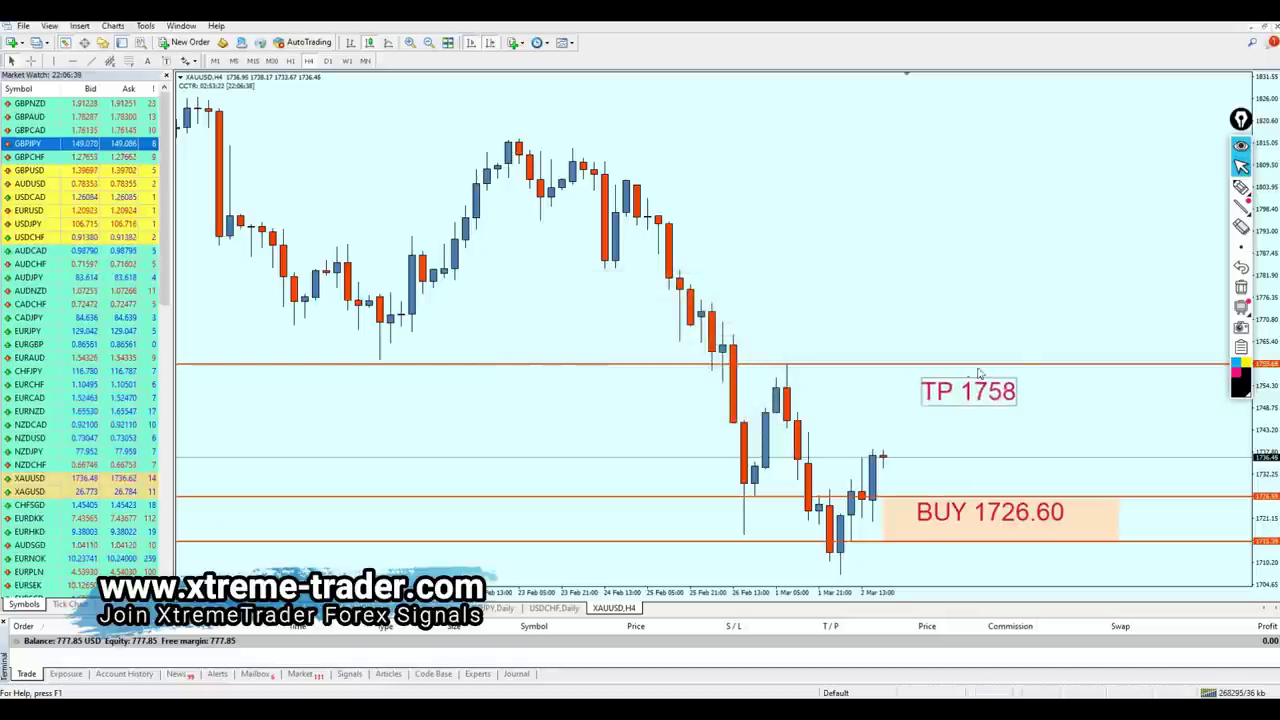
- Place the TP 1758 label on top of the upper resistance line and measure the move from the buy line up to it
left_click_drag(977, 384, 987, 349)
double_click(987, 352)
middle_click(986, 440)
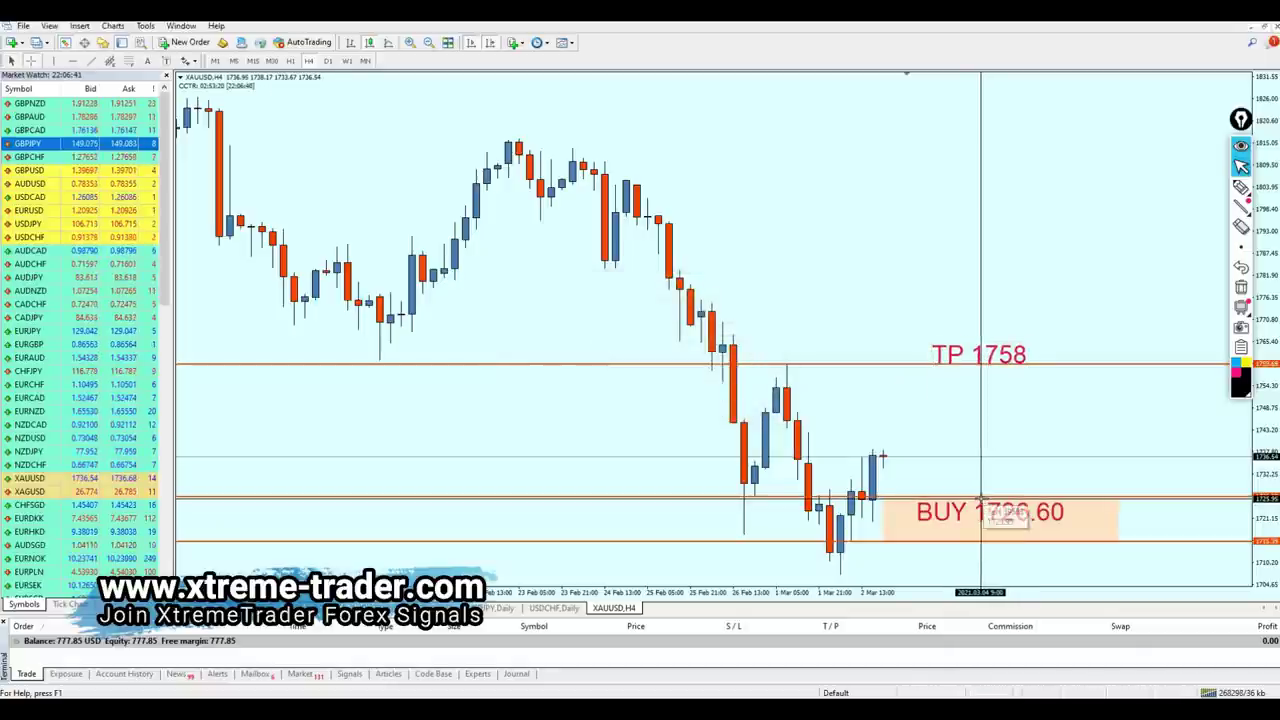
left_click_drag(980, 497, 1016, 367)
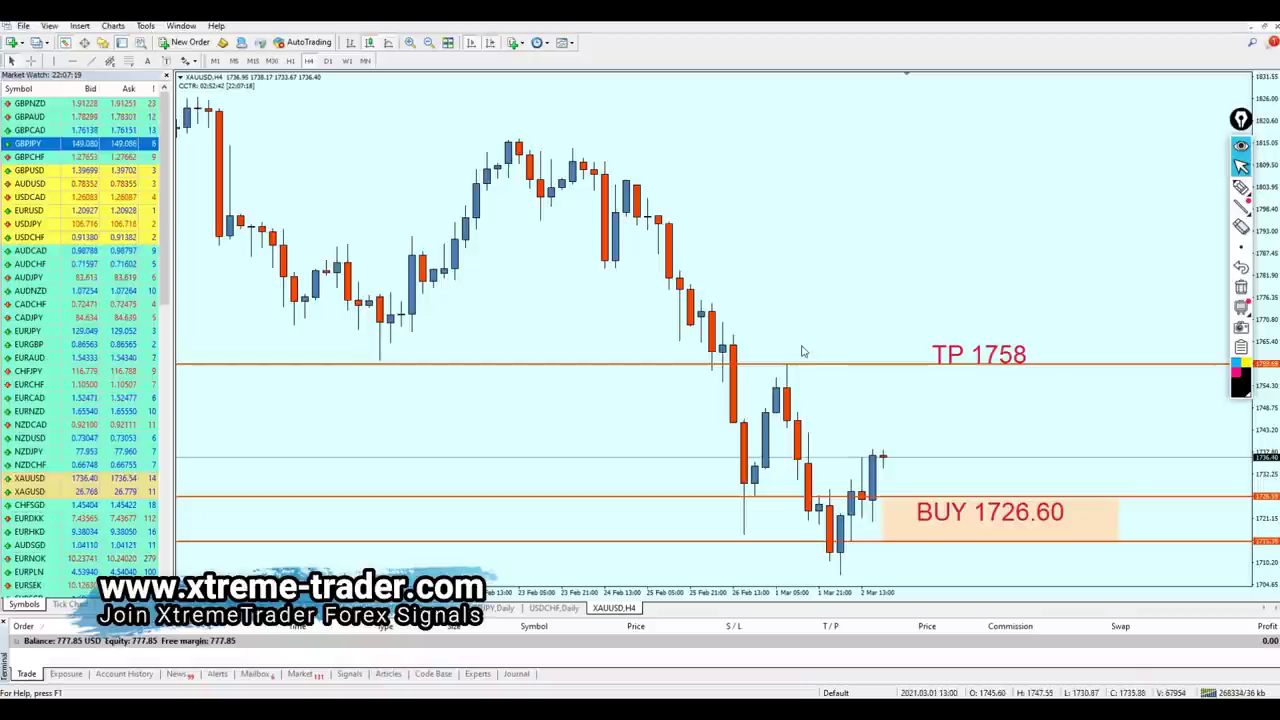
- Circle the BUY label freehand with the pen, and clear the sketch
left_click(1241, 187)
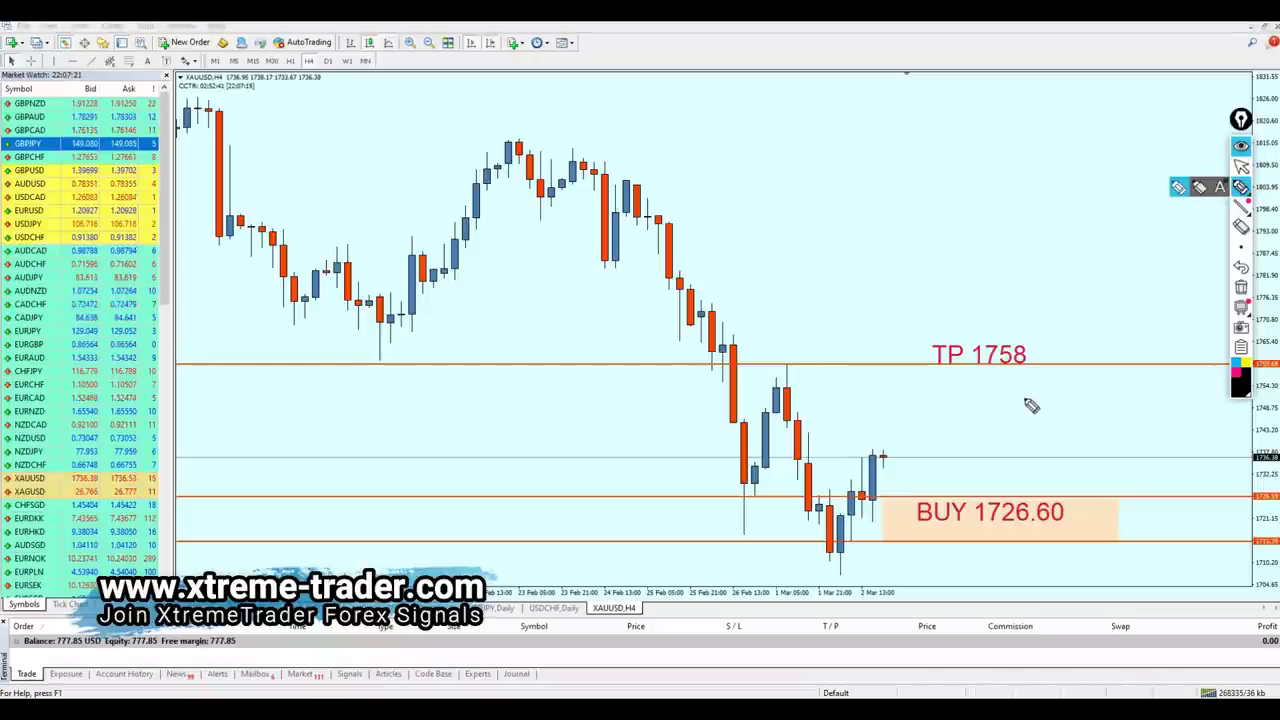
left_click_drag(914, 517, 908, 525)
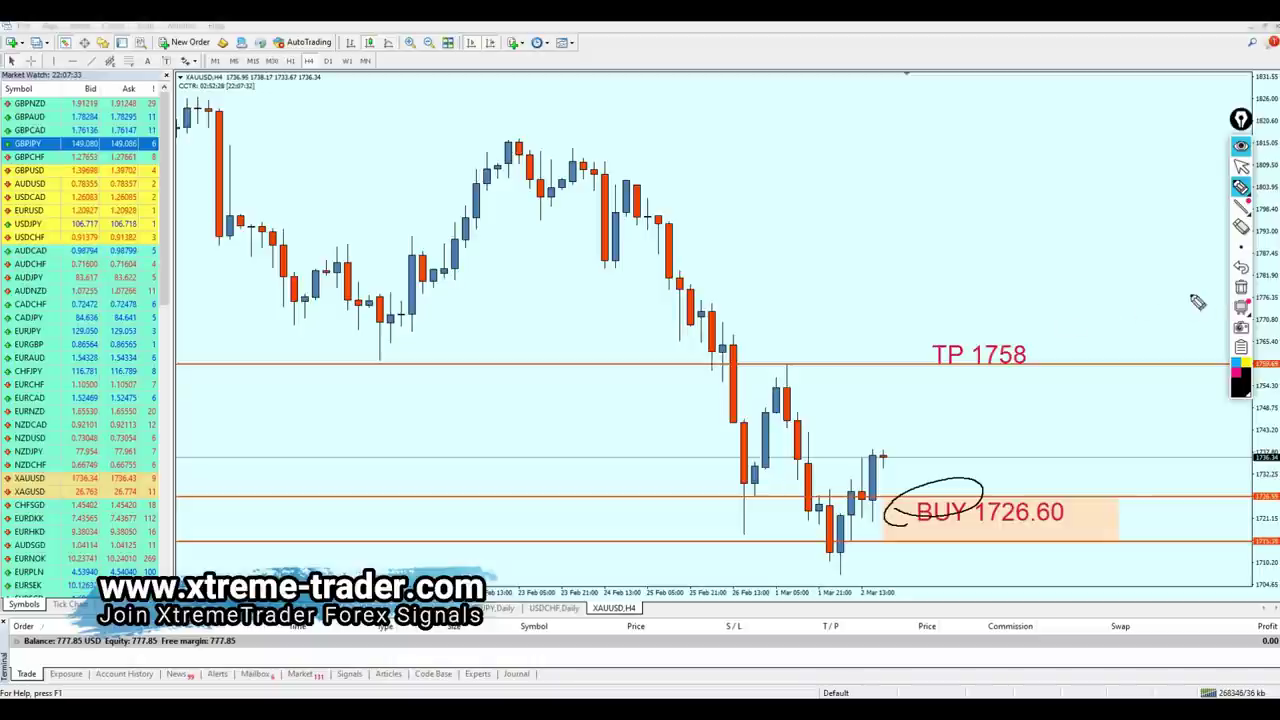
left_click(1240, 289)
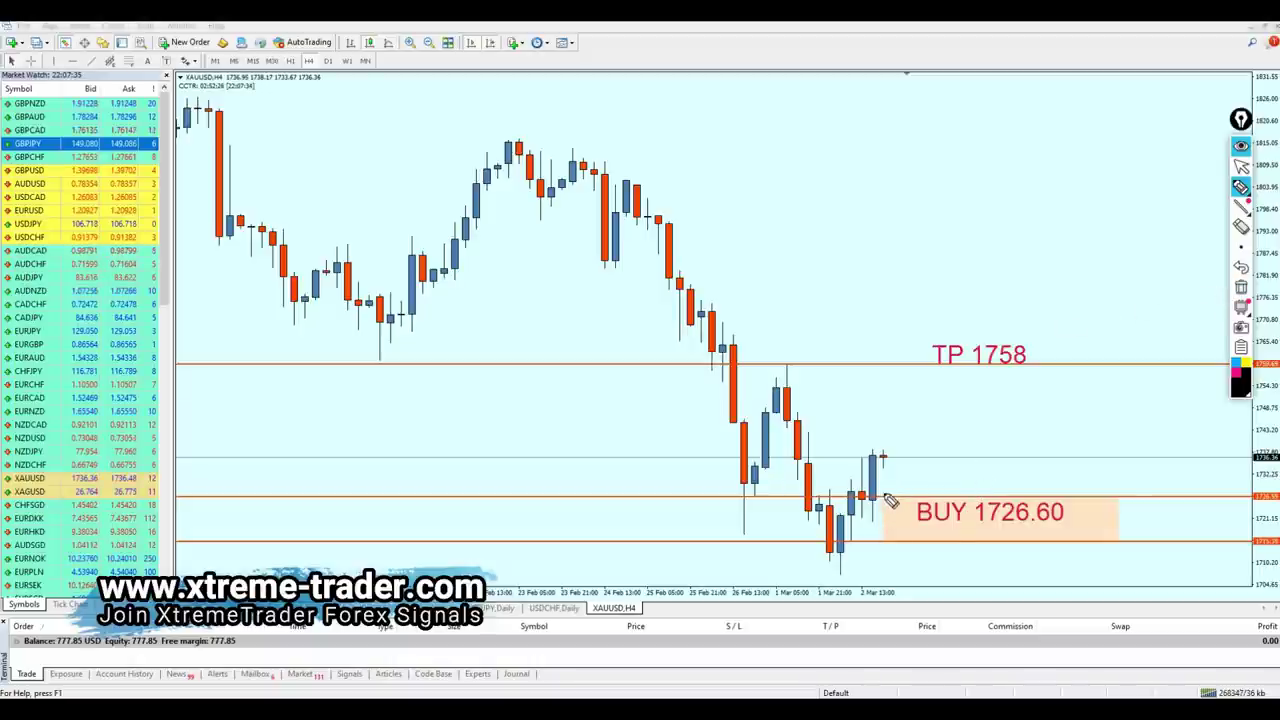
- Mark the buy level, handwrite a boxed "200$" with arrows pointing up and down, and clear the sketch
left_click_drag(886, 506, 927, 505)
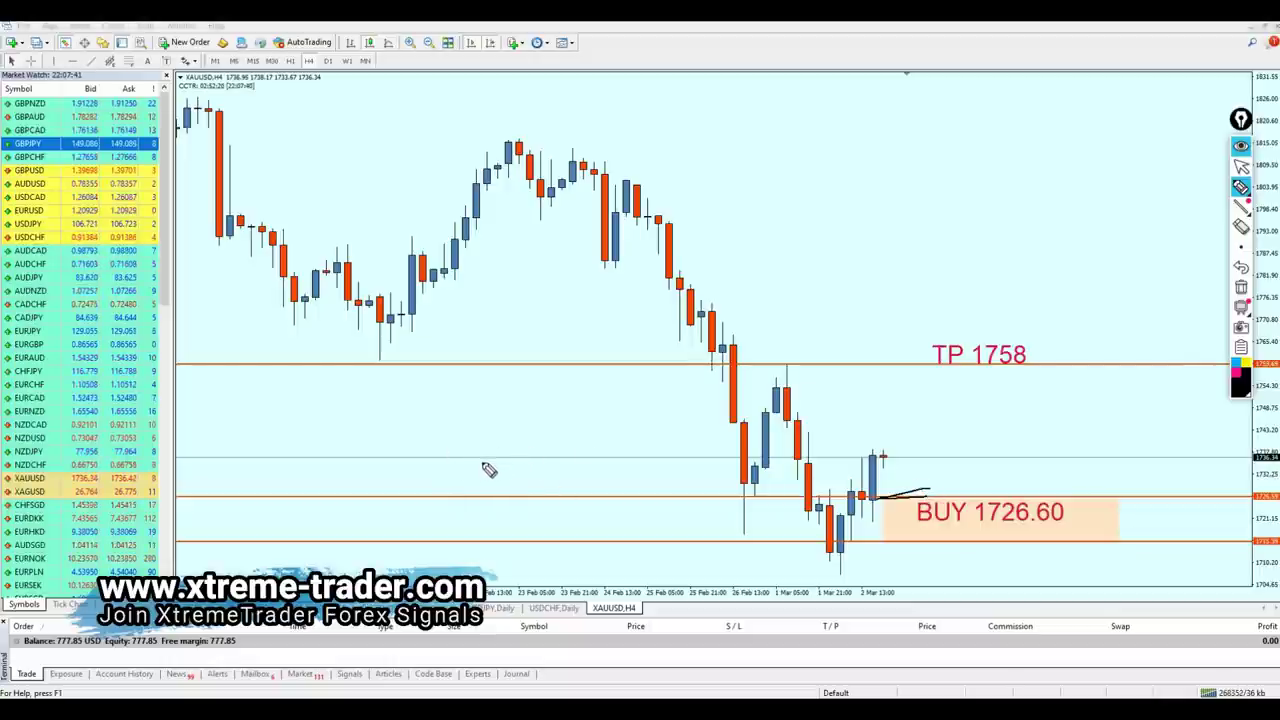
mouse_move(484, 452)
left_mouse_down()
mouse_move(489, 495)
mouse_move(586, 486)
mouse_move(634, 446)
mouse_move(618, 435)
mouse_move(624, 508)
left_mouse_up()
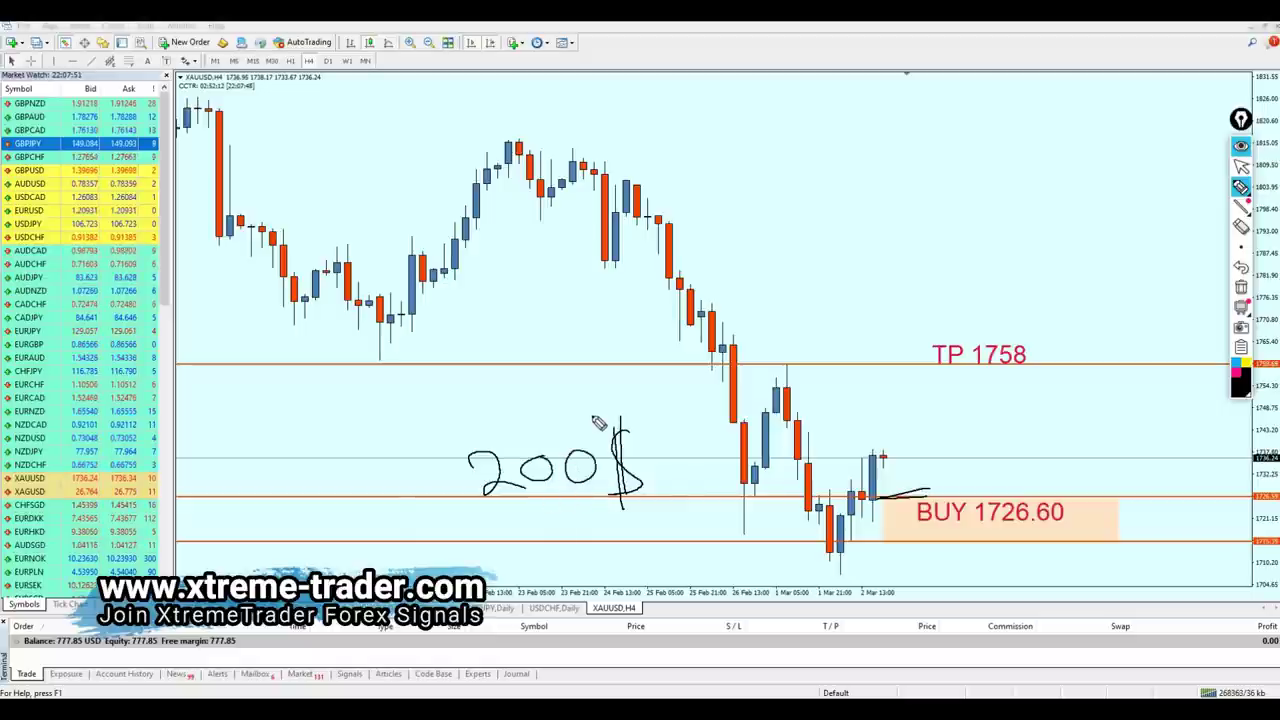
left_click_drag(593, 413, 621, 364)
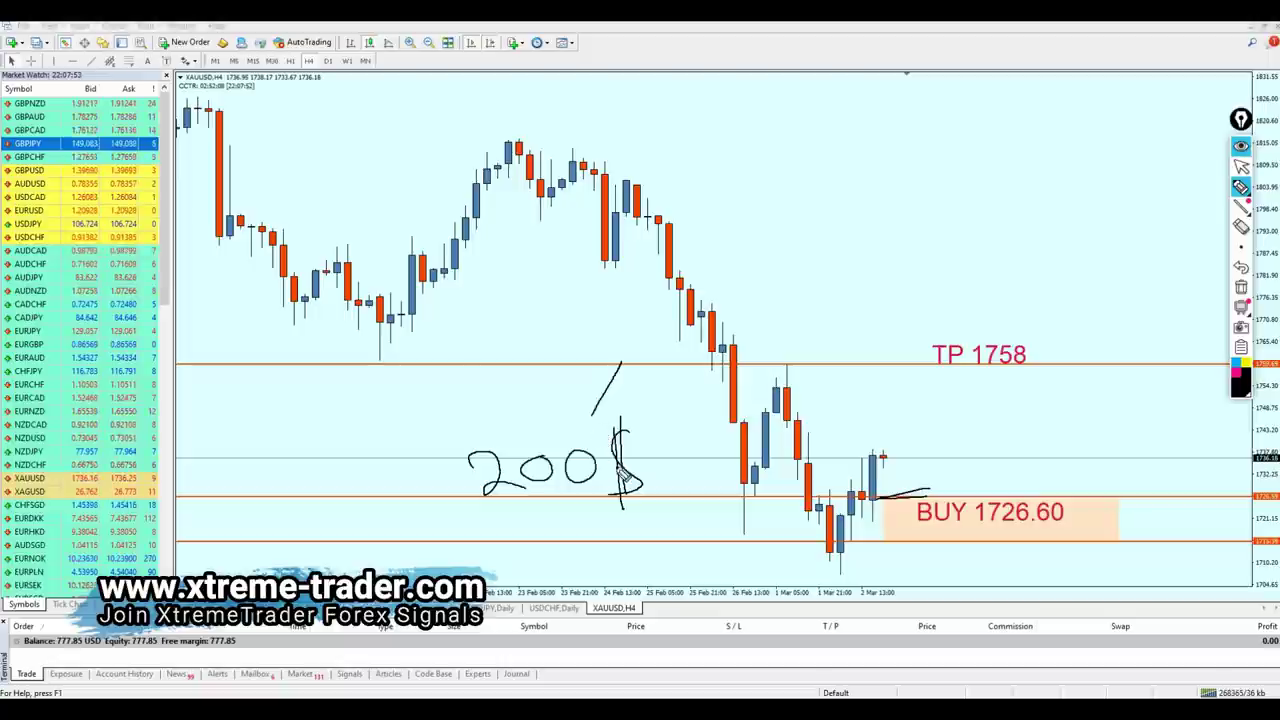
left_click_drag(612, 386, 632, 385)
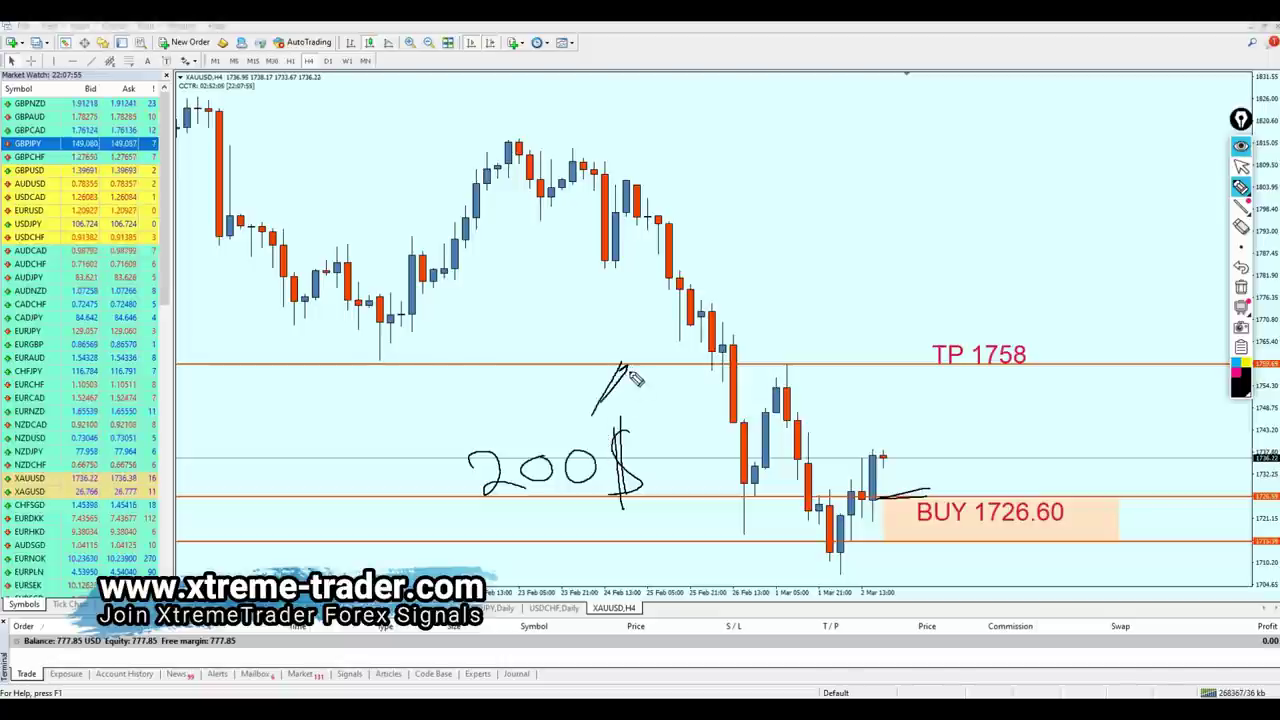
mouse_move(568, 510)
left_mouse_down()
mouse_move(604, 563)
mouse_move(607, 545)
left_mouse_up()
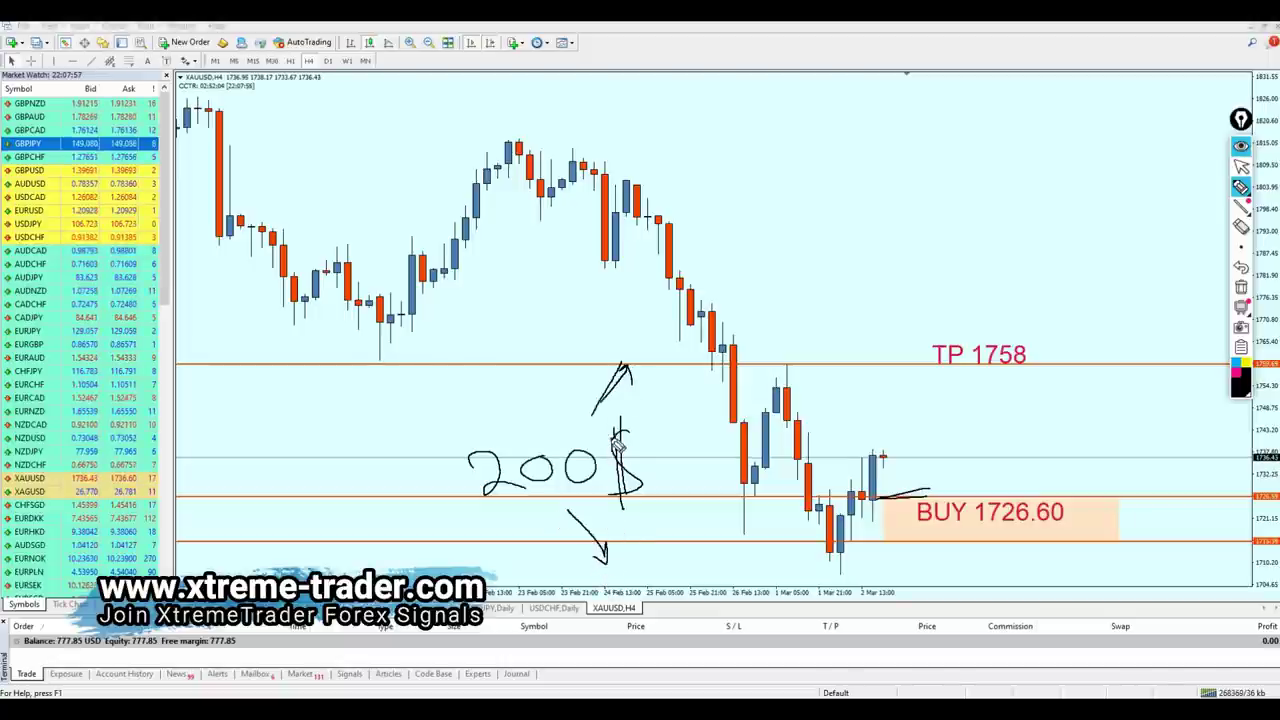
mouse_move(478, 510)
left_mouse_down()
mouse_move(541, 432)
mouse_move(483, 518)
left_mouse_up()
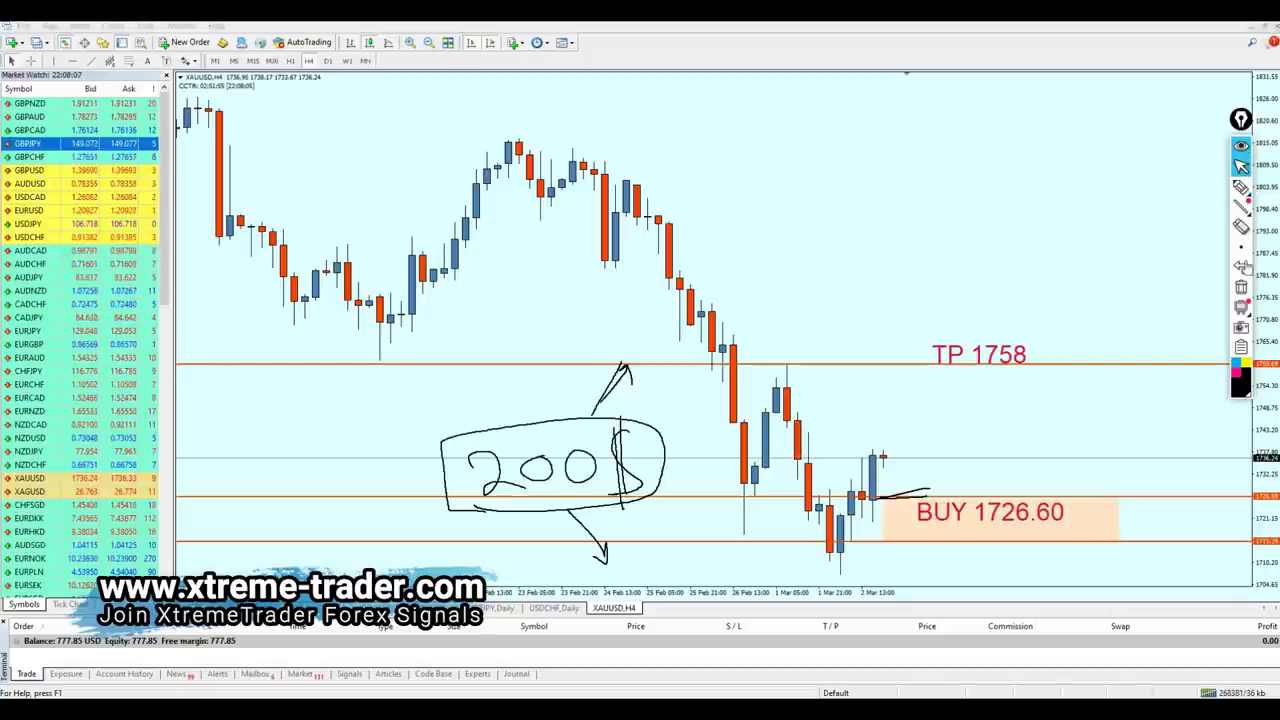
left_click(1241, 287)
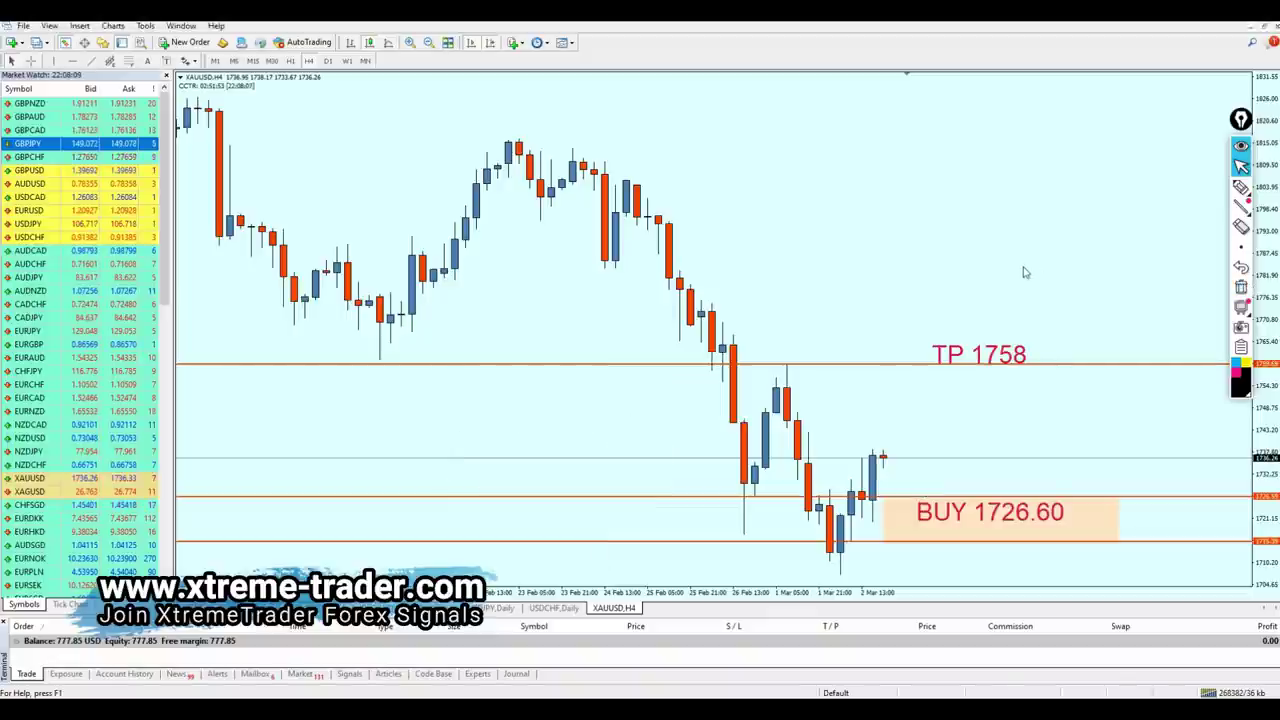